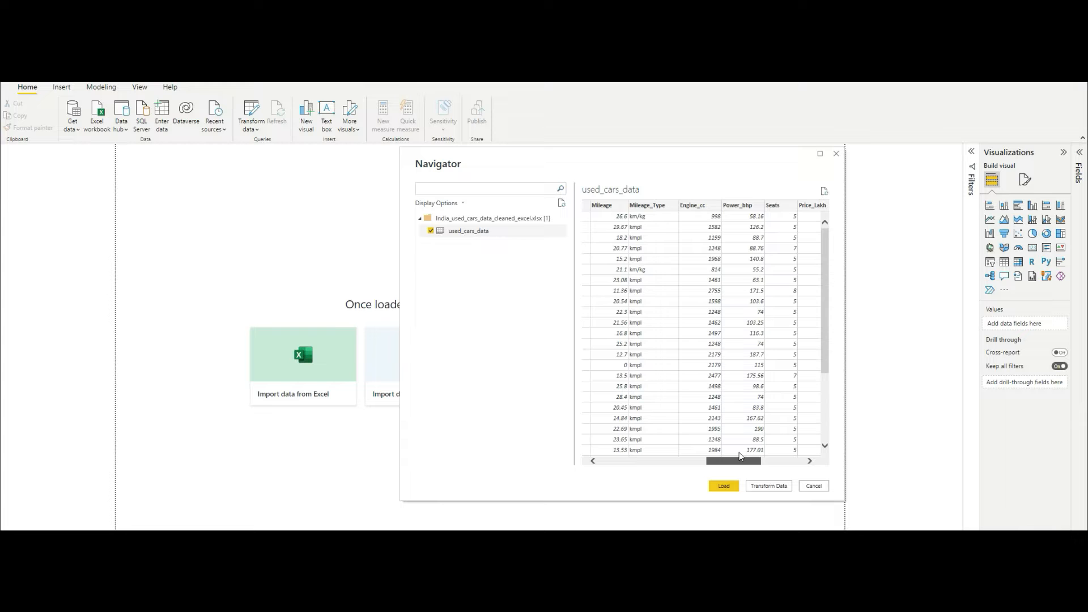
# Load the used_cars_data table into the report and expand its field list
pyautogui.click(724, 486)
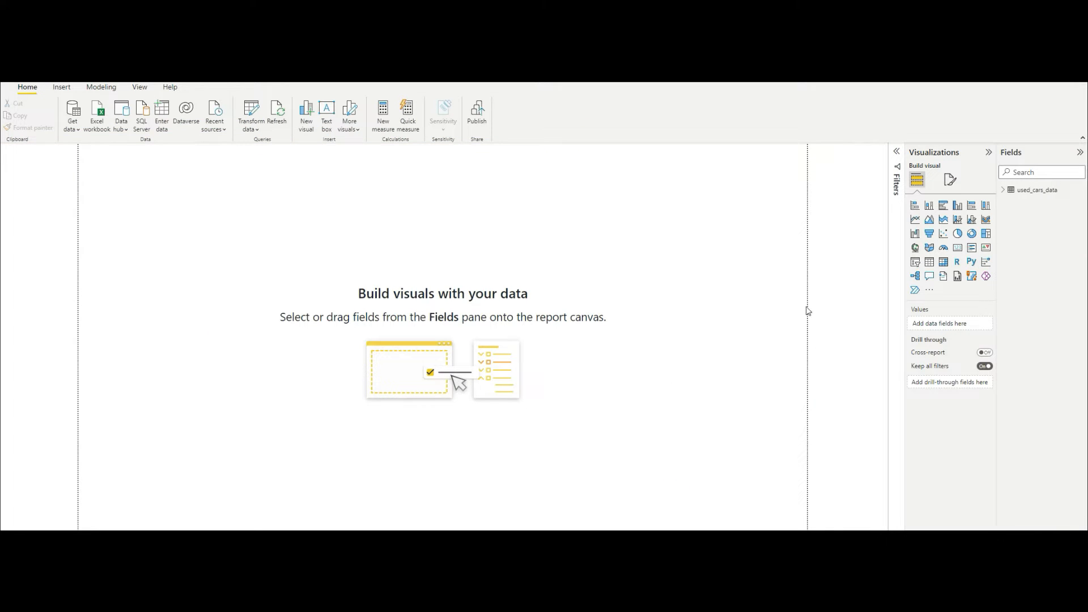
pyautogui.click(1005, 193)
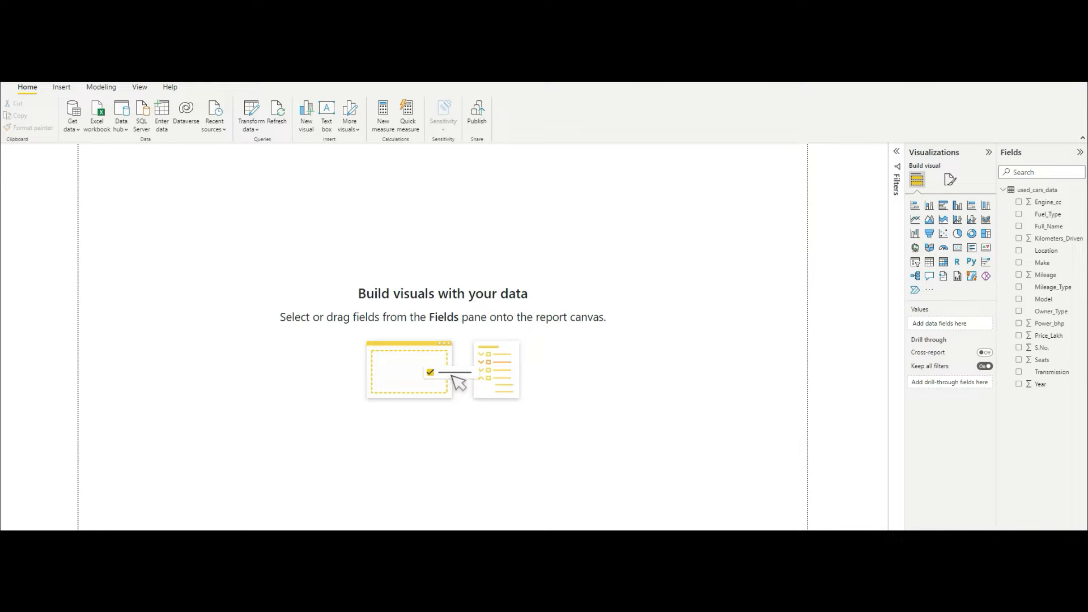
# Create a card visual showing the Count of Full_Name and place it in the report page's upper-left corner
pyautogui.moveTo(1048, 227); pyautogui.dragTo(529, 236)
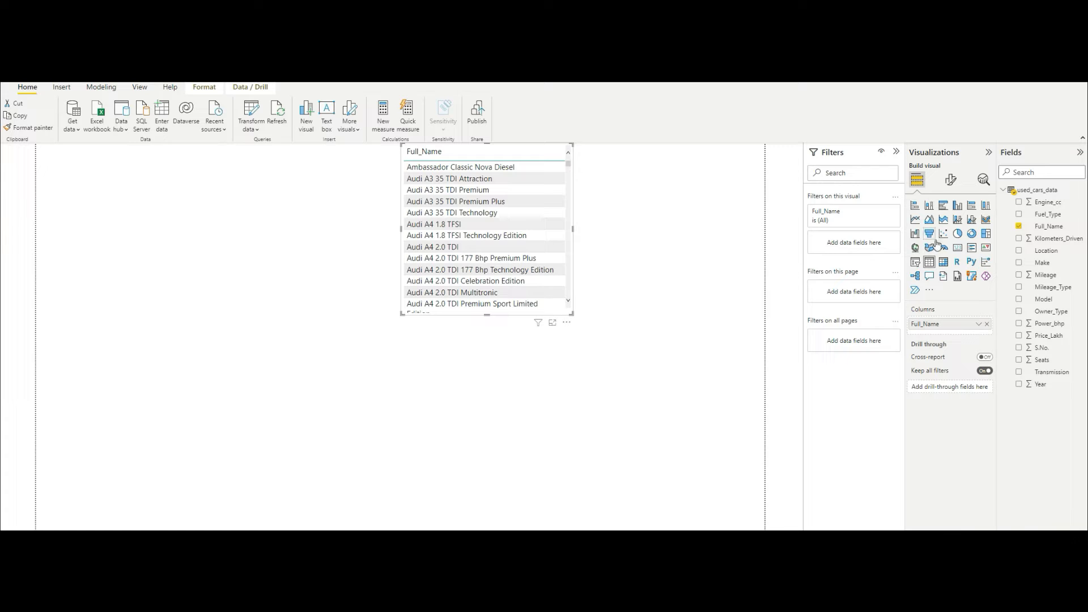
pyautogui.click(959, 250)
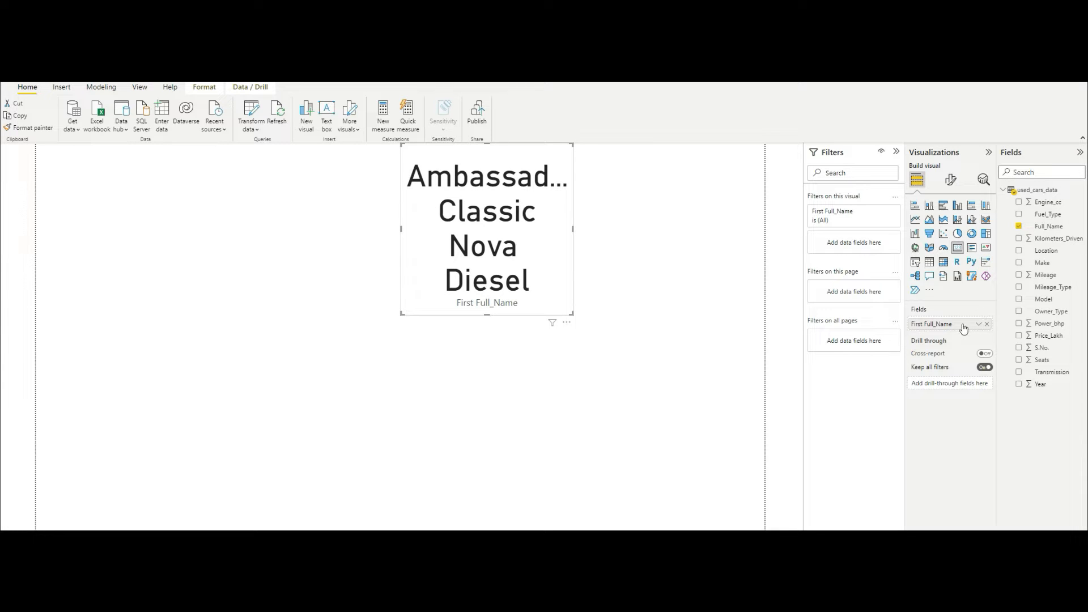
pyautogui.click(979, 324)
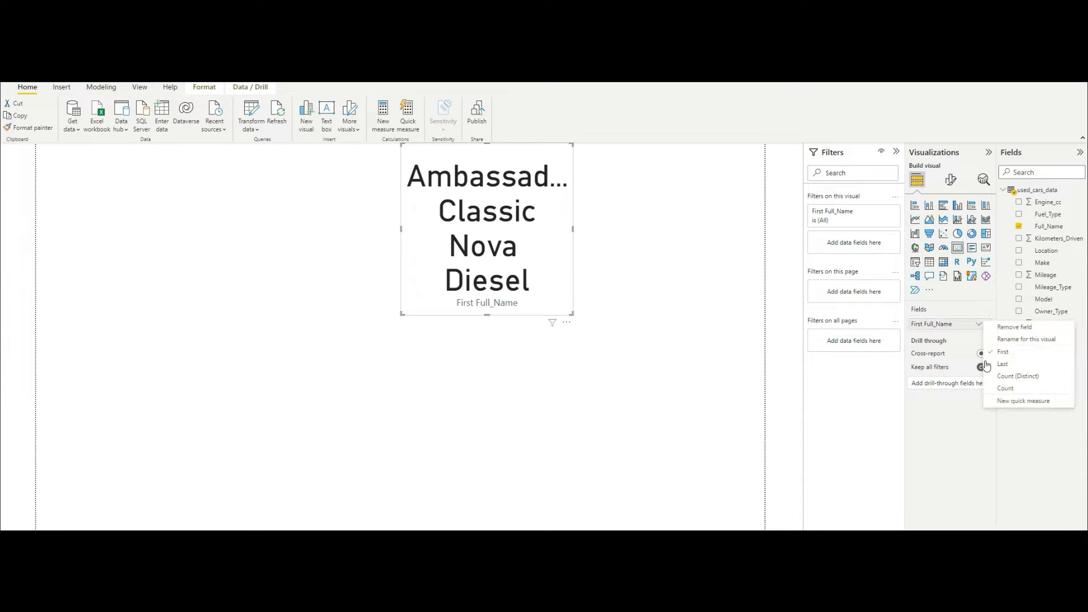
pyautogui.click(1006, 389)
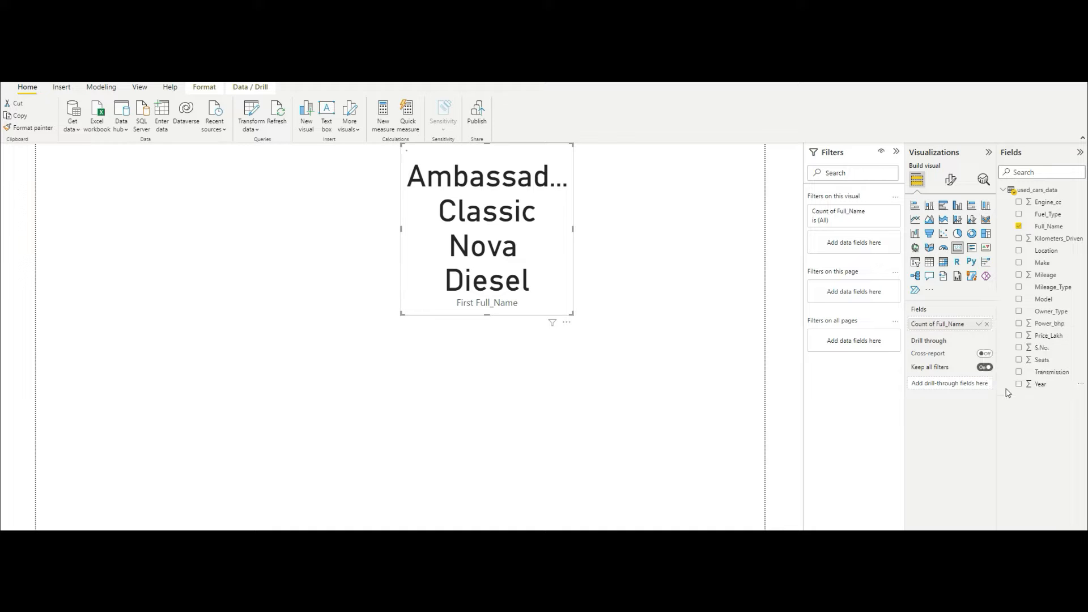
pyautogui.moveTo(535, 167); pyautogui.dragTo(188, 175)
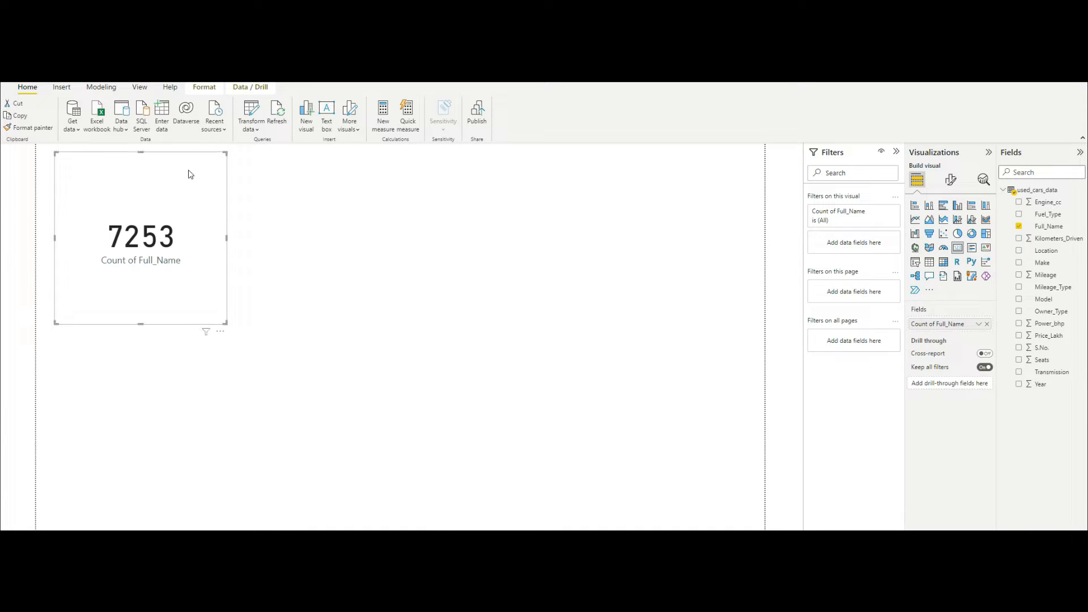
# Turn off the card's category label and expand its callout value settings
pyautogui.click(951, 180)
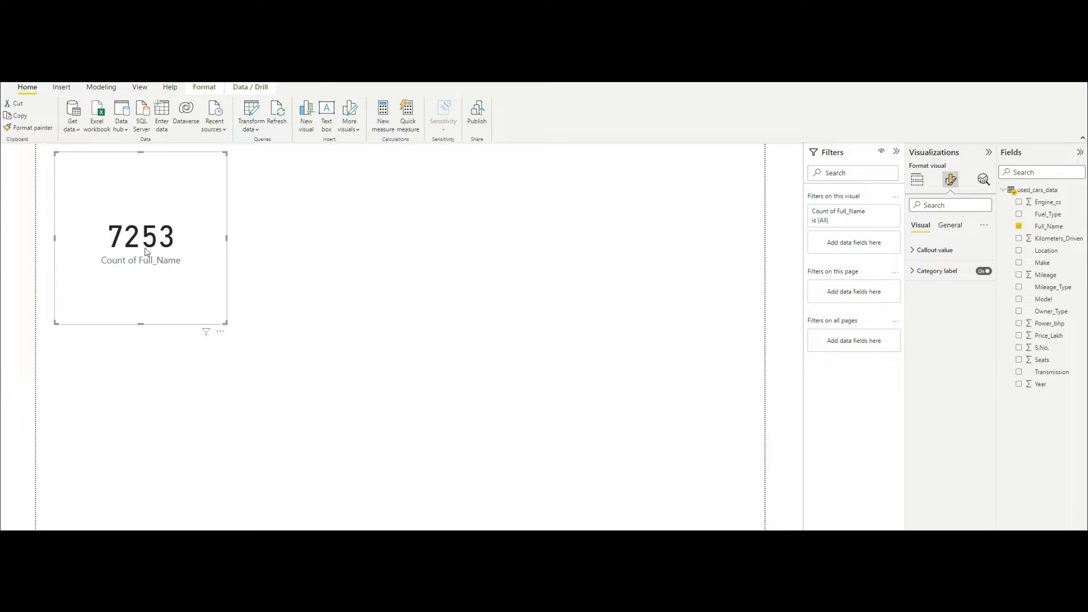
pyautogui.click(985, 272)
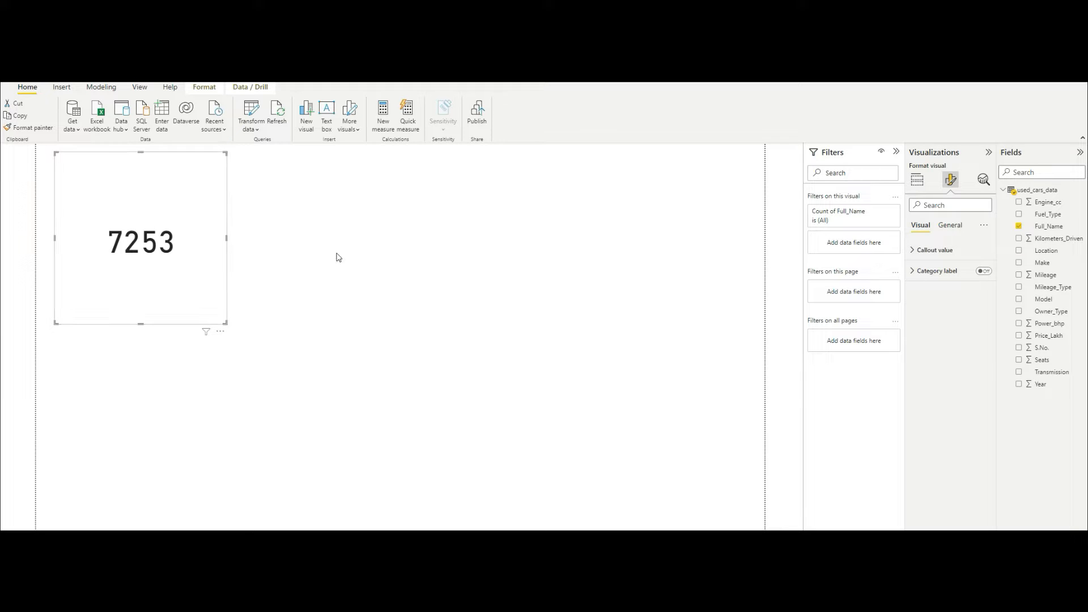
pyautogui.click(917, 252)
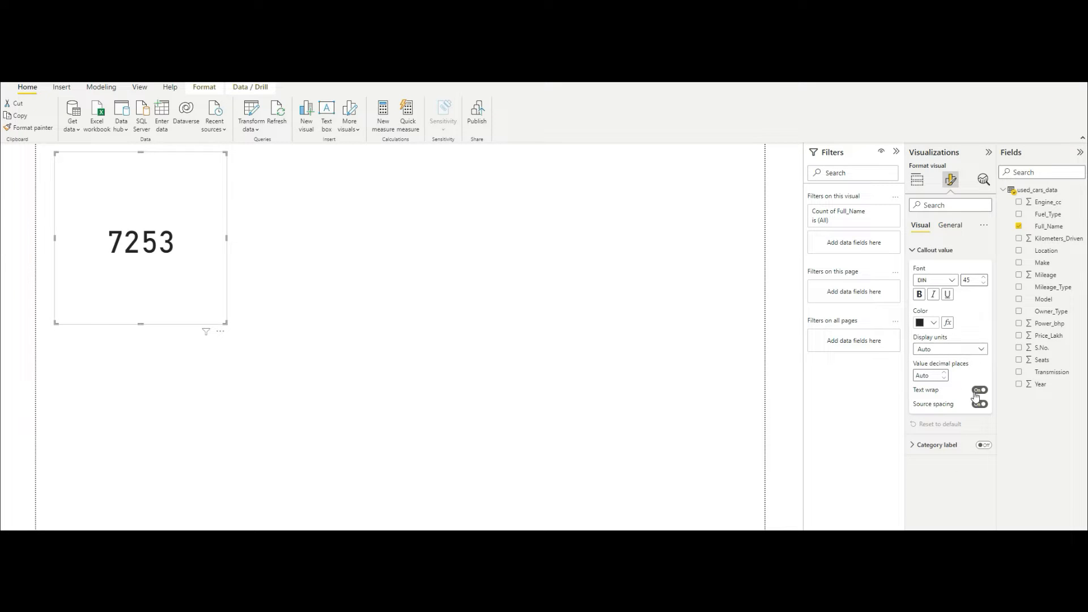
# Turn on the card's title and set its text to Cars
pyautogui.click(952, 227)
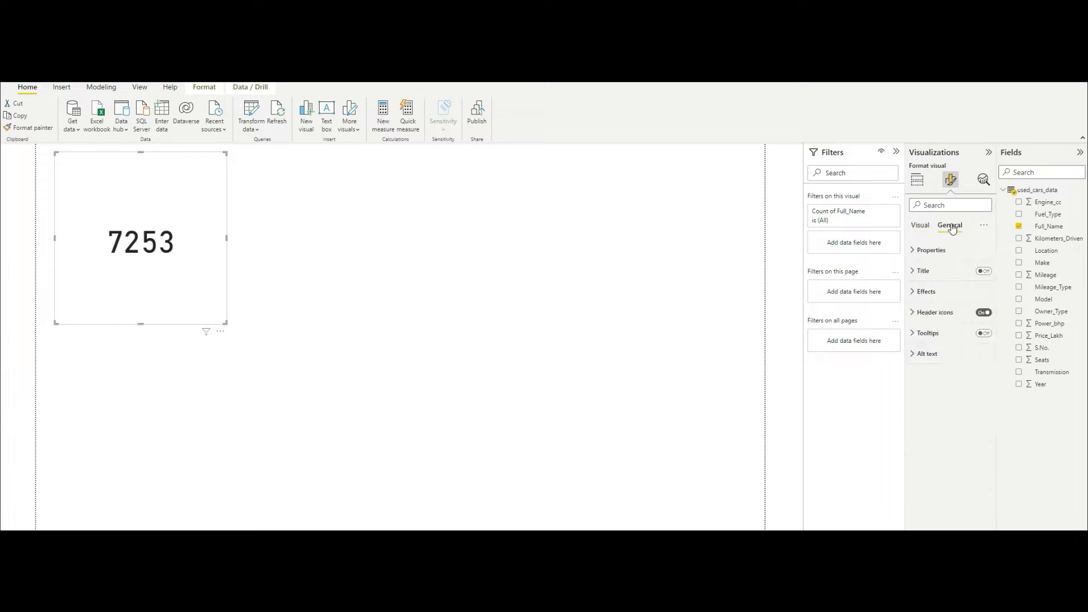
pyautogui.click(916, 271)
pyautogui.click(985, 271)
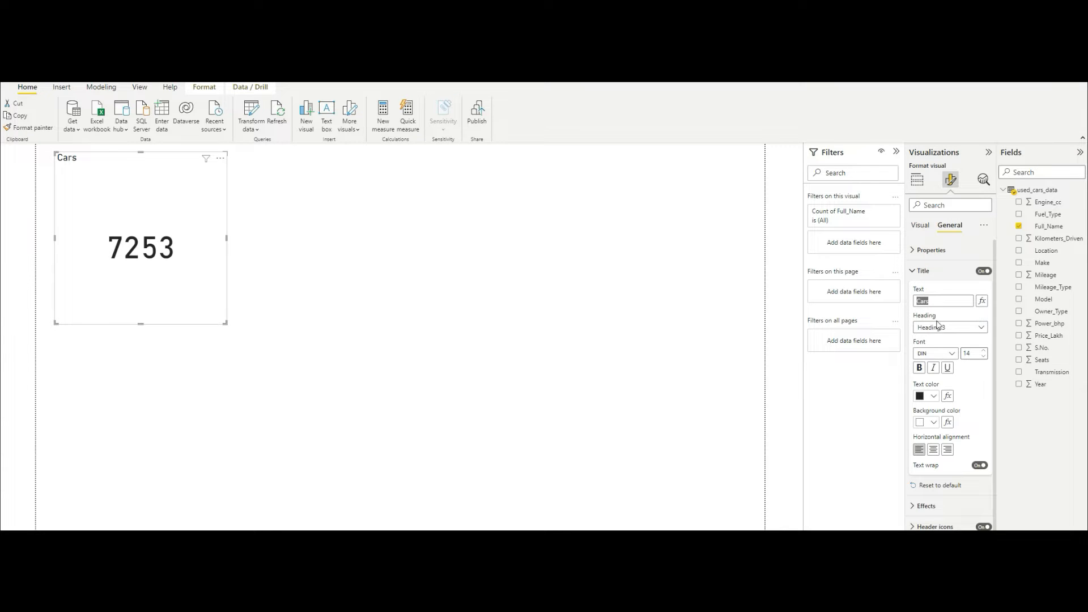
# Center the card's title horizontally and set its font size to 26
pyautogui.click(941, 449)
pyautogui.click(984, 351)
pyautogui.click(984, 351)
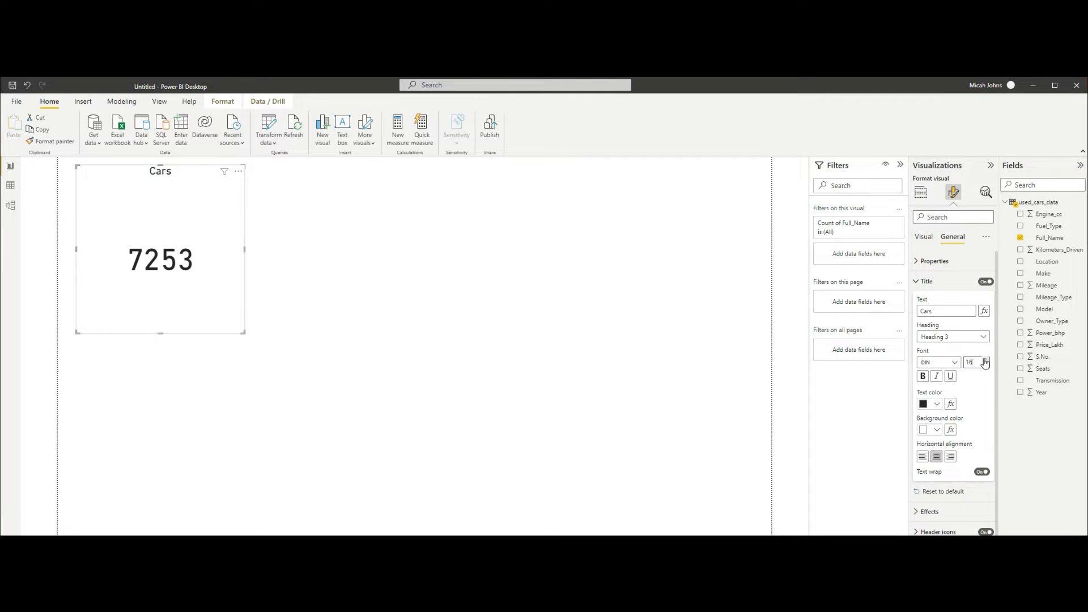
pyautogui.click(986, 359)
pyautogui.click(985, 359)
pyautogui.click(986, 359)
pyautogui.click(986, 360)
pyautogui.click(985, 360)
pyautogui.click(985, 360)
pyautogui.click(986, 360)
pyautogui.click(986, 360)
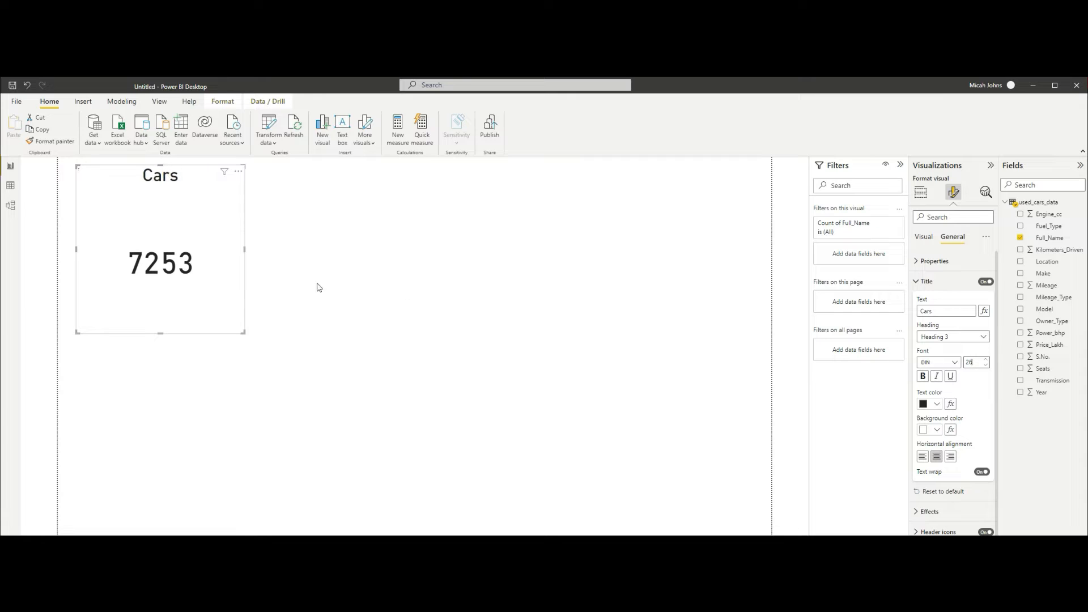
# Shrink the card's height to fit its title and value, and apply the dark charcoal theme to the report
pyautogui.moveTo(242, 337); pyautogui.dragTo(214, 214)
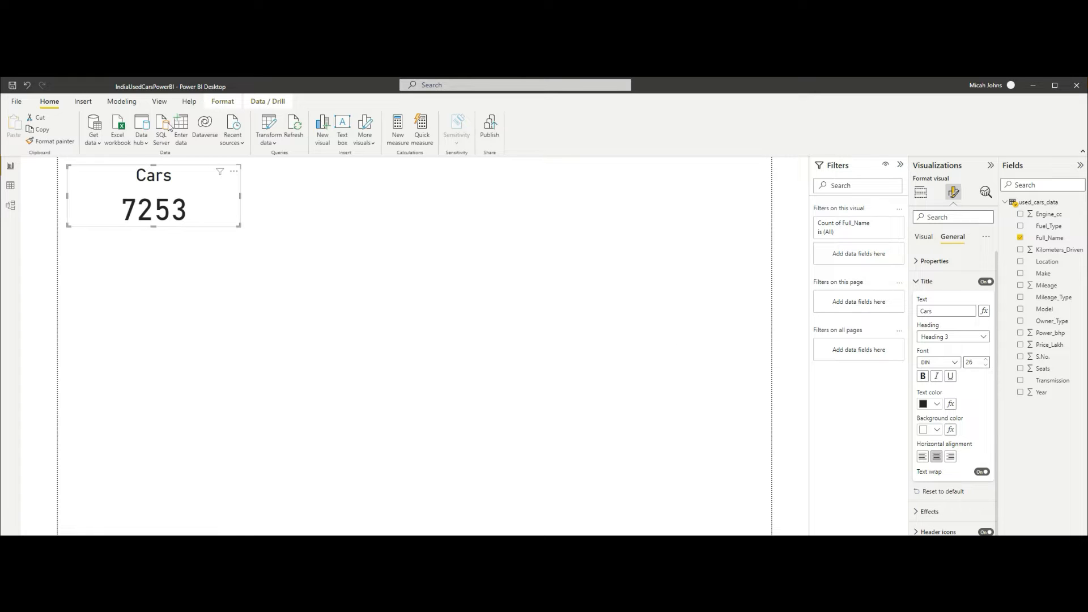
pyautogui.click(126, 103)
pyautogui.click(162, 103)
pyautogui.click(233, 134)
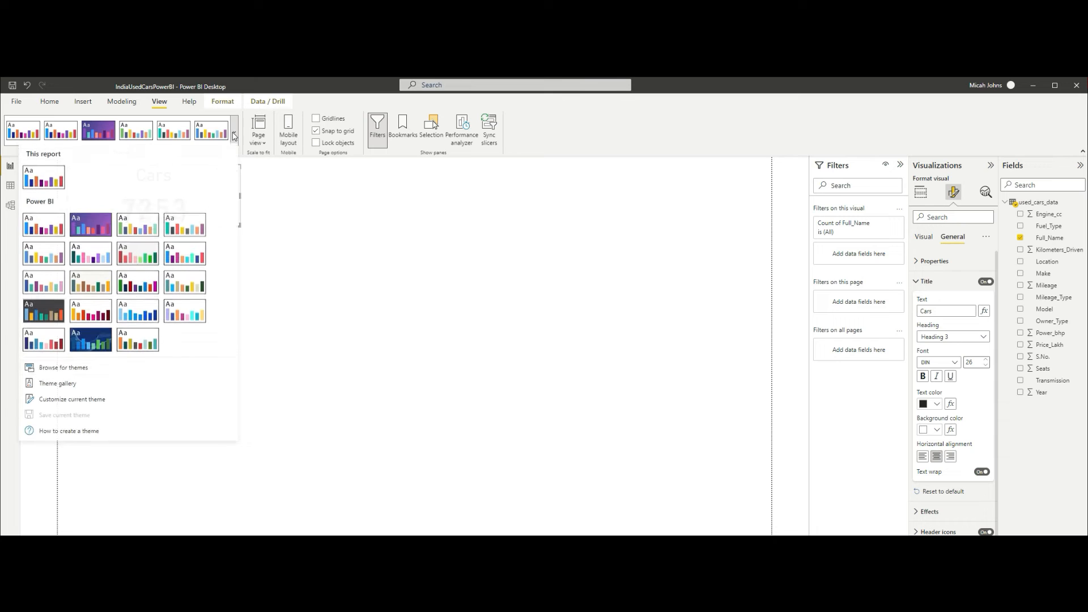
pyautogui.click(42, 319)
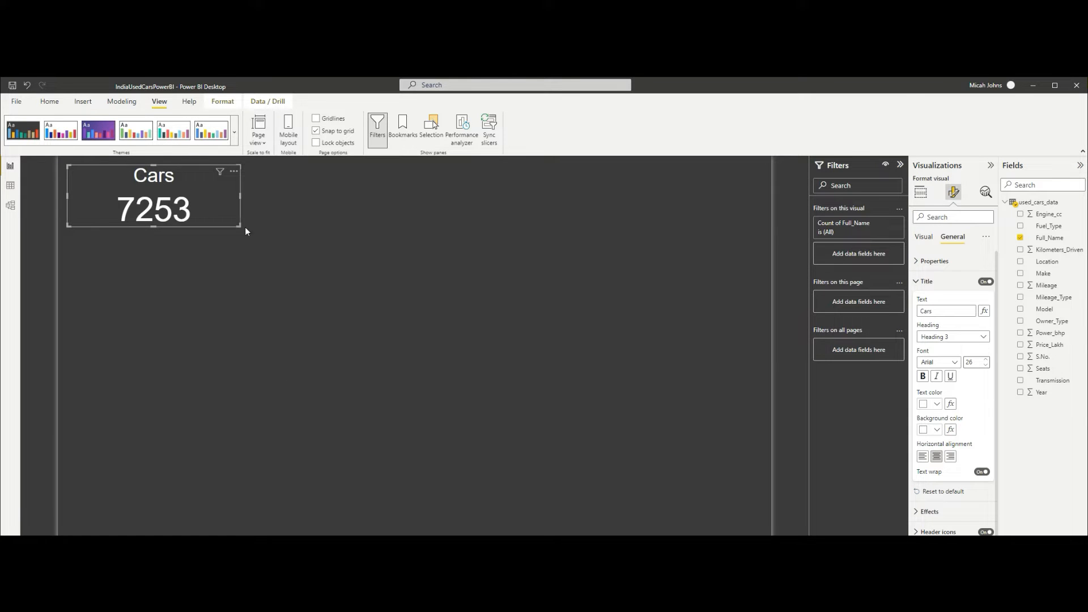
# Change the card's title font to DIN and resize the card to a narrower, compact rectangle
pyautogui.moveTo(238, 225); pyautogui.dragTo(240, 216)
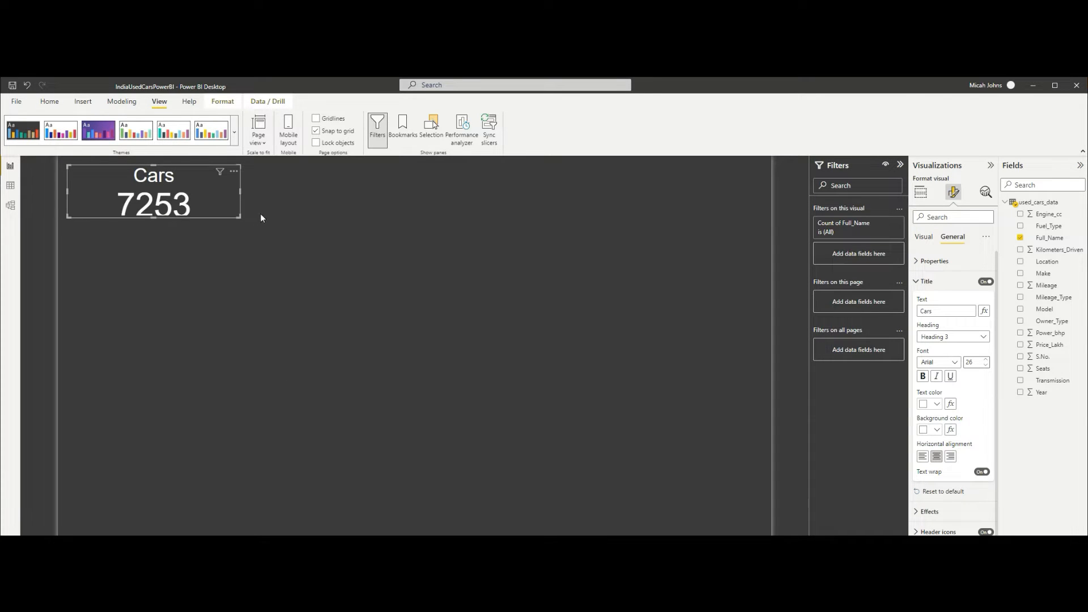
pyautogui.click(957, 363)
pyautogui.scroll(-5, 961, 447)
pyautogui.click(931, 487)
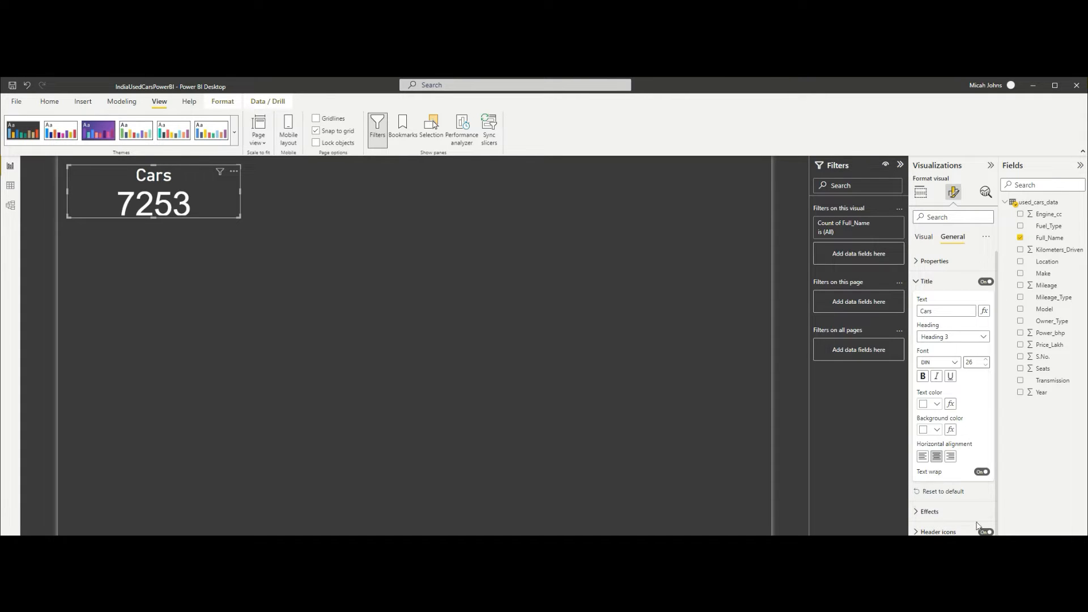
pyautogui.moveTo(238, 215); pyautogui.dragTo(177, 238)
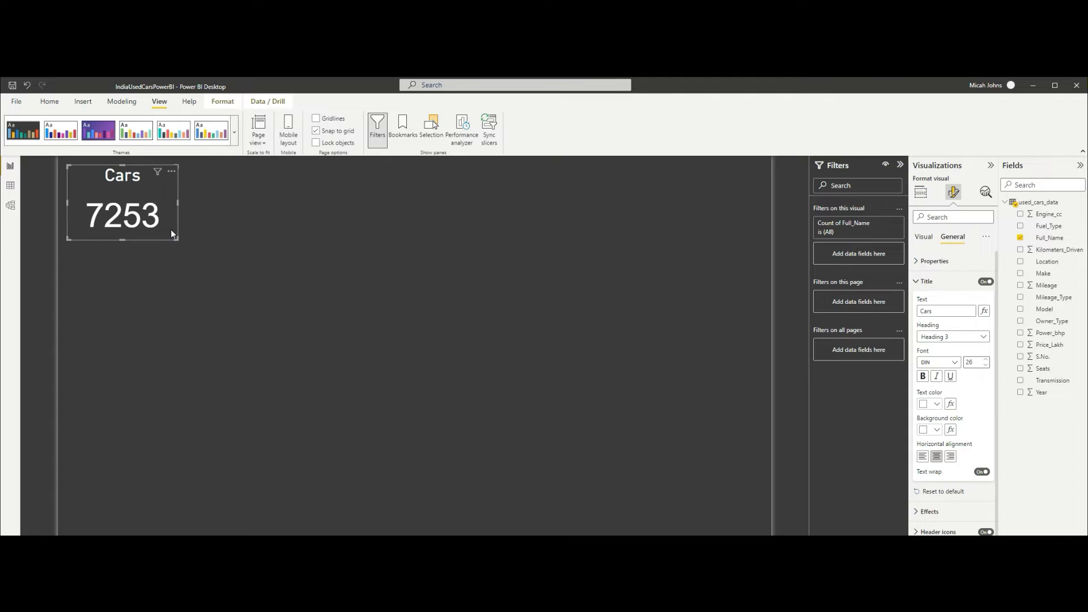
# Set the card's background color to a darker shade of the theme's light blue
pyautogui.rightClick(171, 233)
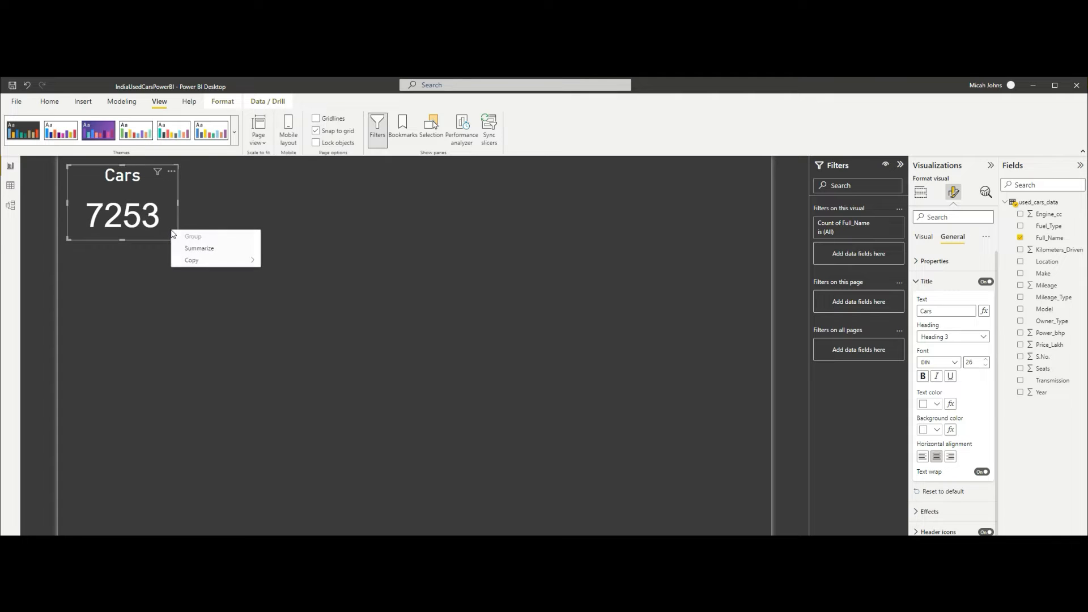
pyautogui.click(917, 282)
pyautogui.click(918, 304)
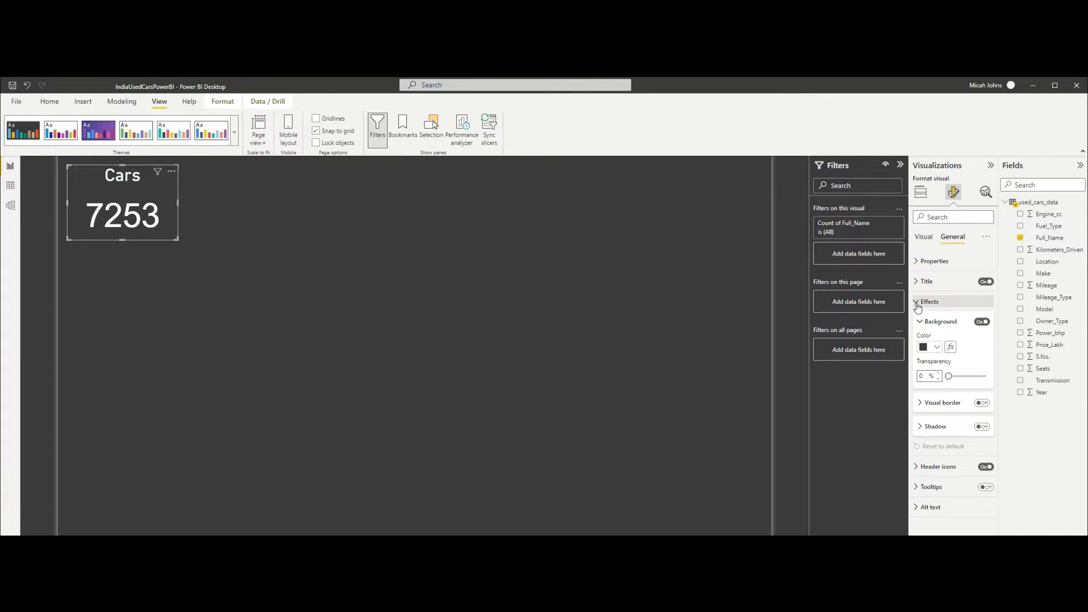
pyautogui.click(933, 347)
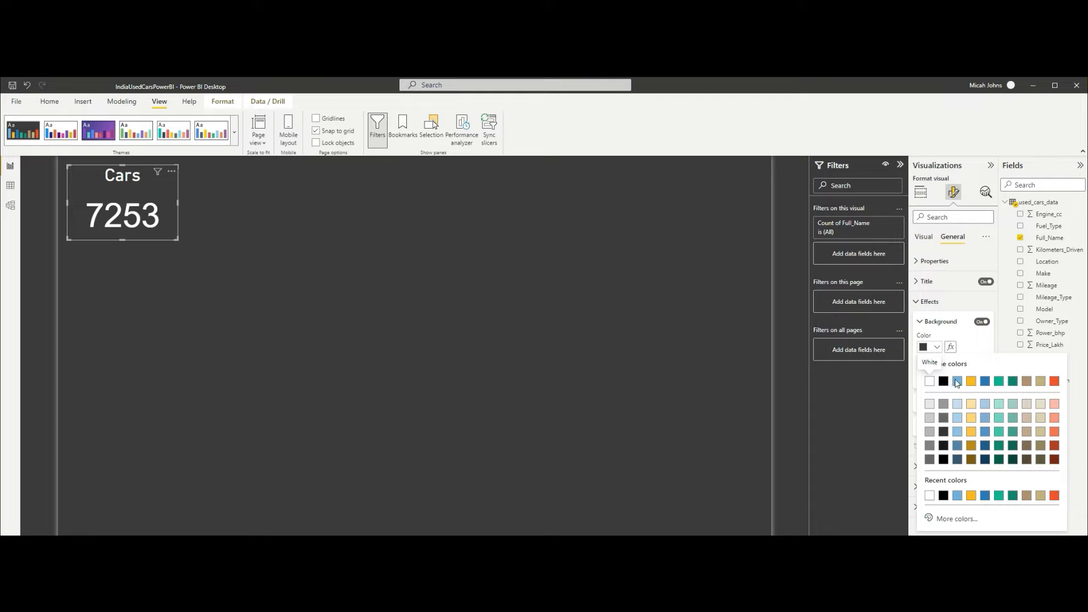
pyautogui.click(958, 382)
pyautogui.click(936, 348)
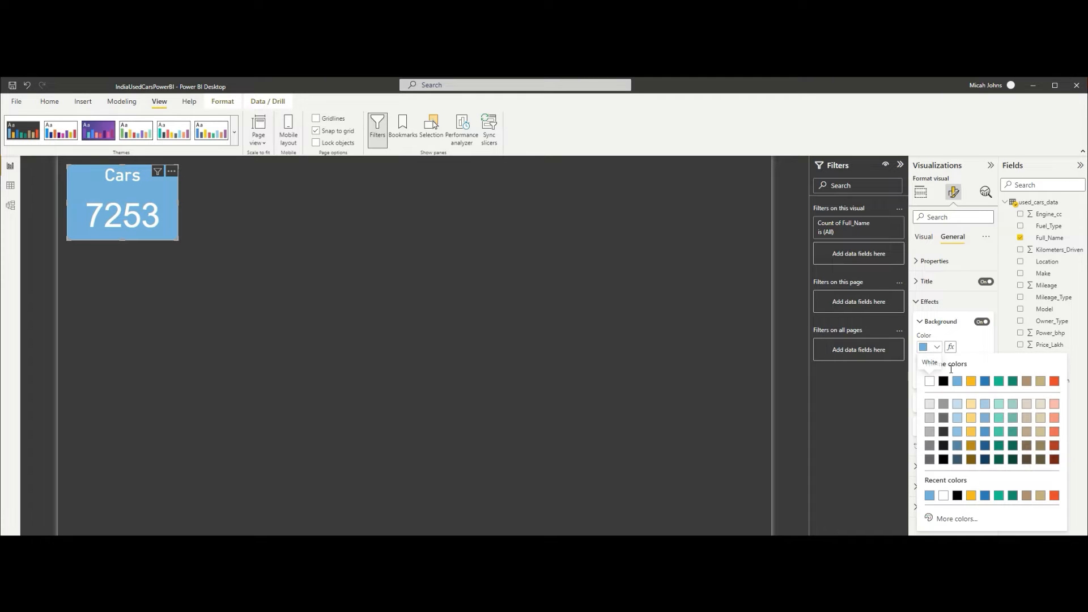
pyautogui.click(958, 447)
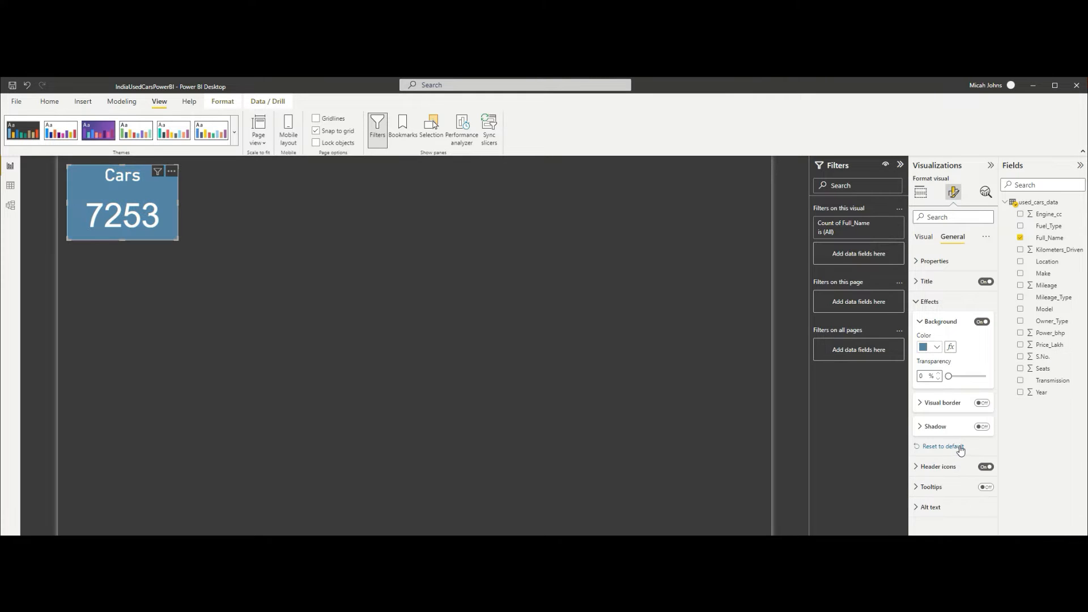
# Turn on the card's visual border in black with slightly rounded corners, and check the card deselected
pyautogui.click(987, 406)
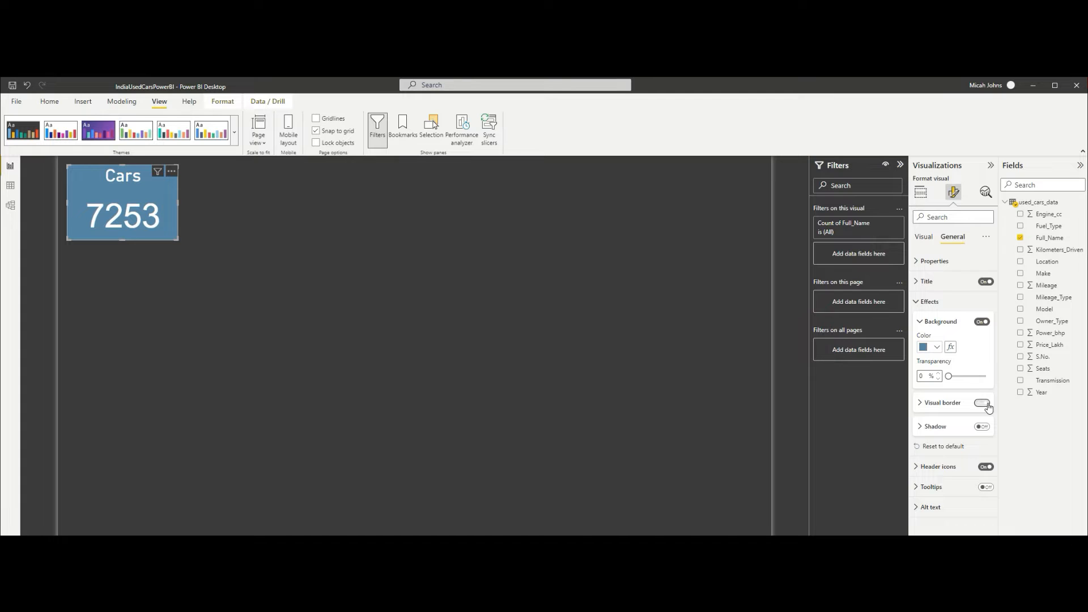
pyautogui.click(920, 403)
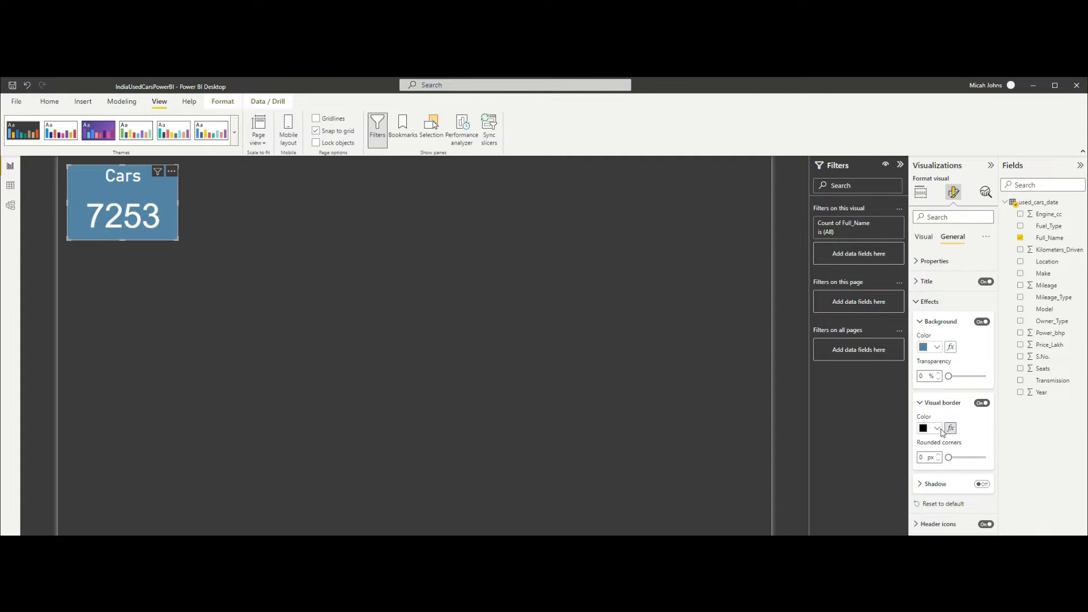
pyautogui.moveTo(946, 457); pyautogui.dragTo(960, 457)
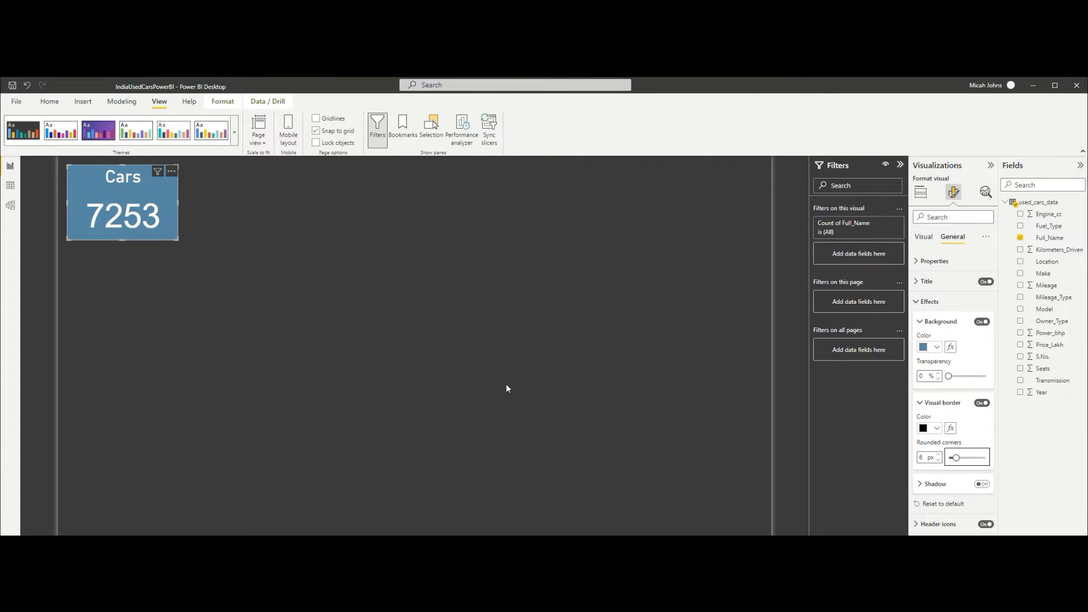
pyautogui.click(569, 398)
pyautogui.click(173, 215)
pyautogui.click(440, 287)
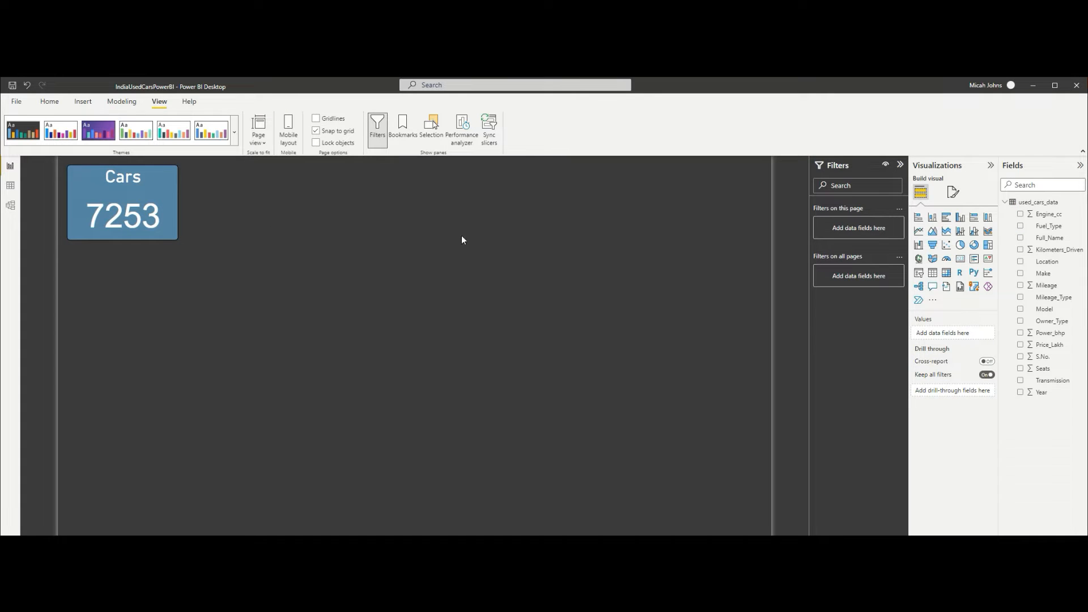
# Turn off the header icons of the Cars card
pyautogui.click(148, 208)
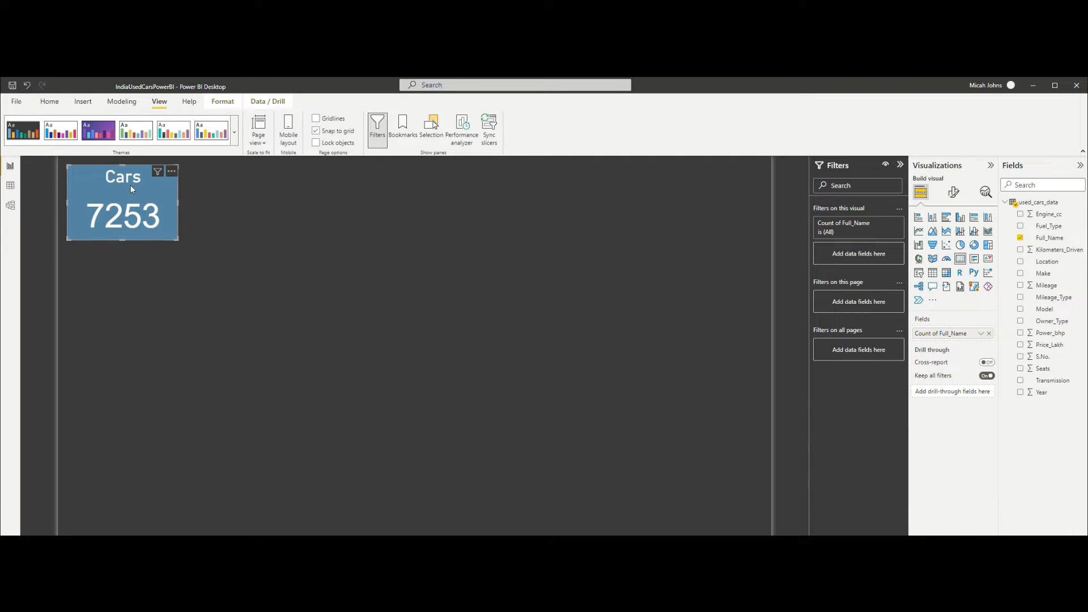
pyautogui.click(954, 193)
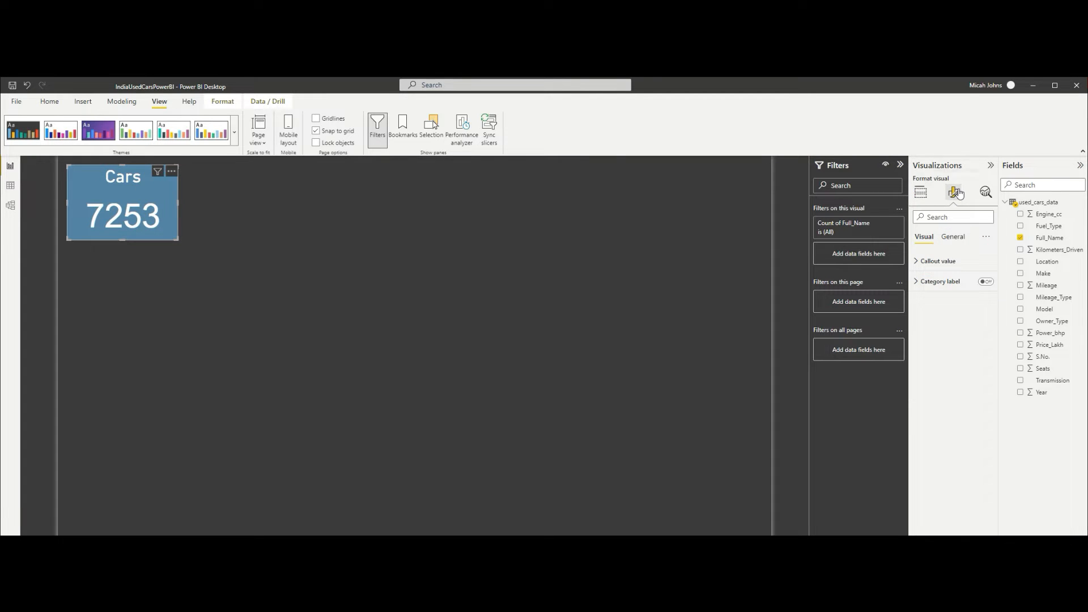
pyautogui.click(955, 237)
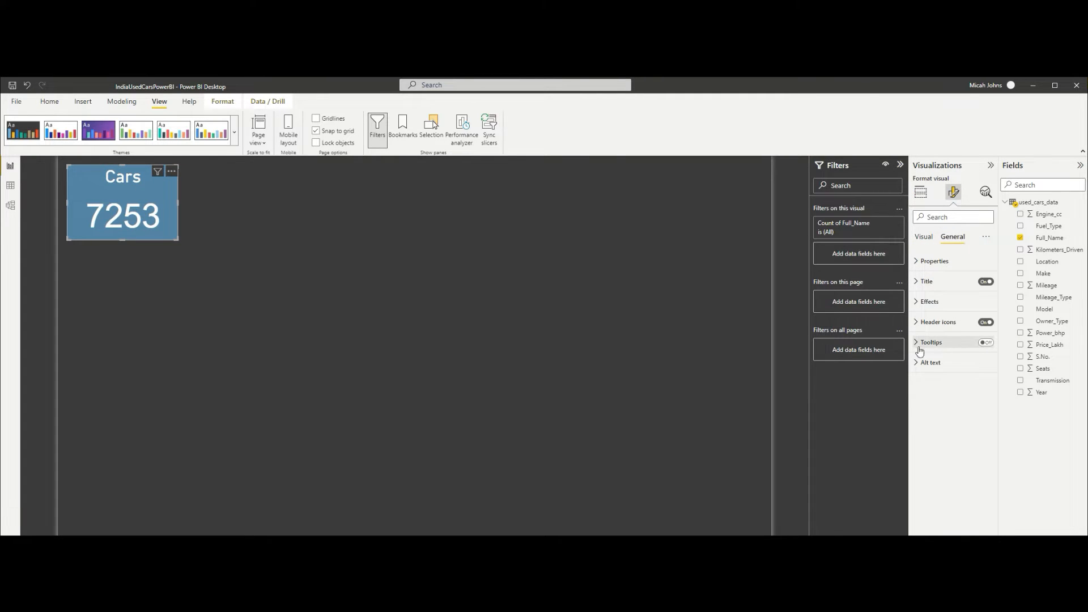
pyautogui.click(916, 303)
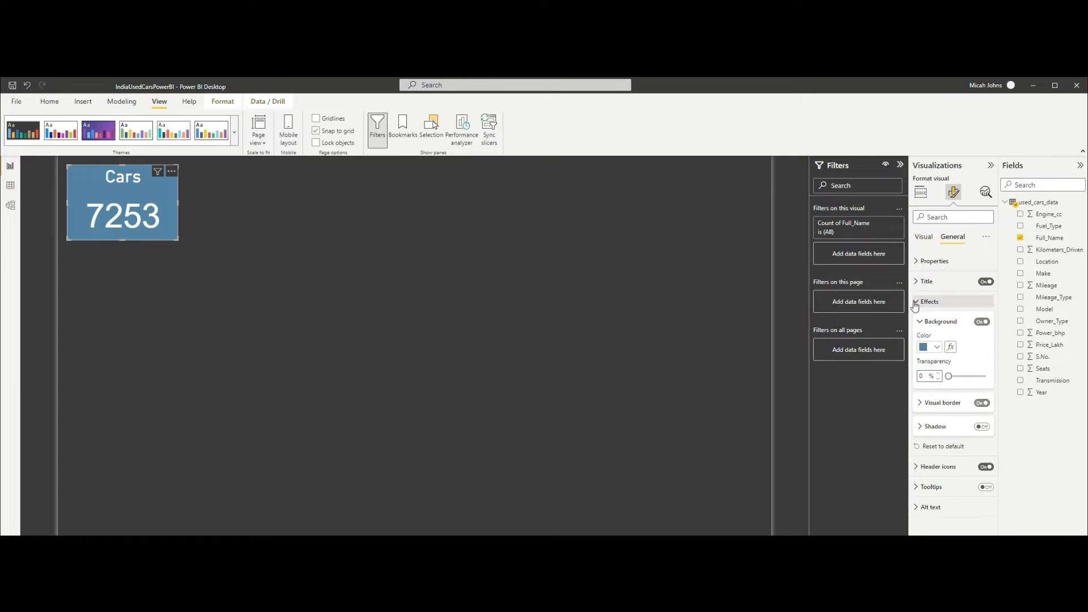
pyautogui.click(917, 303)
pyautogui.click(936, 322)
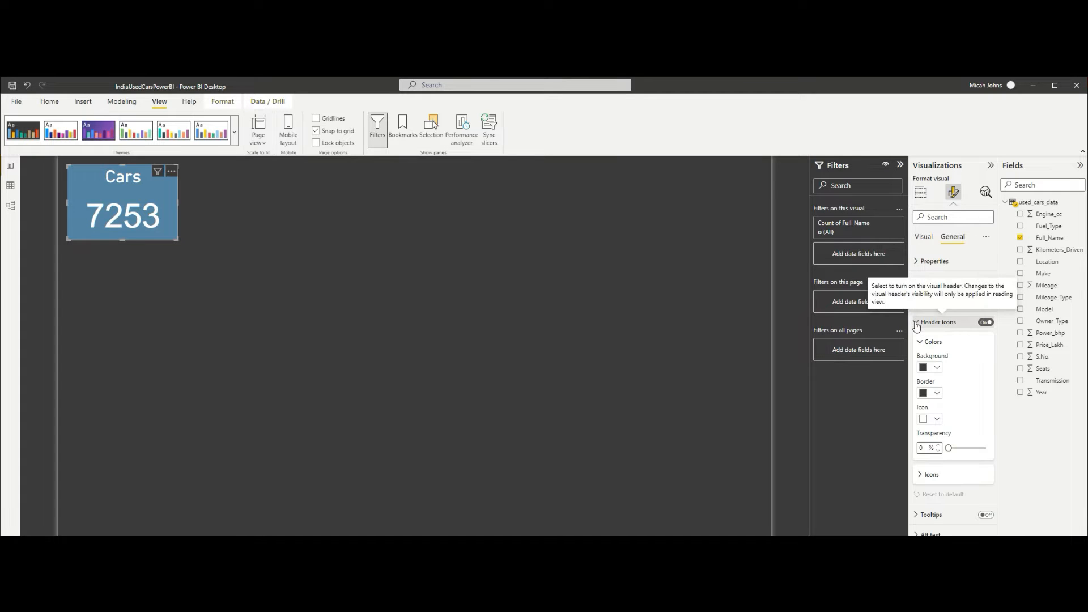
pyautogui.click(986, 322)
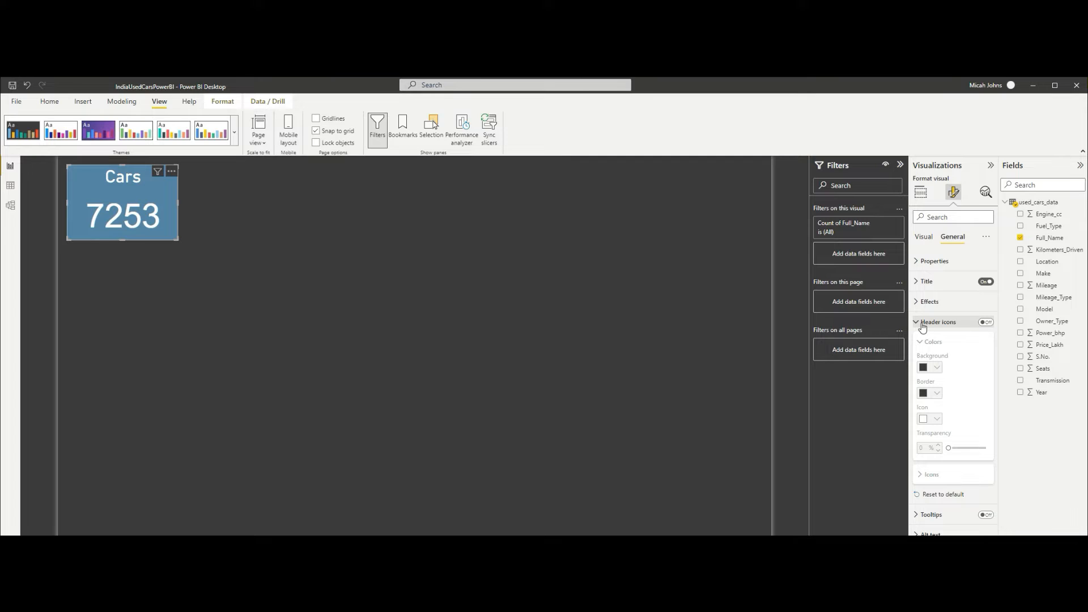
# Review the Cards visual's tooltip and alt text settings, plus its size, position and advanced options
pyautogui.click(923, 322)
pyautogui.click(922, 344)
pyautogui.click(986, 343)
pyautogui.click(986, 343)
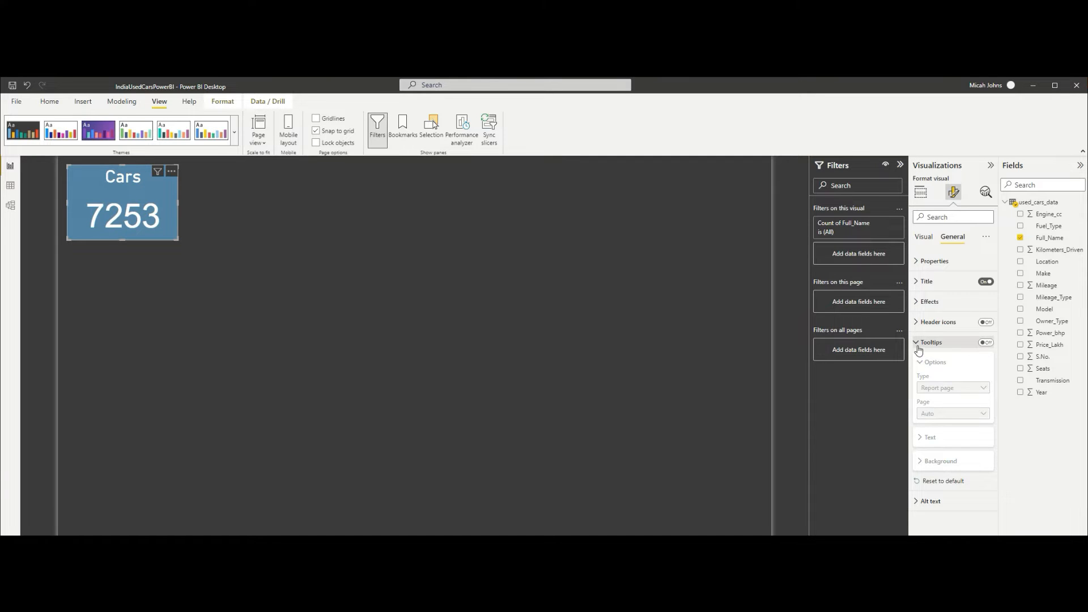
pyautogui.click(921, 343)
pyautogui.click(921, 363)
pyautogui.click(921, 365)
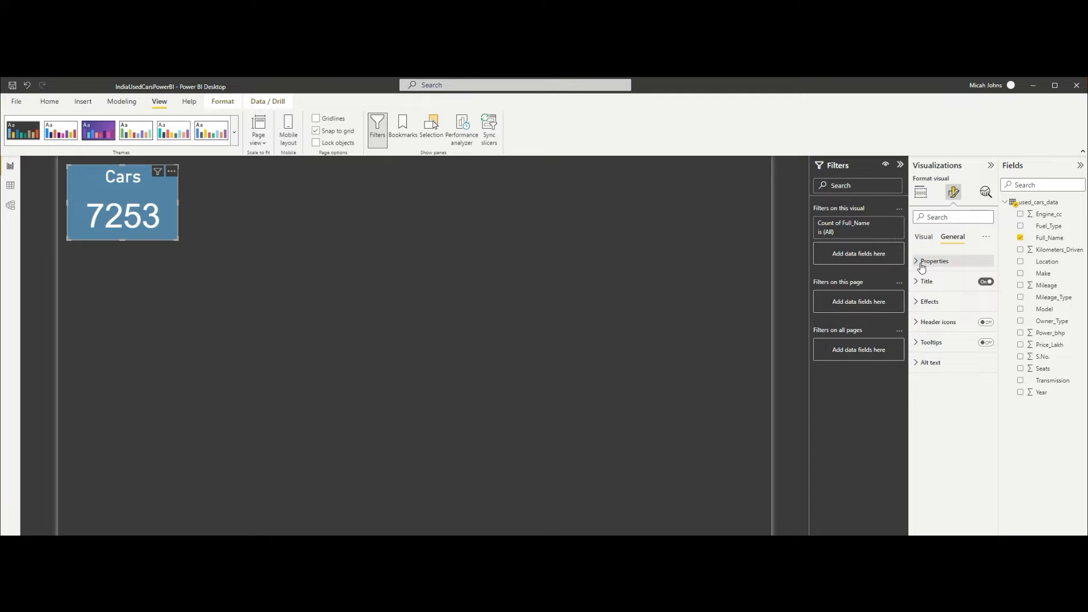
pyautogui.click(922, 264)
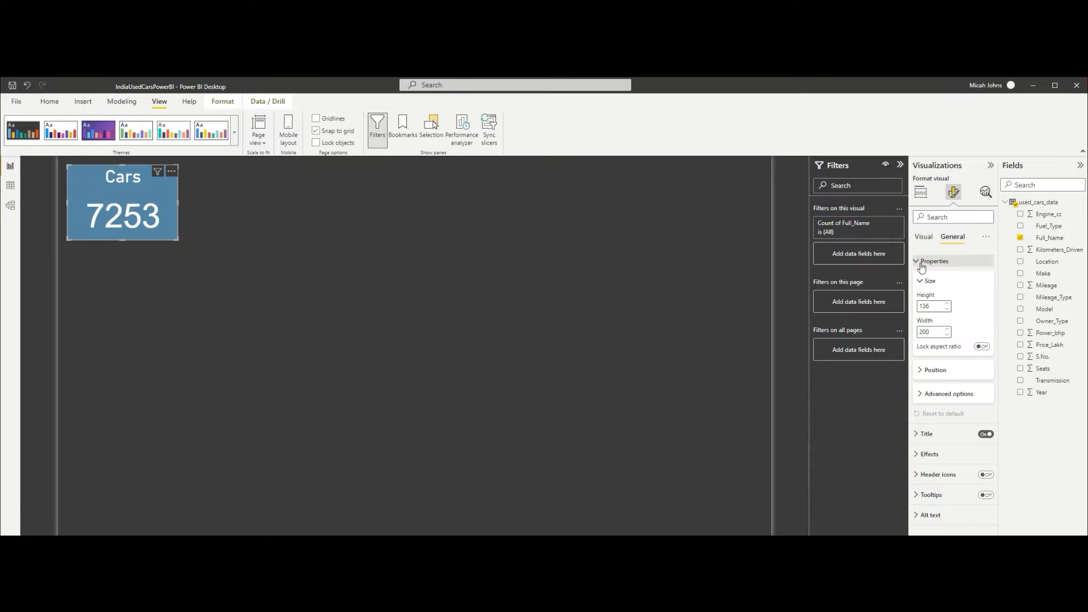
pyautogui.click(919, 370)
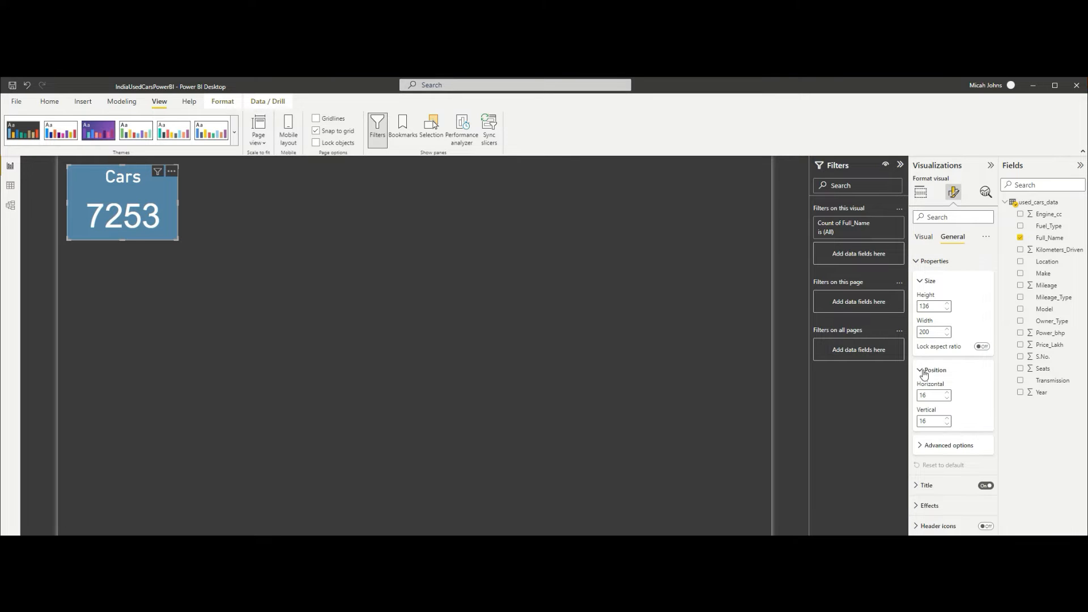
pyautogui.click(934, 448)
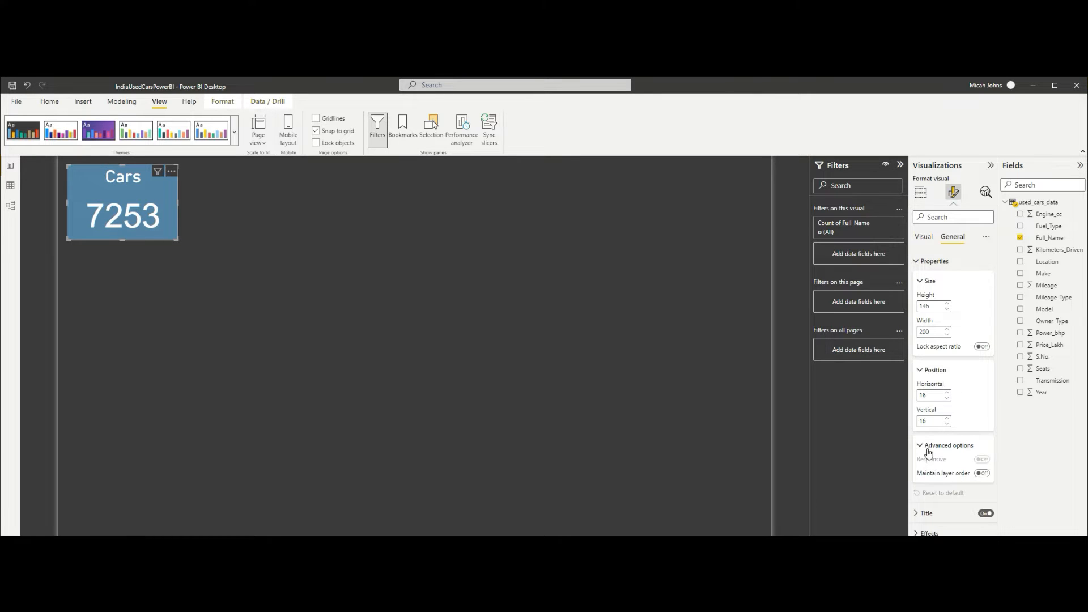
# Toggle text wrap and source spacing in the Cars card's callout value settings, and deselect the card
pyautogui.click(936, 240)
pyautogui.click(922, 284)
pyautogui.click(922, 283)
pyautogui.click(921, 262)
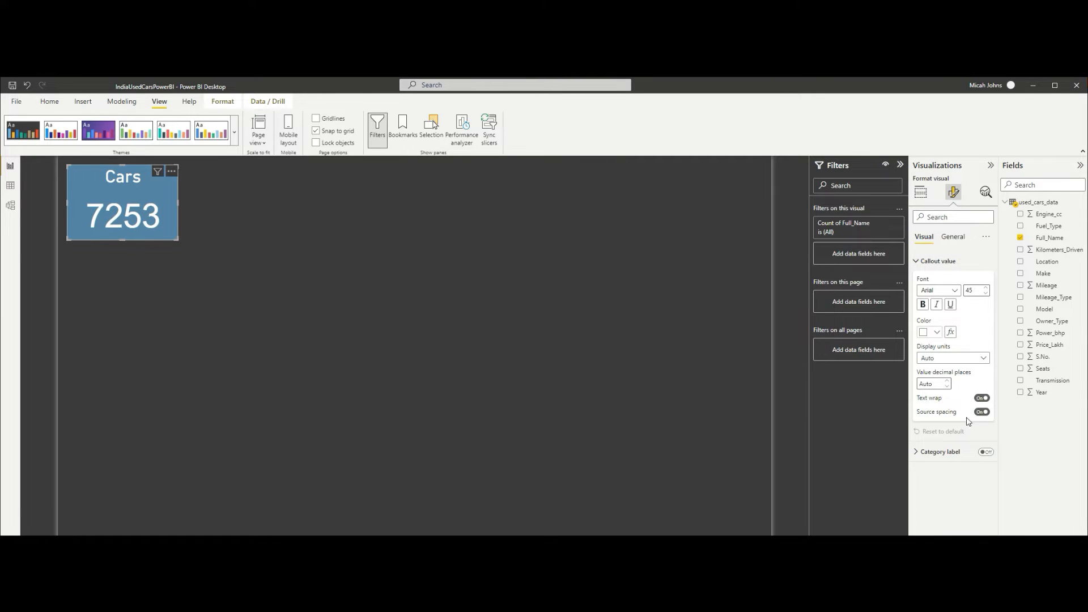
pyautogui.click(983, 398)
pyautogui.click(988, 415)
pyautogui.click(919, 261)
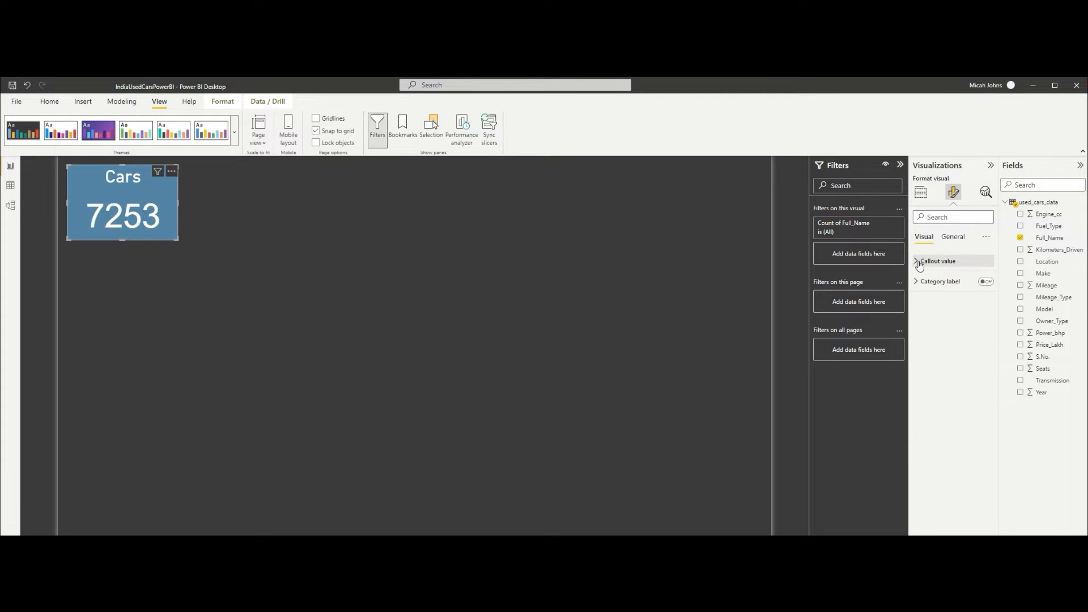
pyautogui.click(250, 269)
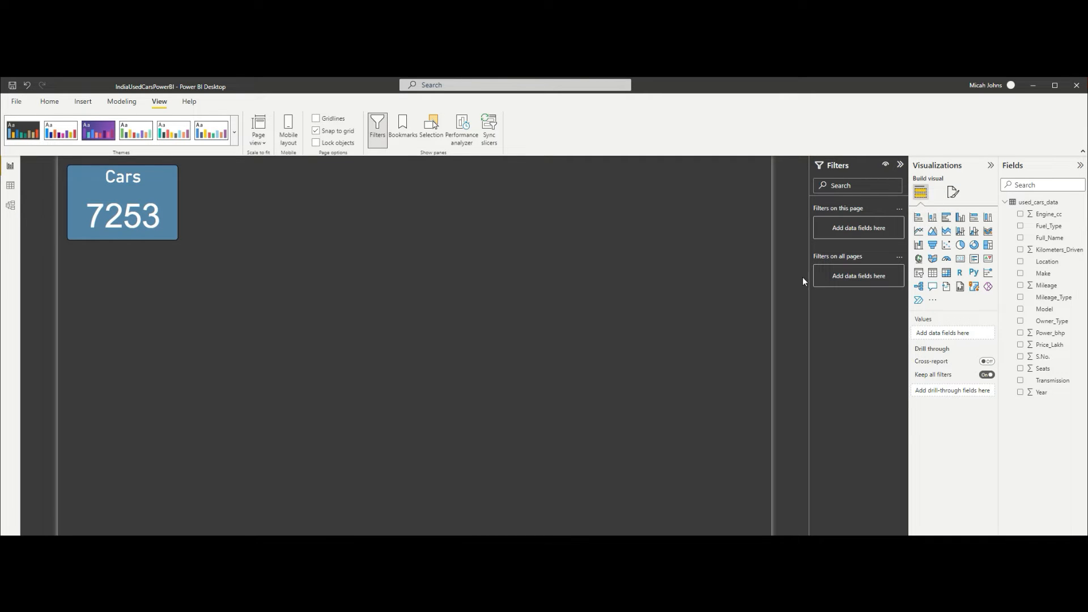
# Add a Make visual below the Cars card, convert it to a stacked column chart and widen it
pyautogui.moveTo(1050, 276); pyautogui.dragTo(307, 358)
pyautogui.moveTo(394, 397); pyautogui.dragTo(199, 311)
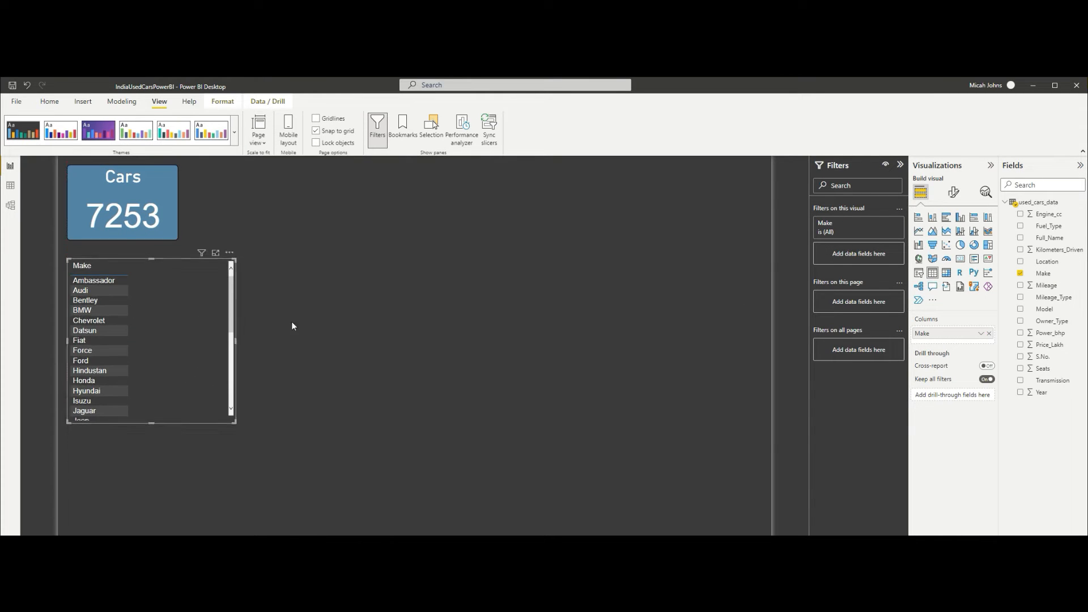
pyautogui.click(937, 221)
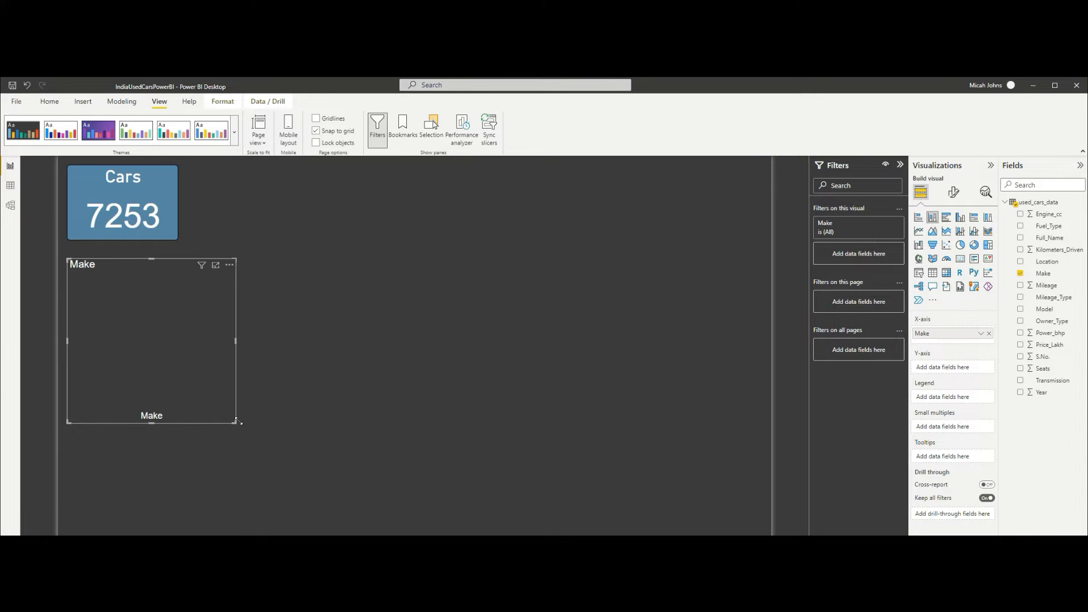
pyautogui.moveTo(233, 420); pyautogui.dragTo(400, 435)
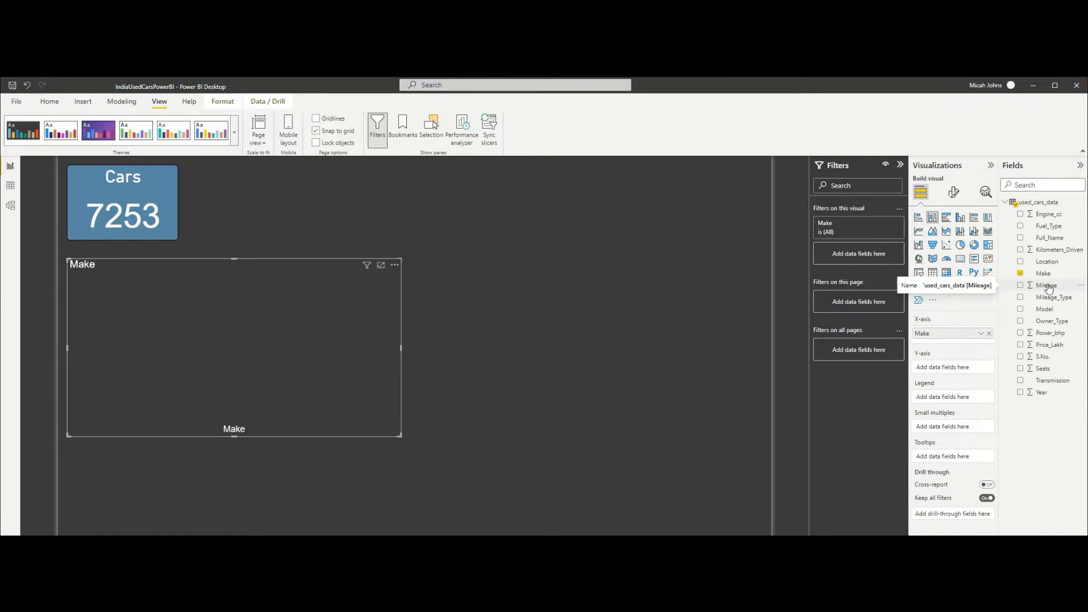
# Try Mileage on the Make chart's Y-axis, enlarge the chart, and replace Mileage with the count of Full_Name
pyautogui.moveTo(1049, 287); pyautogui.dragTo(917, 361)
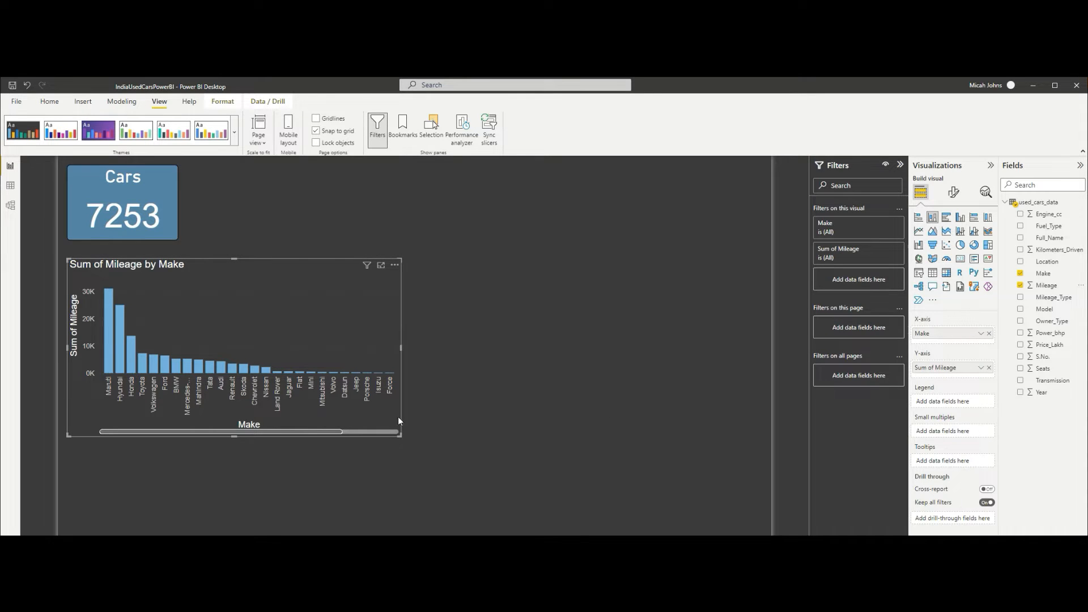
pyautogui.moveTo(399, 434); pyautogui.dragTo(440, 491)
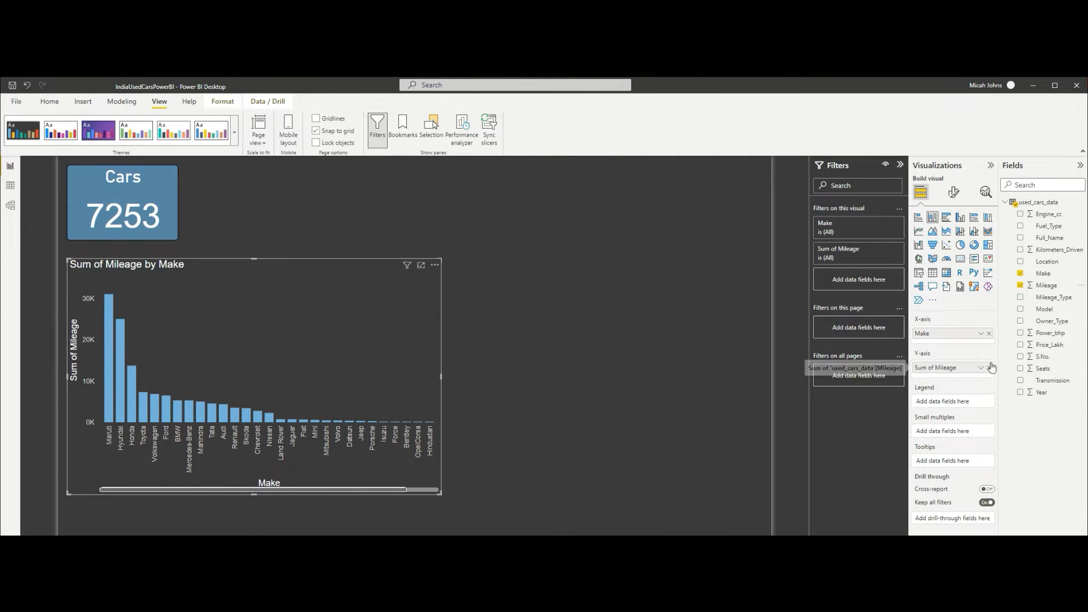
pyautogui.click(1024, 288)
pyautogui.moveTo(1049, 238); pyautogui.dragTo(957, 369)
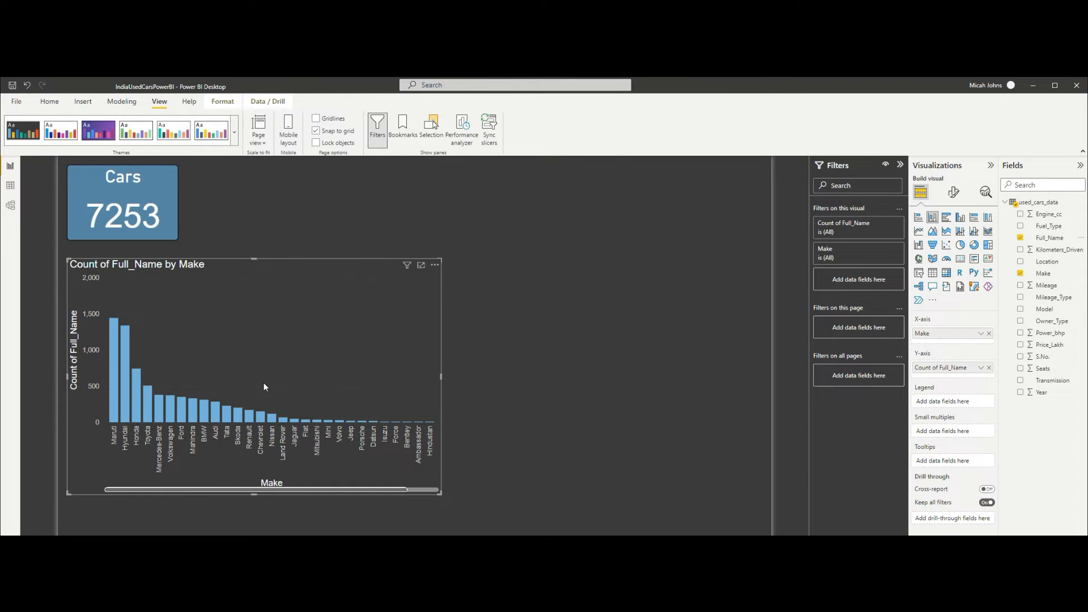
# Resize the Make column chart to be taller and narrower, and align it directly beneath the Cars card
pyautogui.moveTo(205, 409)
pyautogui.moveTo(360, 272); pyautogui.dragTo(460, 180)
pyautogui.moveTo(565, 397); pyautogui.dragTo(753, 396)
pyautogui.moveTo(640, 180); pyautogui.dragTo(502, 328)
pyautogui.moveTo(620, 321); pyautogui.dragTo(389, 246)
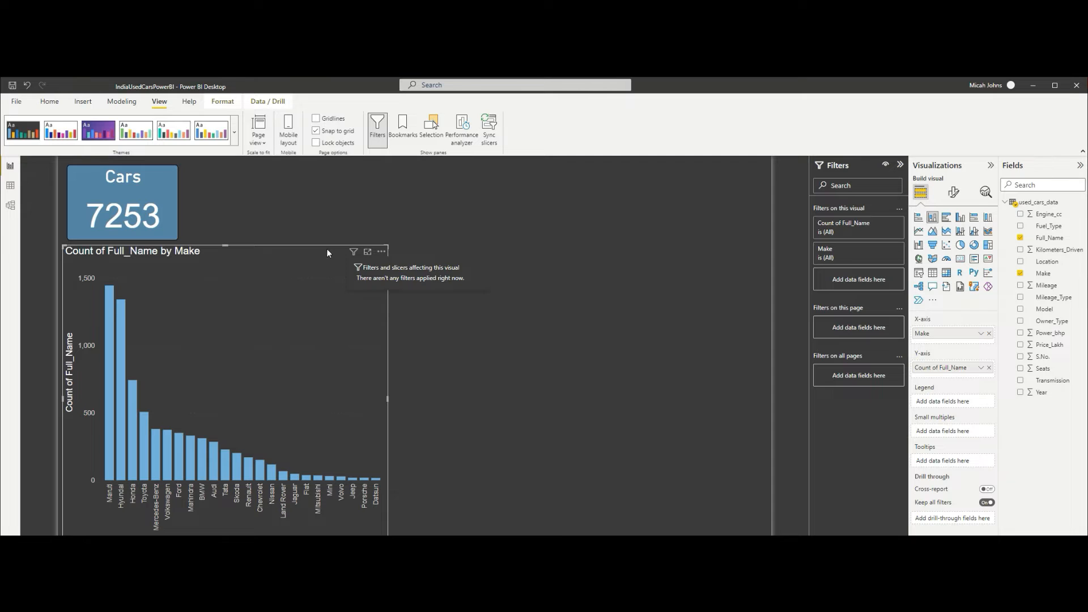
pyautogui.moveTo(316, 250)
pyautogui.mouseDown()
pyautogui.moveTo(348, 255)
pyautogui.moveTo(329, 256)
pyautogui.mouseUp()
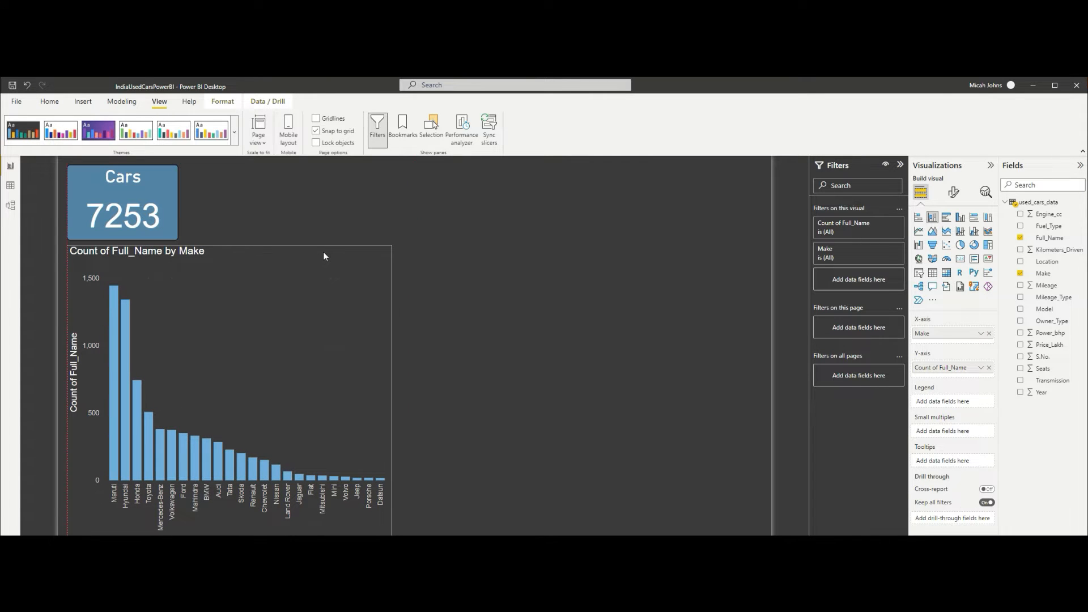
pyautogui.click(471, 306)
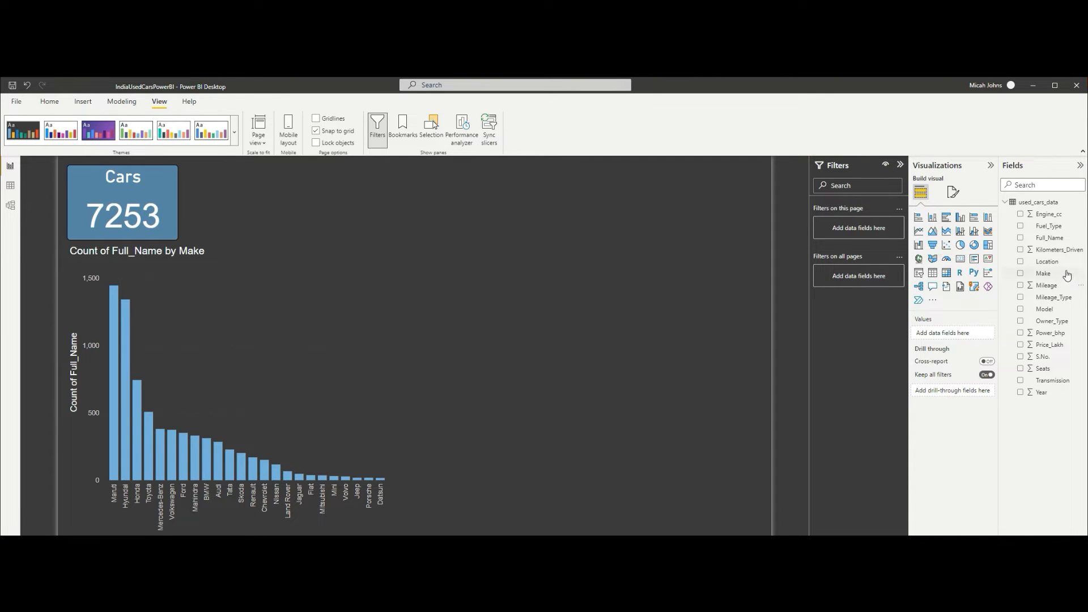
# Add a Location visual in the empty area beside the column chart and convert it to a filled map centred on India
pyautogui.moveTo(1047, 261); pyautogui.dragTo(644, 292)
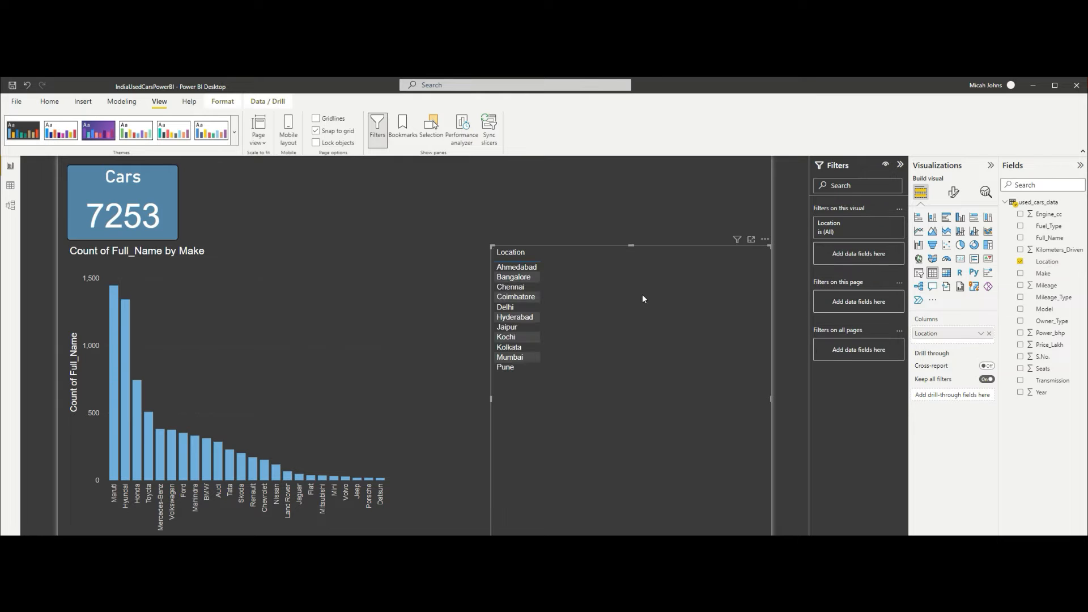
pyautogui.click(933, 259)
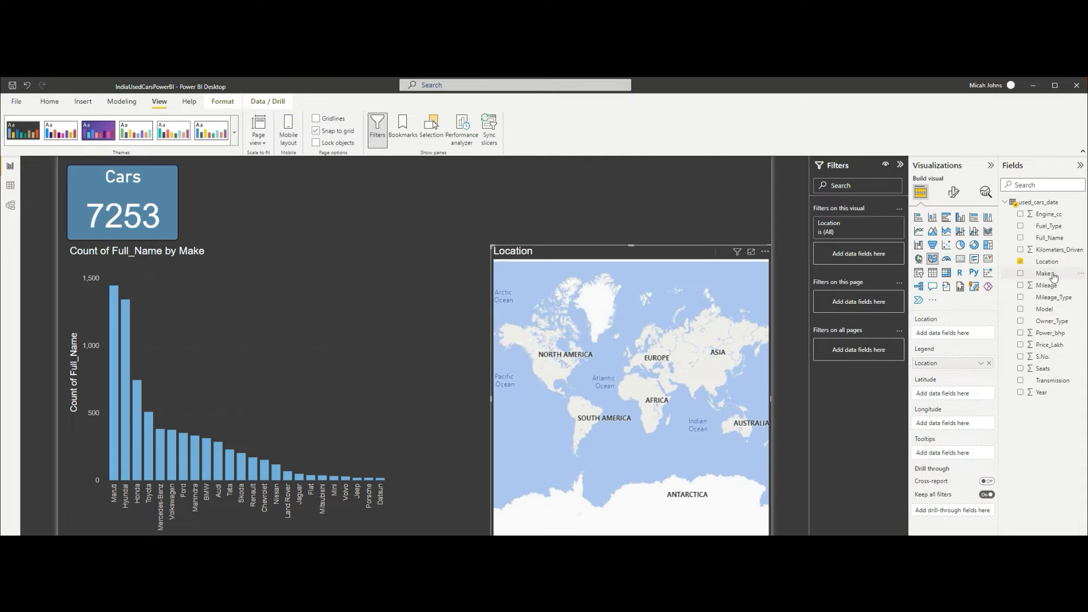
pyautogui.moveTo(716, 406); pyautogui.dragTo(662, 407)
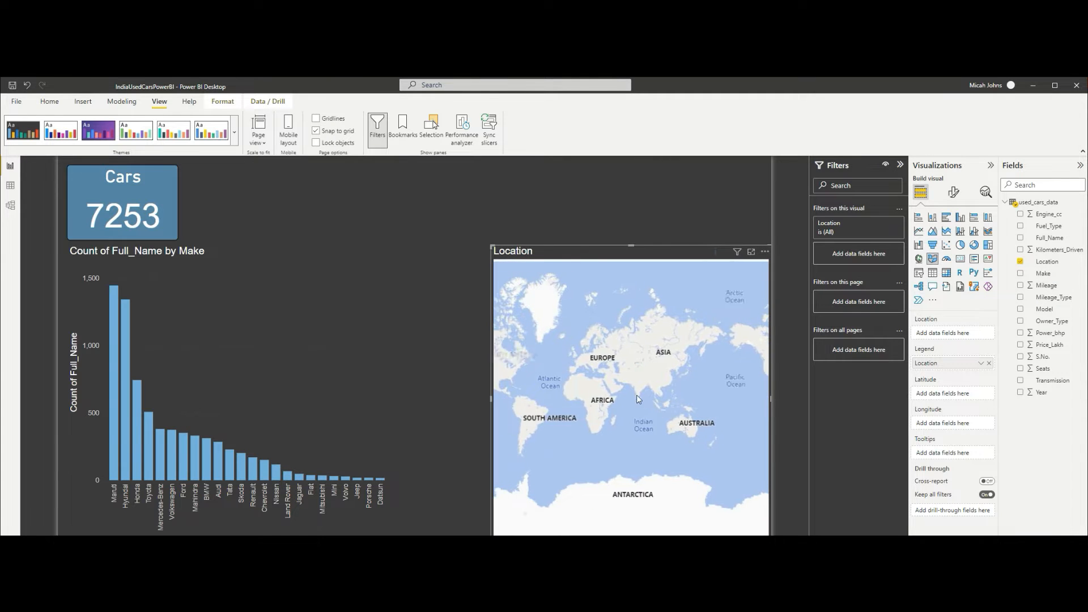
pyautogui.scroll(2, 639, 396)
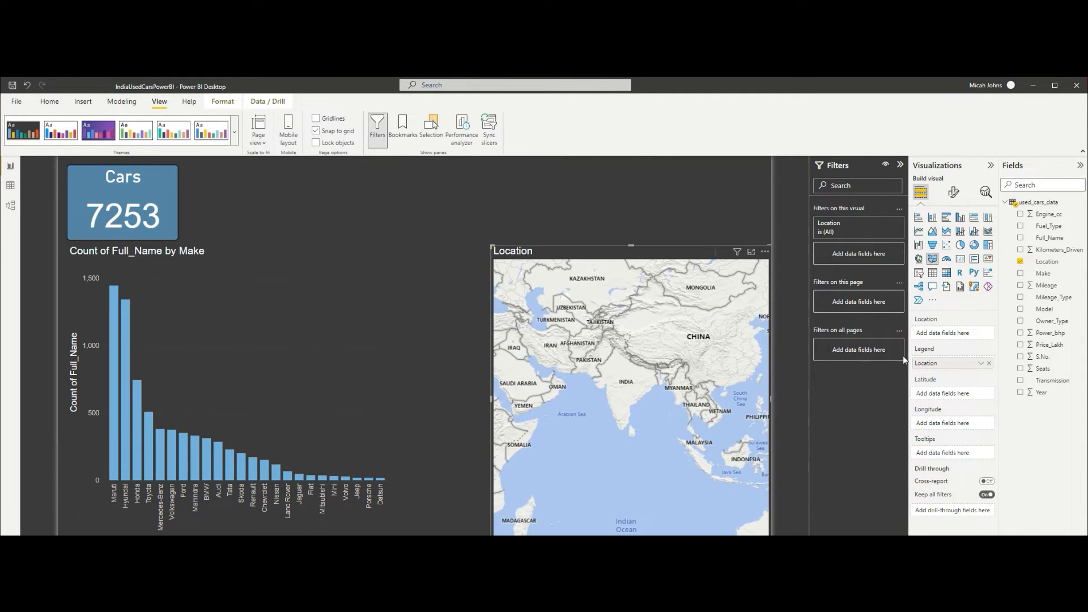
# Convert the filled map to a bubble map plotting Location as its location field, framed on India beside the column chart
pyautogui.click(919, 259)
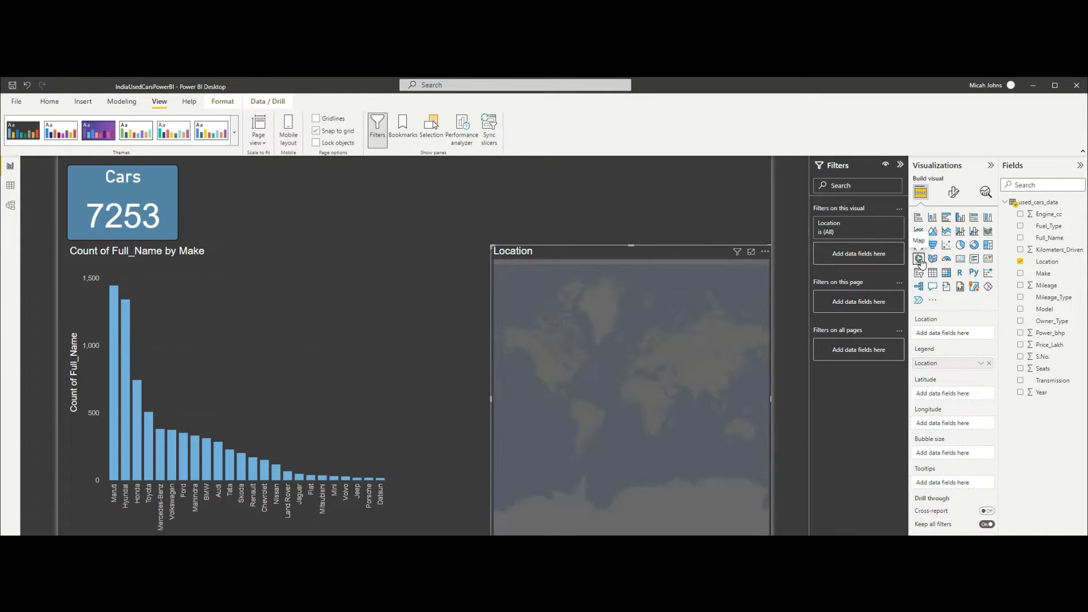
pyautogui.scroll(5, 716, 383)
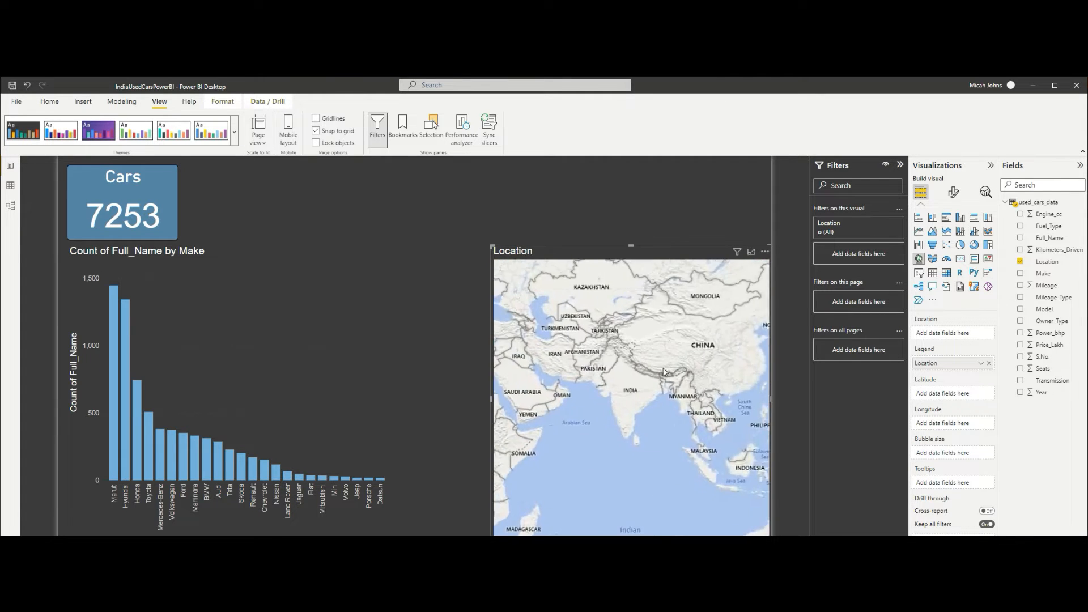
pyautogui.scroll(5, 672, 379)
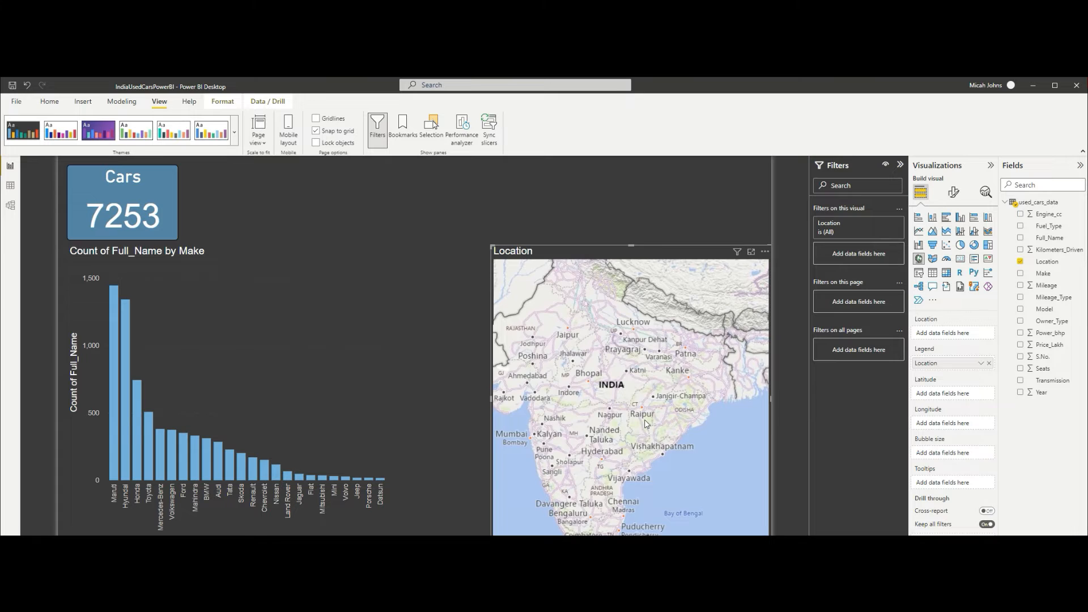
pyautogui.scroll(-4, 682, 390)
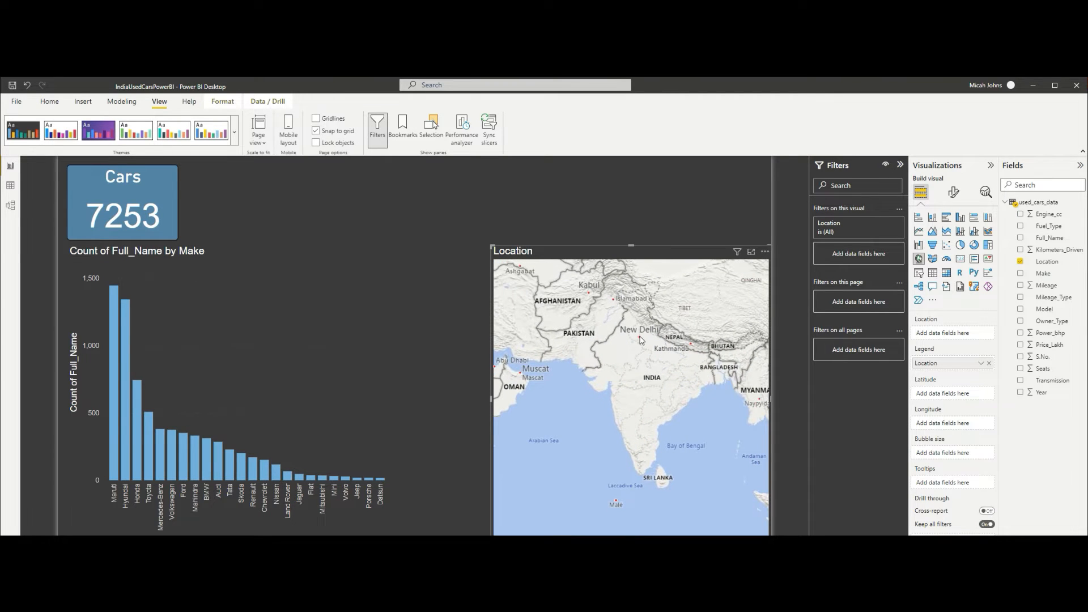
pyautogui.scroll(-4, 602, 374)
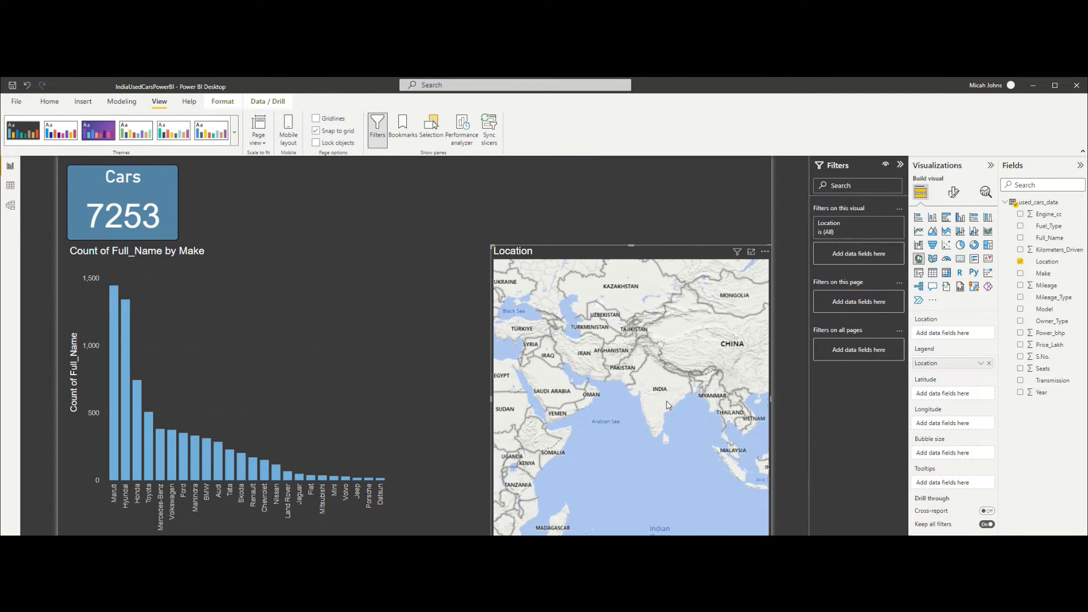
pyautogui.scroll(4, 667, 404)
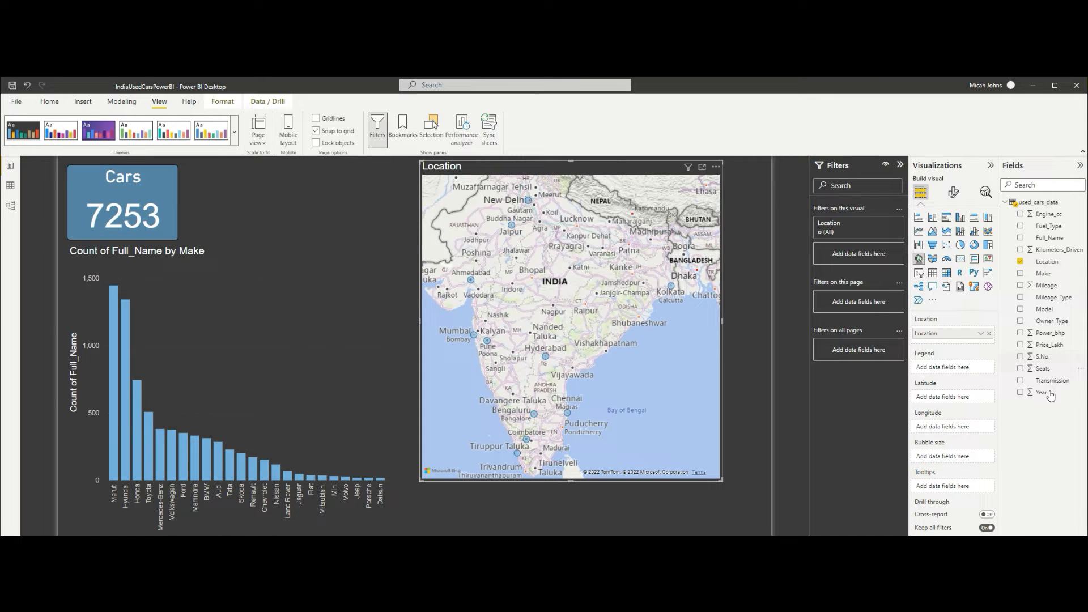
# Size the map's bubbles by the average of Price_Lakh
pyautogui.moveTo(1055, 354); pyautogui.dragTo(973, 460)
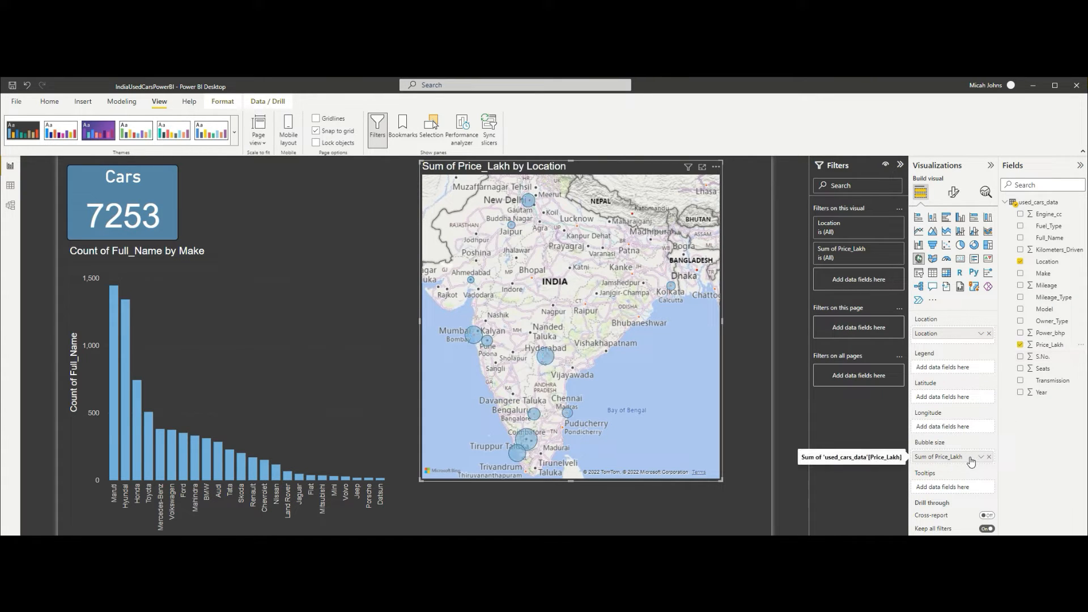
pyautogui.click(981, 457)
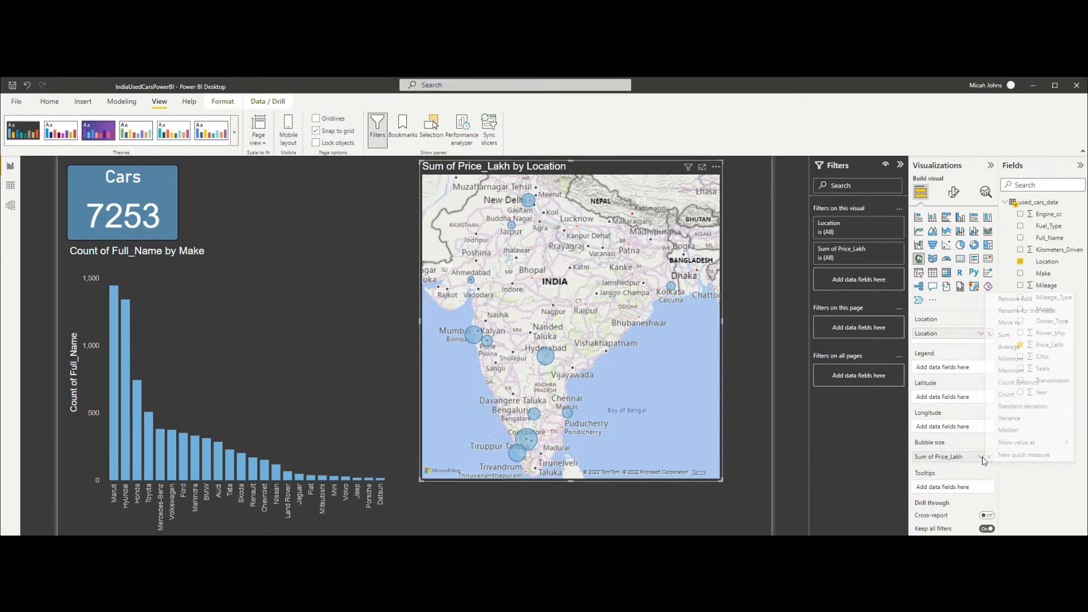
pyautogui.click(1011, 348)
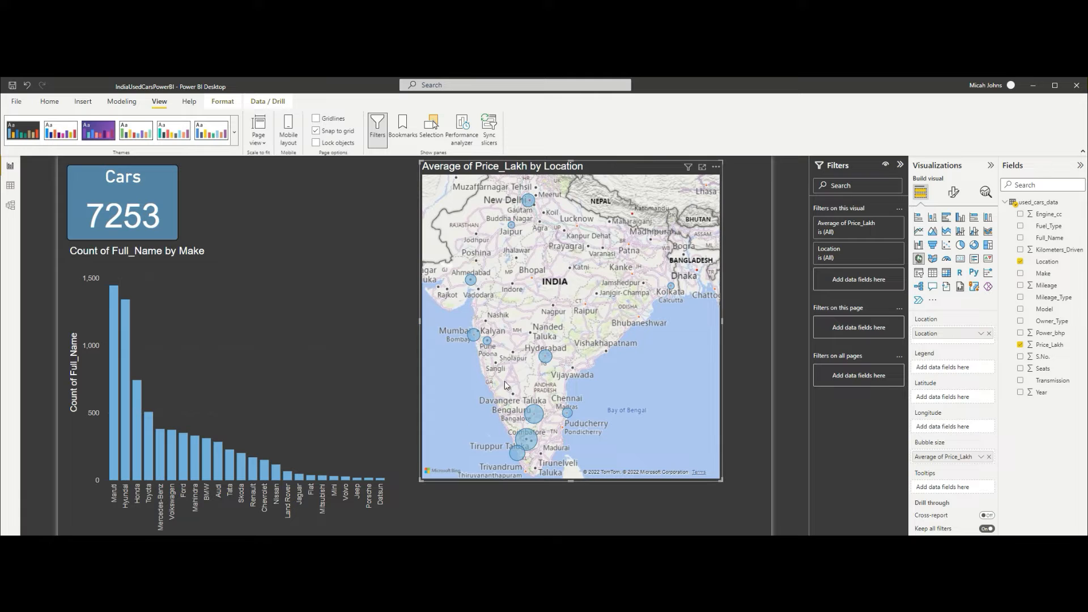
# Set the map style to Dark in the map's visual formatting
pyautogui.click(953, 192)
pyautogui.click(938, 261)
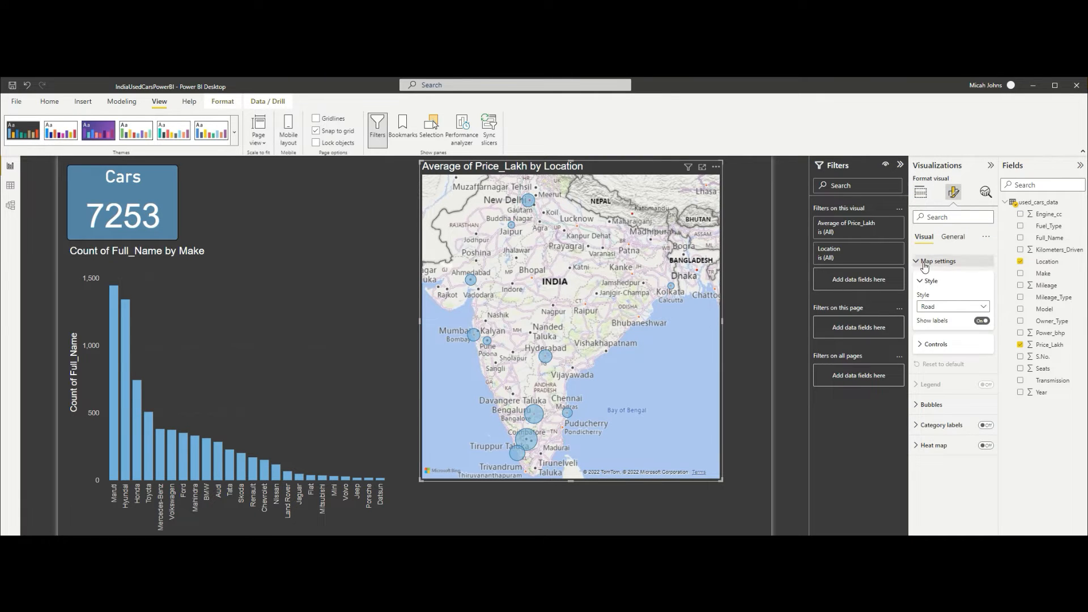
pyautogui.click(942, 306)
pyautogui.click(932, 330)
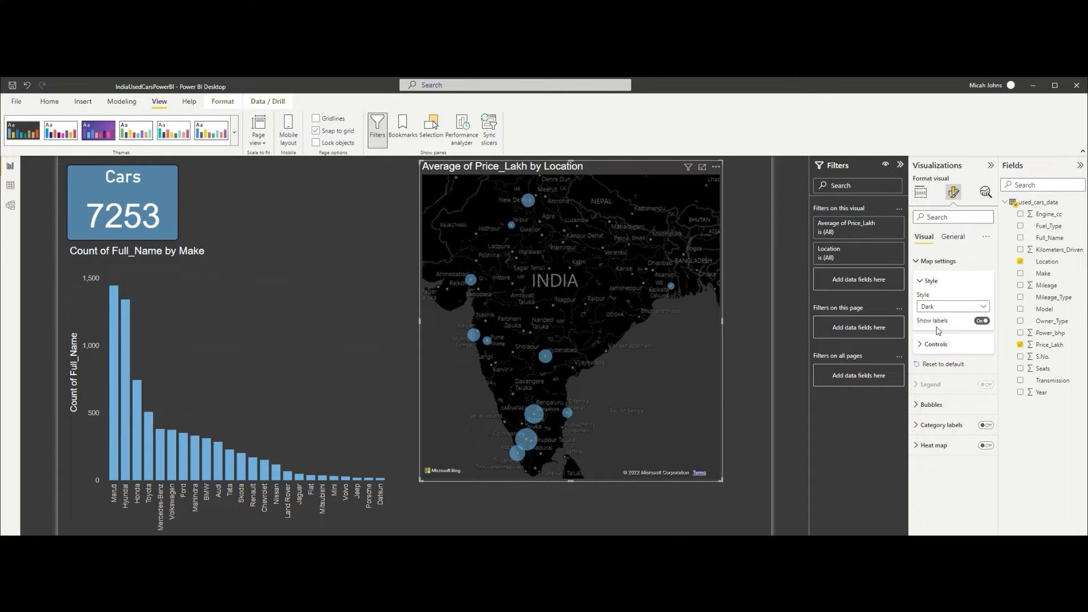
# Turn on the zoom buttons and the lasso button for the map
pyautogui.click(935, 344)
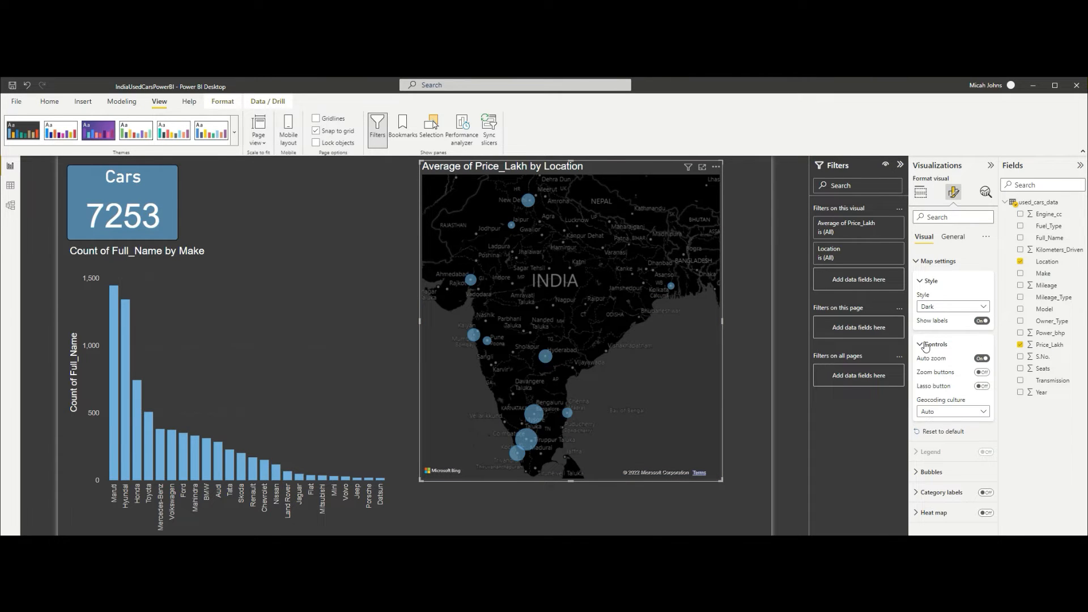
pyautogui.click(981, 373)
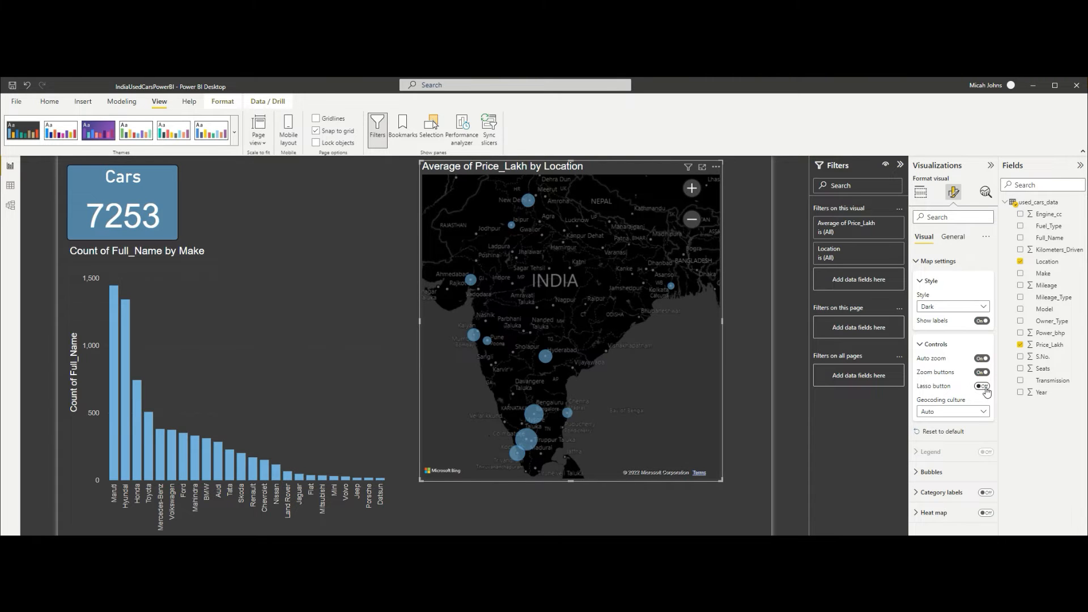
pyautogui.click(984, 387)
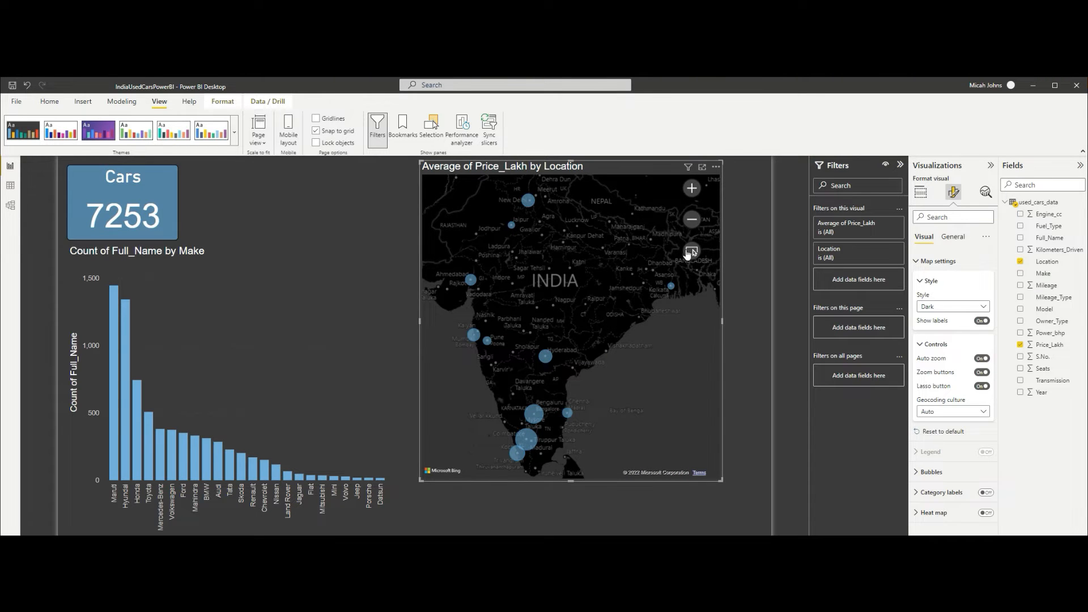
# Test the map's lasso selection on the Hyderabad bubble and, zoomed in on northern India, on the Delhi bubble
pyautogui.moveTo(525, 335); pyautogui.dragTo(583, 383)
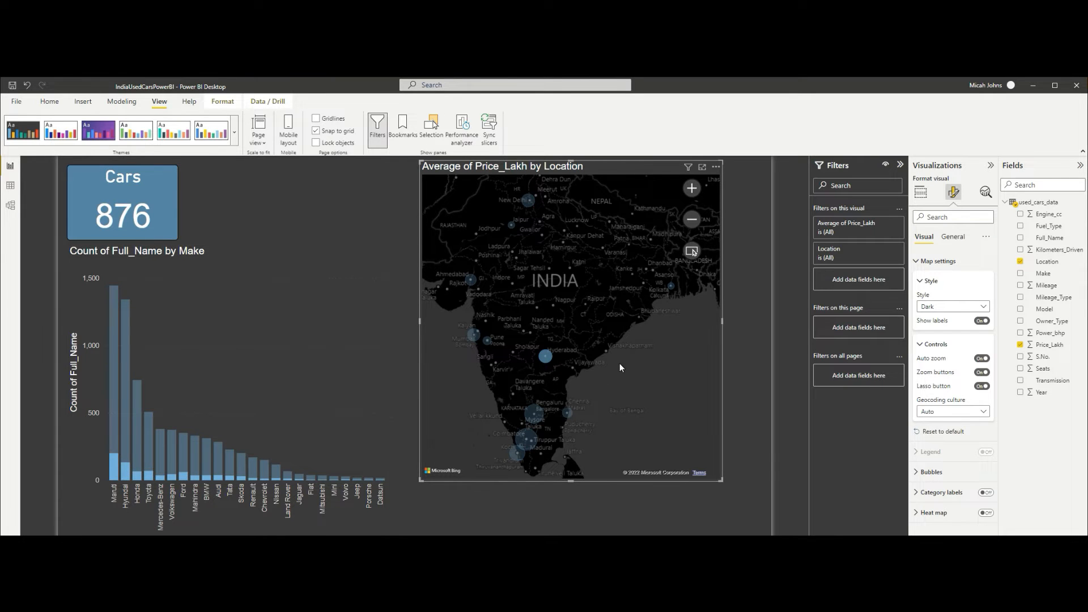
pyautogui.click(578, 352)
pyautogui.moveTo(492, 301); pyautogui.dragTo(504, 275)
pyautogui.click(692, 188)
pyautogui.moveTo(577, 220); pyautogui.dragTo(574, 340)
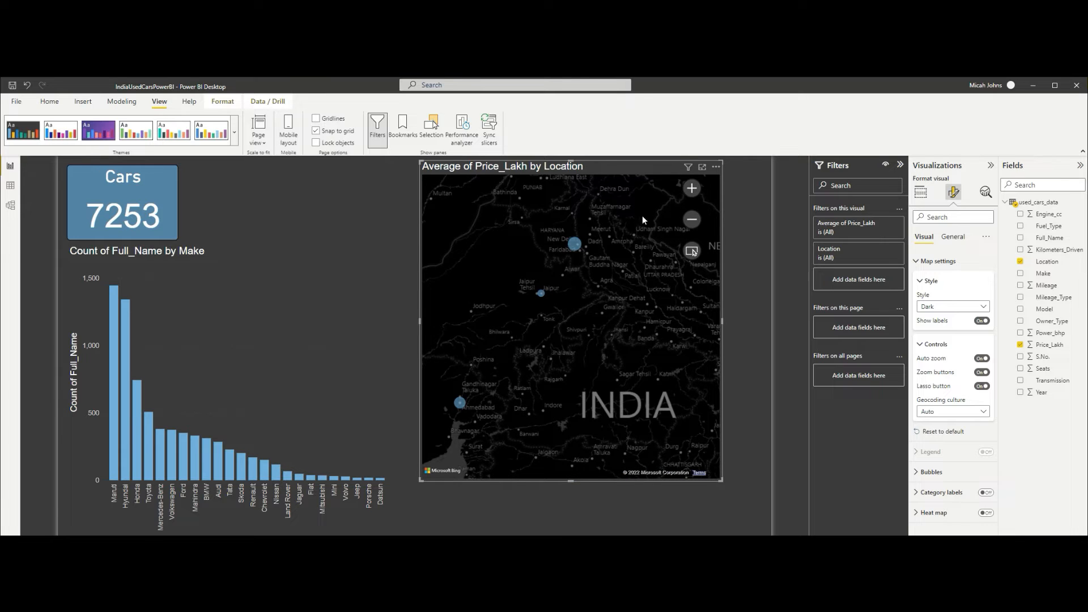
pyautogui.click(691, 250)
pyautogui.moveTo(546, 217); pyautogui.dragTo(615, 277)
pyautogui.click(728, 262)
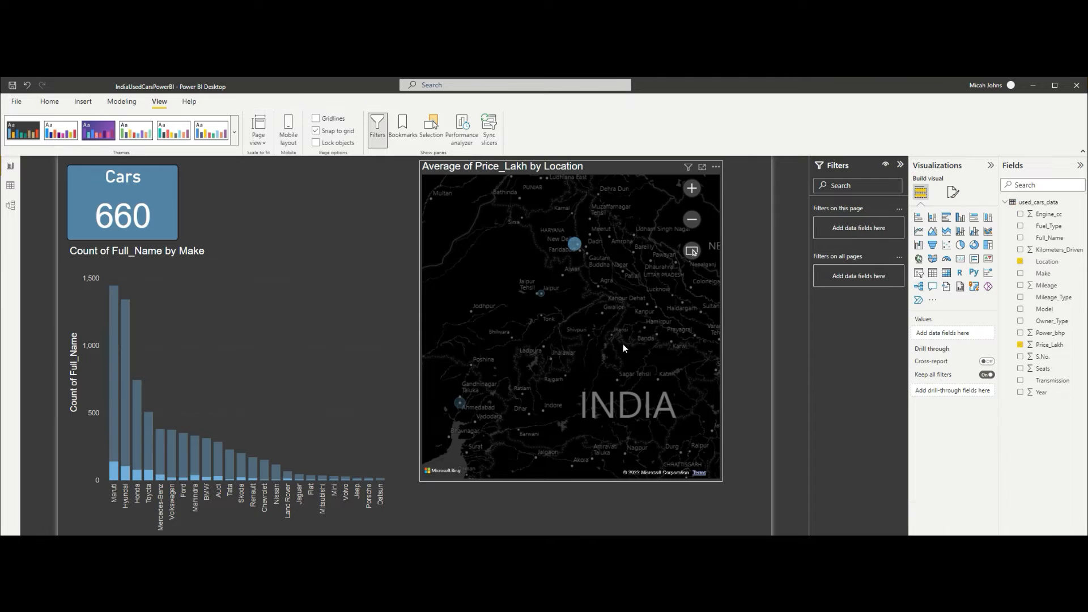
# Move the map to the page's right edge, extend its height downward and clear the Delhi selection
pyautogui.moveTo(662, 169); pyautogui.dragTo(692, 167)
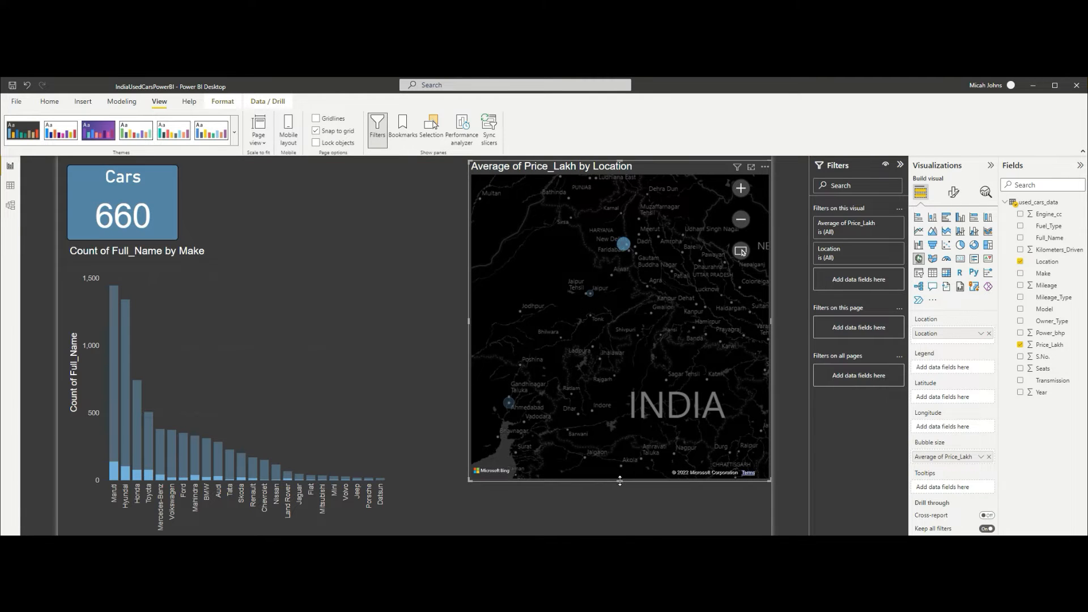
pyautogui.moveTo(626, 480); pyautogui.dragTo(626, 536)
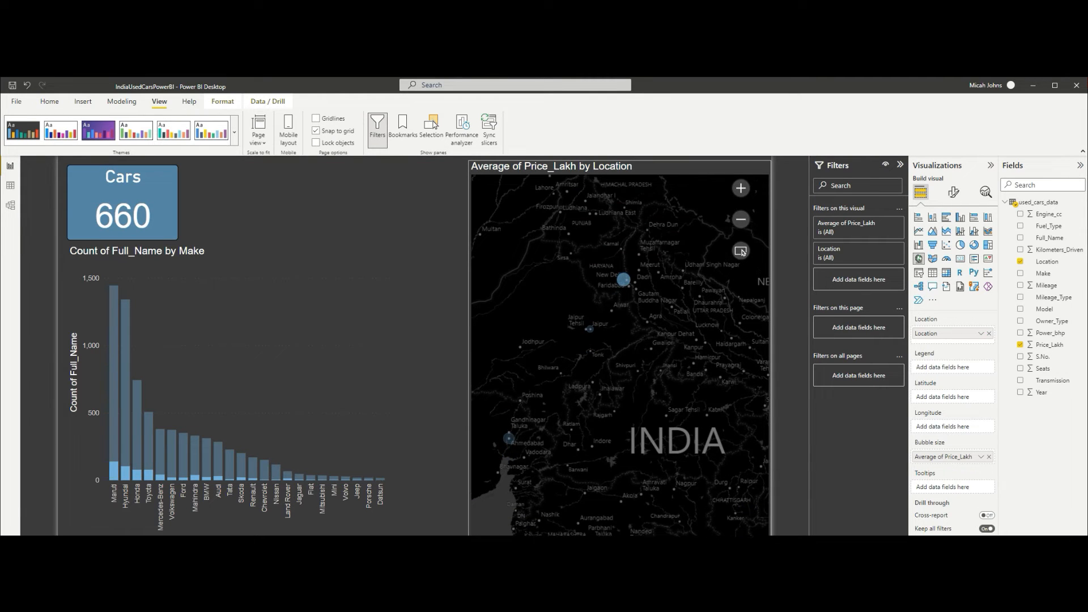
pyautogui.click(742, 251)
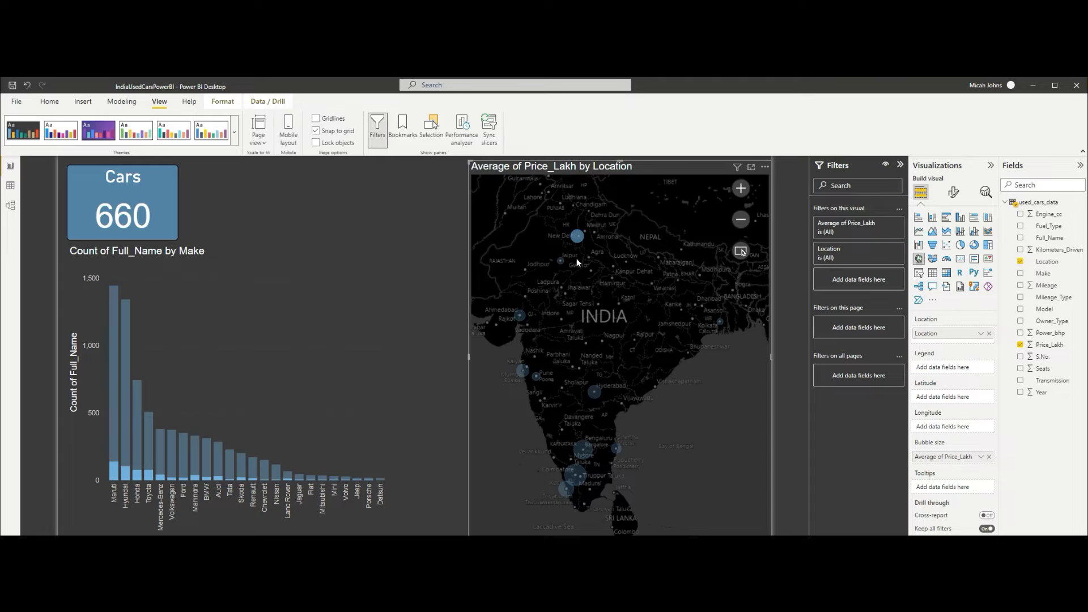
pyautogui.click(603, 257)
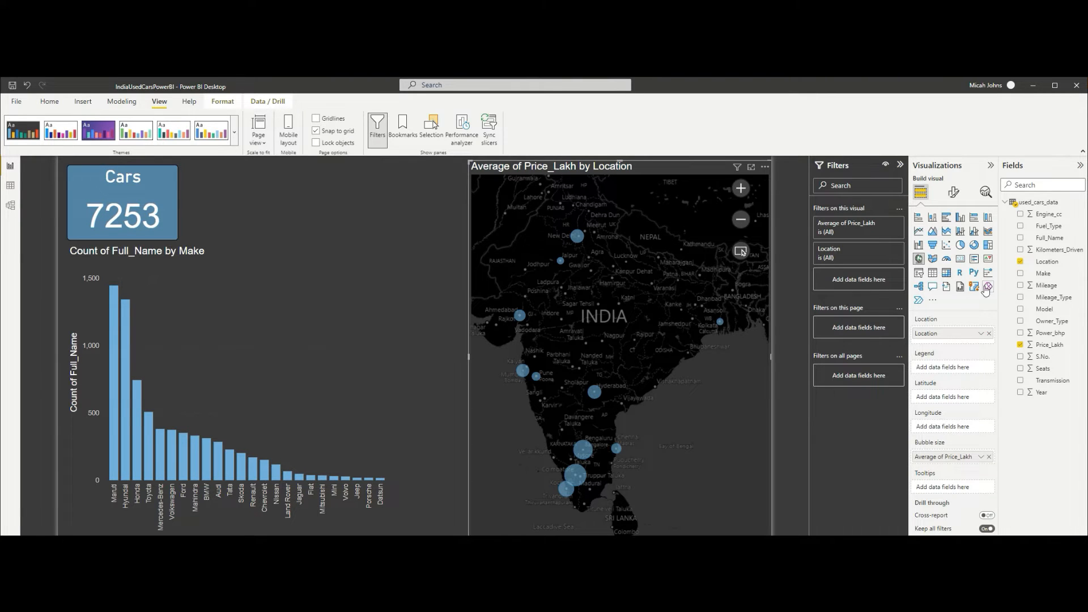
pyautogui.moveTo(1056, 350); pyautogui.dragTo(973, 374)
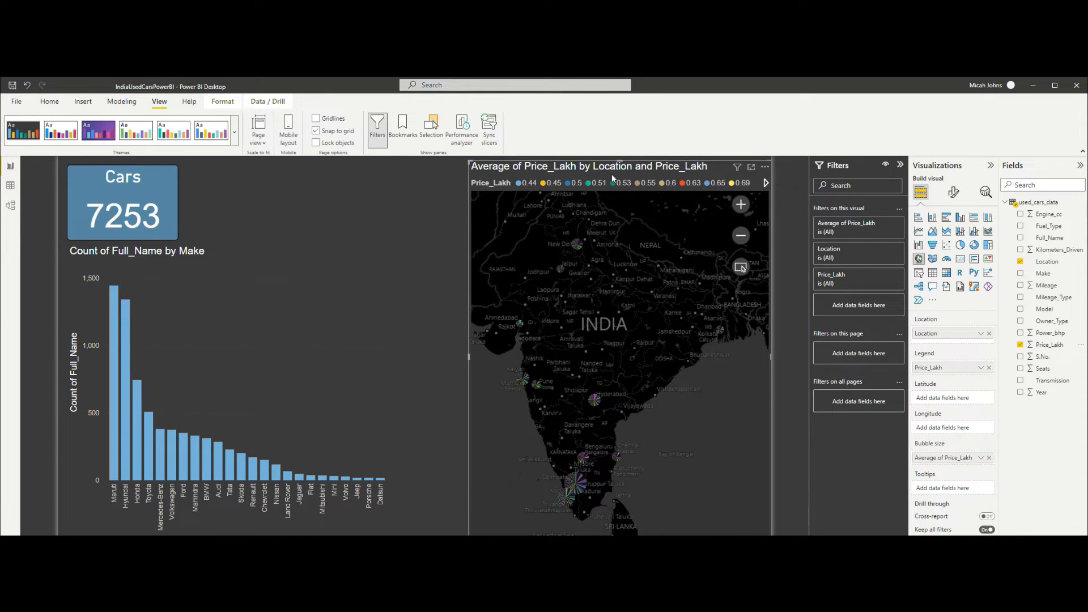
pyautogui.click(981, 367)
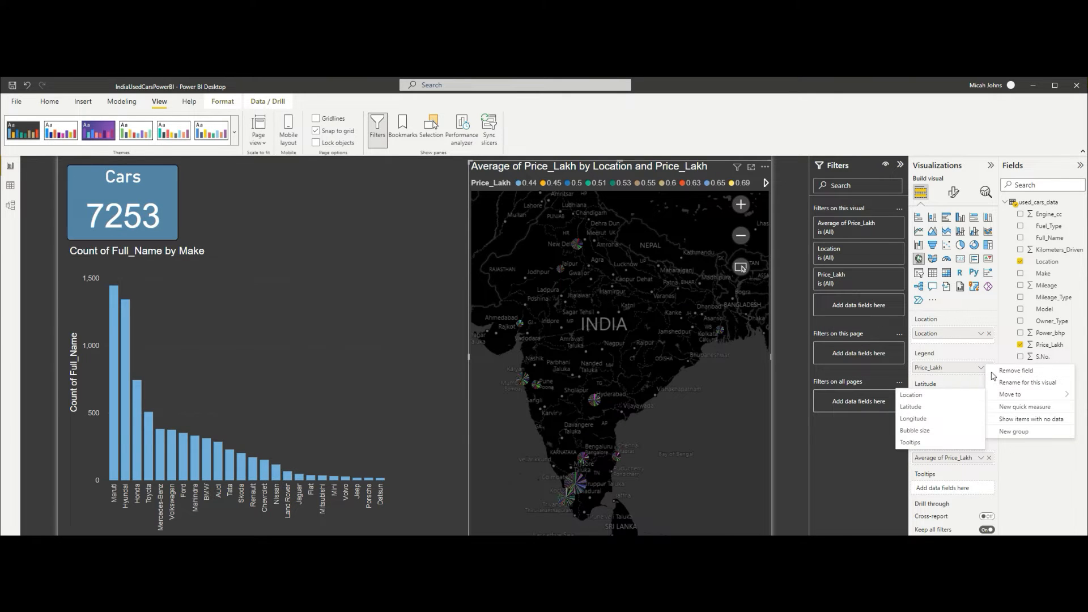
pyautogui.click(995, 371)
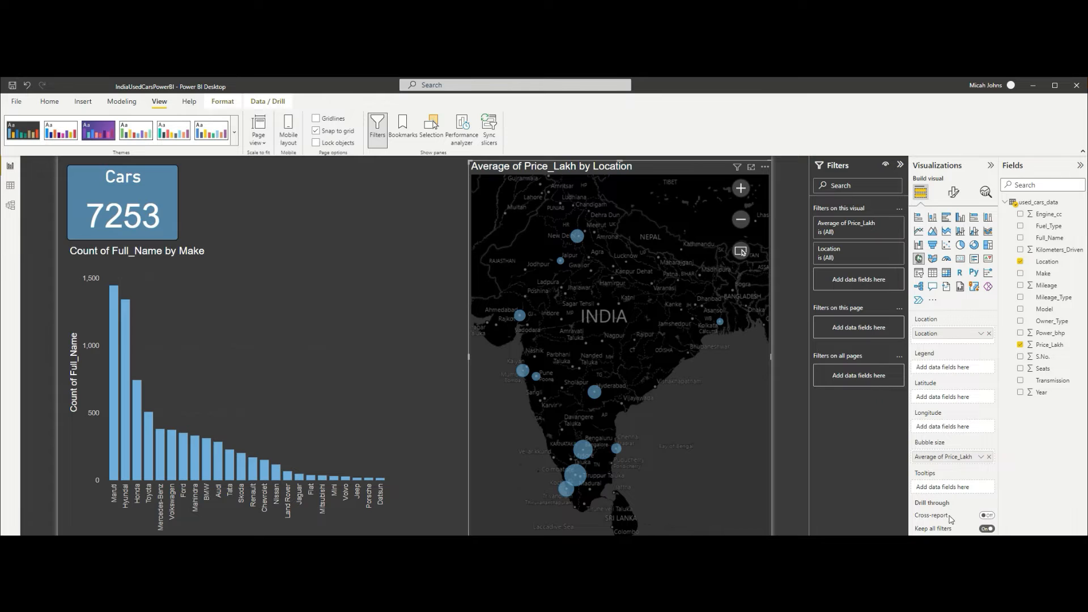
# Set the map's bubble size to 16 px and turn on category labels in white DIN at size 13
pyautogui.click(954, 192)
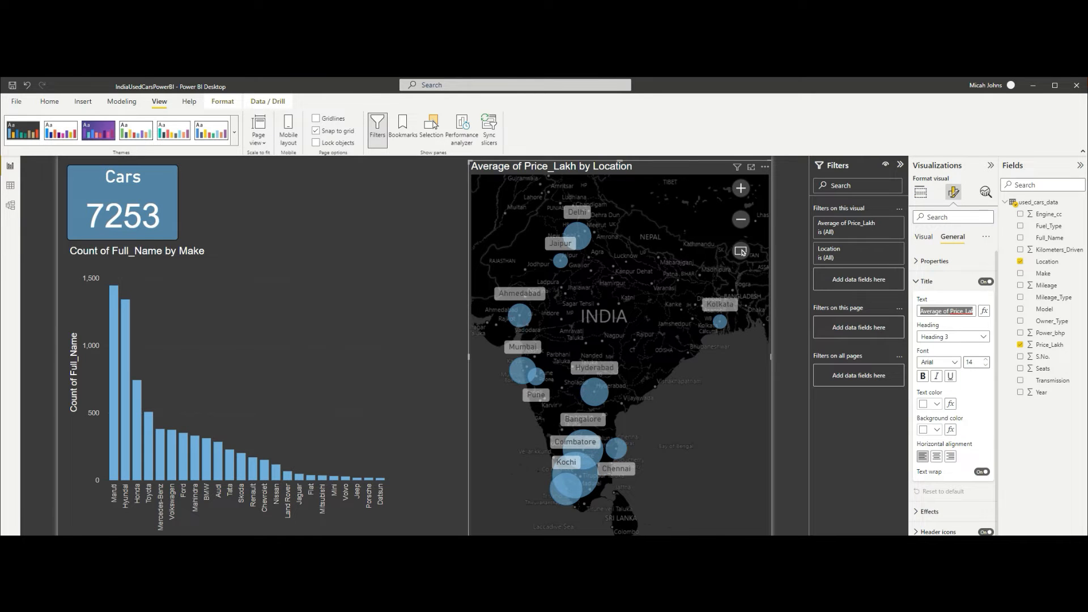
pyautogui.click(926, 239)
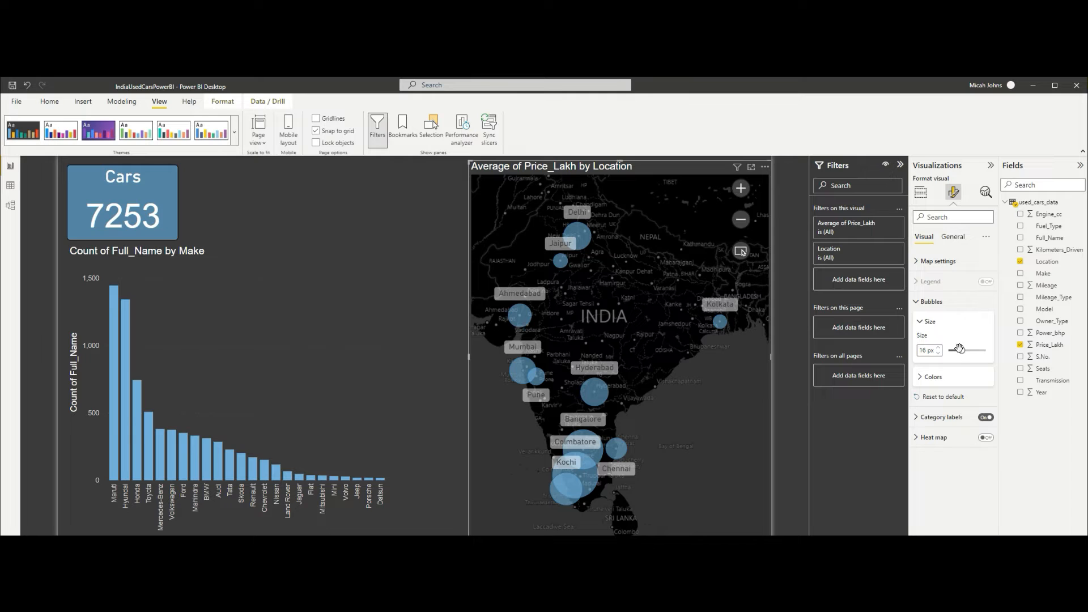
pyautogui.click(939, 418)
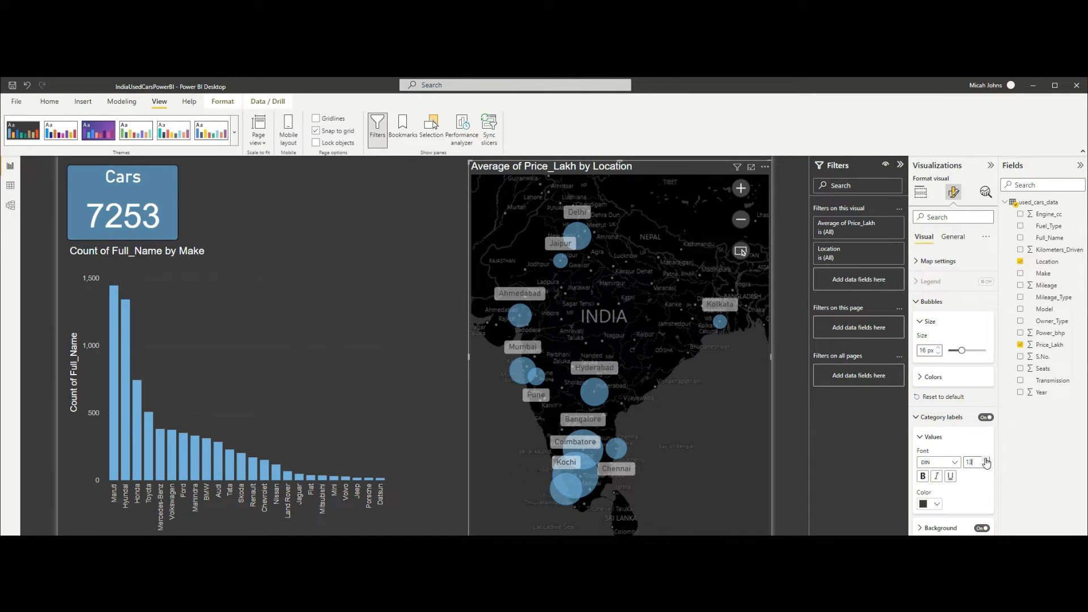
pyautogui.click(938, 504)
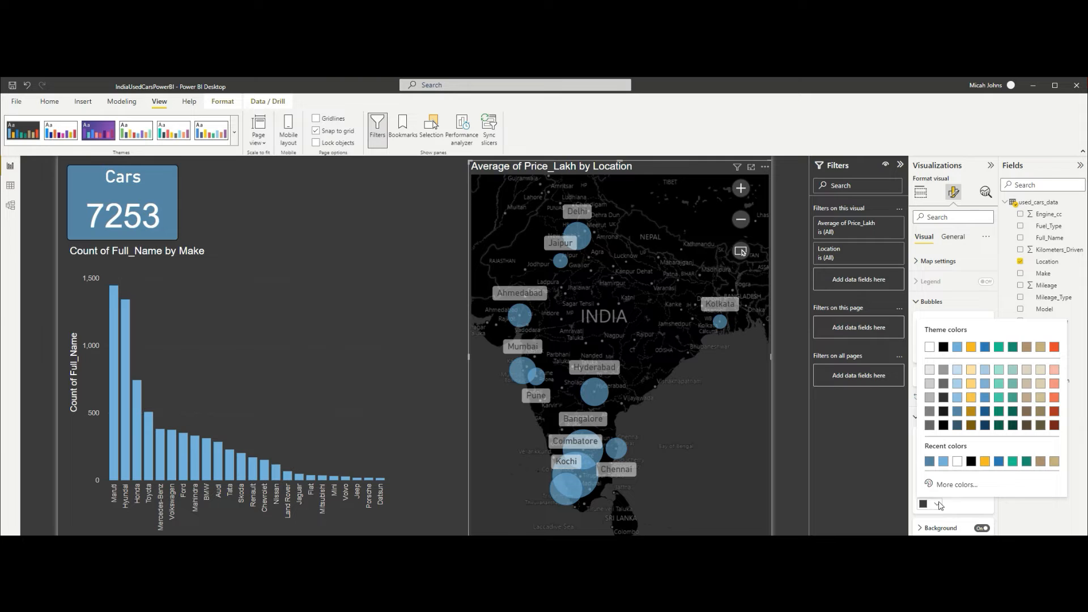
pyautogui.click(930, 348)
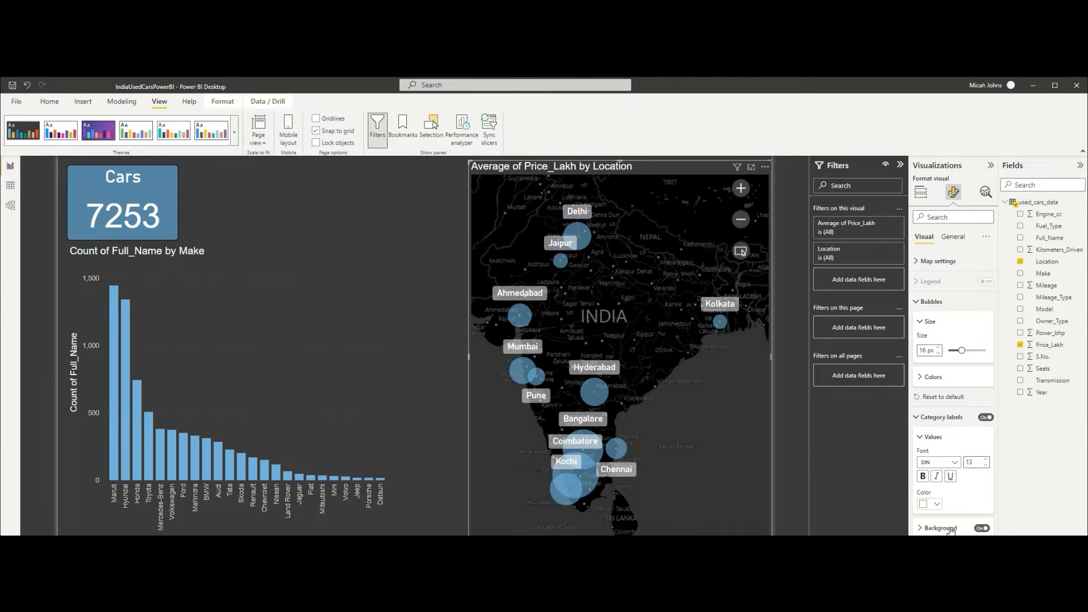
# Set the background color of the map's category labels to a near-black theme shade
pyautogui.click(923, 528)
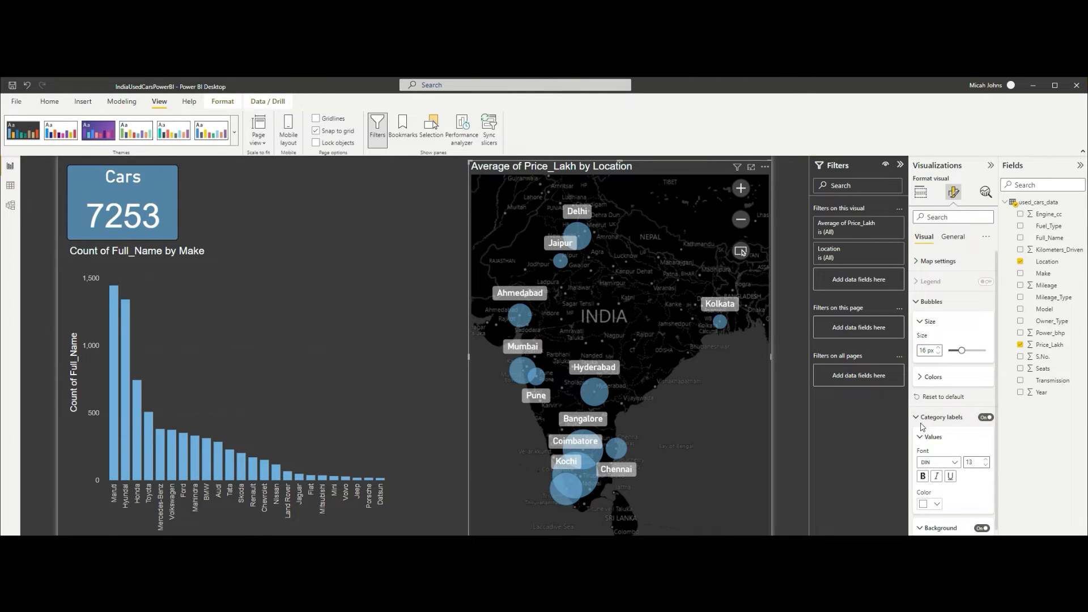
pyautogui.click(939, 419)
pyautogui.click(938, 418)
pyautogui.scroll(-2, 944, 485)
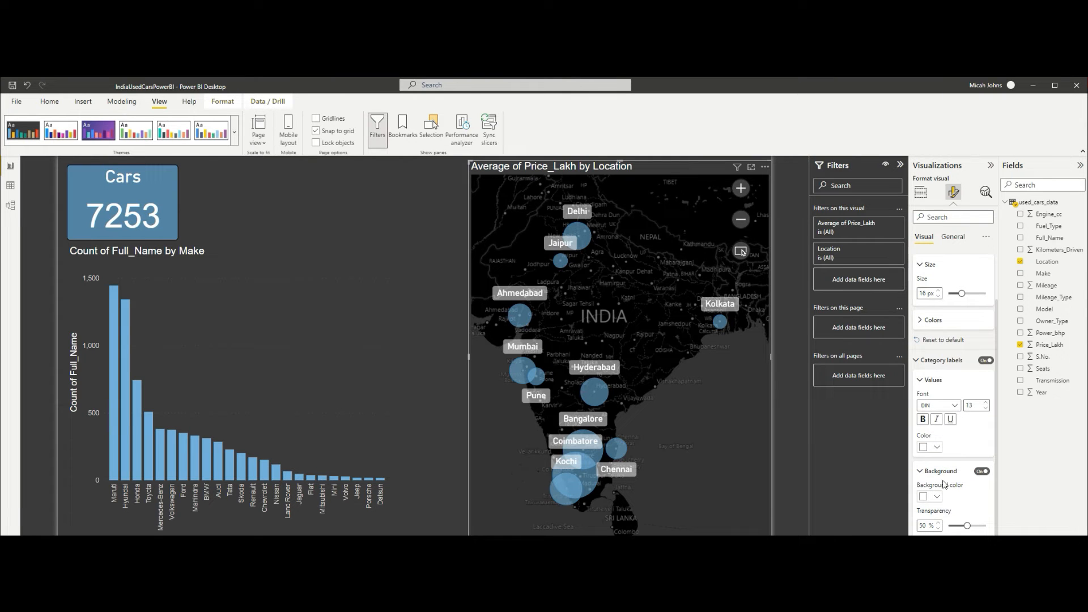
pyautogui.click(937, 497)
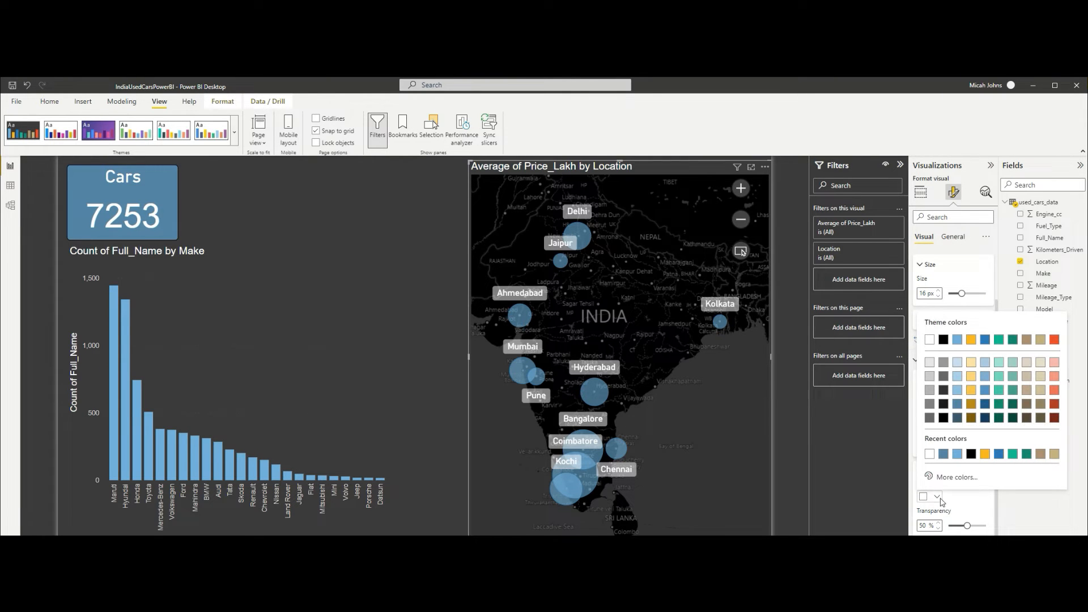
pyautogui.click(943, 405)
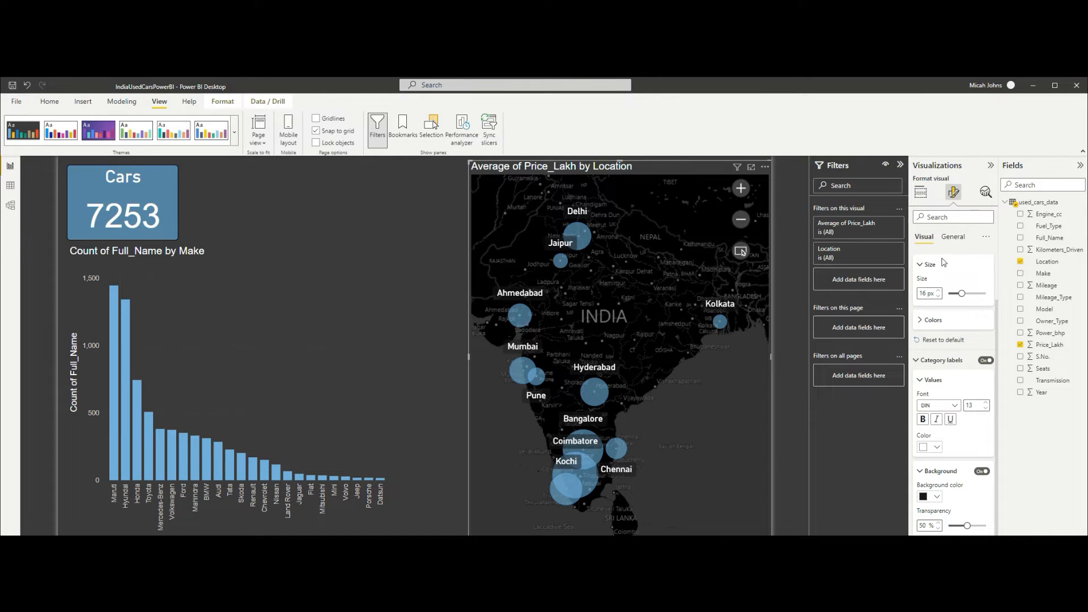
# Change the map's title text to "Average Car Price by City"
pyautogui.click(954, 237)
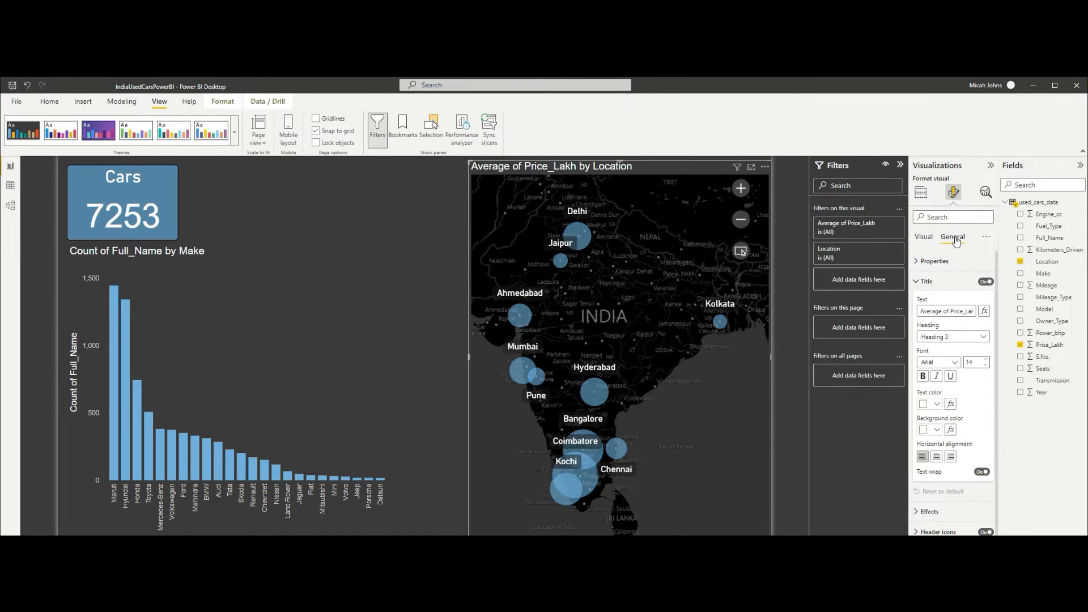
pyautogui.click(945, 311)
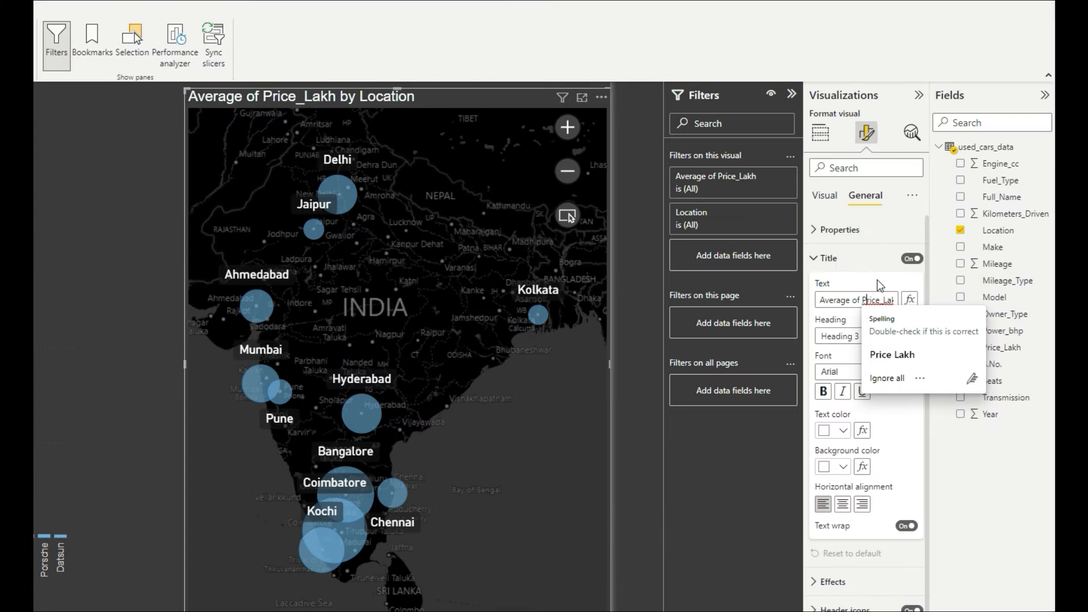
pyautogui.click(888, 378)
pyautogui.tripleClick(863, 299)
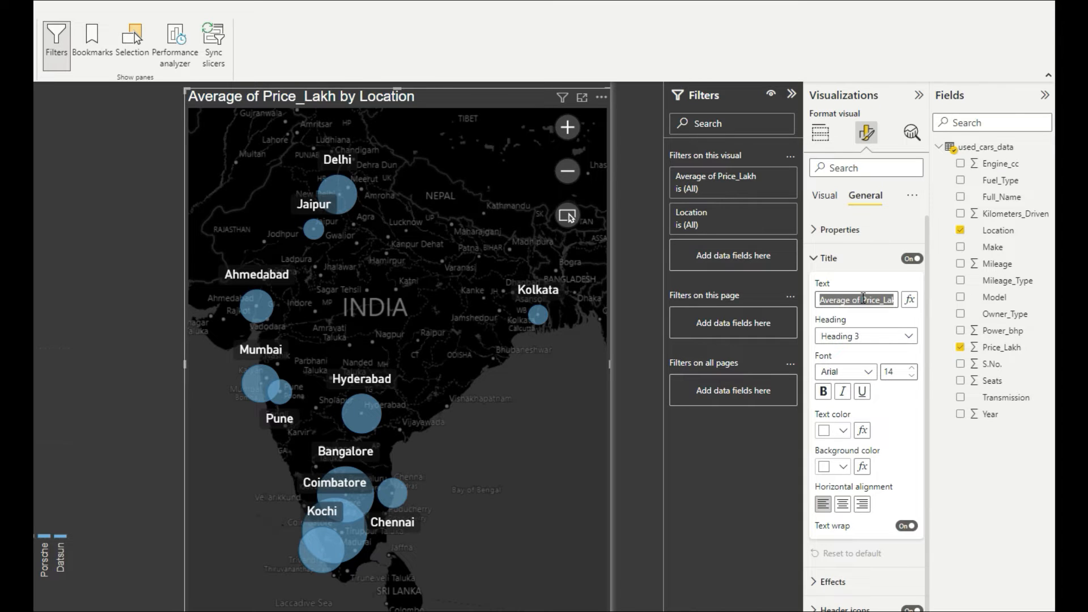
pyautogui.write('c')
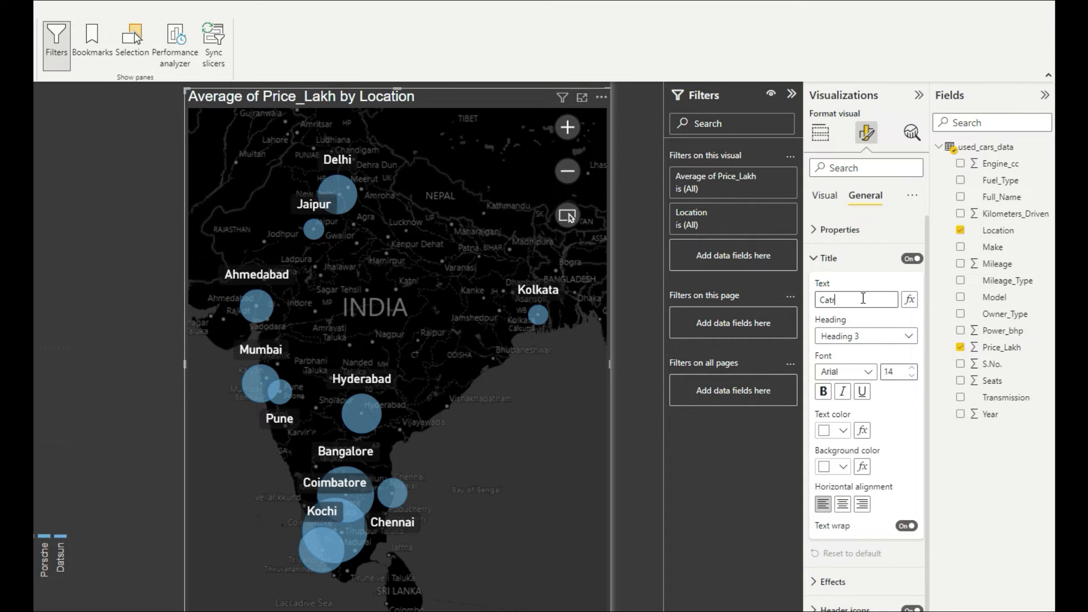
pyautogui.press('BackSpace')
pyautogui.write('r Inbv')
pyautogui.press('BackSpace')
pyautogui.press('BackSpace')
pyautogui.write('nv')
pyautogui.press('BackSpace')
pyautogui.press('BackSpace')
pyautogui.press('BackSpace')
pyautogui.press('BackSpace')
pyautogui.press('BackSpace')
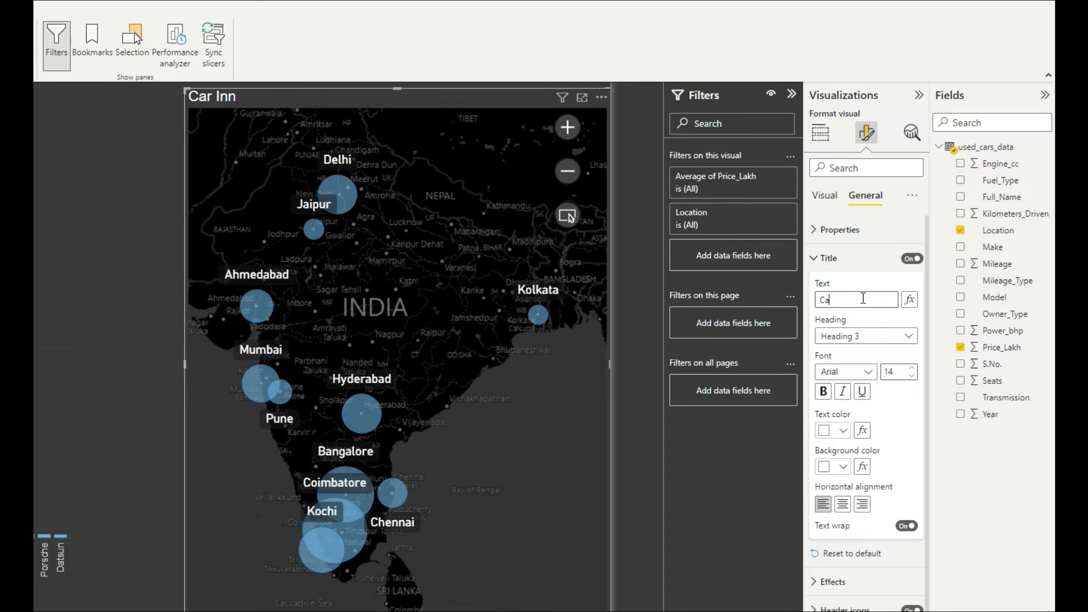
pyautogui.write('Average P')
pyautogui.write('rice')
pyautogui.write('ce by')
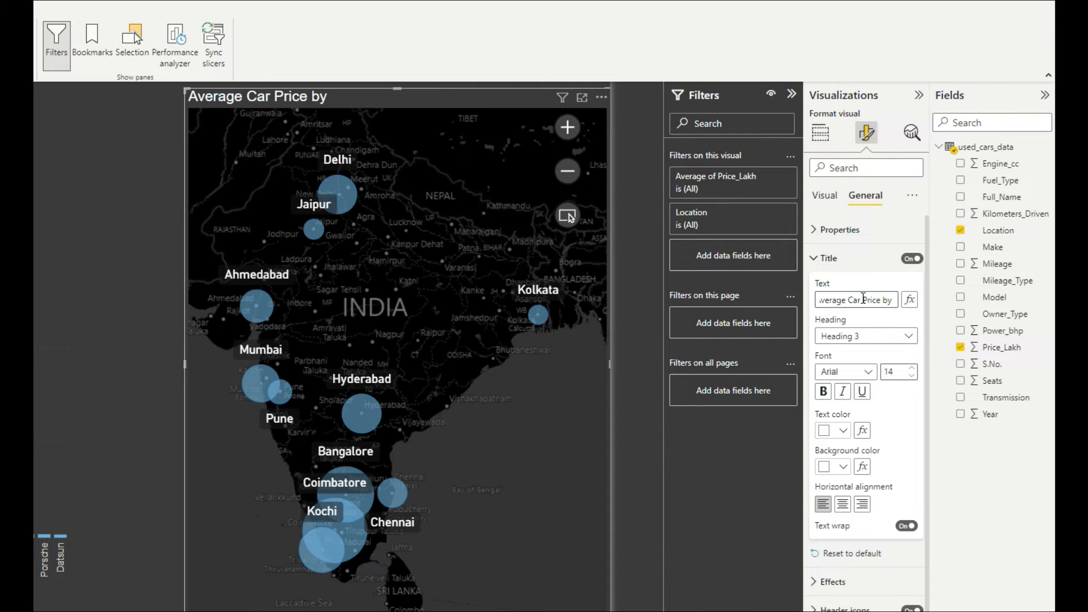
pyautogui.write(' City')
# Center the map's title and set its font to DIN at size 25
pyautogui.click(843, 504)
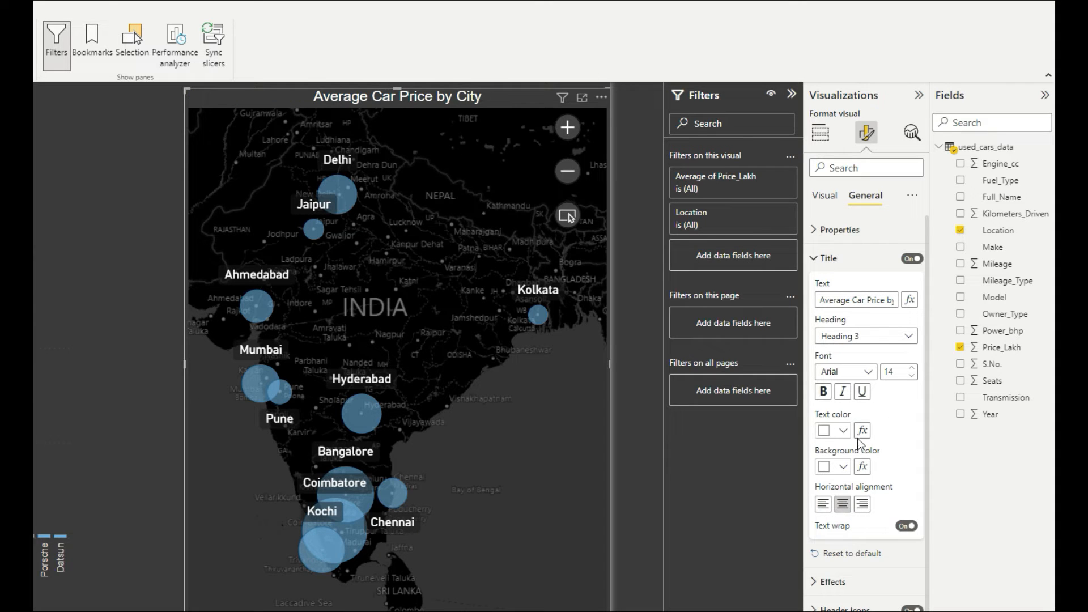
pyautogui.click(913, 368)
pyautogui.click(913, 368)
pyautogui.click(913, 368)
pyautogui.click(845, 372)
pyautogui.click(855, 593)
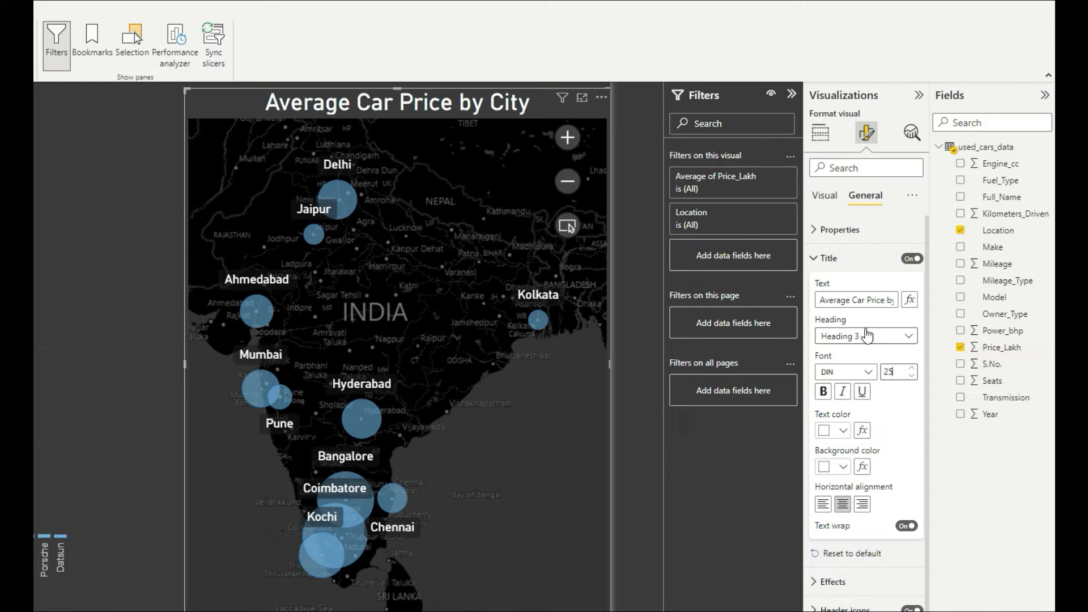
pyautogui.scroll(-1, 902, 462)
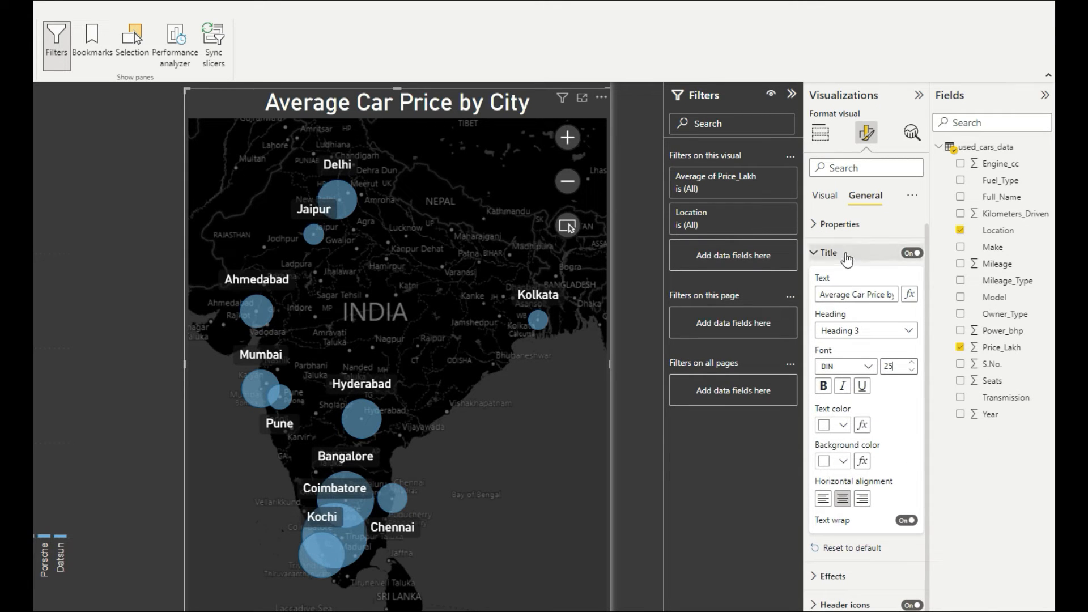
pyautogui.click(843, 253)
pyautogui.click(839, 358)
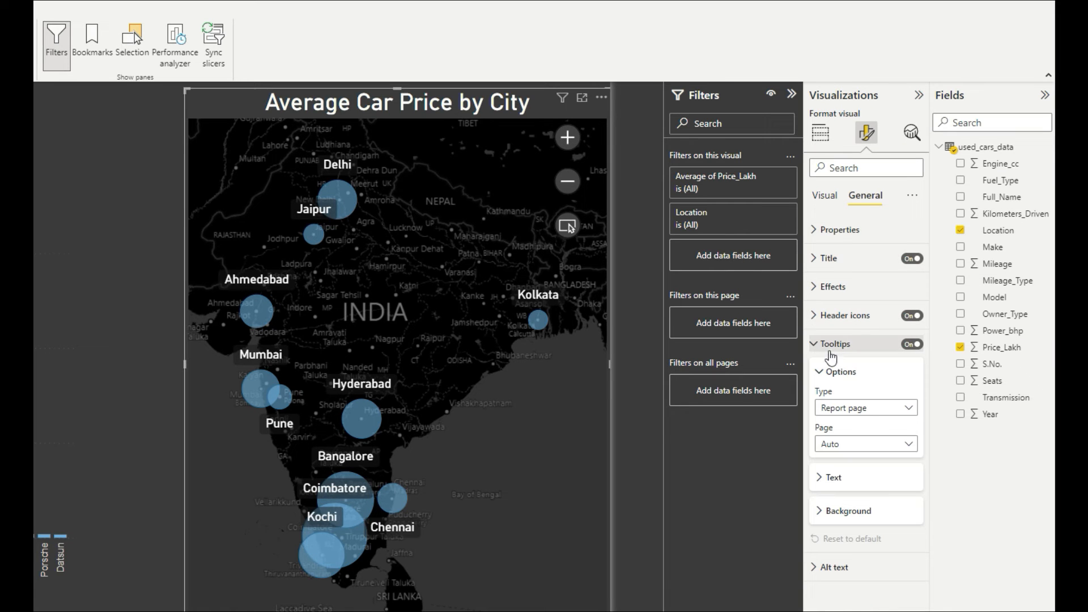
pyautogui.click(872, 415)
pyautogui.click(848, 423)
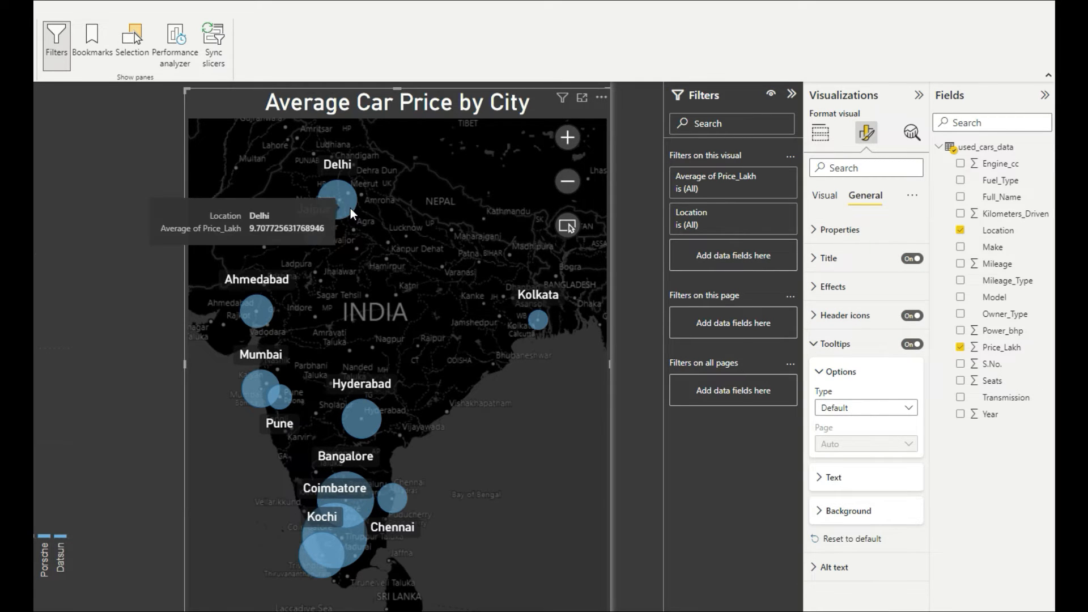
pyautogui.click(862, 408)
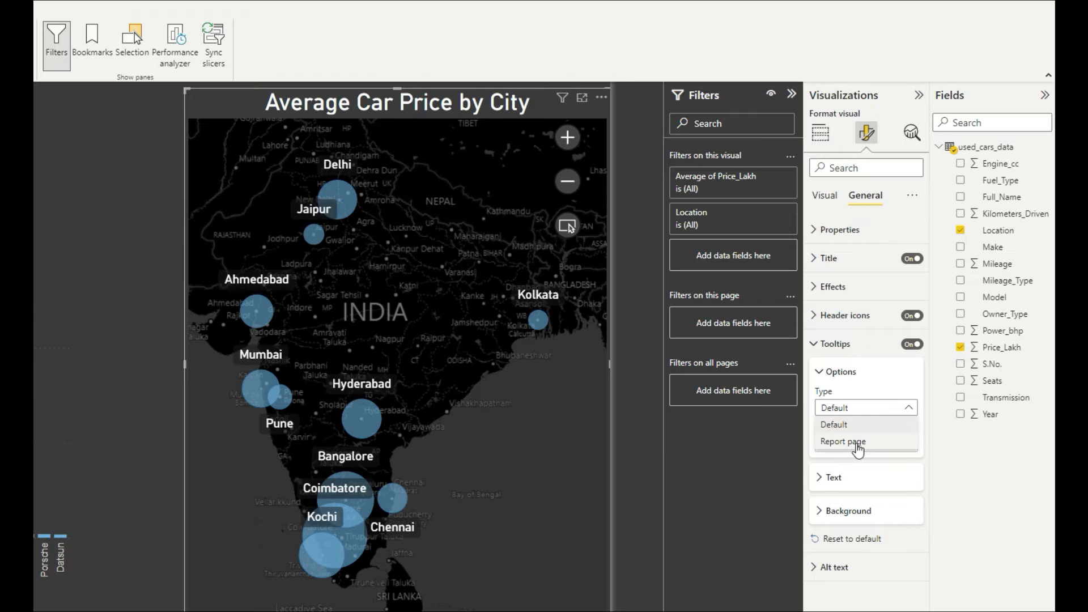
pyautogui.click(855, 441)
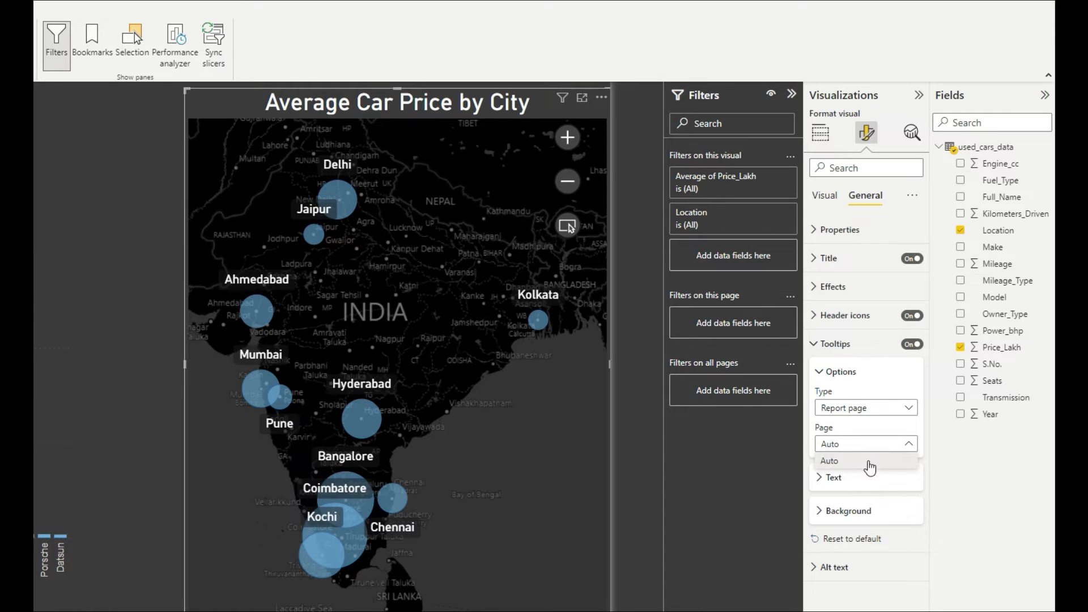
# Set the font of the map's tooltip text to DIN
pyautogui.click(838, 478)
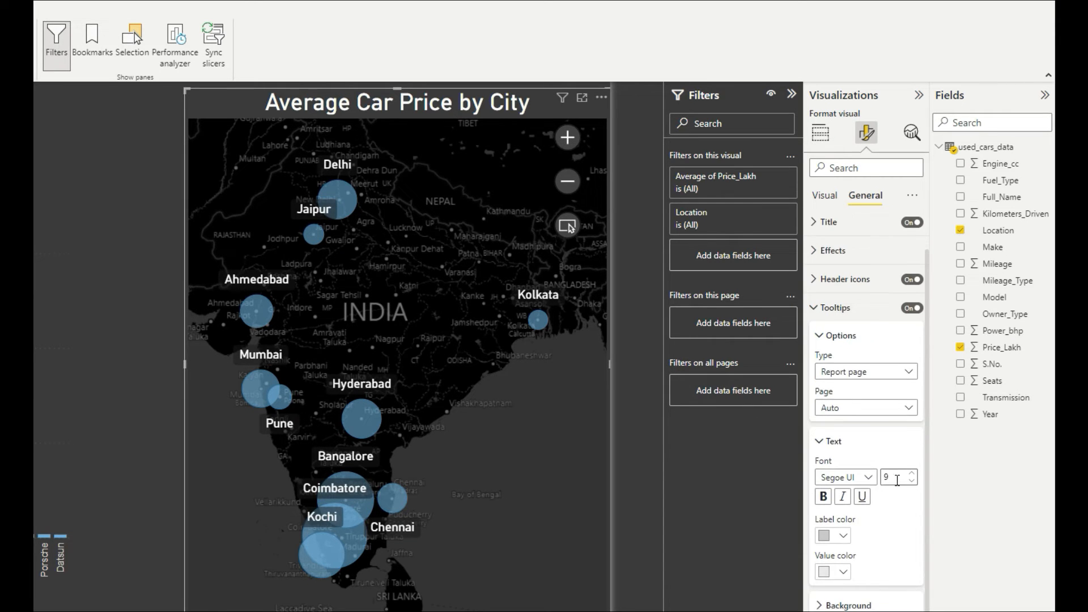
pyautogui.click(862, 478)
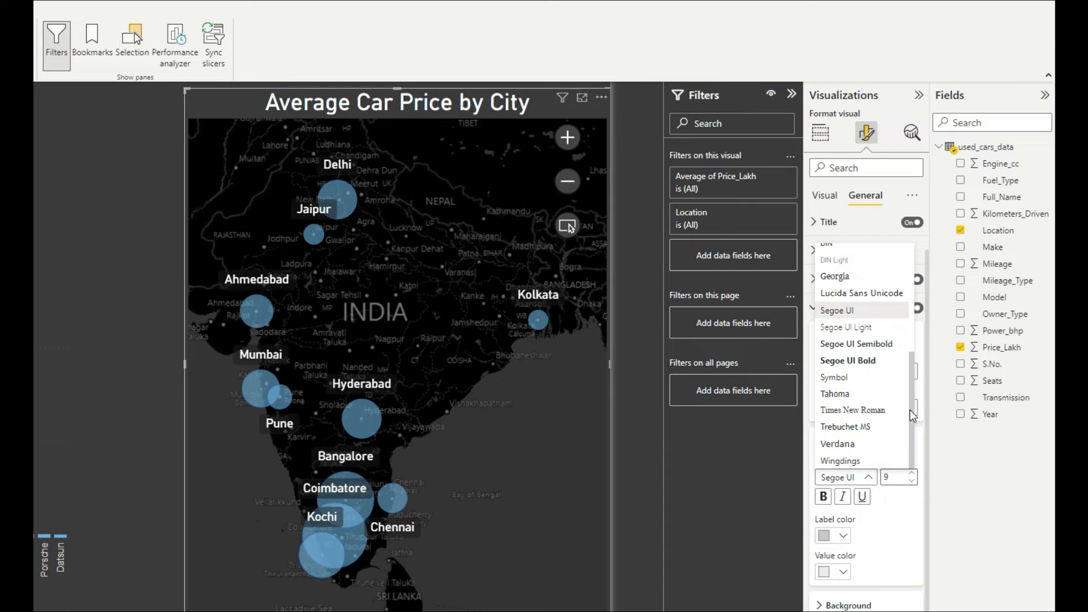
pyautogui.scroll(3, 912, 416)
pyautogui.click(850, 340)
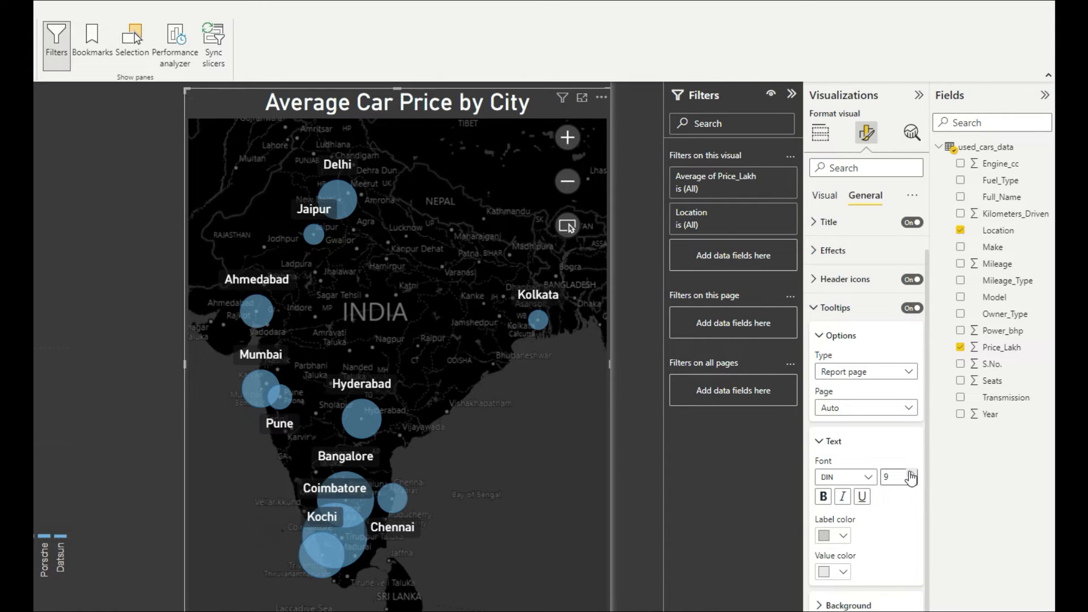
# Set the map's tooltip text size to 19 and check the tooltip on the city bubbles
pyautogui.click(912, 474)
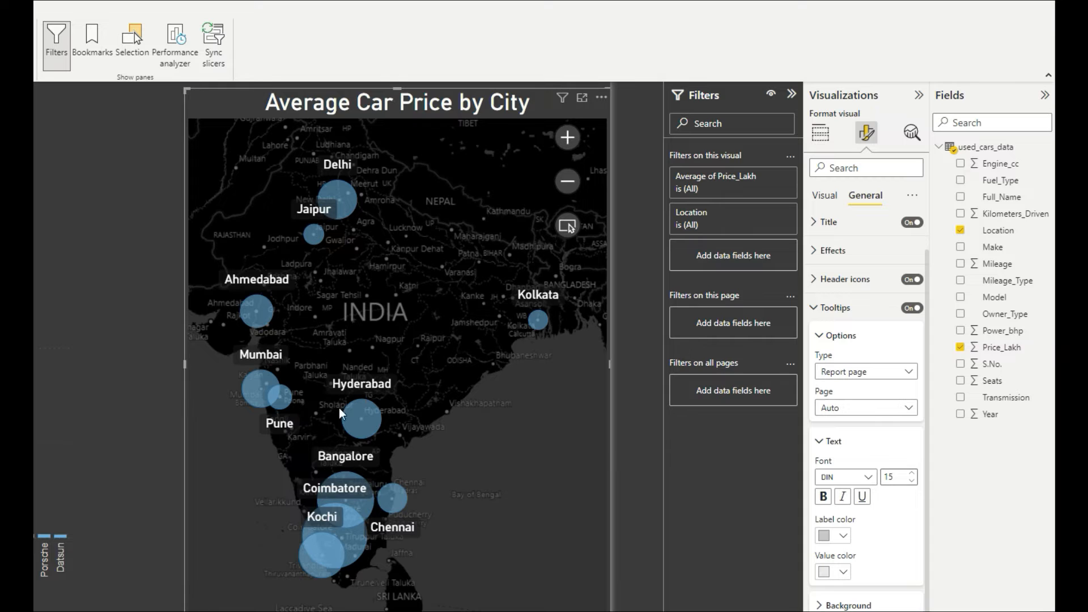
pyautogui.moveTo(375, 419)
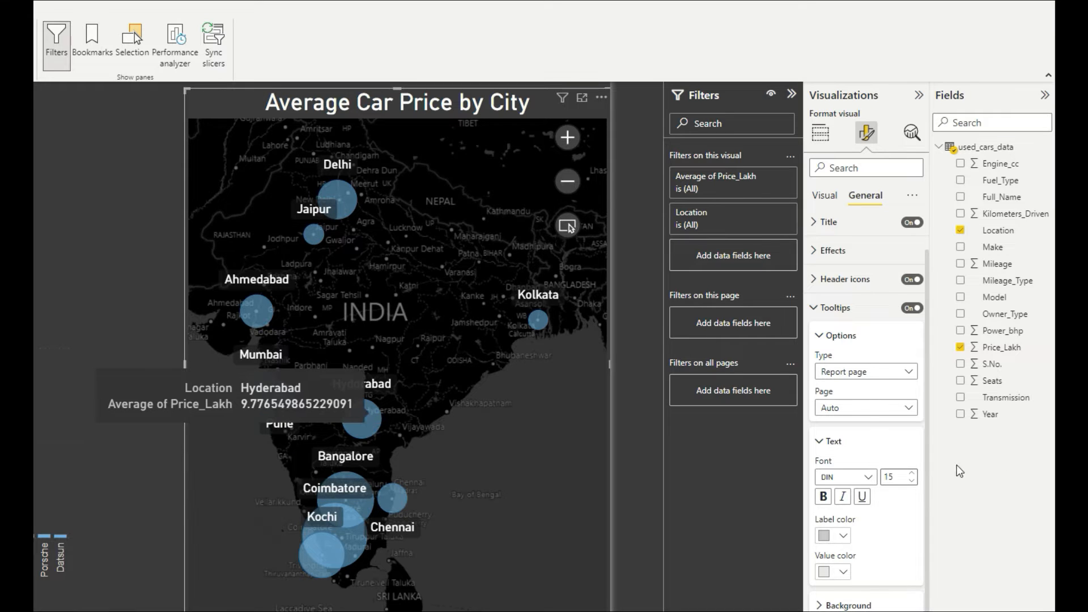
pyautogui.click(913, 474)
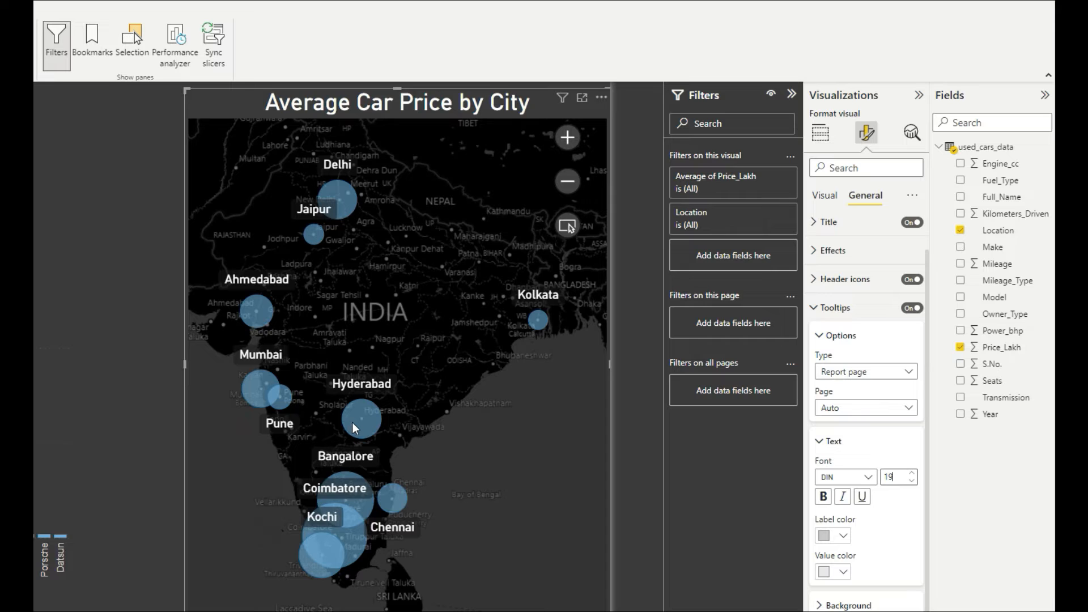
pyautogui.moveTo(354, 422)
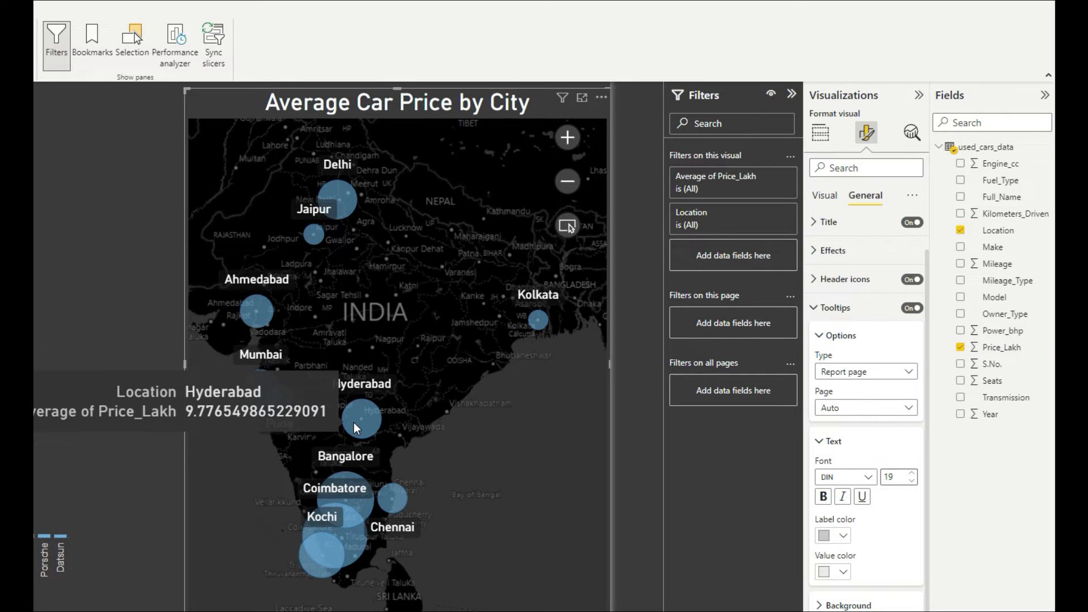
pyautogui.moveTo(264, 314)
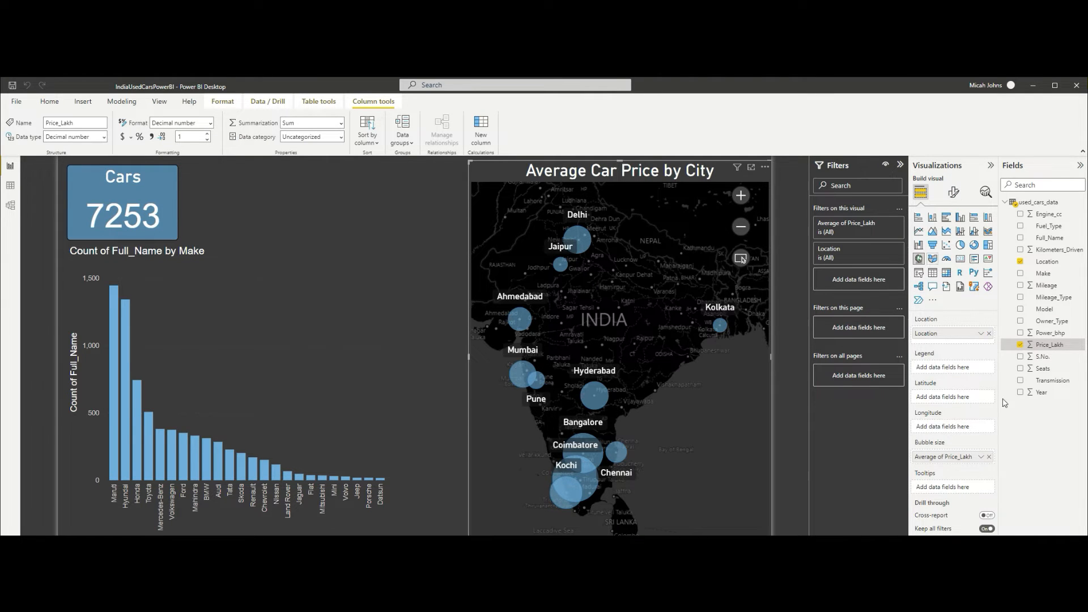
# Rename the map's bubble size field to "Average Price (LAKH)"
pyautogui.doubleClick(946, 459)
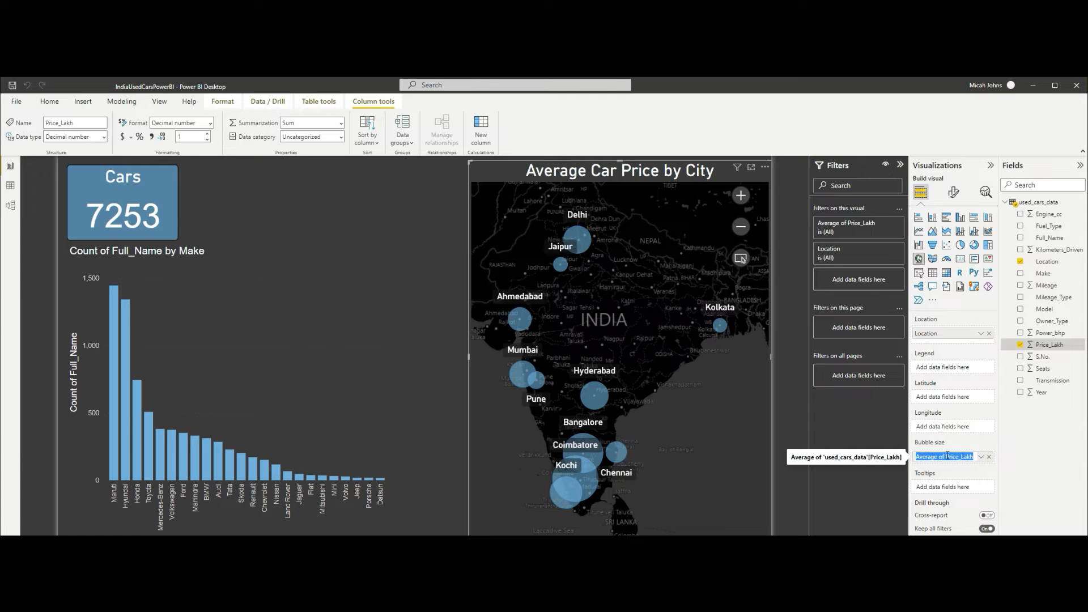
pyautogui.write('Average Price (LAKH')
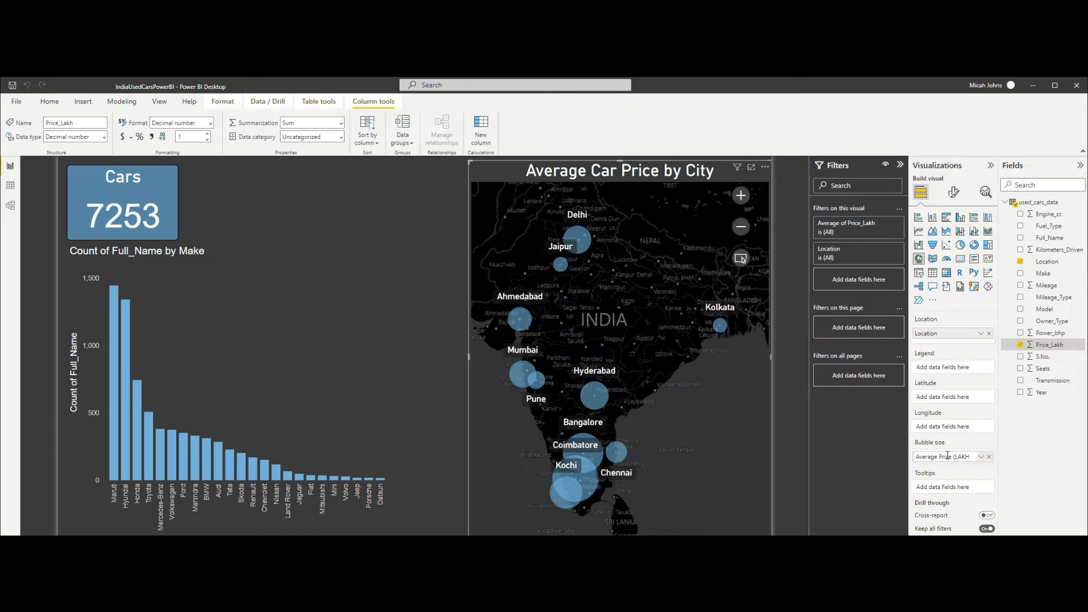
pyautogui.write(')')
pyautogui.press('Return')
pyautogui.moveTo(601, 402)
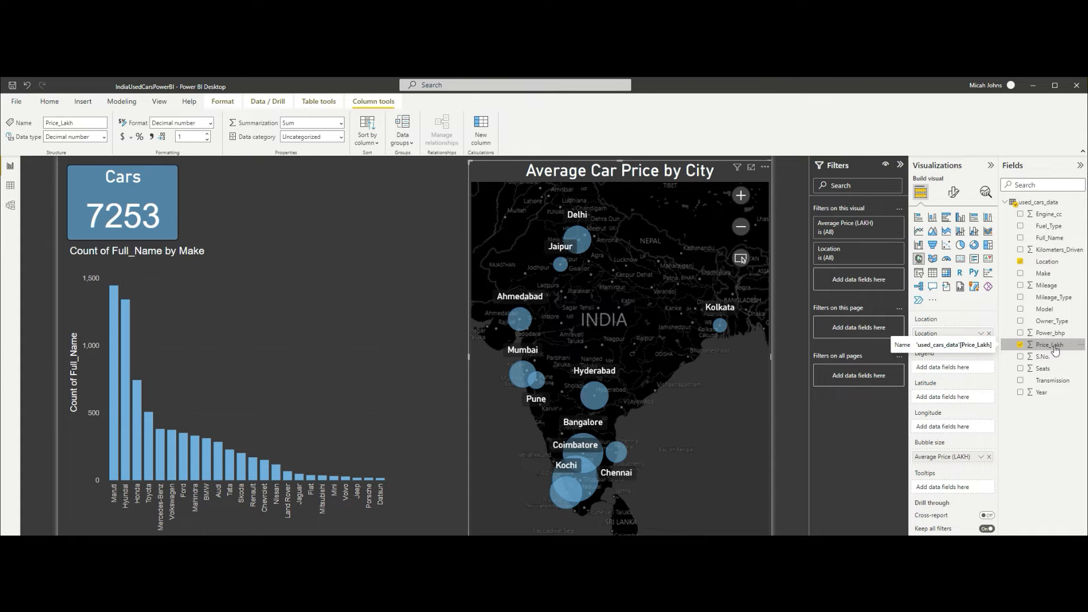
# Format the Price_Lakh column as currency with the Indian rupee symbol (₹) and check the city tooltips on the map
pyautogui.click(132, 139)
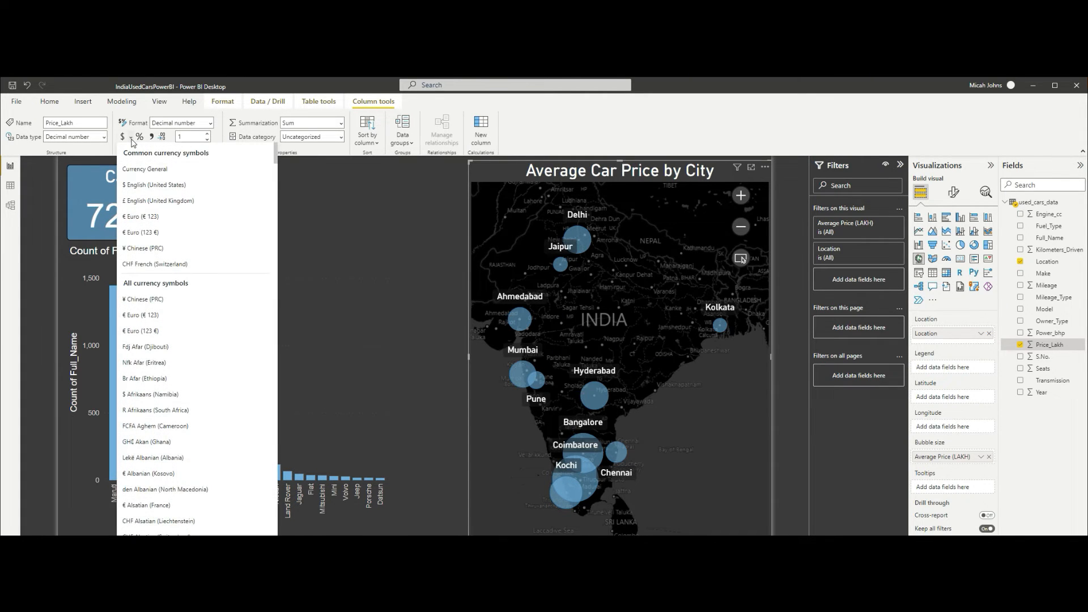
pyautogui.scroll(-10, 170, 340)
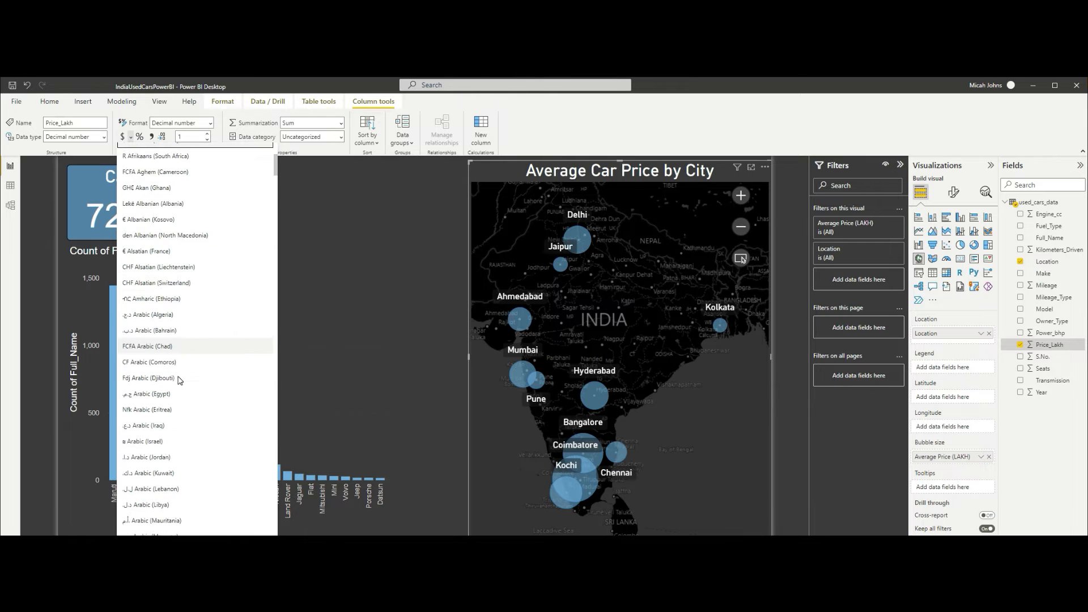
pyautogui.scroll(-10, 180, 364)
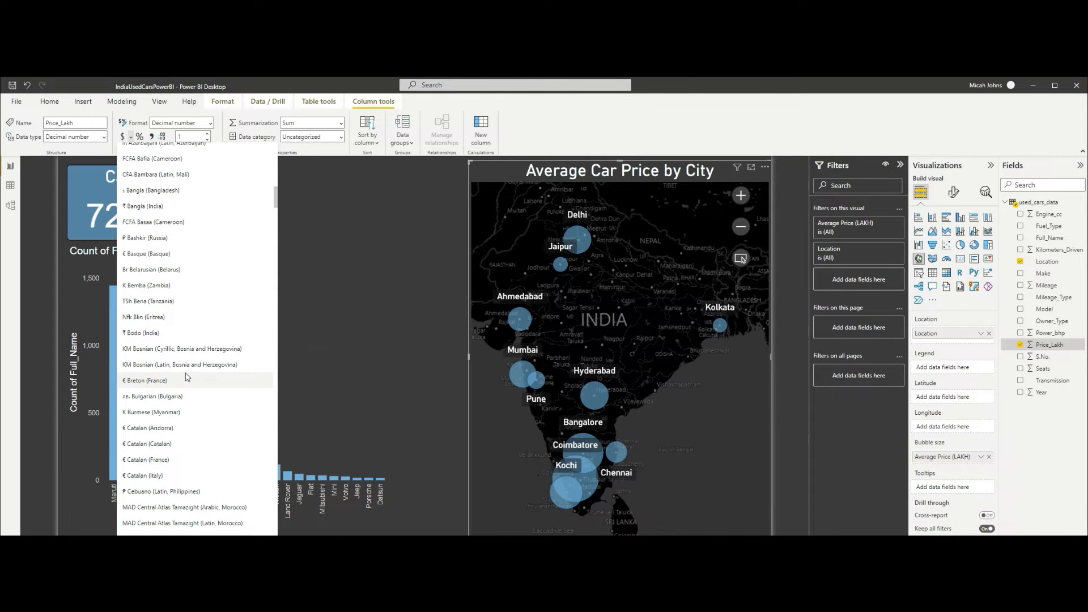
pyautogui.scroll(-10, 187, 376)
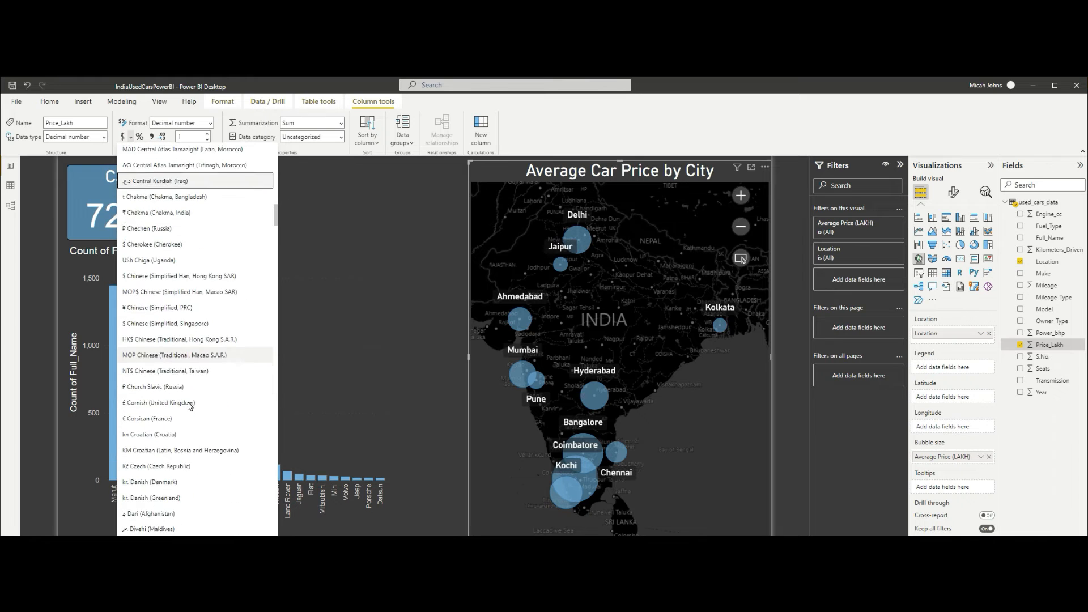
pyautogui.scroll(-1, 189, 407)
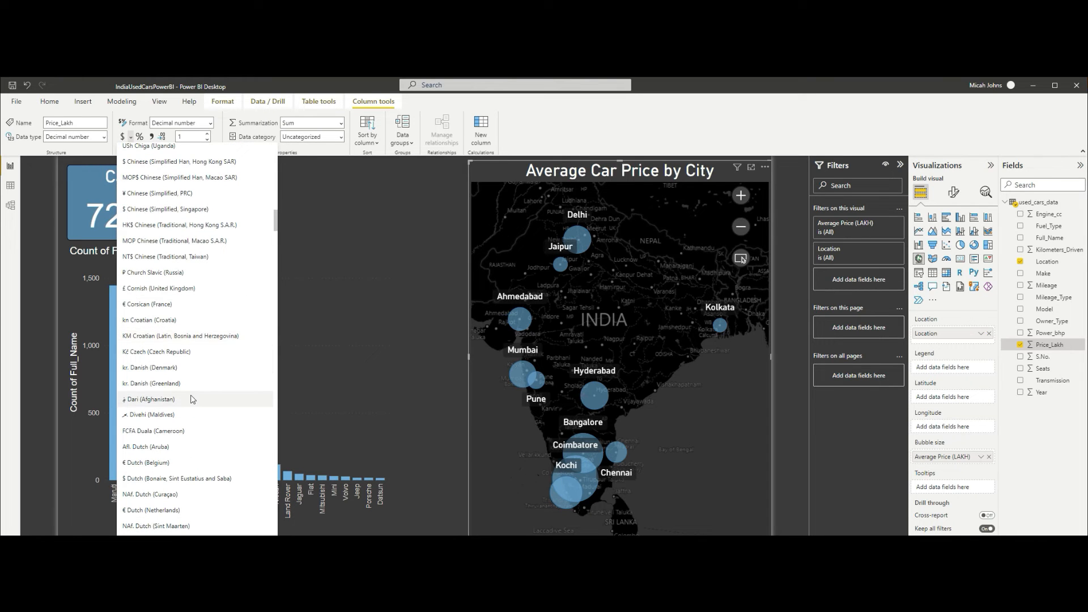
pyautogui.scroll(8, 191, 399)
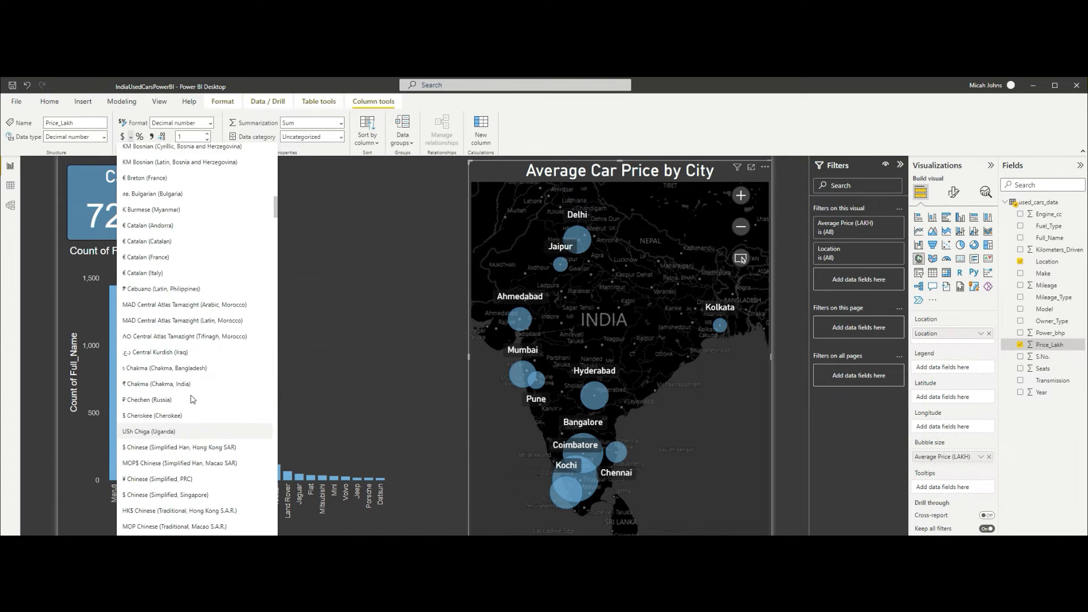
pyautogui.scroll(2, 234, 241)
pyautogui.click(230, 263)
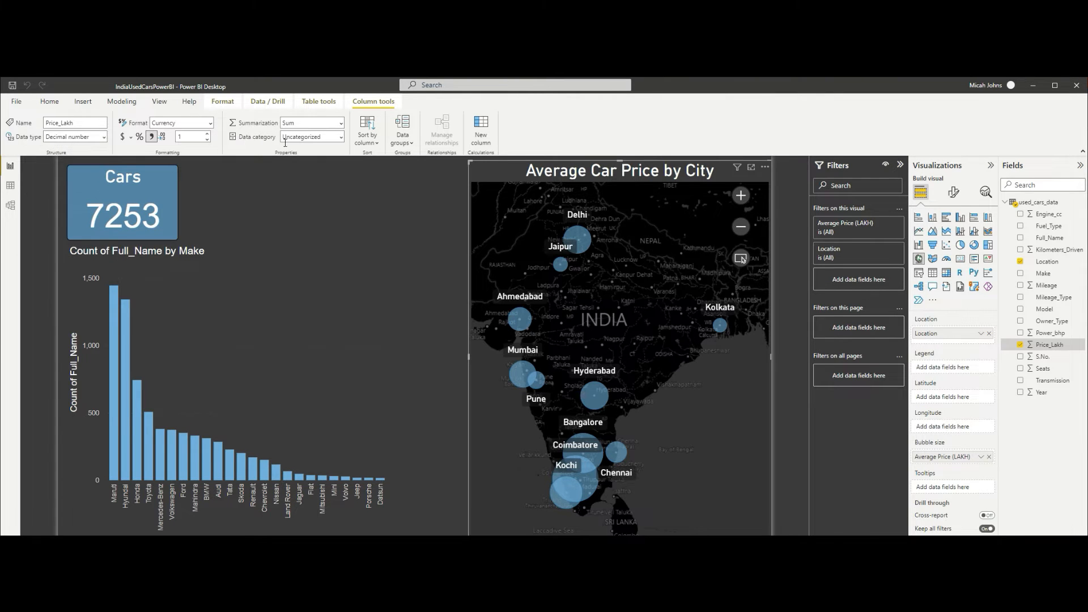
pyautogui.moveTo(594, 395)
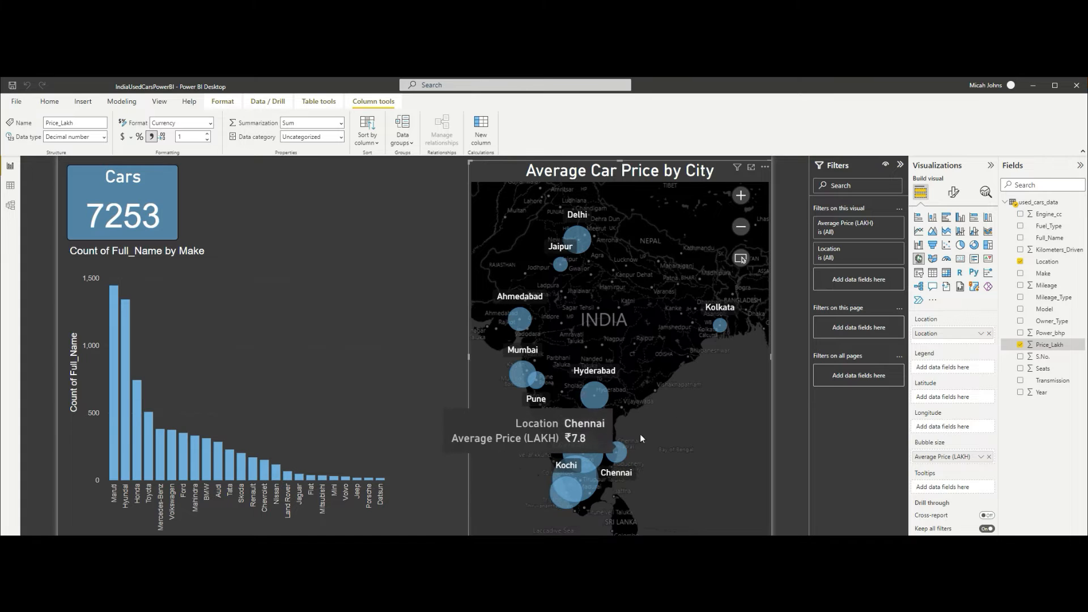
pyautogui.moveTo(720, 332)
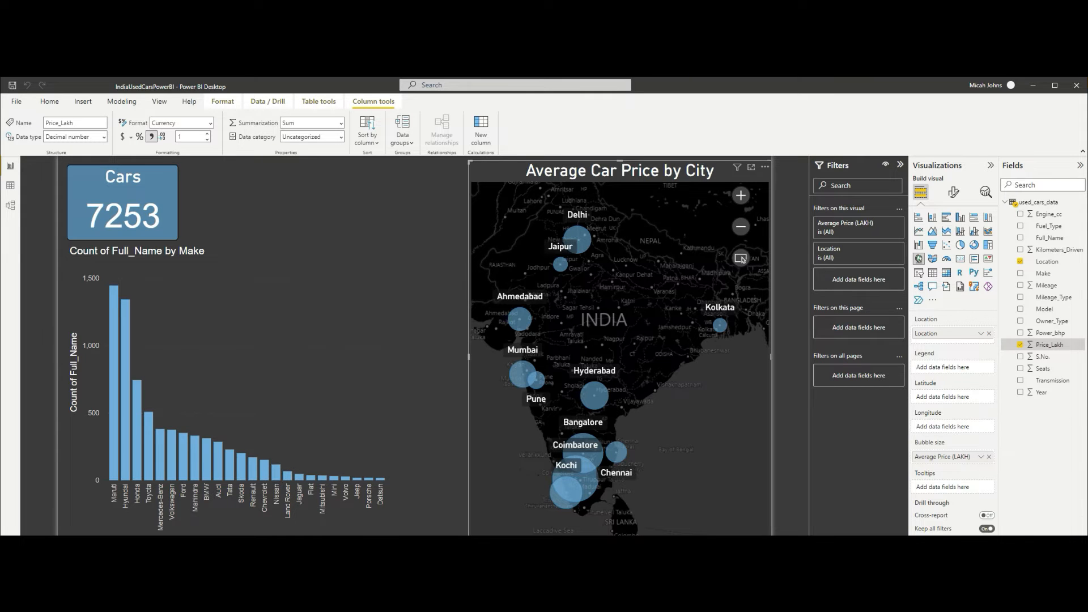
# Widen the column chart of cars by make until it reaches the edge of the map
pyautogui.moveTo(1087, 389); pyautogui.dragTo(1086, 389)
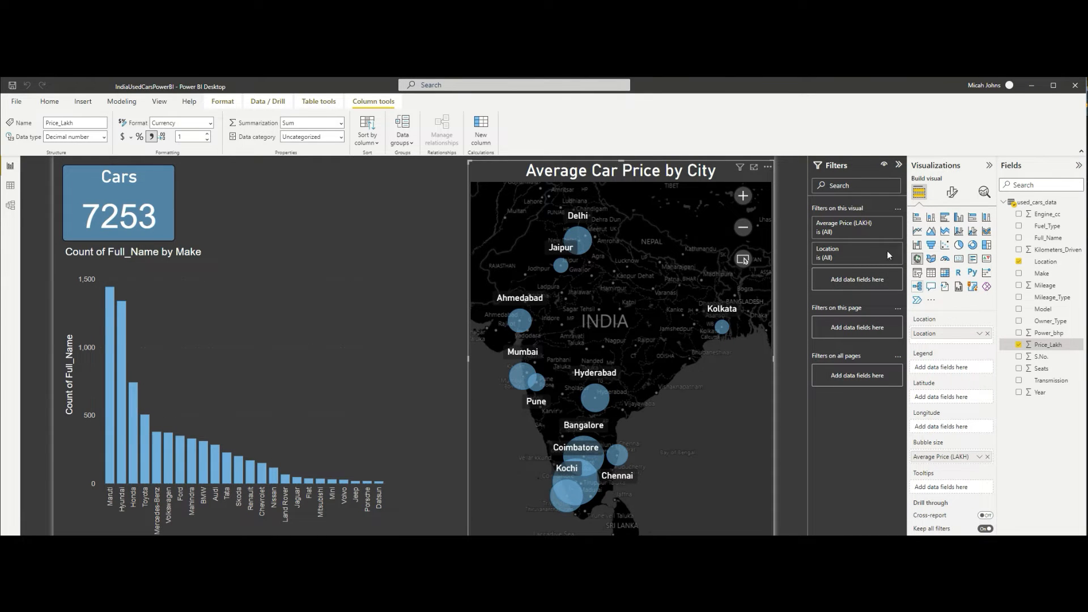
pyautogui.moveTo(723, 169); pyautogui.dragTo(729, 169)
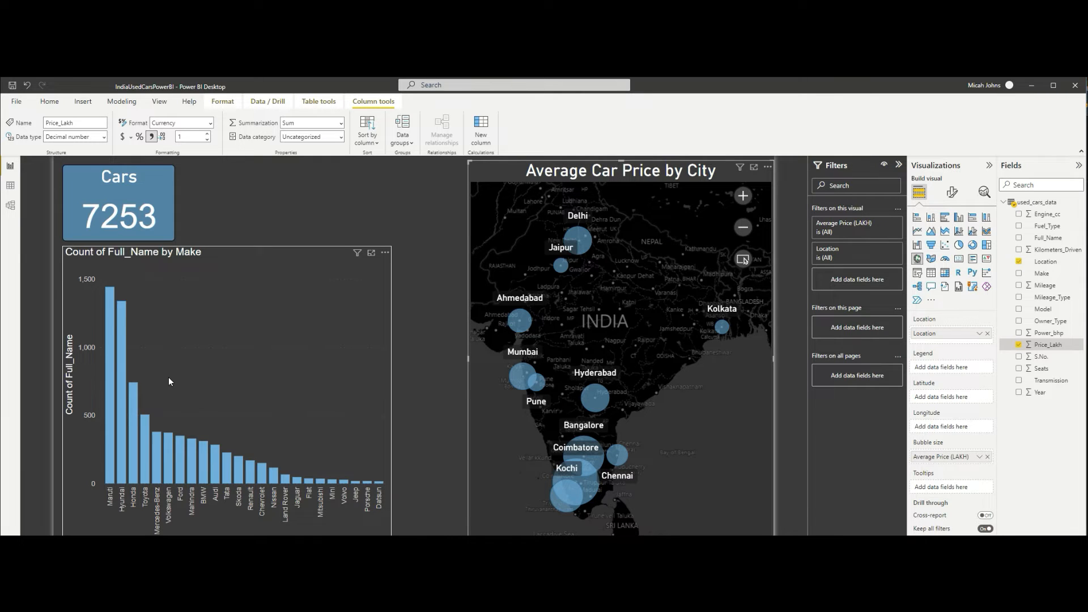
pyautogui.click(287, 394)
pyautogui.moveTo(392, 403); pyautogui.dragTo(468, 403)
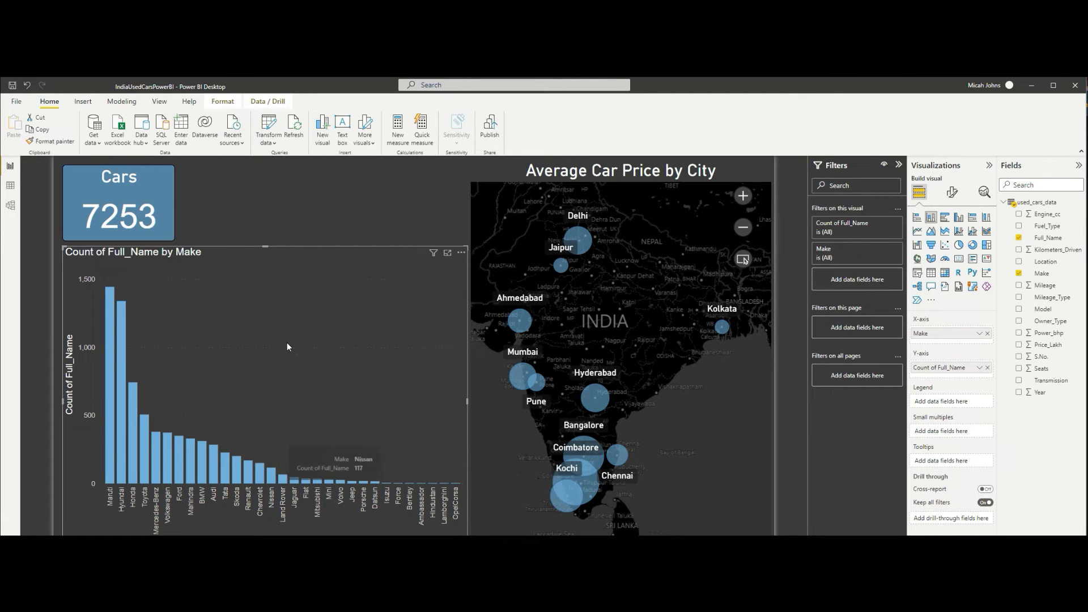
# Filter the column chart's Make field to the top 15 items by Count of Full_Name and apply the filter
pyautogui.click(886, 252)
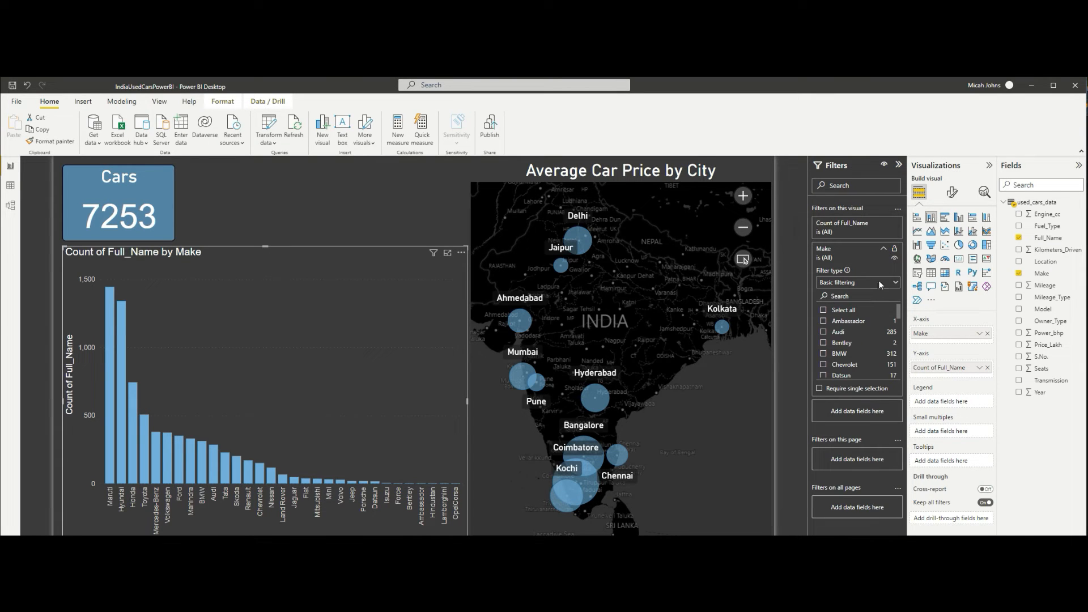
pyautogui.click(882, 279)
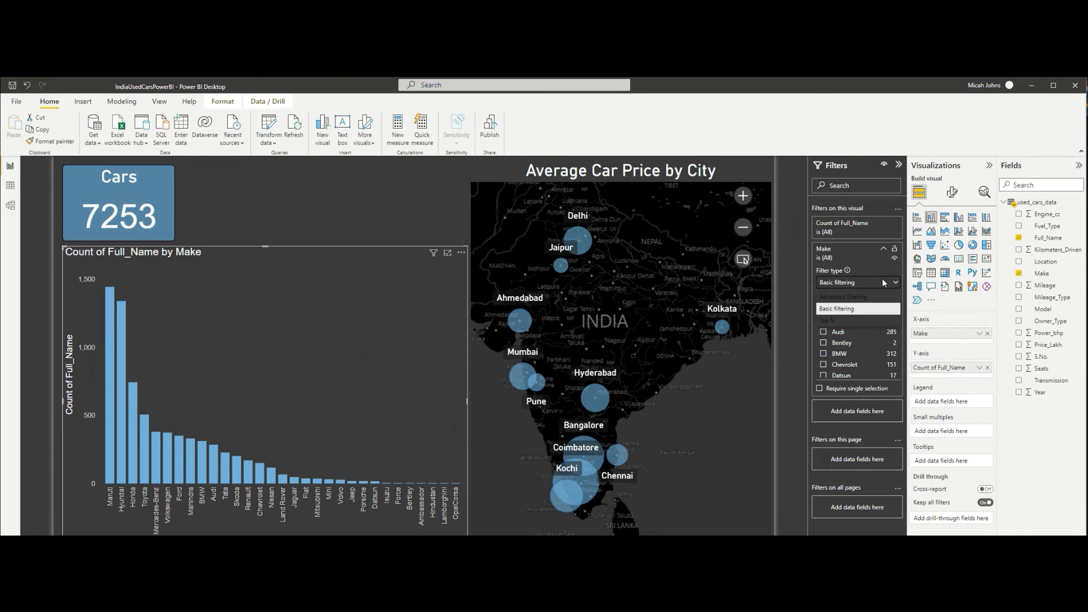
pyautogui.click(843, 321)
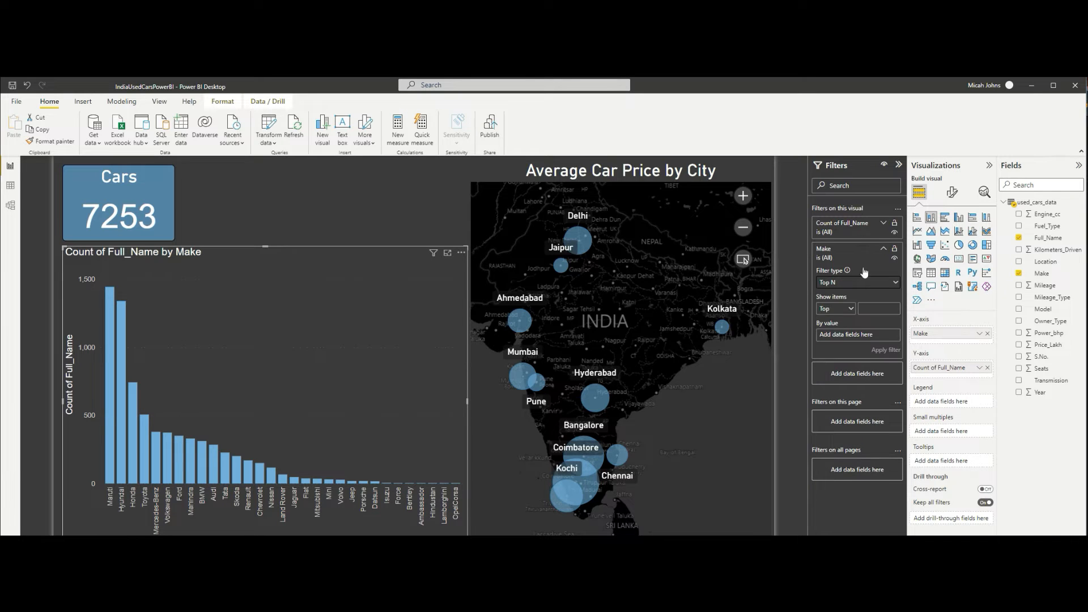
pyautogui.click(885, 309)
pyautogui.moveTo(1047, 238); pyautogui.dragTo(859, 335)
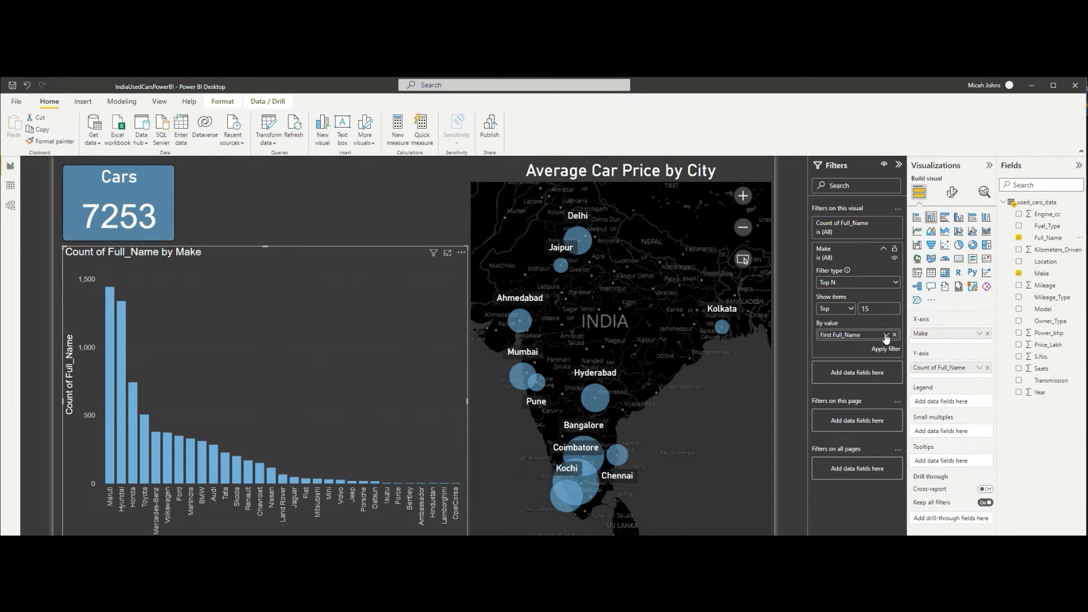
pyautogui.click(887, 335)
pyautogui.click(907, 387)
pyautogui.click(877, 348)
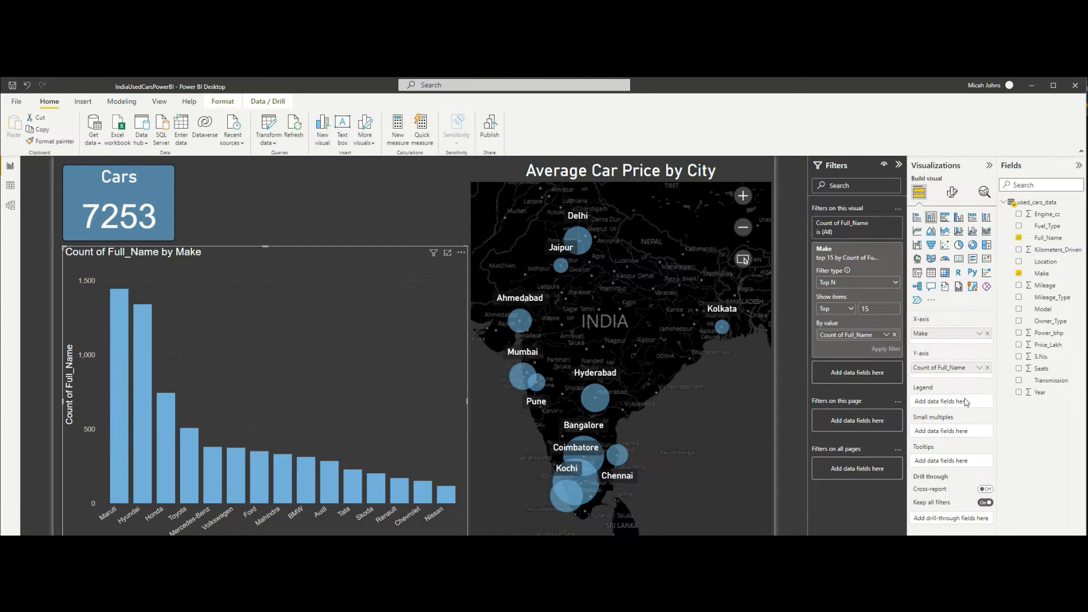
# Rename the column chart's Y-axis field to "Inventory Count" and add the Make field as its legend
pyautogui.doubleClick(956, 367)
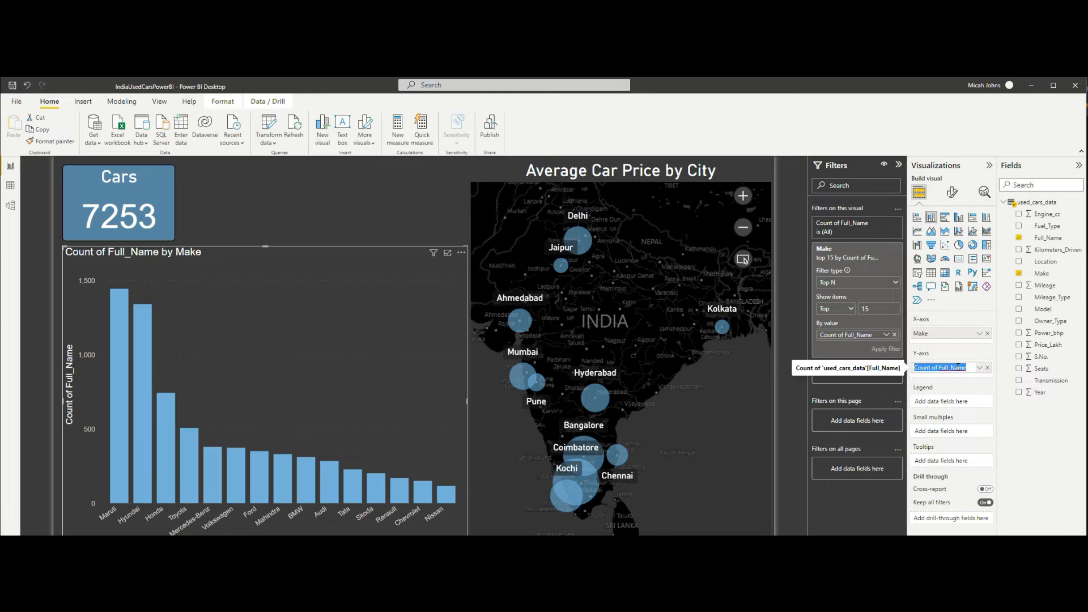
pyautogui.write('Count')
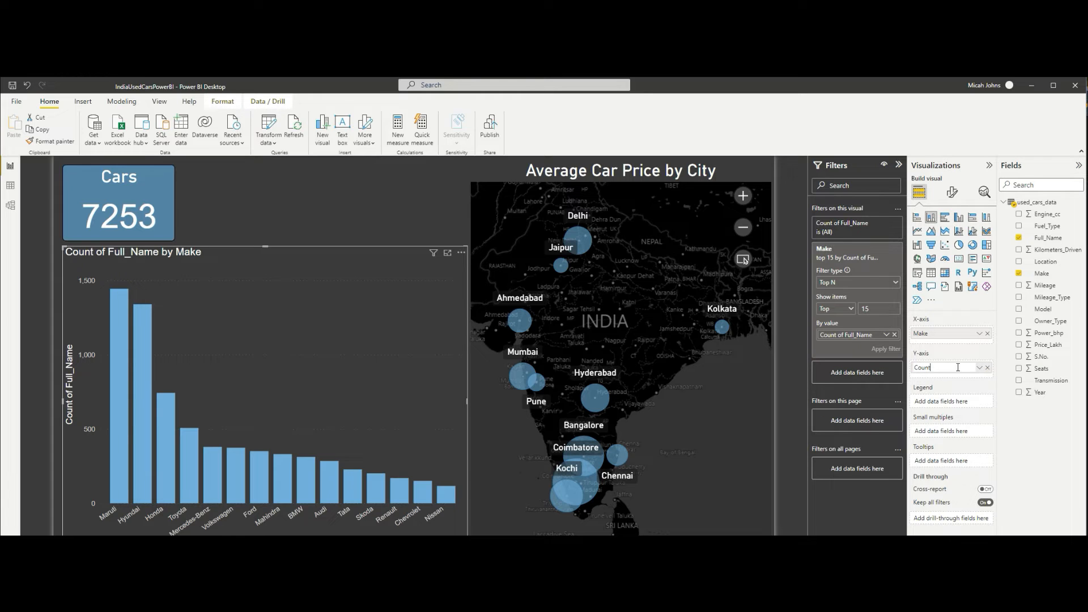
pyautogui.press('BackSpace')
pyautogui.press('BackSpace')
pyautogui.press('BackSpace')
pyautogui.press('Return')
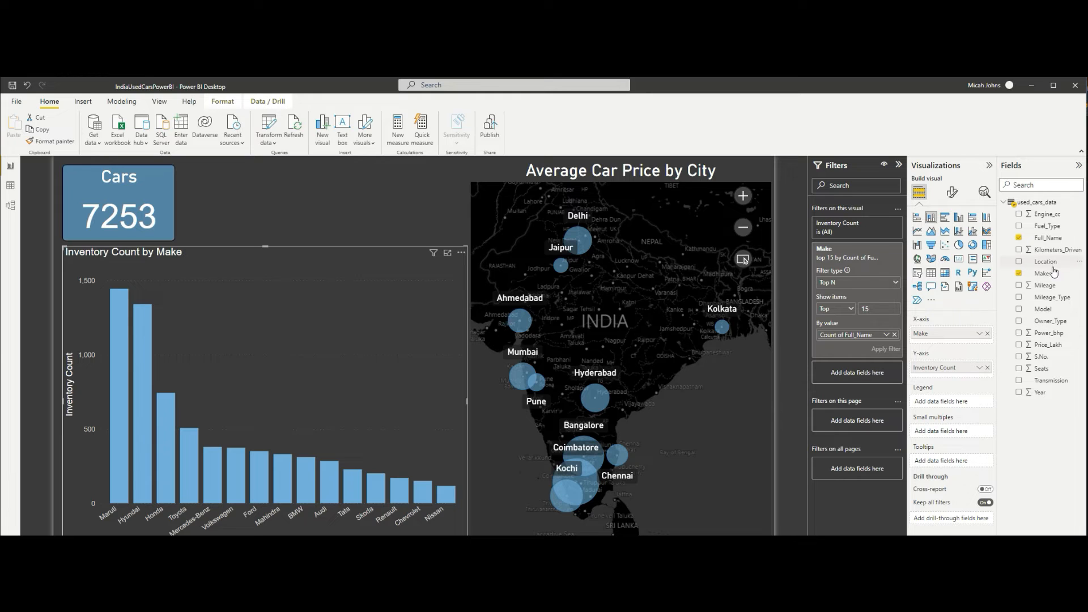
pyautogui.moveTo(1047, 278); pyautogui.dragTo(957, 400)
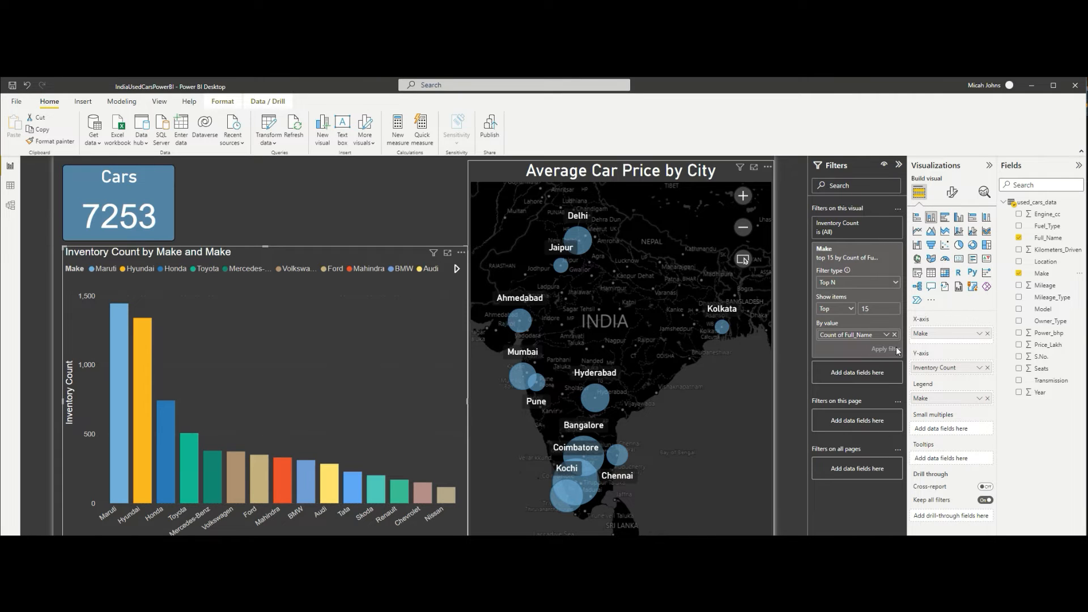
# Turn off the column chart's X-axis title while keeping the X-axis itself on
pyautogui.click(952, 194)
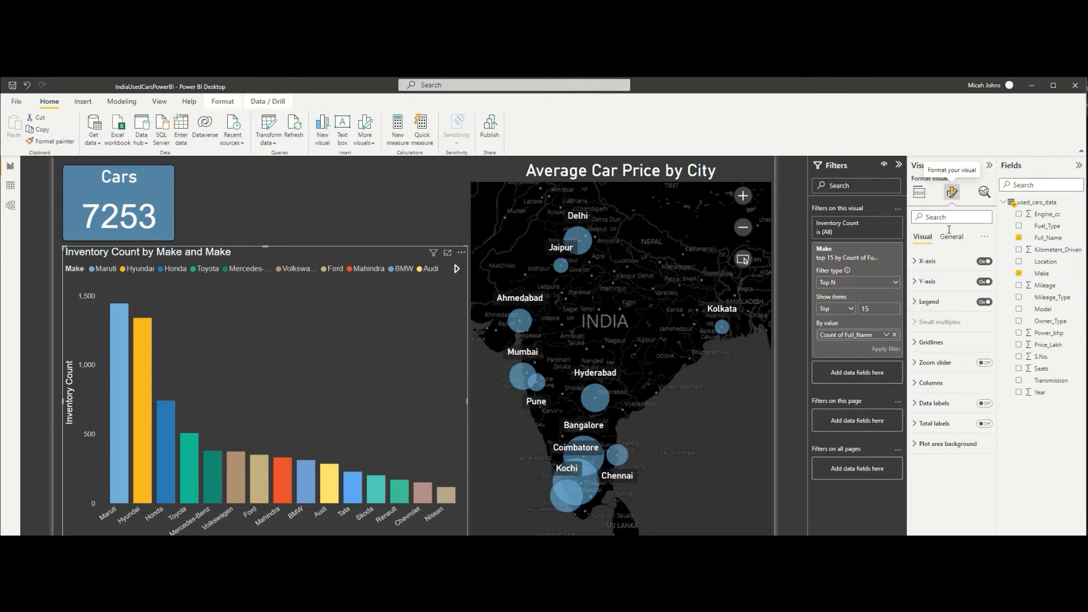
pyautogui.click(917, 262)
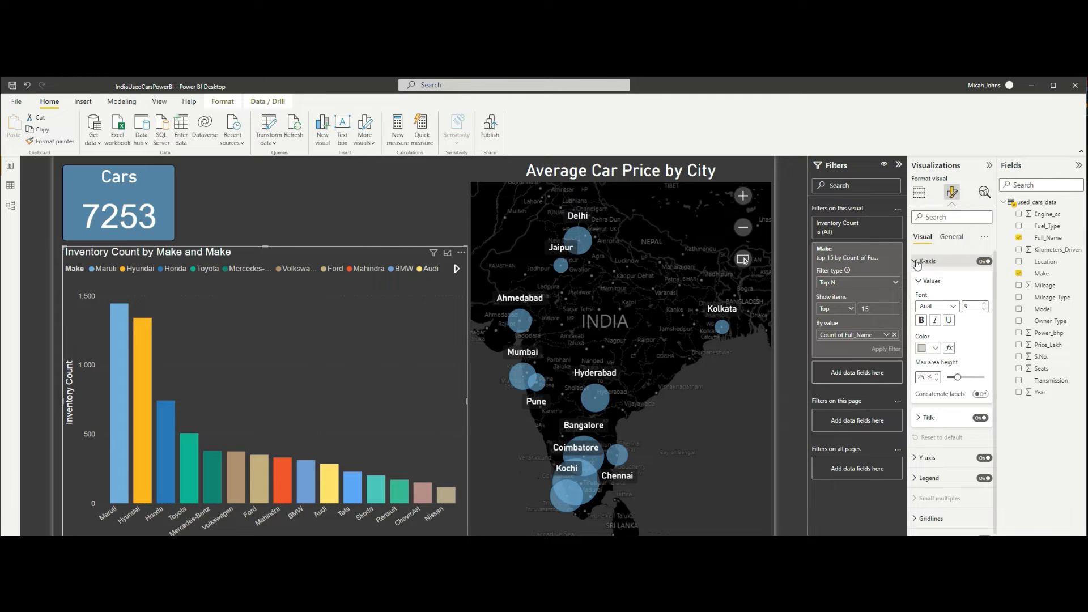
pyautogui.click(986, 262)
pyautogui.click(986, 265)
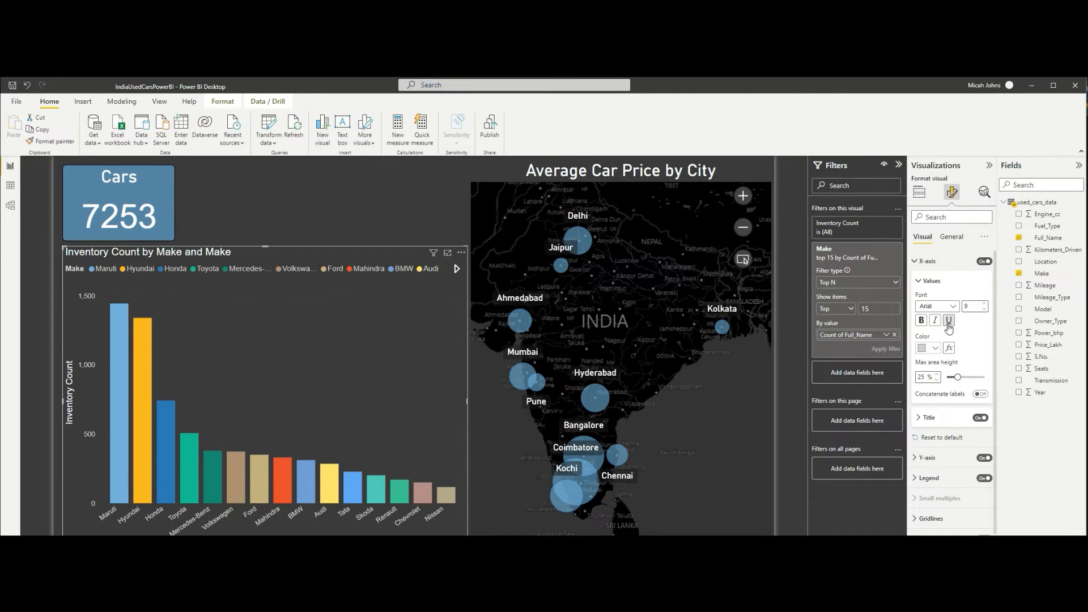
pyautogui.click(980, 418)
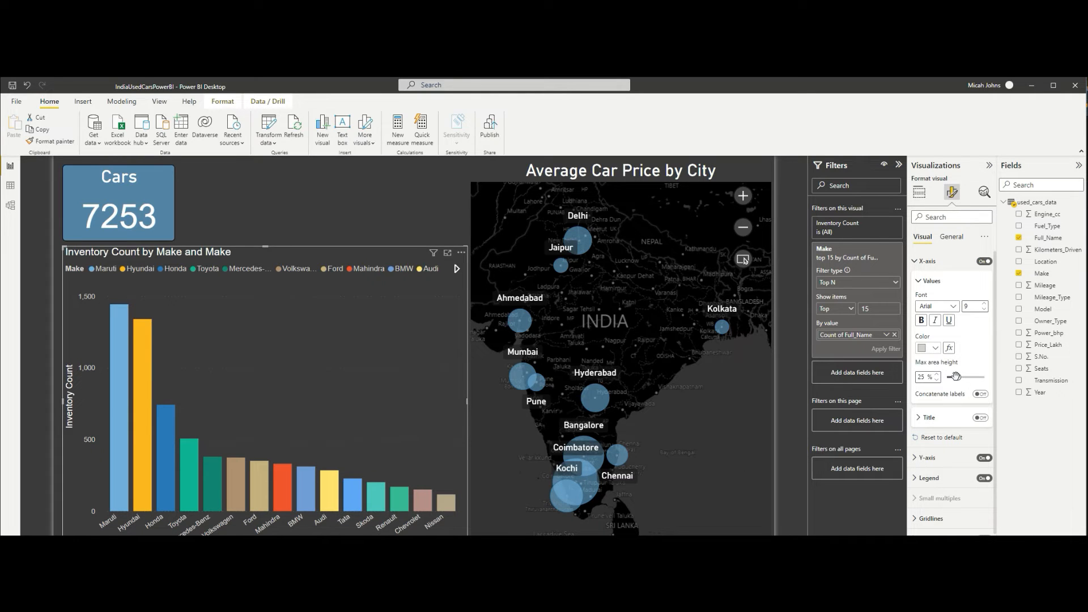
# Set the column chart's X-axis maximum area height to 27% and its values' font to DIN at size 16
pyautogui.moveTo(956, 376); pyautogui.dragTo(960, 377)
pyautogui.click(955, 306)
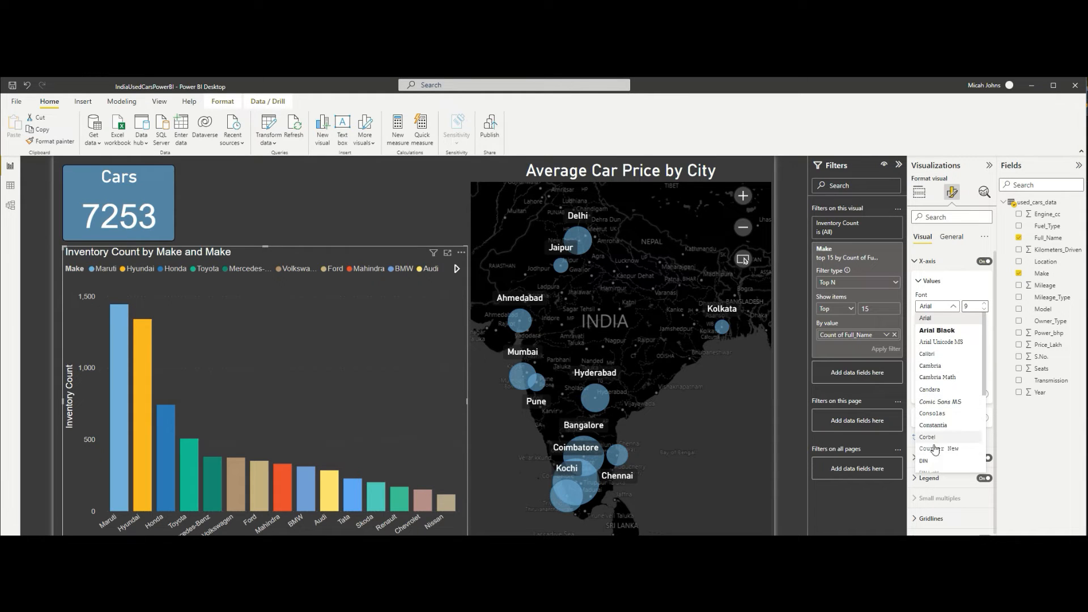
pyautogui.click(935, 464)
pyautogui.click(984, 304)
pyautogui.click(984, 304)
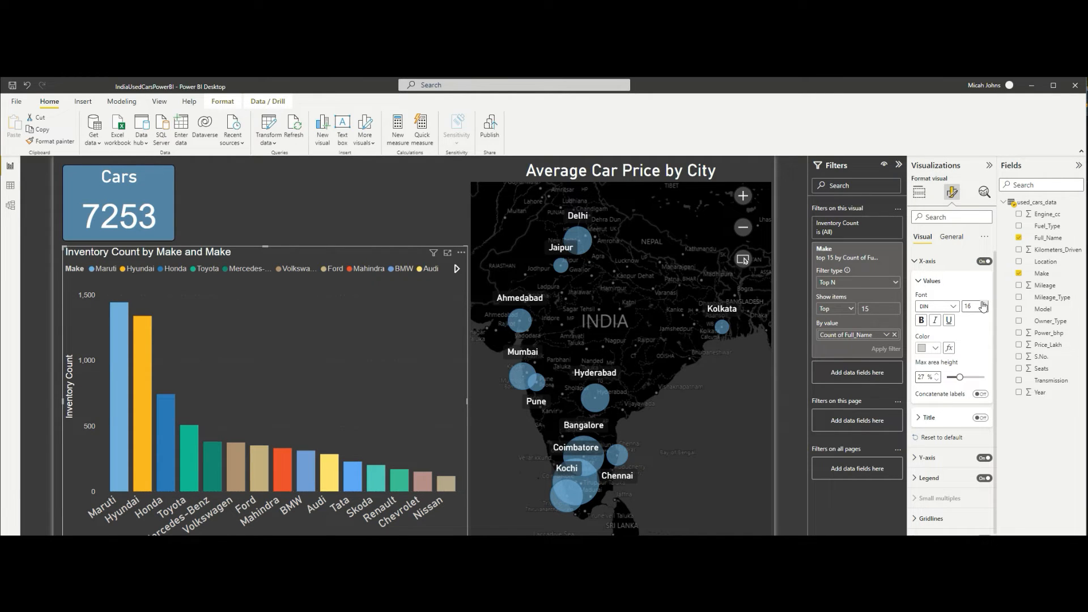
# Set the color of the column chart's X-axis values to white
pyautogui.click(935, 348)
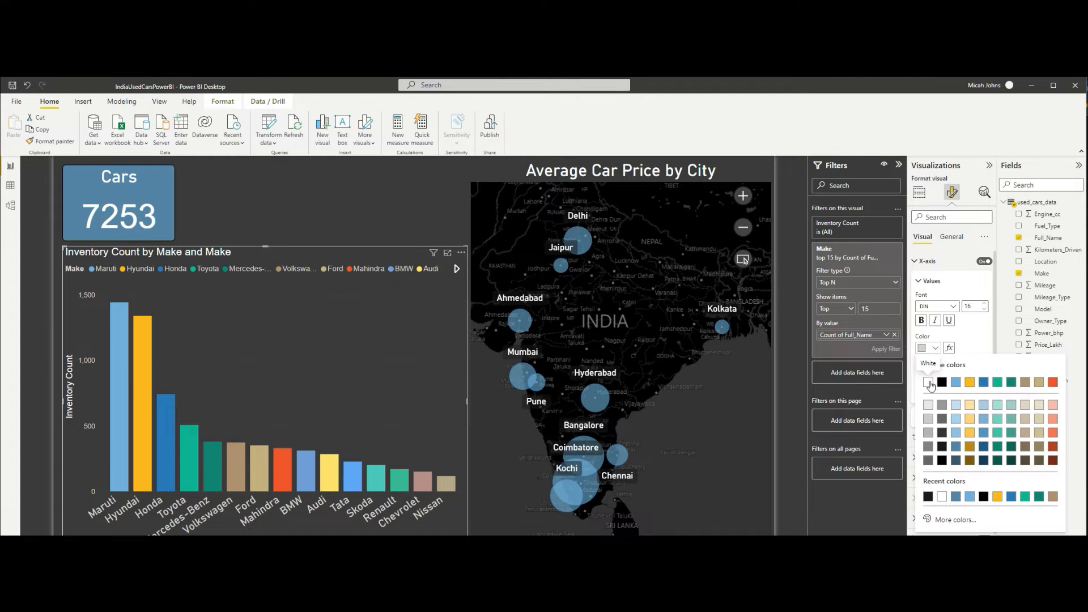
pyautogui.click(930, 384)
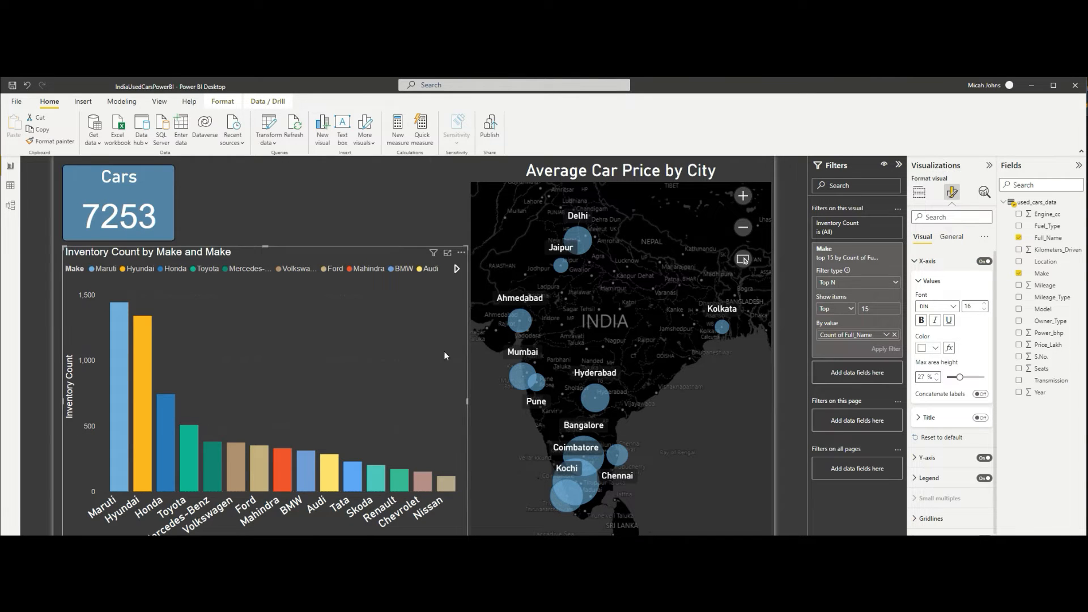
pyautogui.click(919, 262)
# Turn off the column chart's Y-axis title and set the Y-axis values' font to DIN at size 14
pyautogui.click(915, 281)
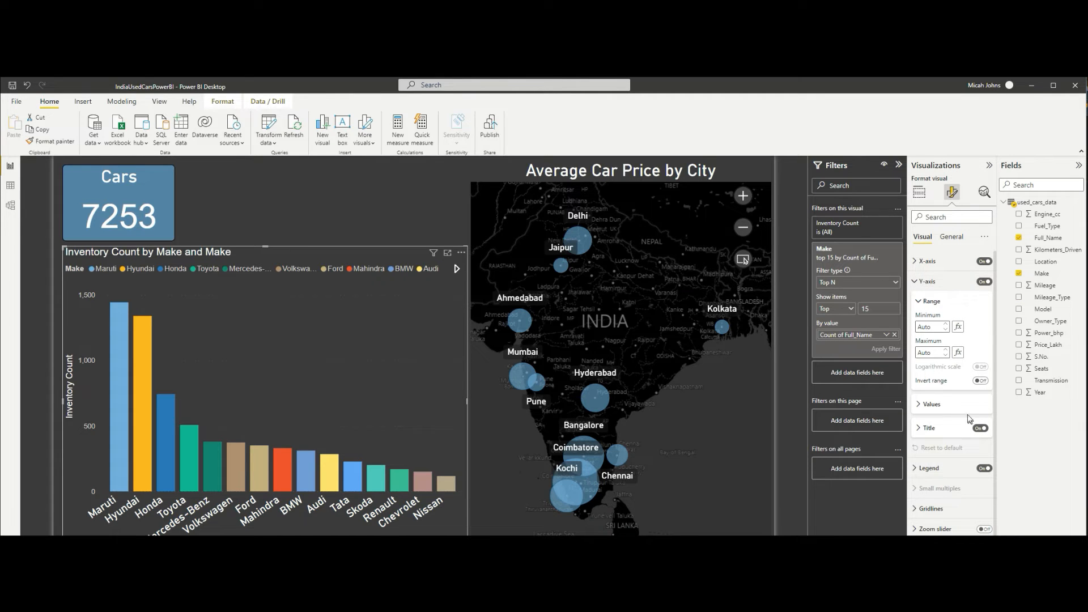
pyautogui.click(977, 430)
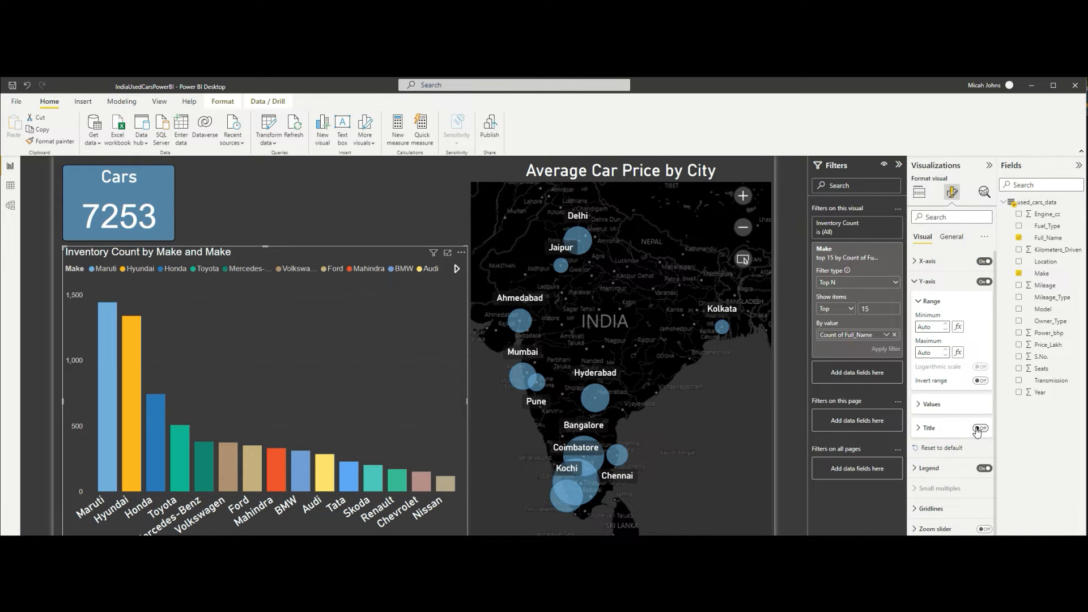
pyautogui.click(933, 406)
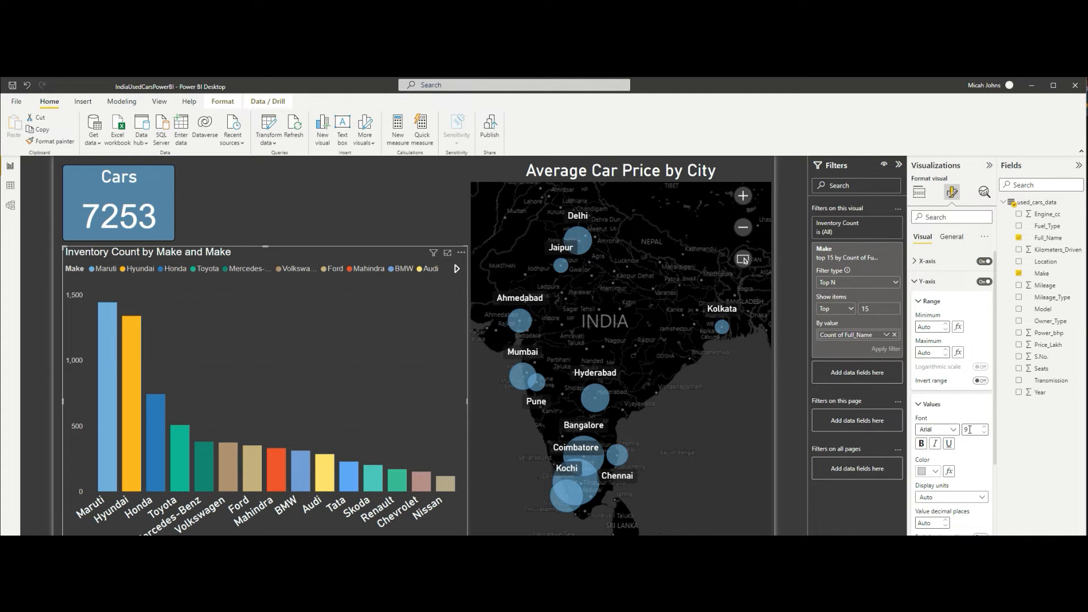
pyautogui.click(952, 431)
pyautogui.click(940, 416)
pyautogui.click(986, 427)
pyautogui.click(986, 427)
pyautogui.click(986, 427)
pyautogui.scroll(-1, 976, 462)
# Set the color of the column chart's Y-axis values to white, keeping display units on Auto
pyautogui.click(981, 482)
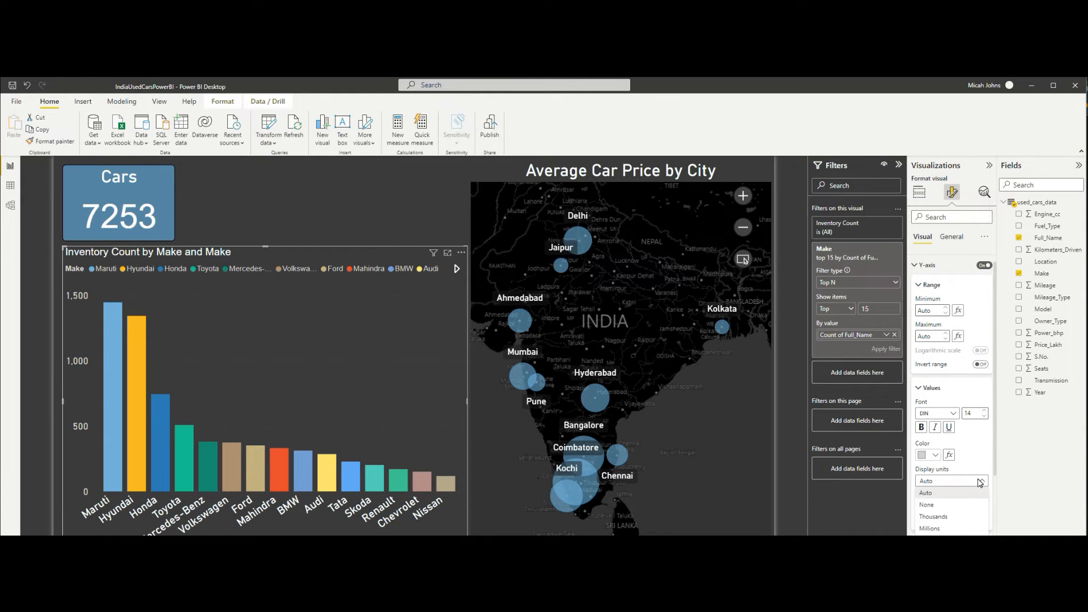
pyautogui.click(973, 463)
pyautogui.scroll(-2, 974, 464)
pyautogui.click(938, 373)
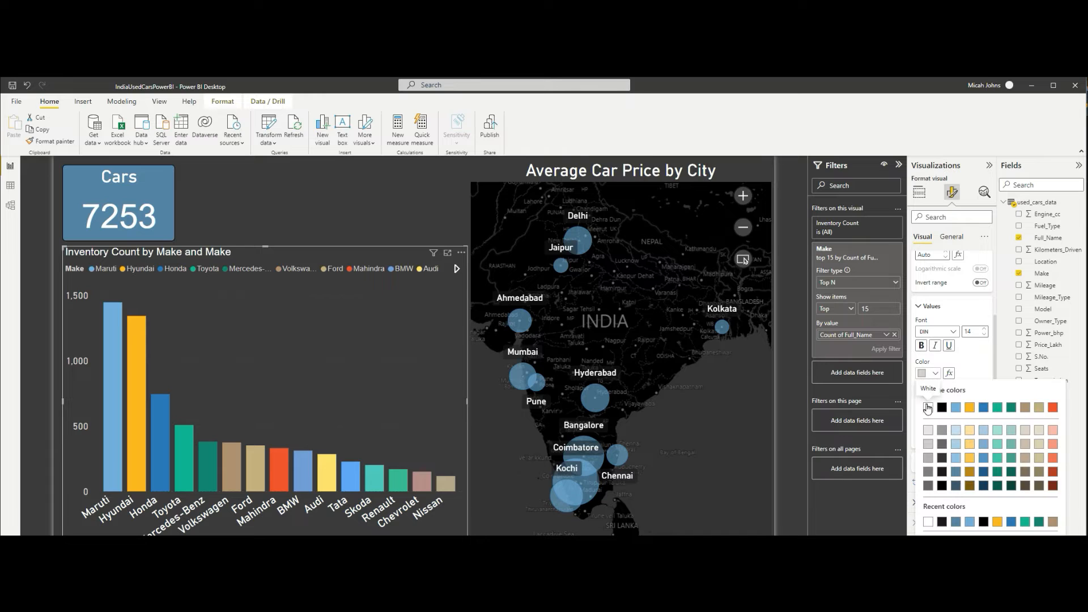
pyautogui.click(929, 414)
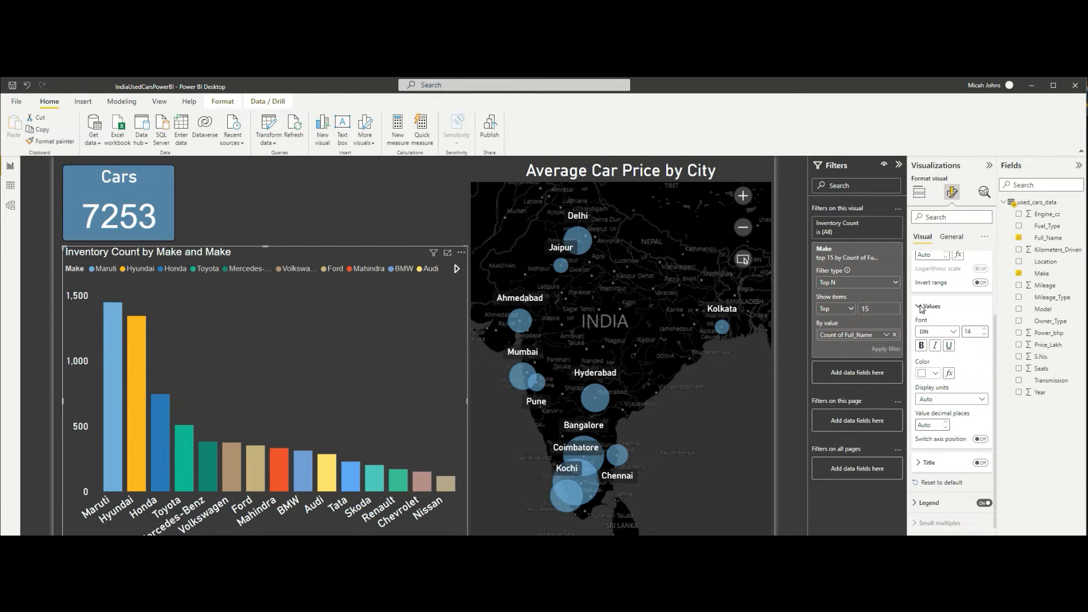
pyautogui.click(921, 307)
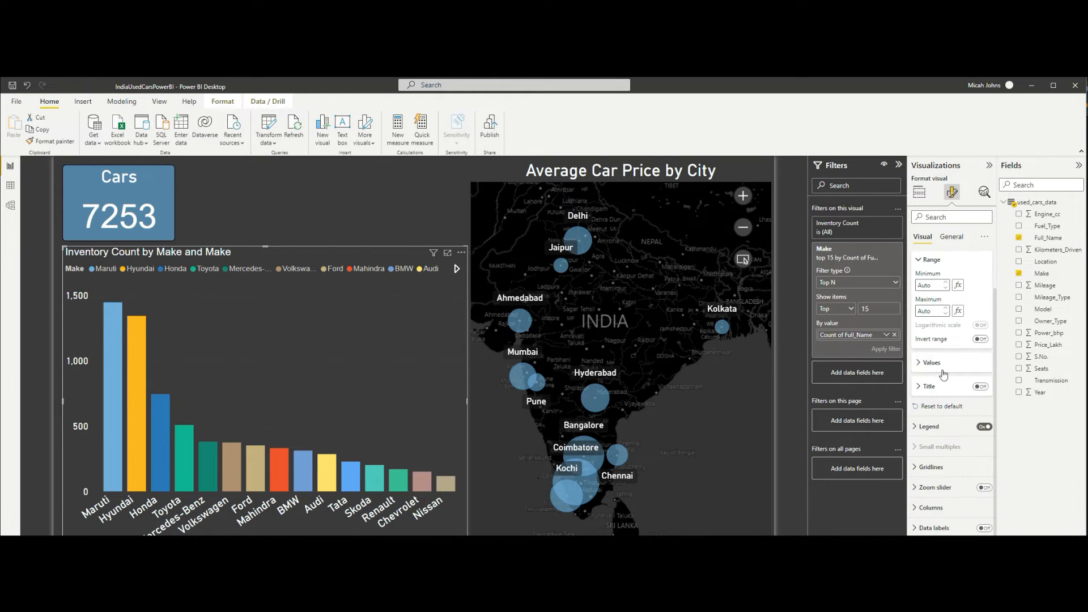
# Set the column chart's legend position to Center left
pyautogui.click(922, 429)
pyautogui.click(961, 473)
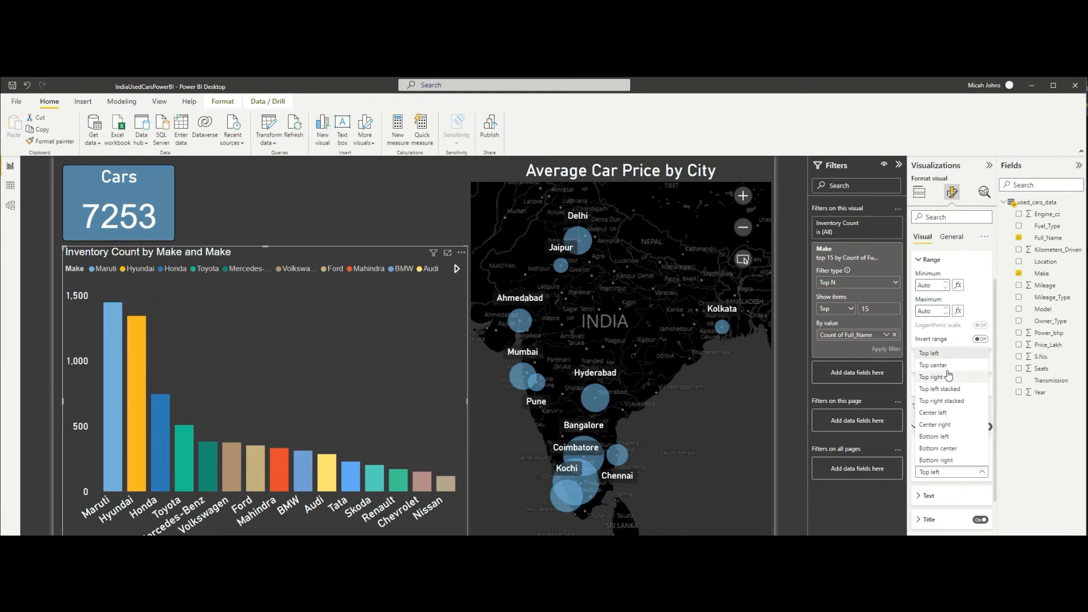
pyautogui.click(948, 413)
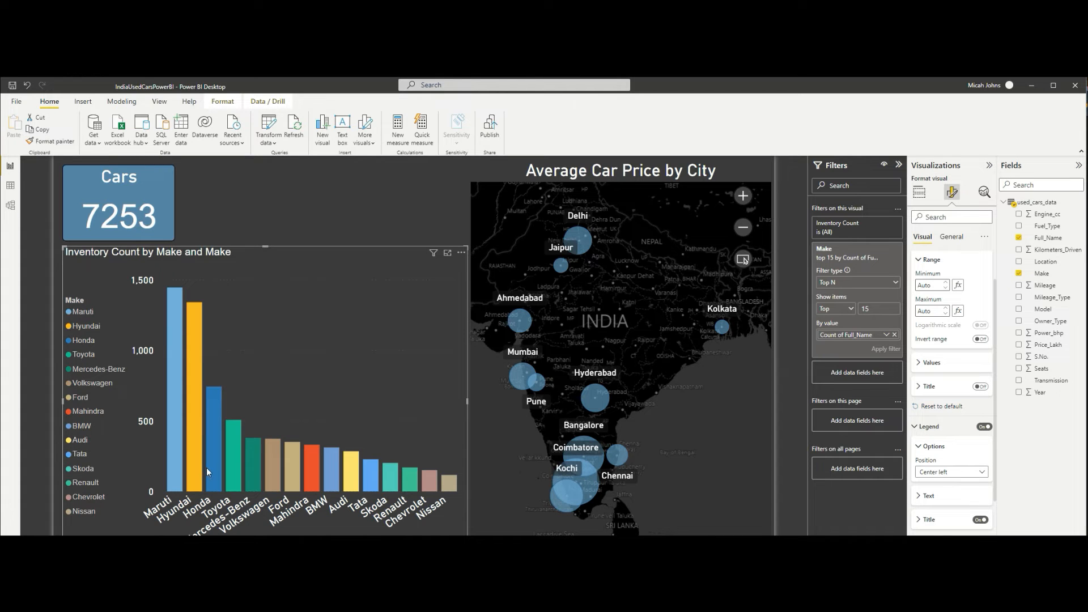
# Cross-highlight the report by Toyota, Mercedes-Benz, Volkswagen, Ford, Mahindra and BMW in turn from the chart's legend
pyautogui.click(79, 355)
pyautogui.click(83, 368)
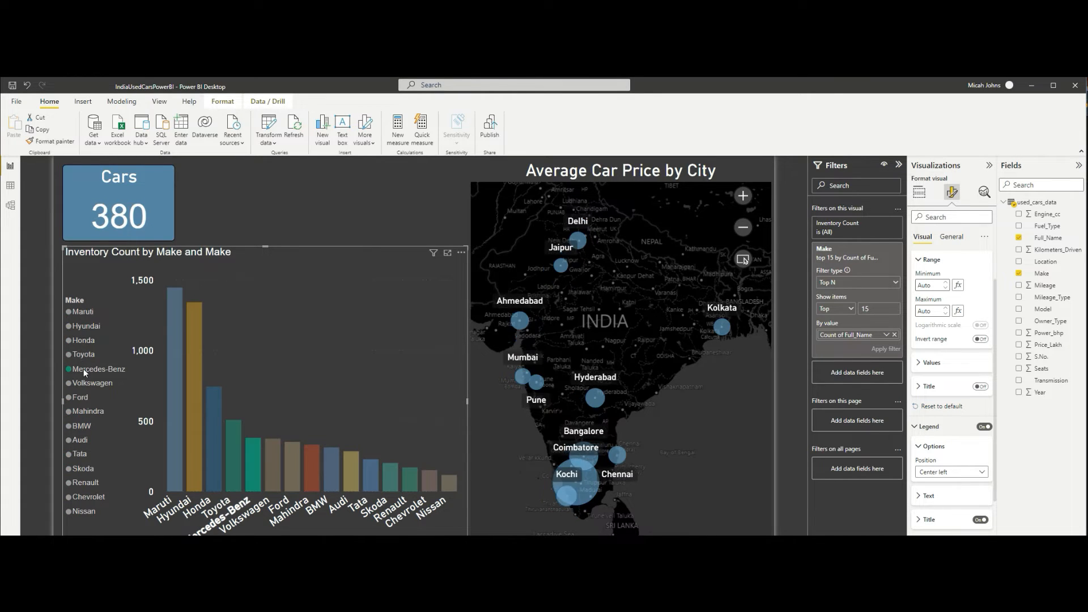
pyautogui.click(90, 384)
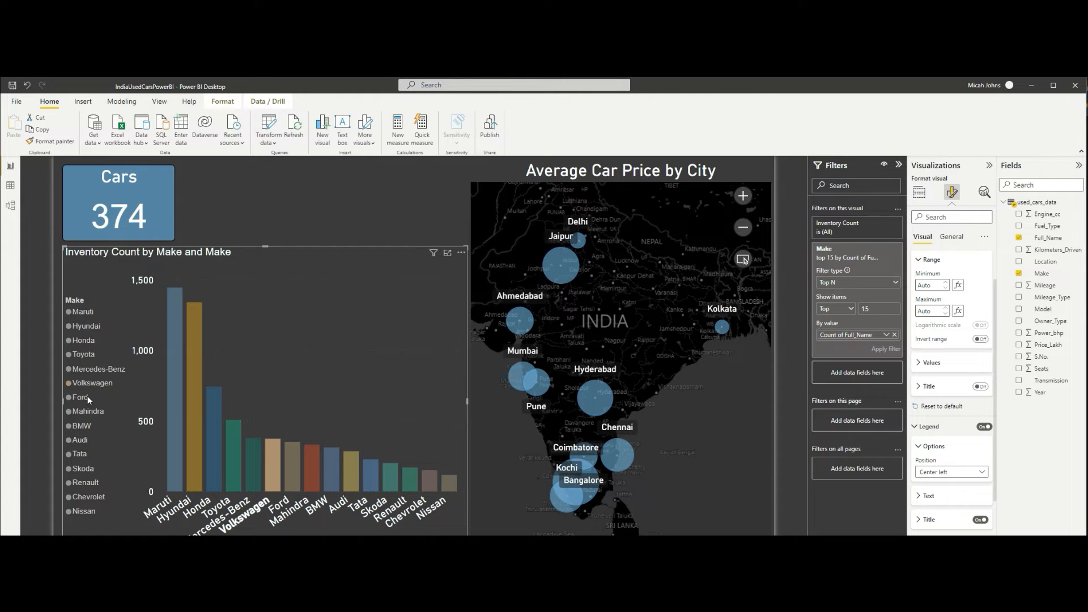
pyautogui.click(83, 398)
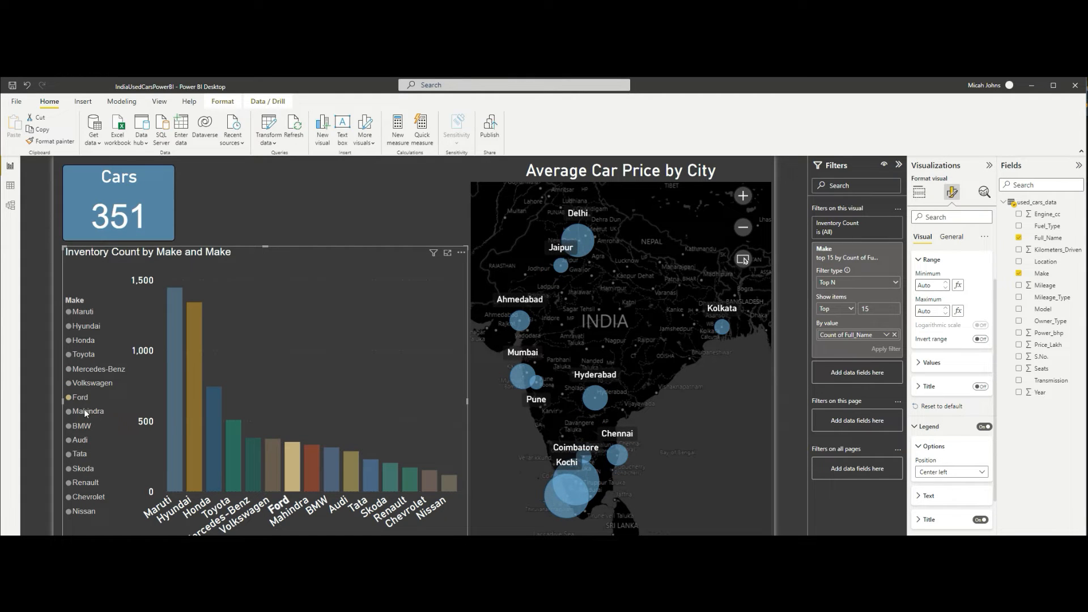
pyautogui.click(85, 411)
pyautogui.click(86, 427)
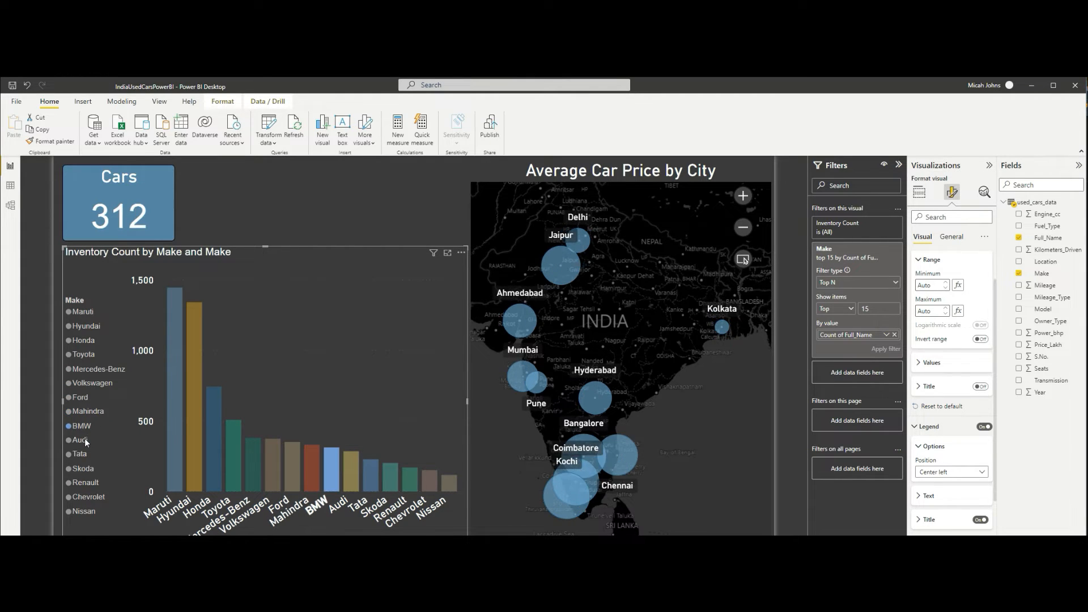
# Compare Hyderabad's average car price on the map for Audi and Tata by alternately highlighting the two makes
pyautogui.click(83, 437)
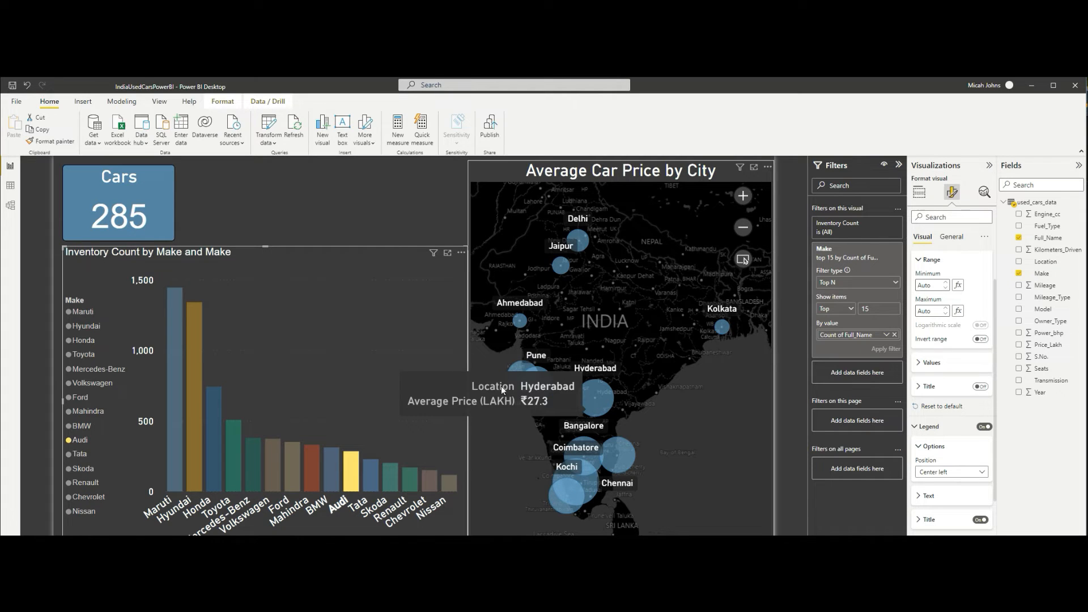
pyautogui.click(84, 454)
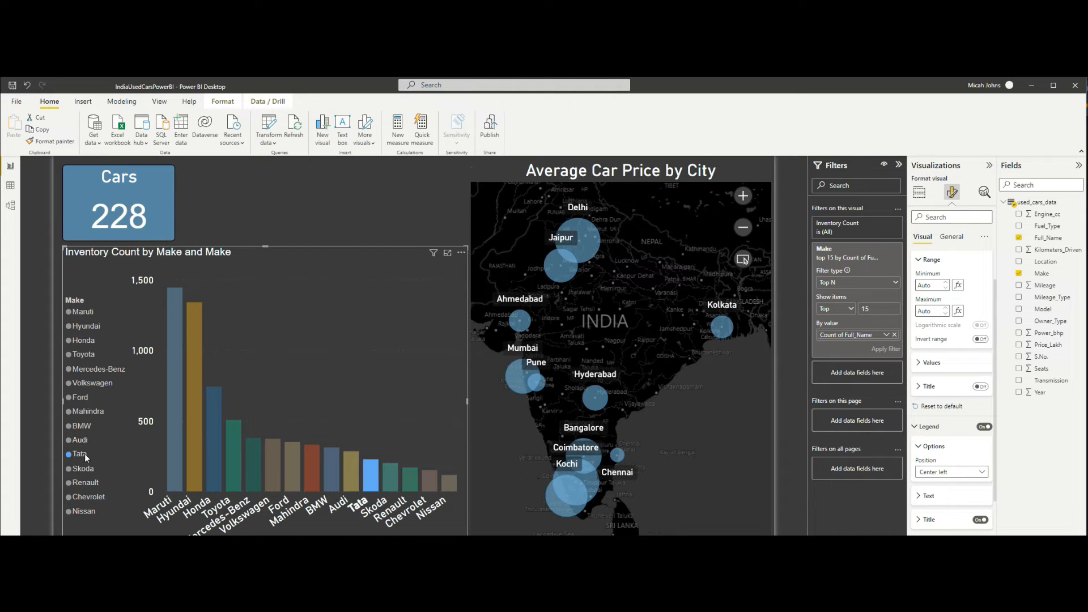
pyautogui.click(81, 442)
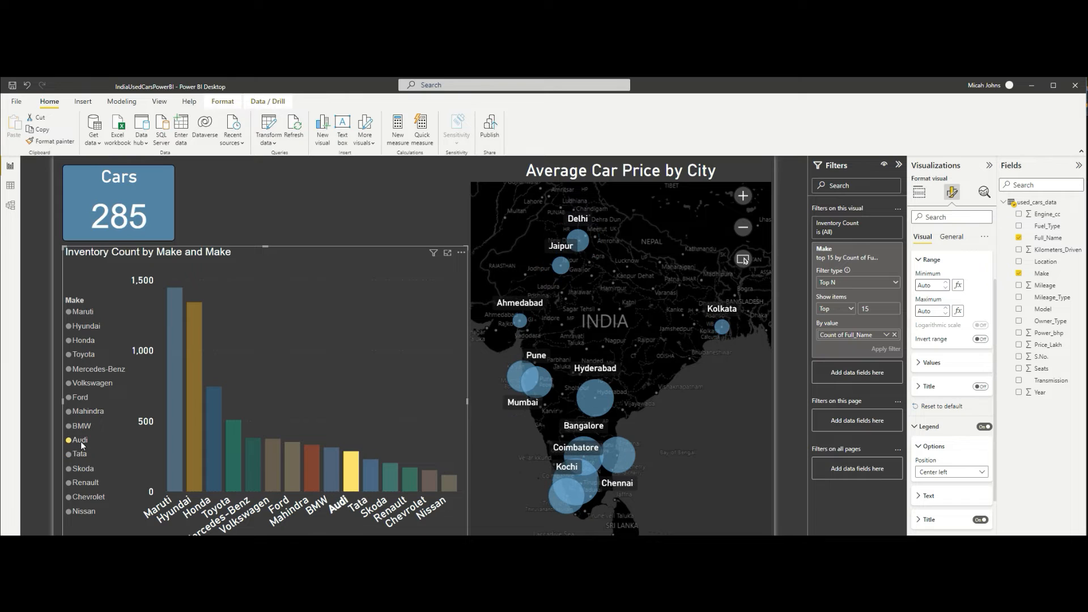
pyautogui.click(80, 454)
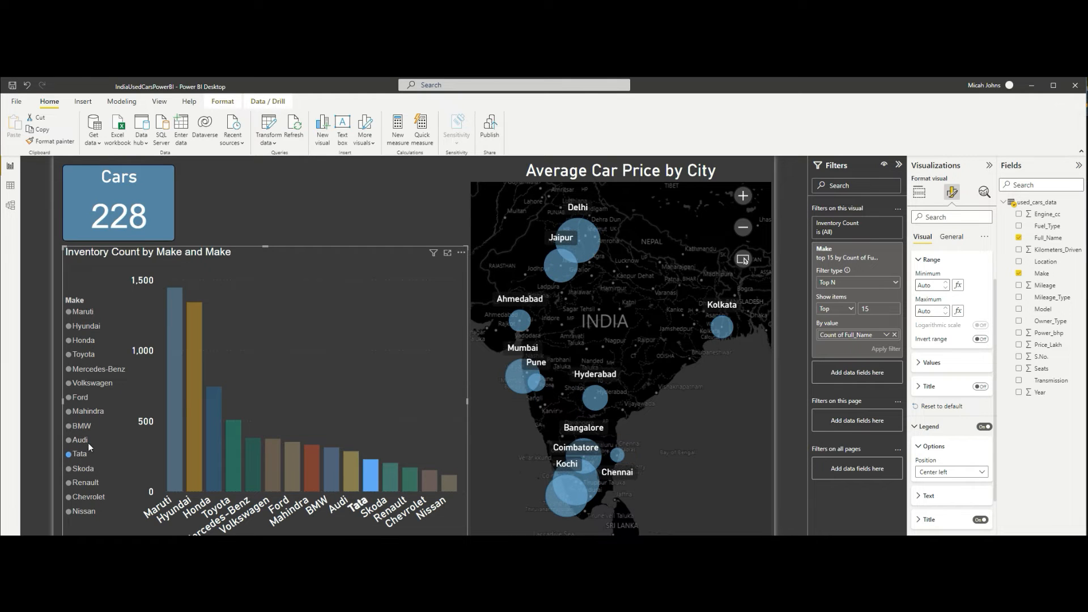
pyautogui.click(85, 440)
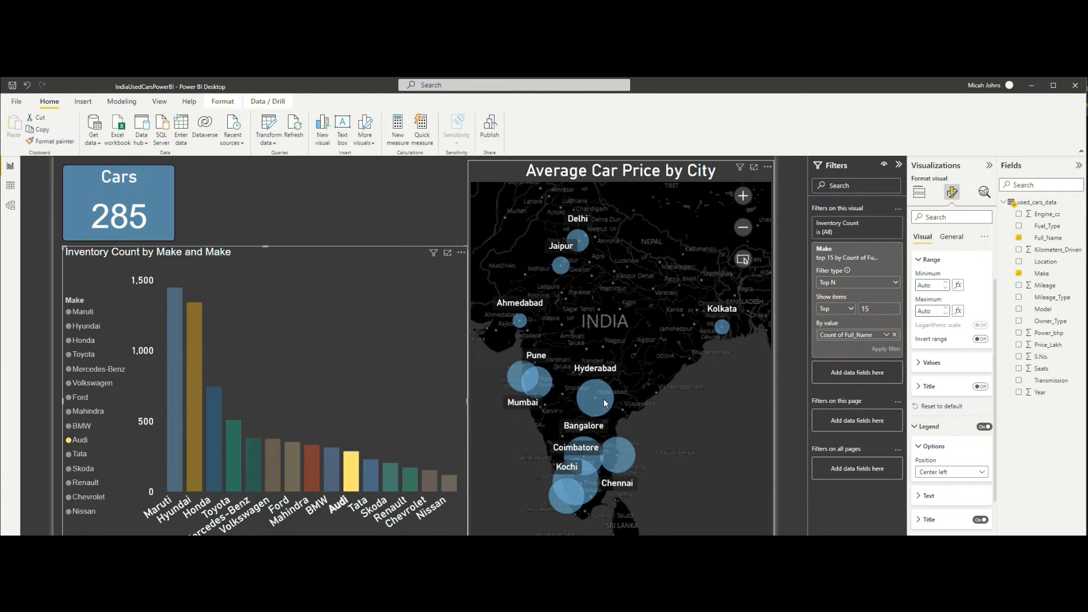
pyautogui.moveTo(604, 399)
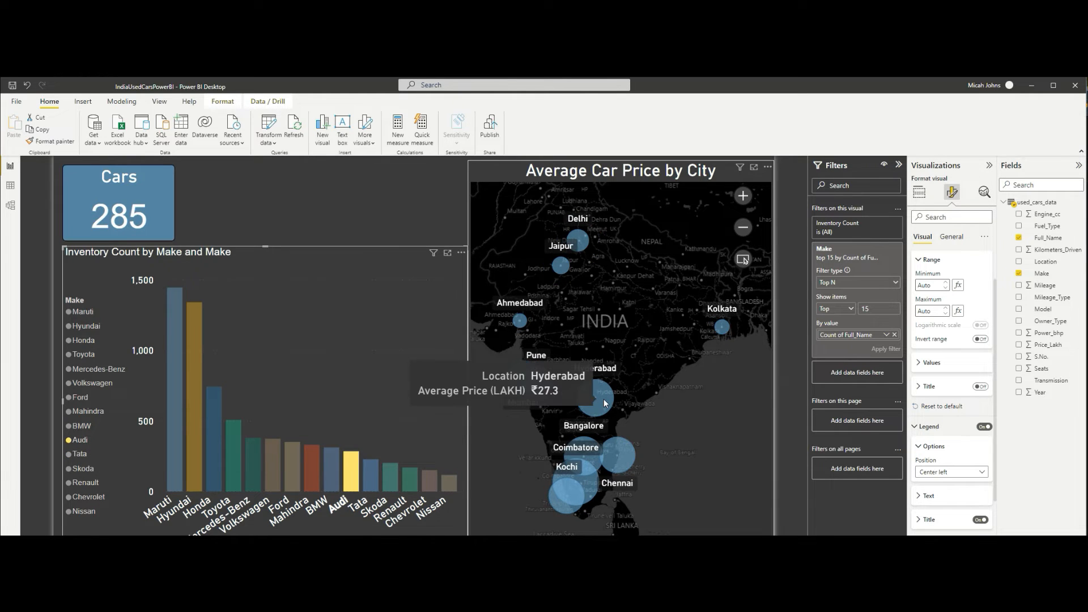
pyautogui.click(83, 454)
pyautogui.moveTo(596, 399)
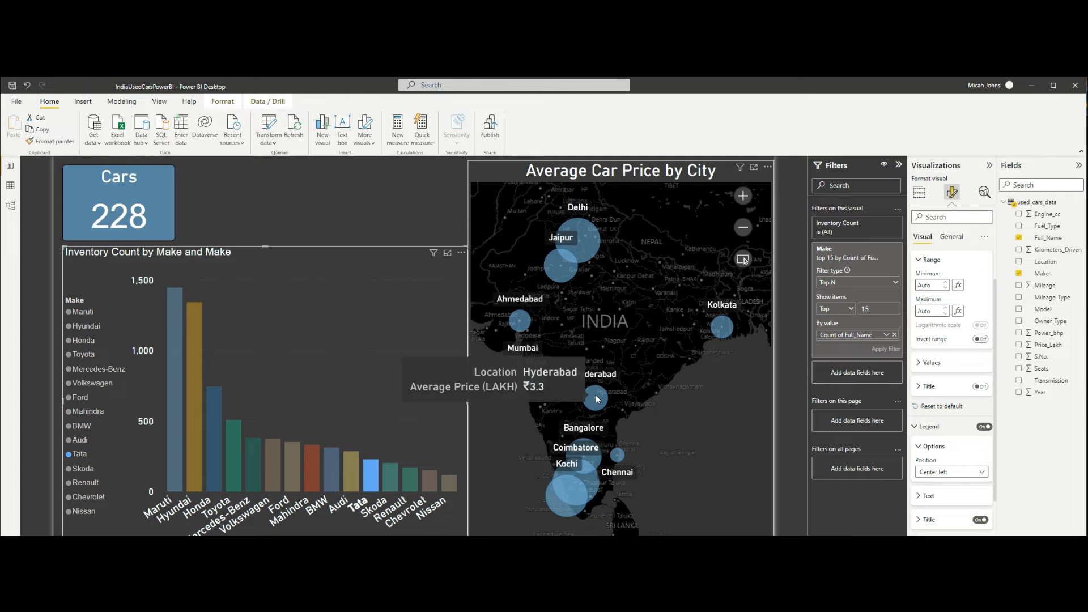
pyautogui.click(87, 439)
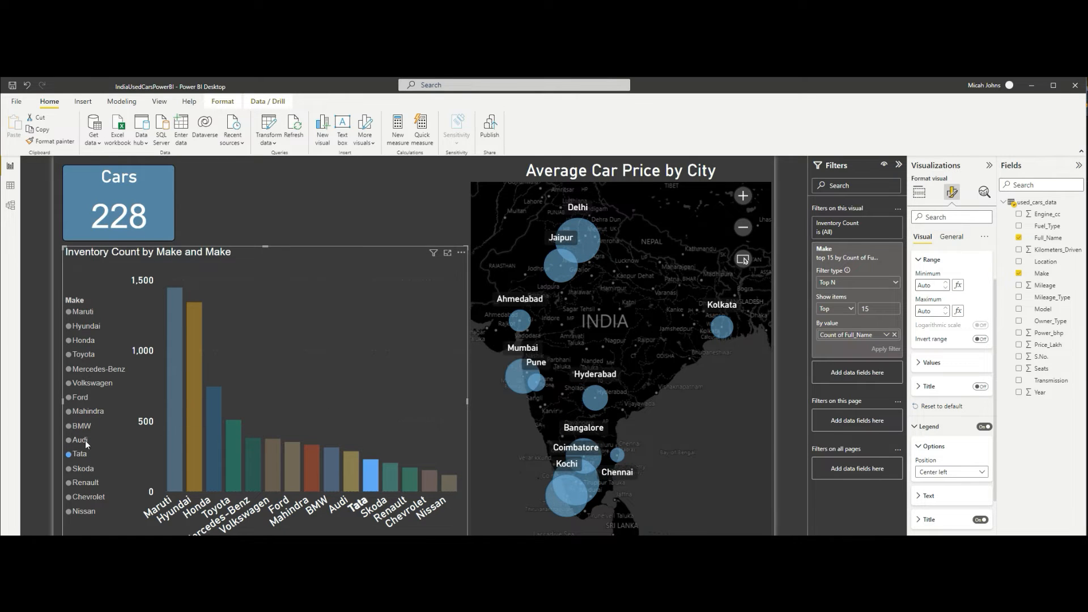
pyautogui.click(79, 454)
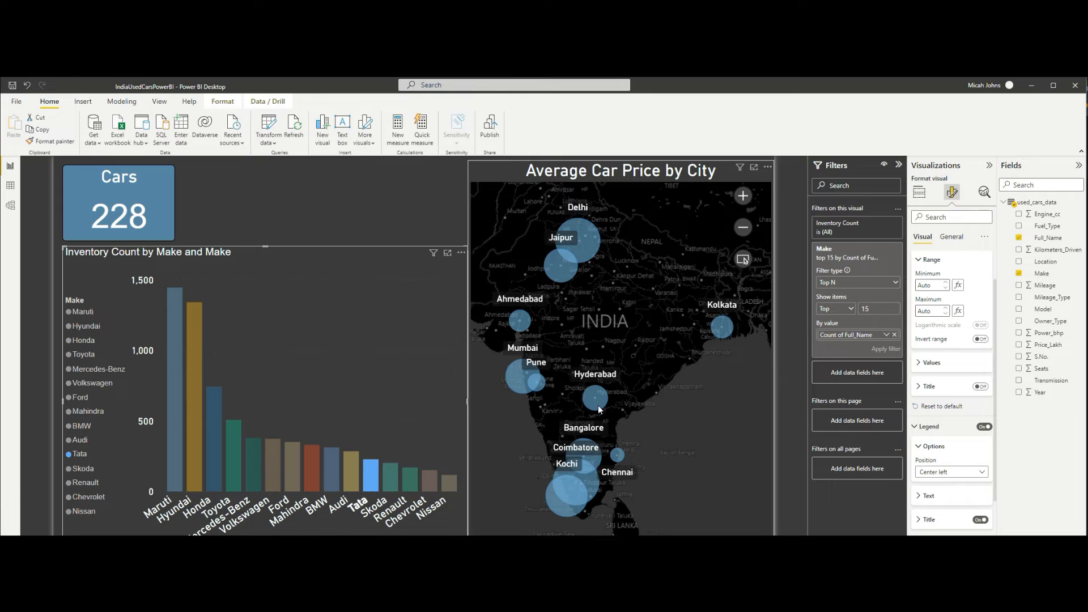
pyautogui.moveTo(597, 406)
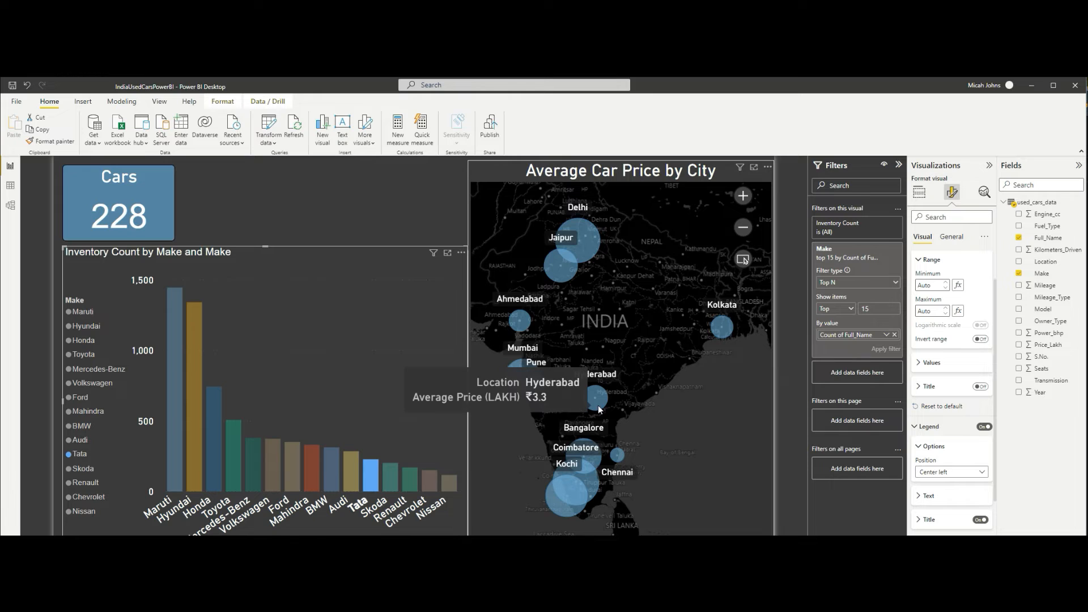
# Cross-highlight the report by Skoda and Renault in turn and clear the make highlight
pyautogui.click(83, 468)
pyautogui.click(86, 485)
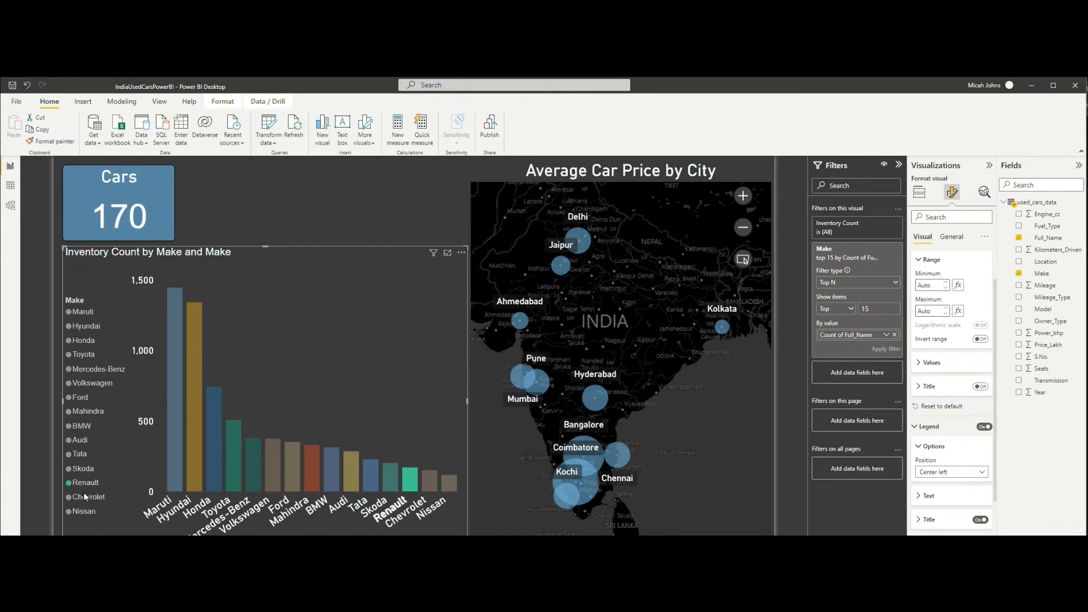
pyautogui.click(85, 486)
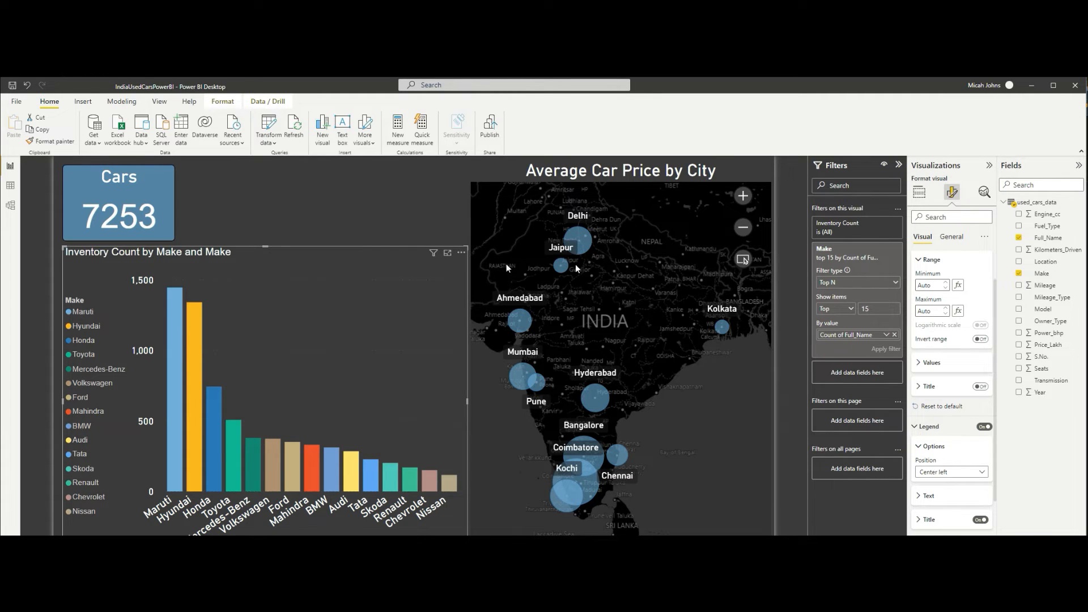
# Turn off the column chart's horizontal gridlines
pyautogui.click(916, 426)
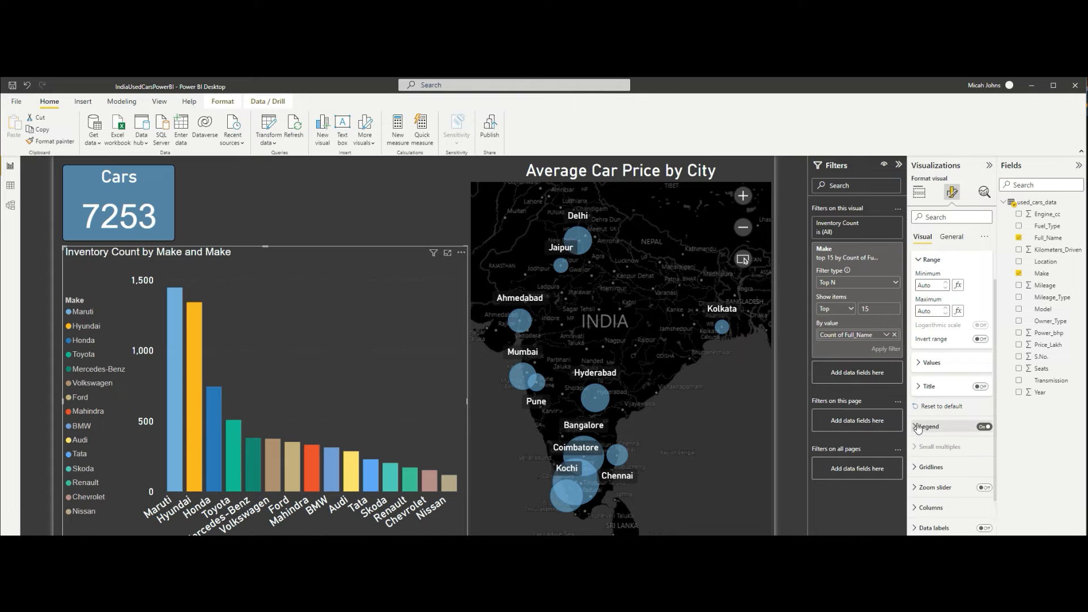
pyautogui.click(915, 469)
pyautogui.click(981, 488)
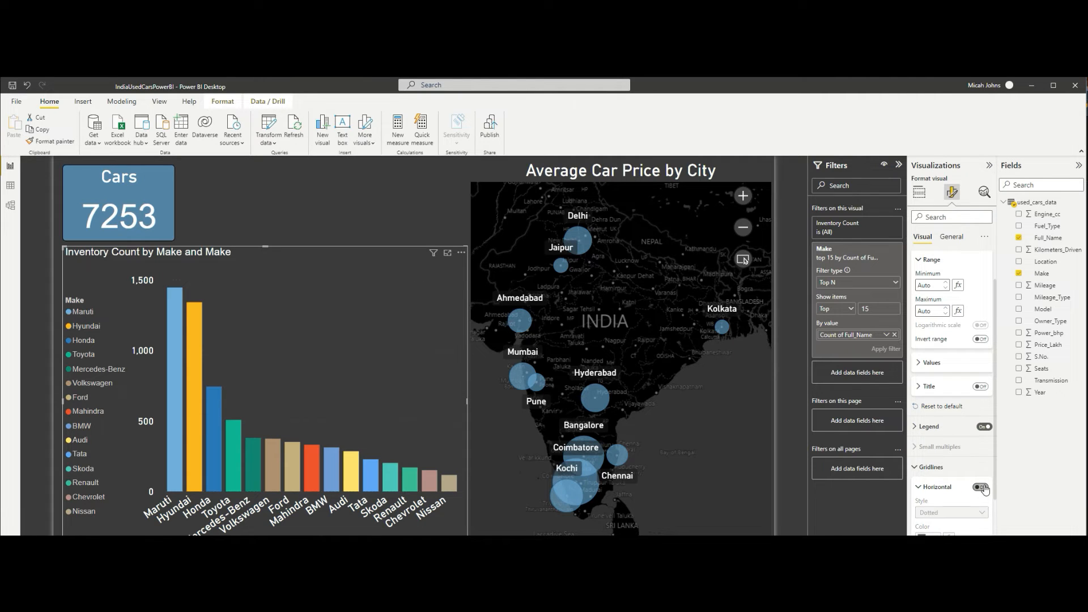
pyautogui.click(933, 474)
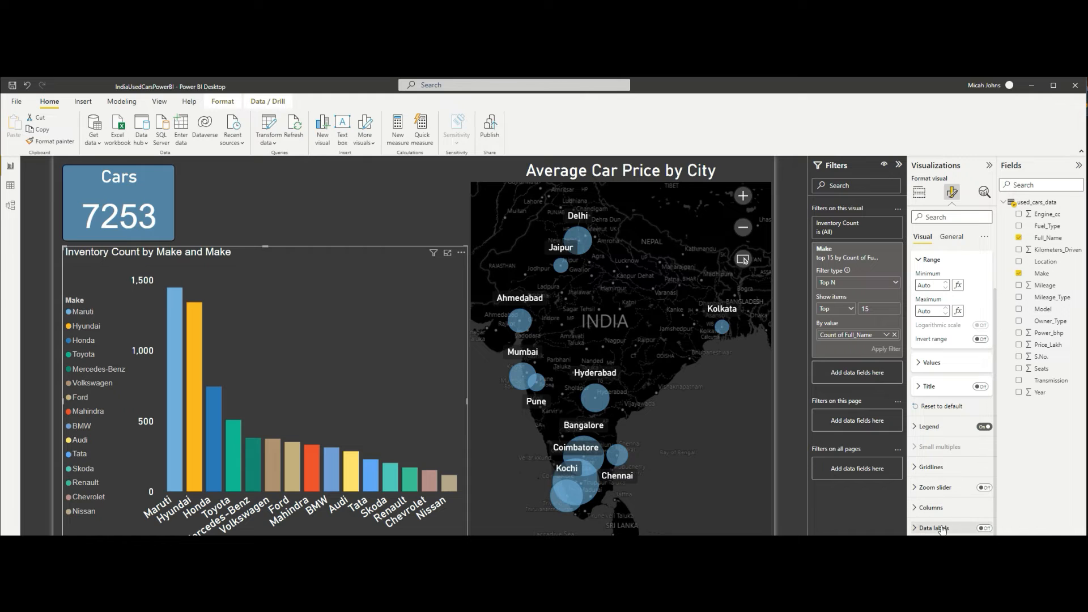
# Turn on the column chart's data labels and set their values' font to DIN at size 12
pyautogui.click(984, 529)
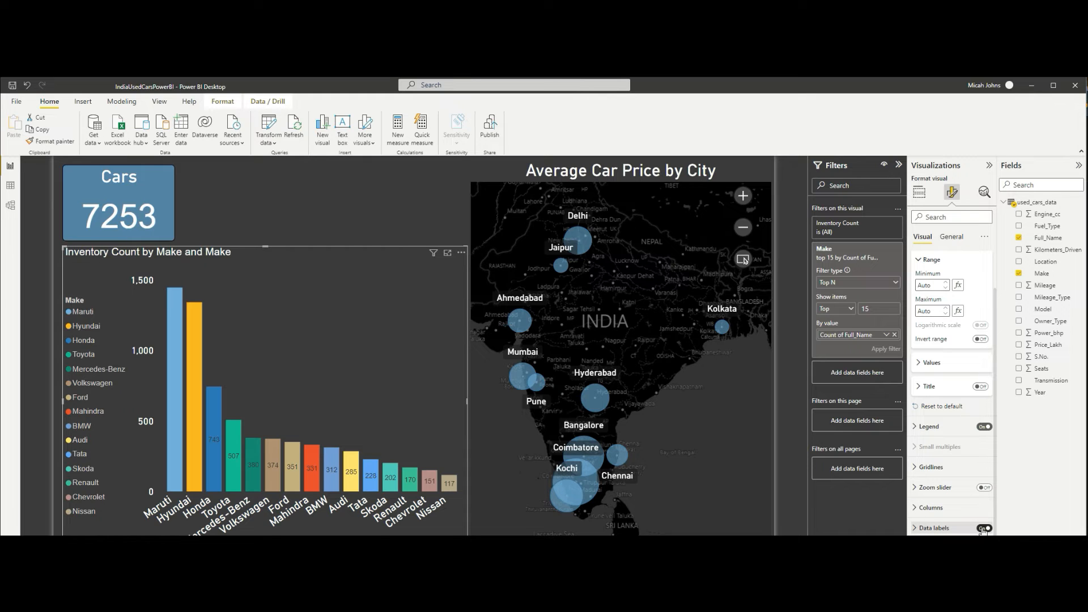
pyautogui.click(913, 529)
pyautogui.scroll(-3, 946, 493)
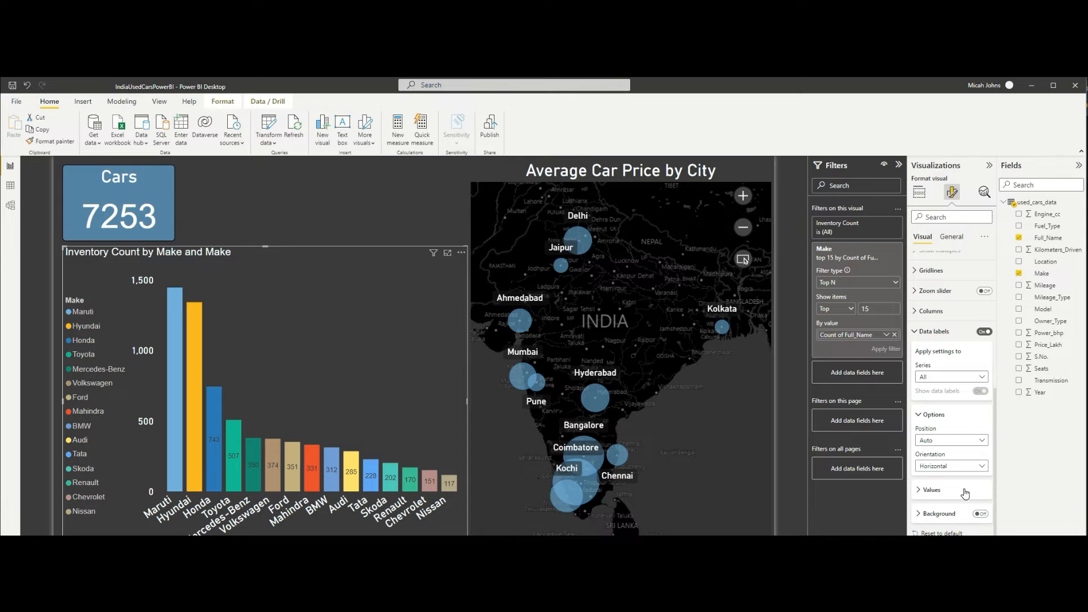
pyautogui.click(943, 491)
pyautogui.scroll(-1, 943, 491)
pyautogui.click(938, 449)
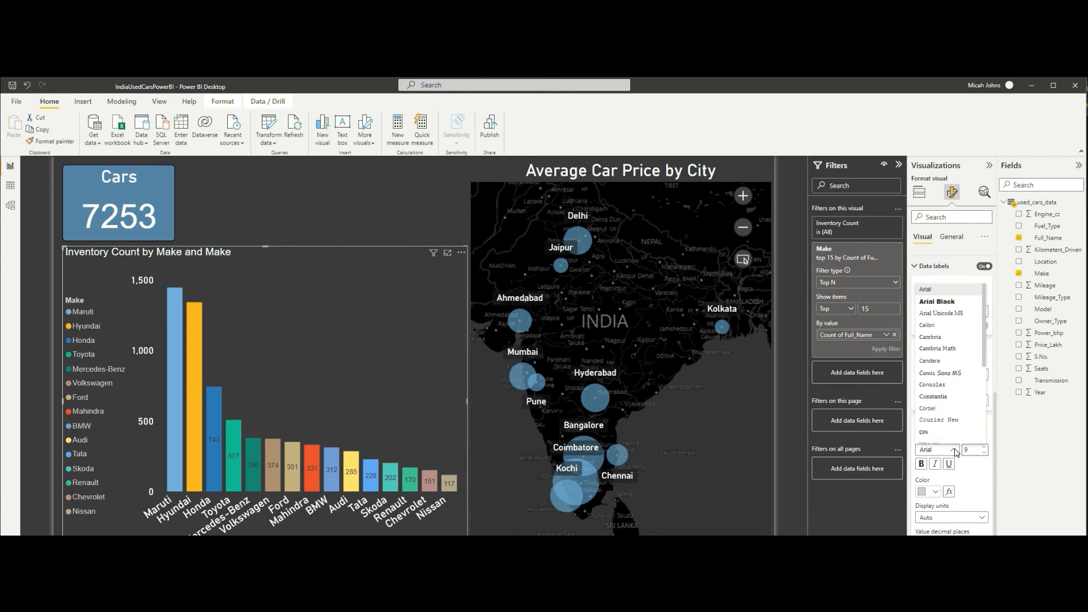
pyautogui.click(943, 440)
pyautogui.click(986, 447)
pyautogui.click(986, 447)
pyautogui.click(986, 448)
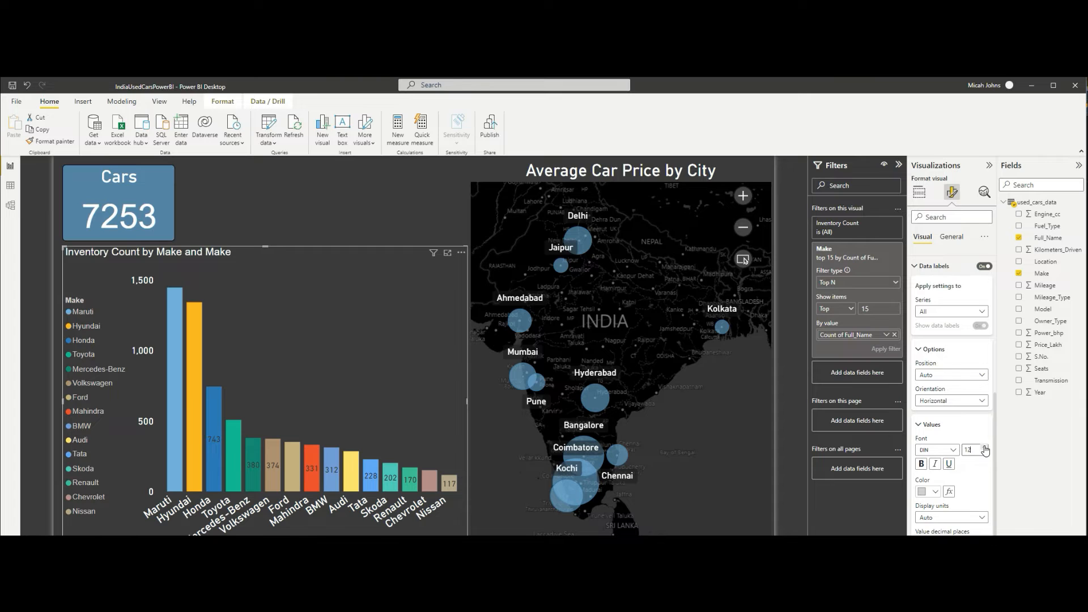
pyautogui.scroll(-2, 984, 493)
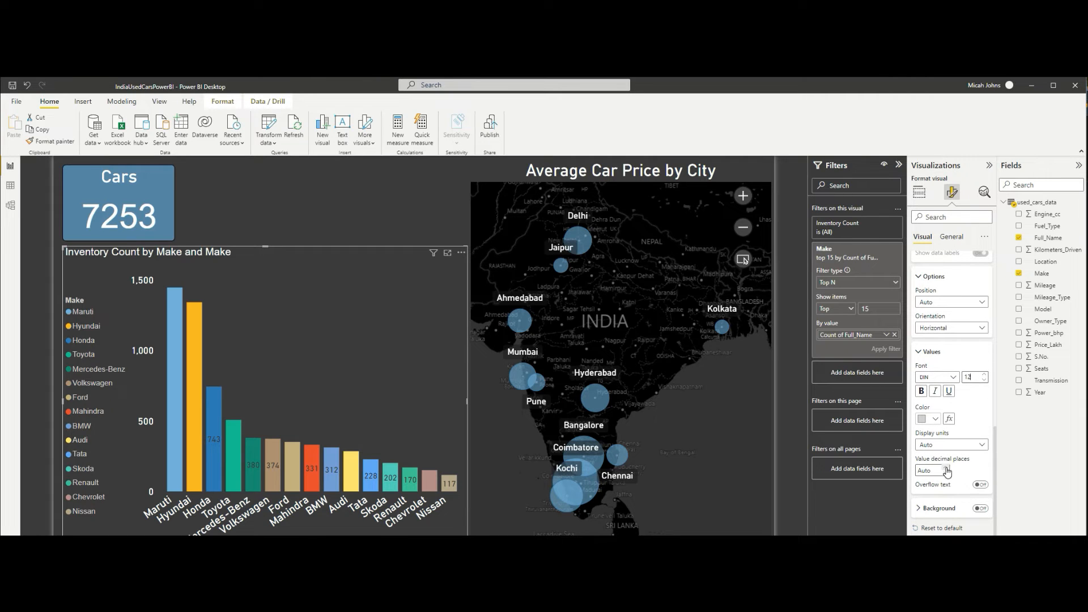
# Narrow the city map from its left edge and widen the column chart to fill the freed space
pyautogui.click(980, 486)
pyautogui.click(980, 486)
pyautogui.click(506, 411)
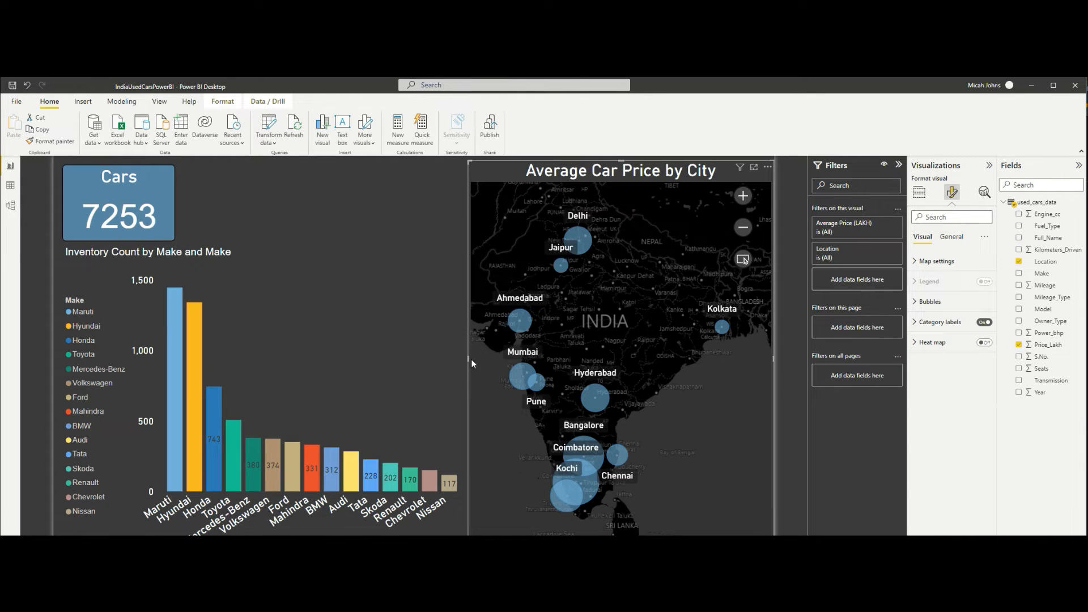
pyautogui.moveTo(471, 359); pyautogui.dragTo(508, 359)
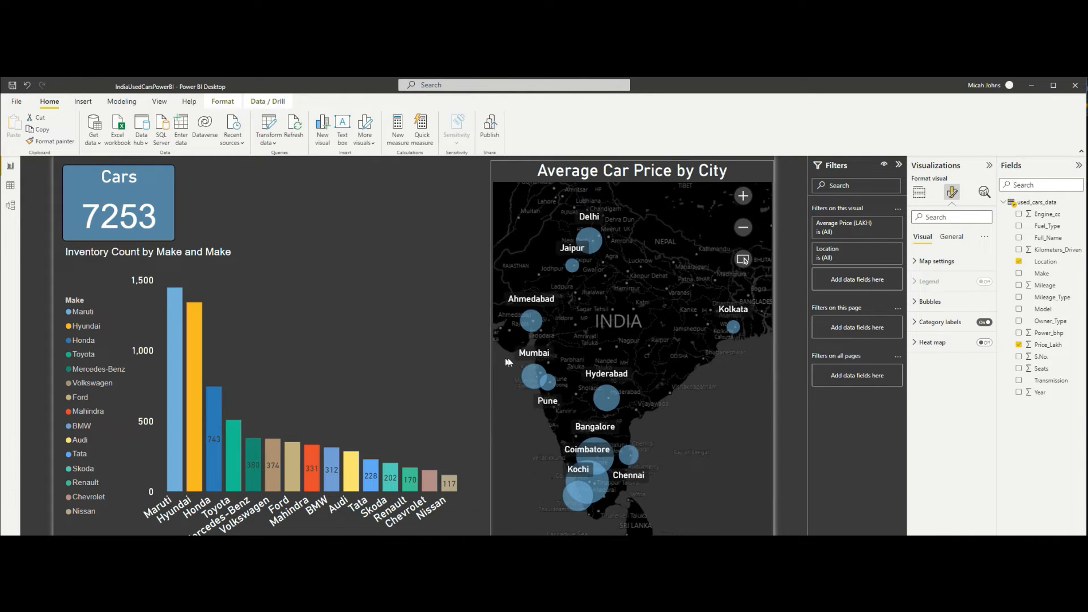
pyautogui.click(451, 359)
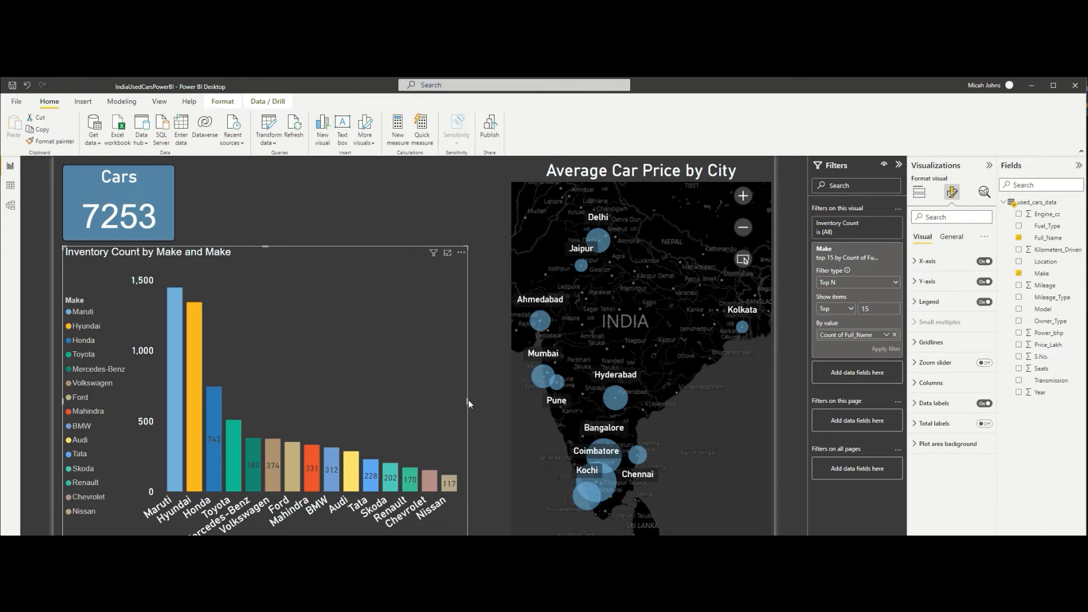
pyautogui.moveTo(468, 399); pyautogui.dragTo(505, 406)
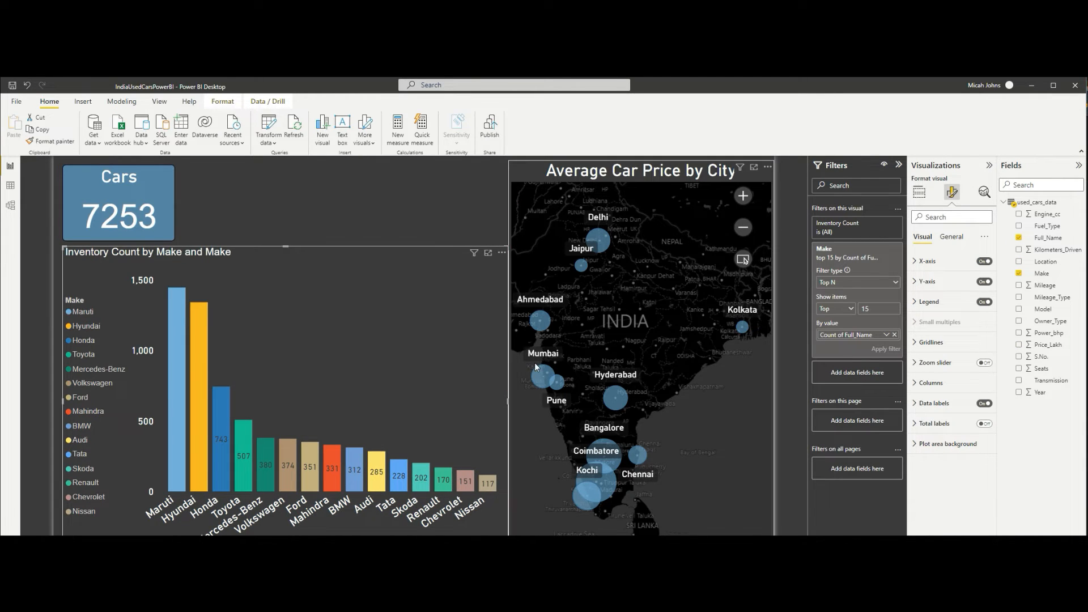
pyautogui.moveTo(541, 413); pyautogui.dragTo(556, 418)
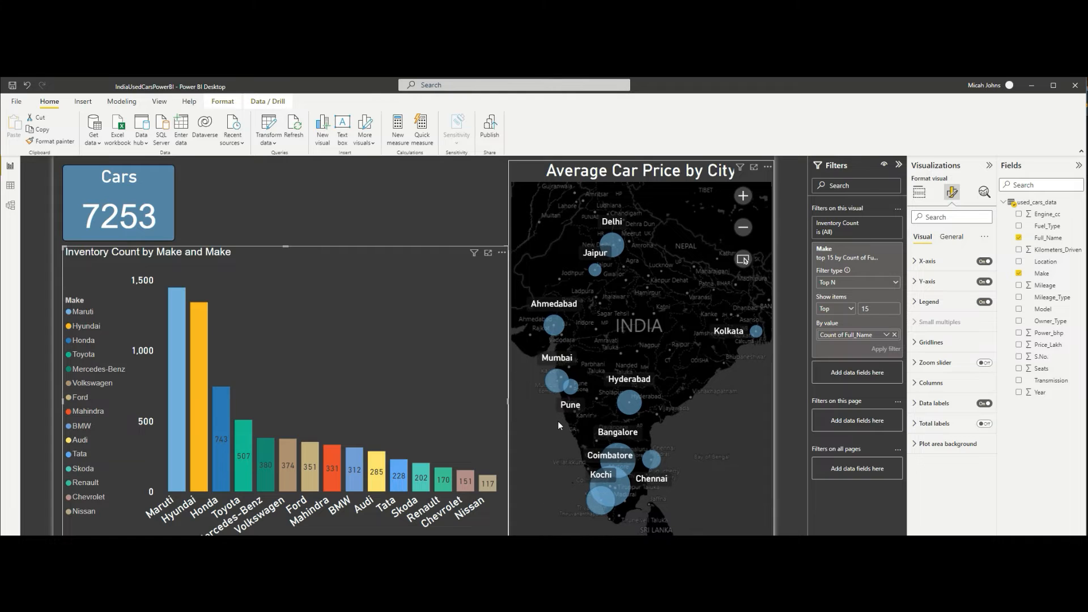
pyautogui.click(384, 380)
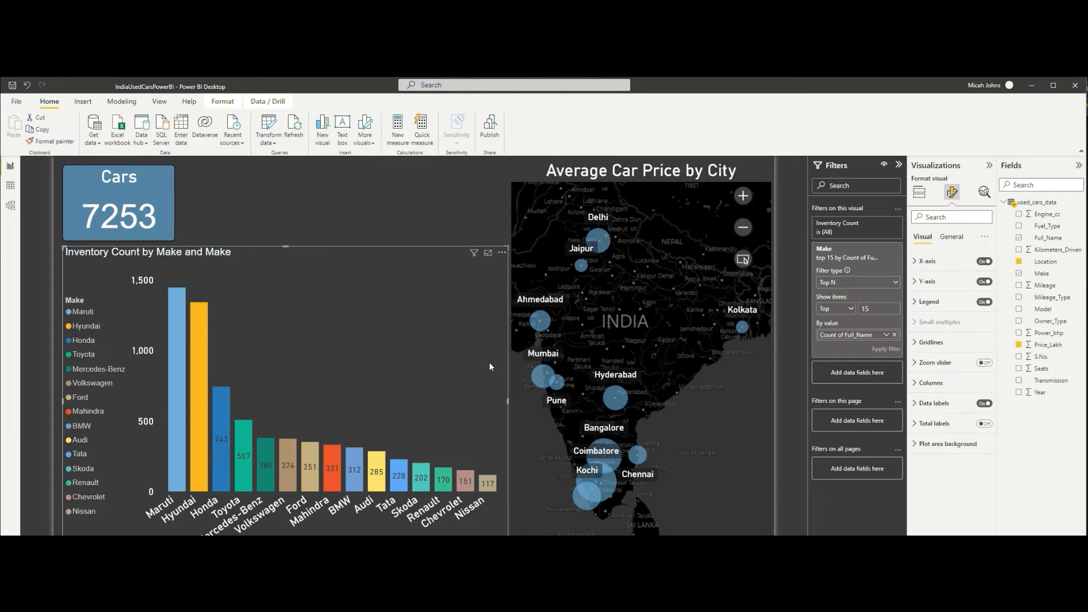
# Set the column chart's legend position to Bottom center and save the report
pyautogui.click(929, 301)
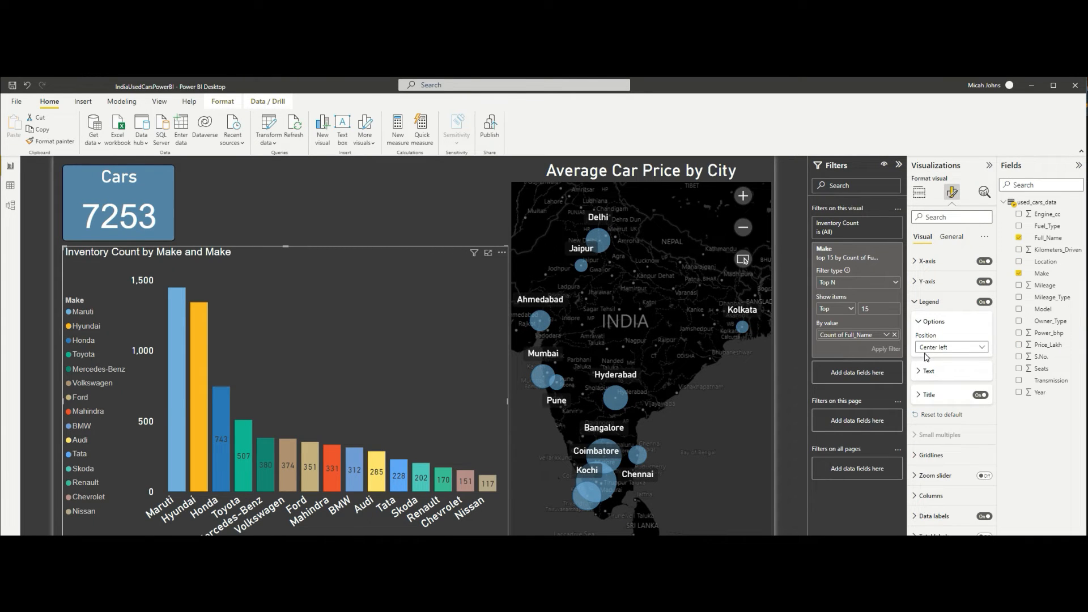
pyautogui.click(950, 346)
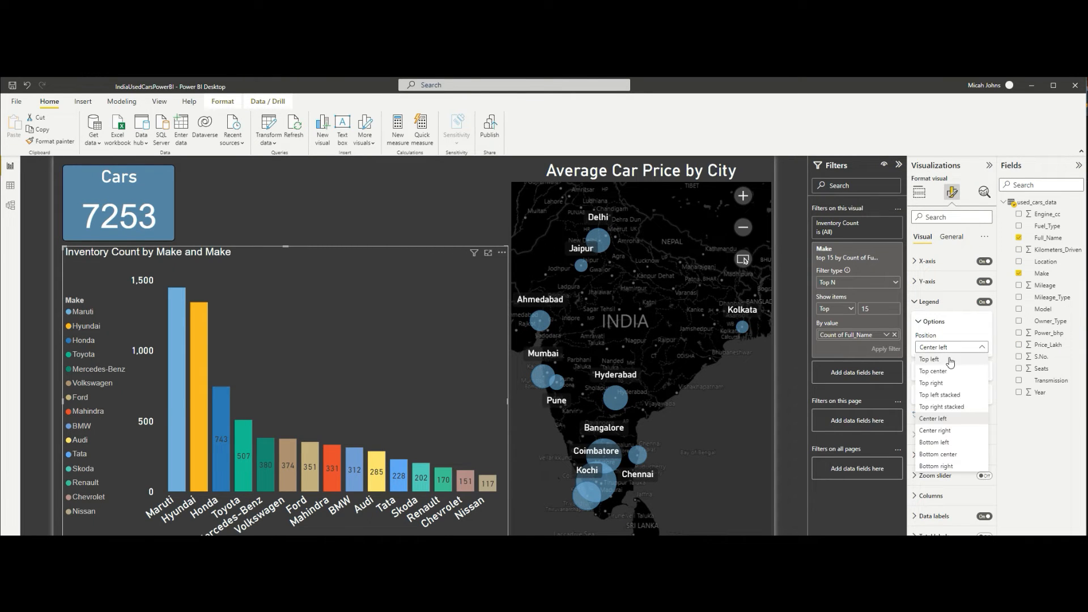
pyautogui.click(941, 454)
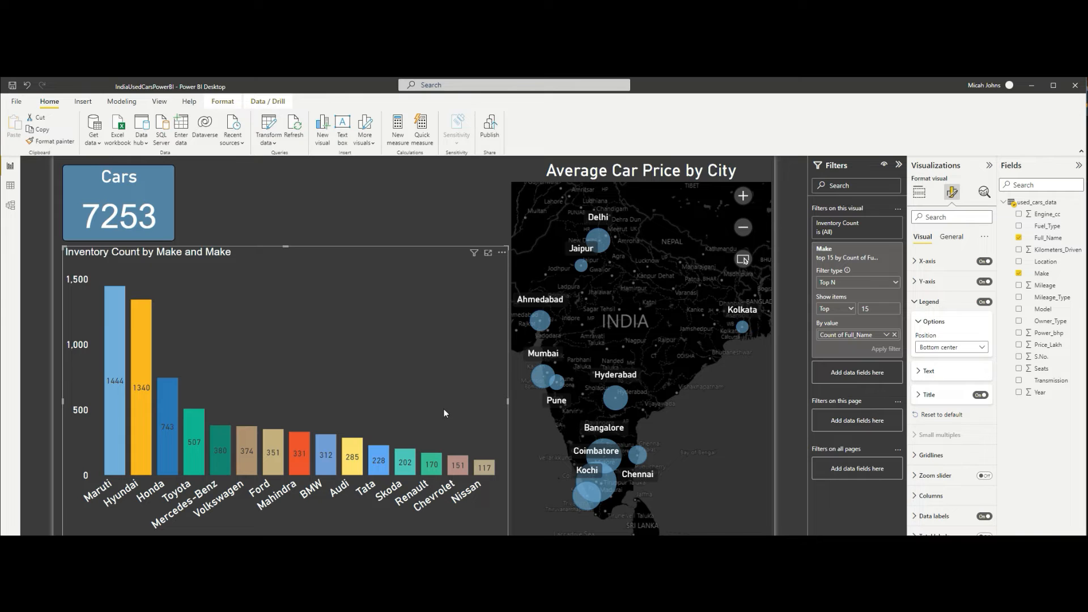
pyautogui.click(12, 87)
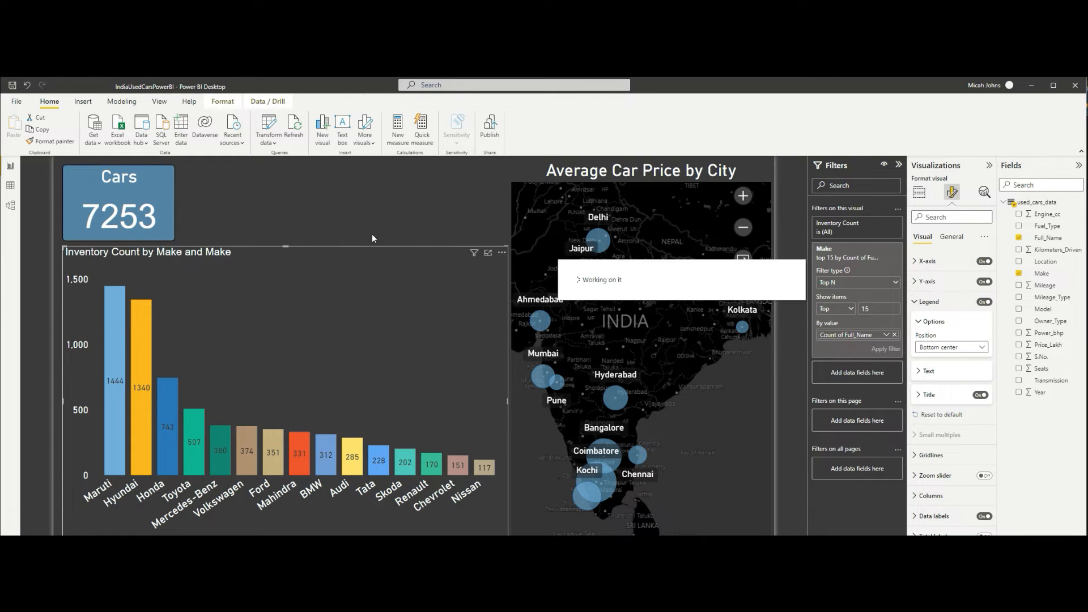
# Set the position of the column chart's data labels to Inside end
pyautogui.click(924, 302)
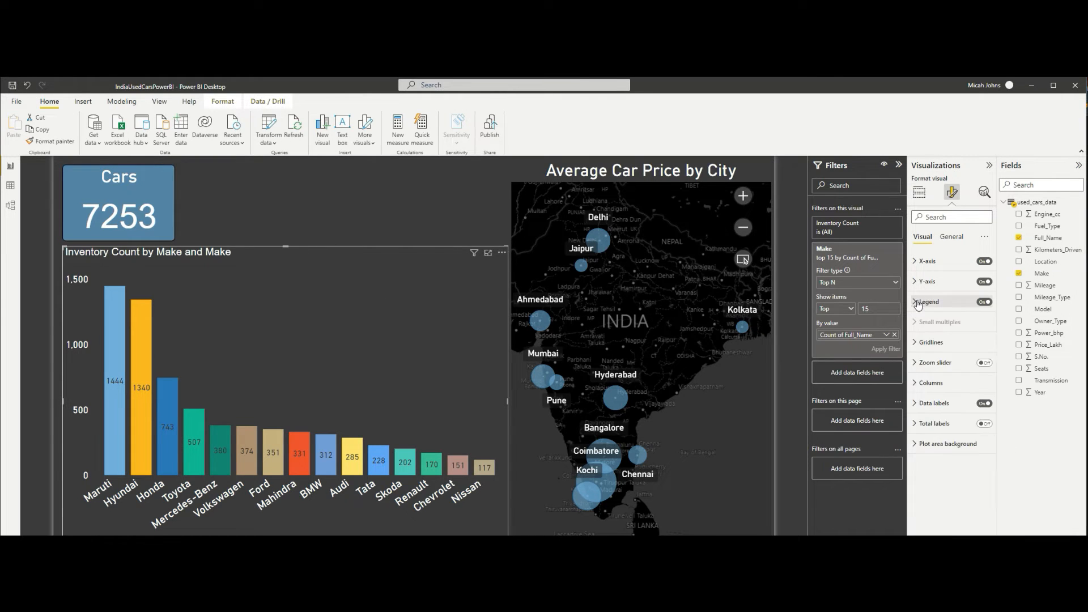
pyautogui.click(918, 424)
pyautogui.click(917, 424)
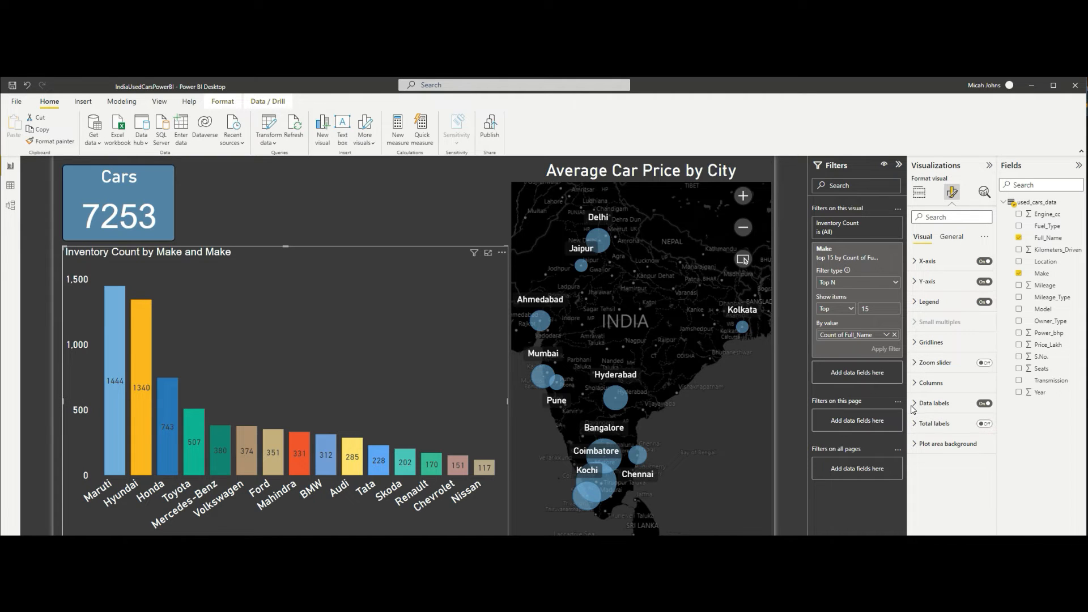
pyautogui.click(918, 406)
pyautogui.scroll(-3, 954, 442)
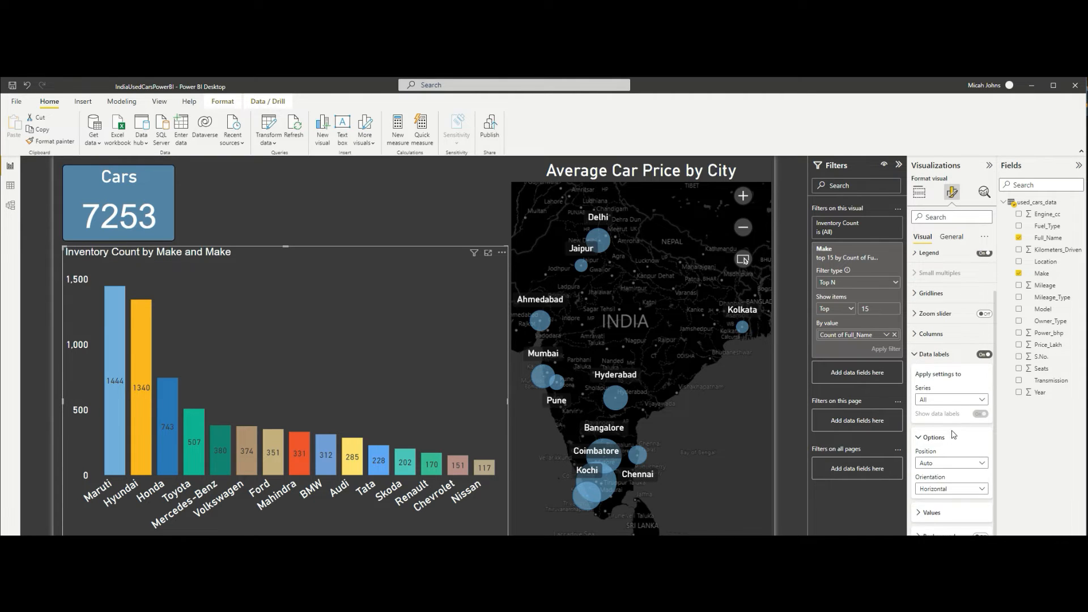
pyautogui.click(954, 436)
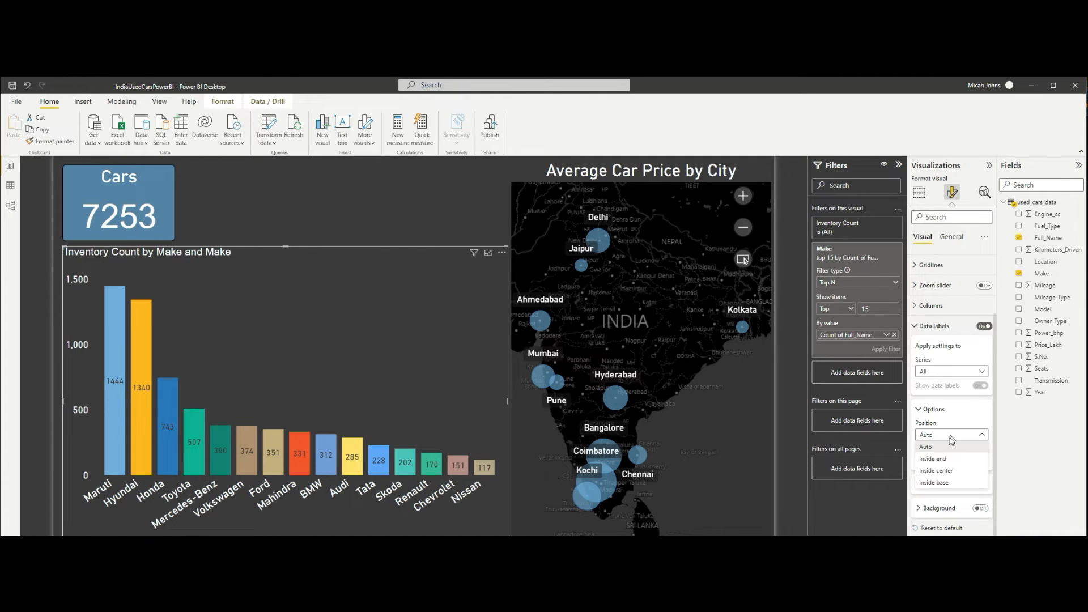
pyautogui.click(944, 460)
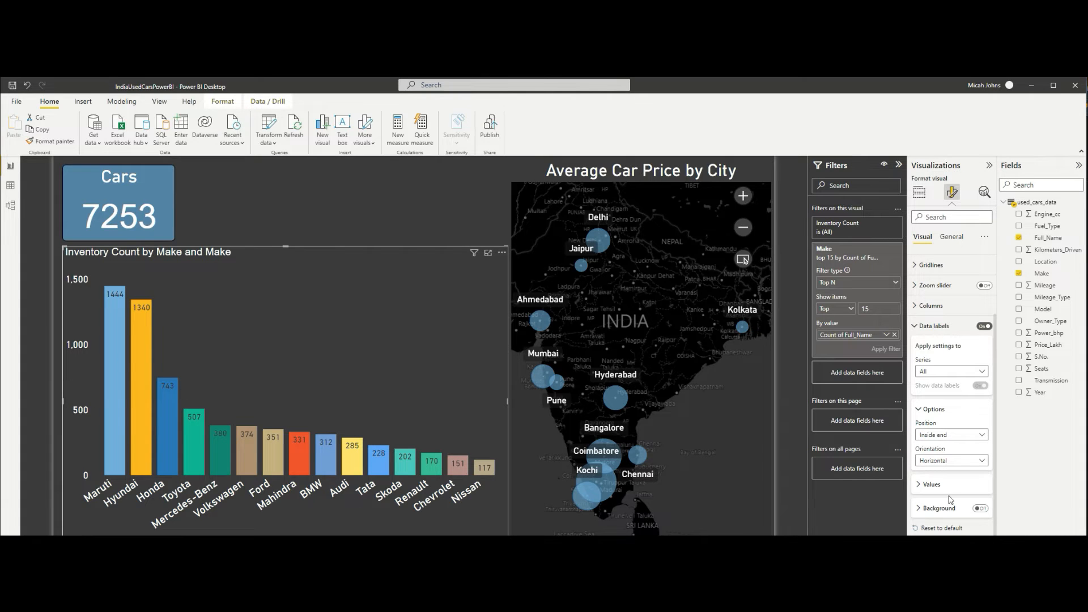
# Set the color of the column chart's data label values to white
pyautogui.click(923, 484)
pyautogui.scroll(-1, 933, 493)
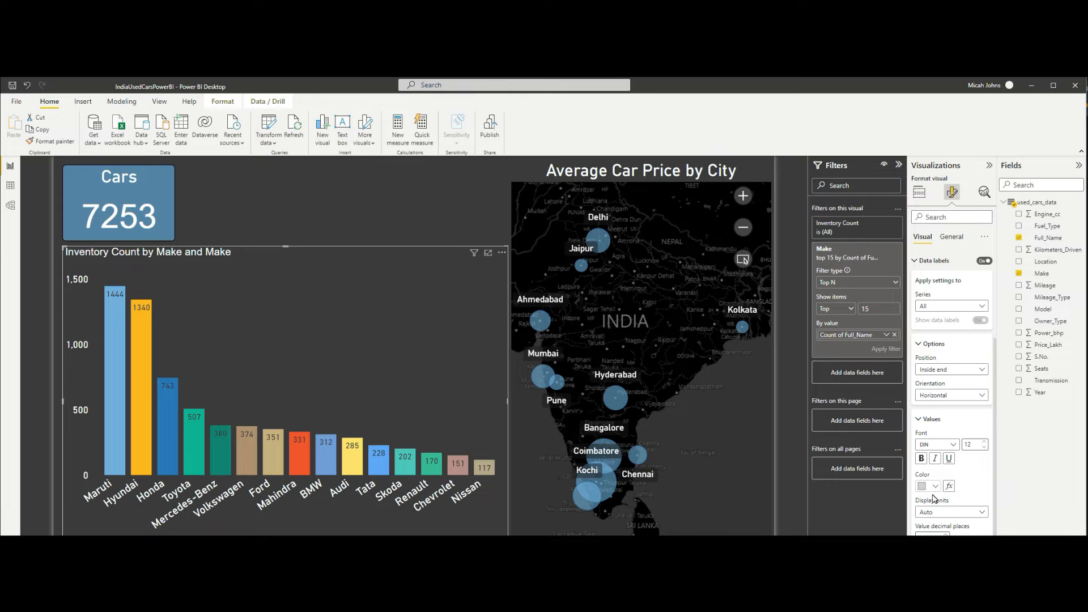
pyautogui.click(934, 486)
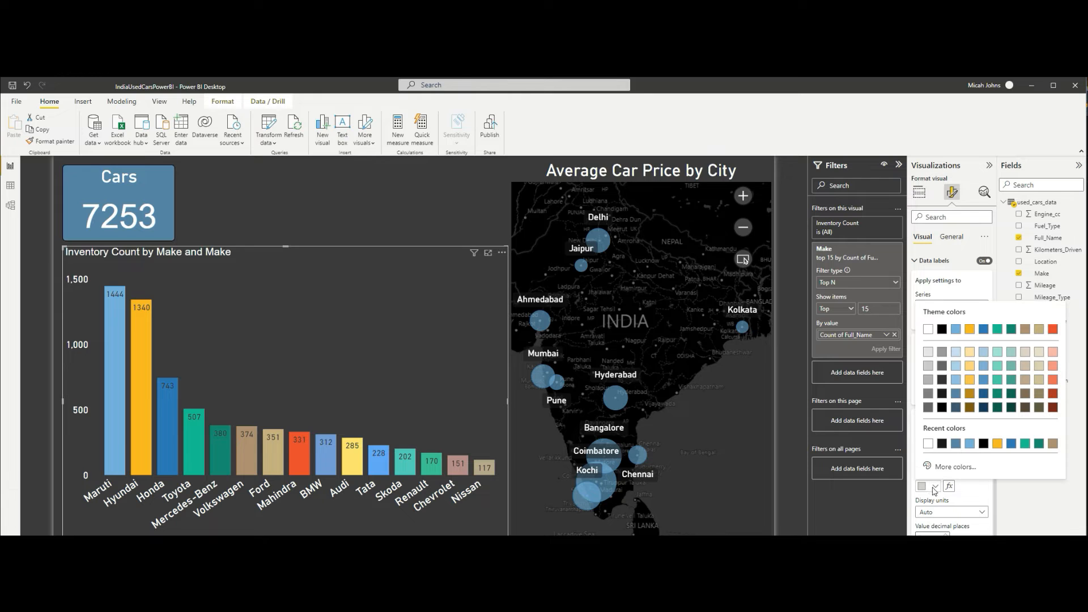
pyautogui.click(929, 329)
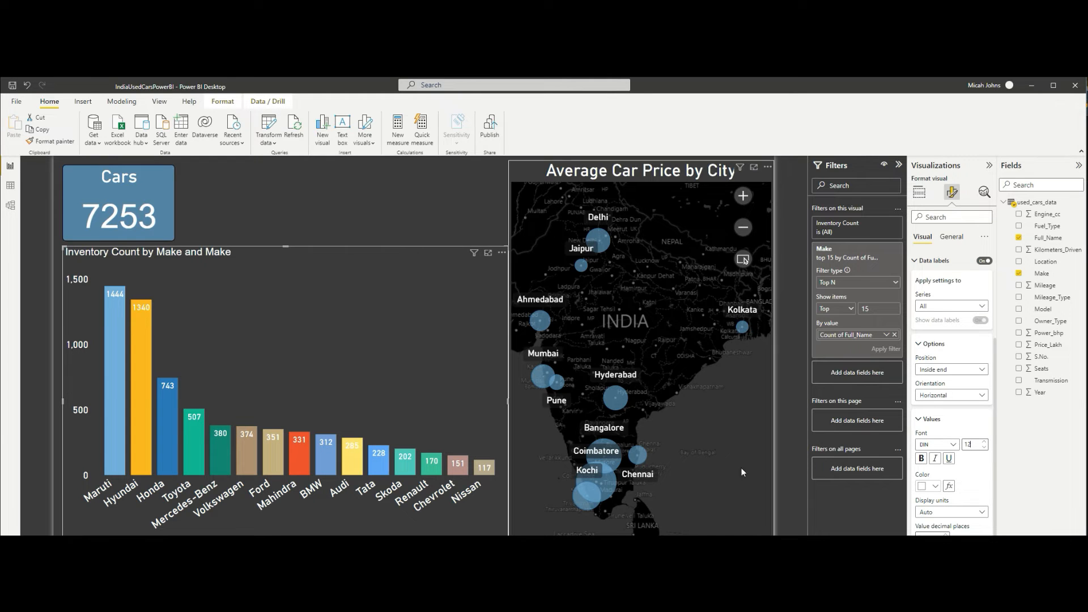
# Turn off the column chart's tooltips
pyautogui.scroll(-3, 969, 483)
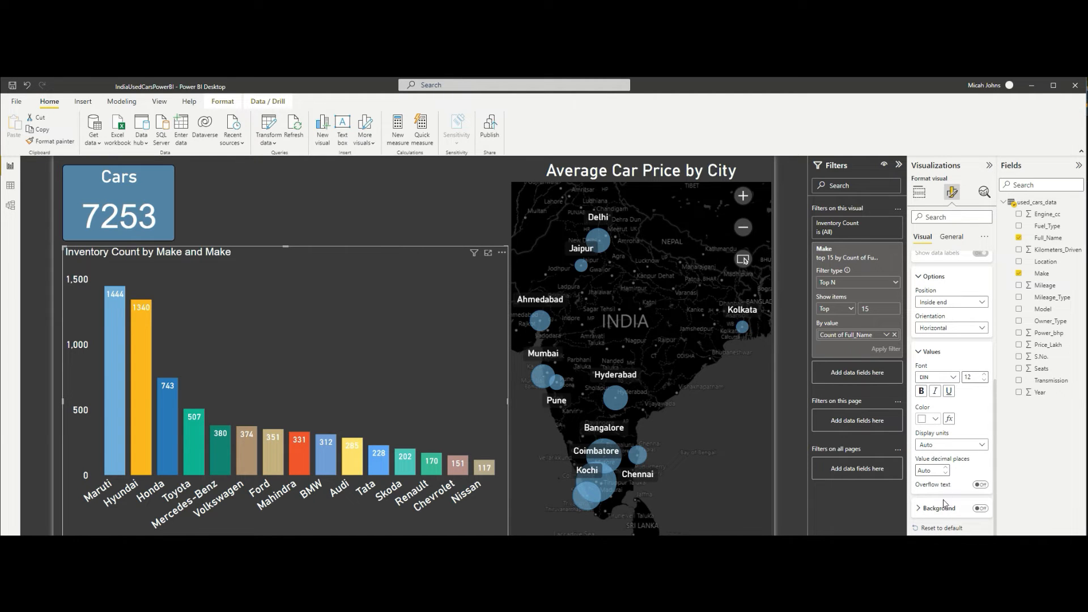
pyautogui.scroll(-3, 930, 511)
pyautogui.scroll(-2, 938, 453)
pyautogui.scroll(-4, 941, 470)
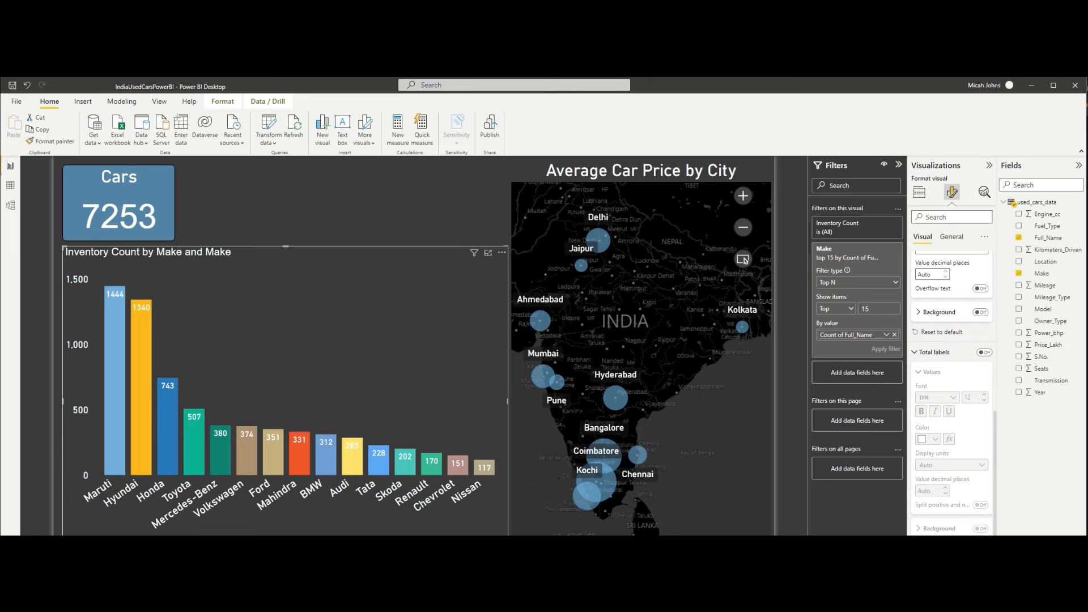
pyautogui.scroll(2, 952, 397)
pyautogui.click(951, 236)
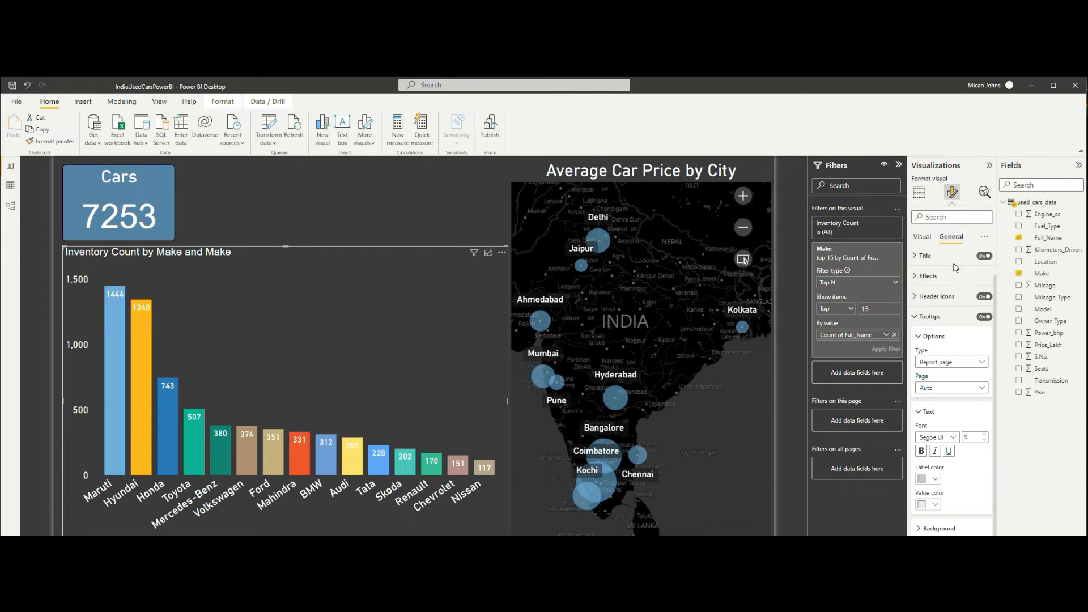
pyautogui.click(930, 316)
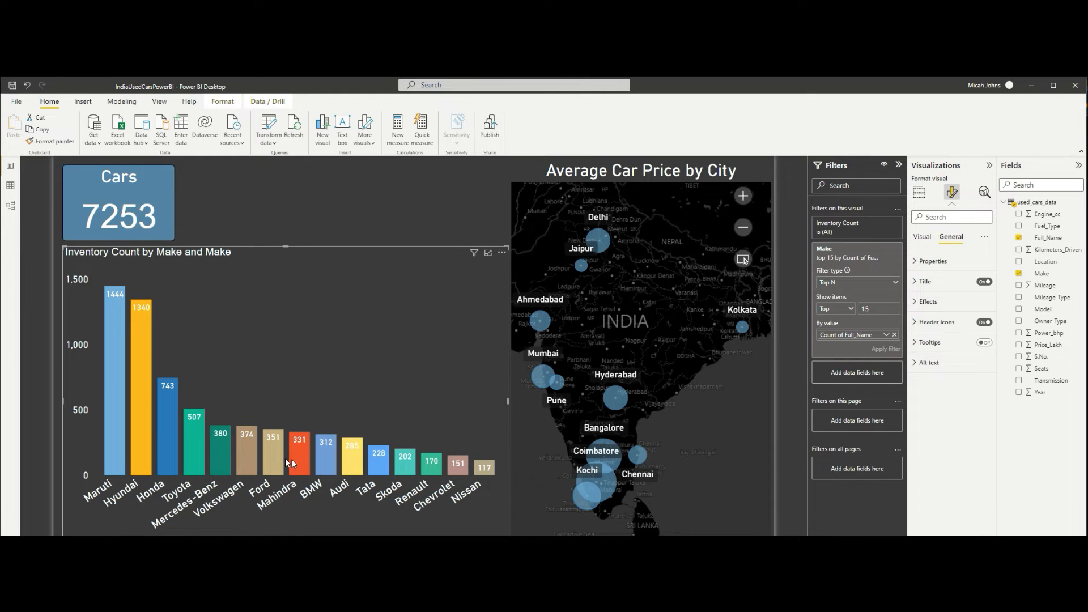
# Cross-highlight the report by each make from Ford through Volkswagen, Mercedes-Benz, Toyota, Honda and Hyundai to Maruti, and clear the highlight
pyautogui.click(264, 457)
pyautogui.click(244, 458)
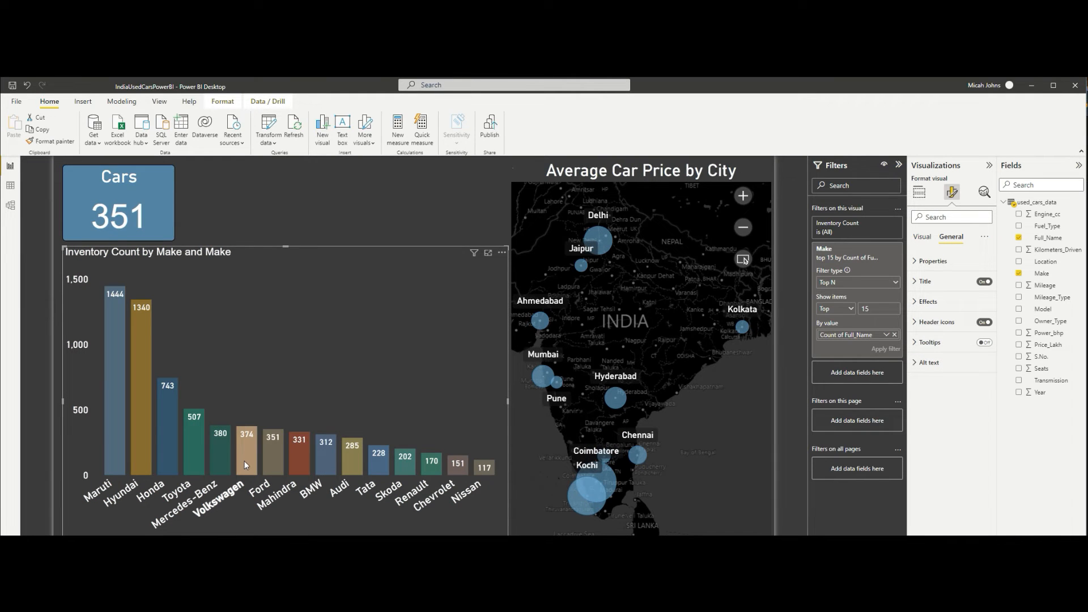
pyautogui.click(221, 458)
pyautogui.click(185, 459)
pyautogui.click(166, 445)
pyautogui.click(147, 437)
pyautogui.click(115, 446)
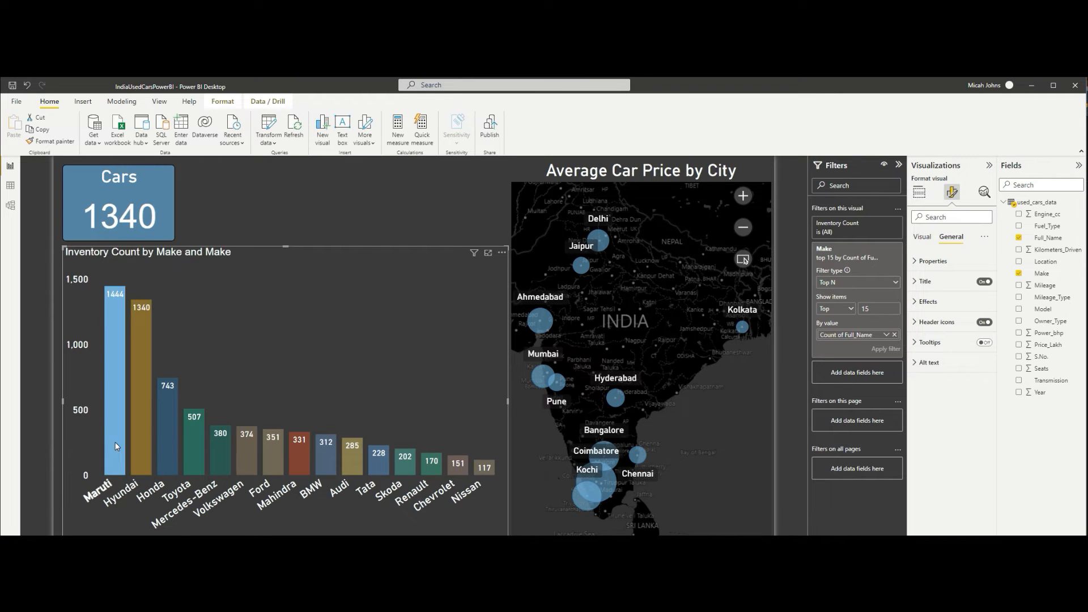
pyautogui.click(115, 446)
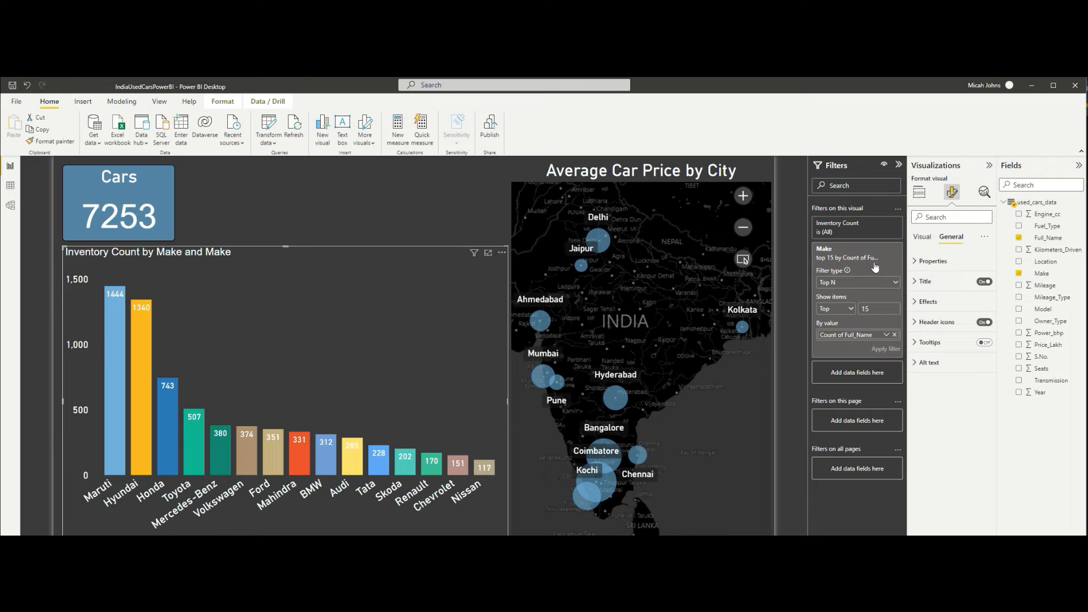
# Turn off the column chart's legend and lower the chart's top edge slightly
pyautogui.click(923, 237)
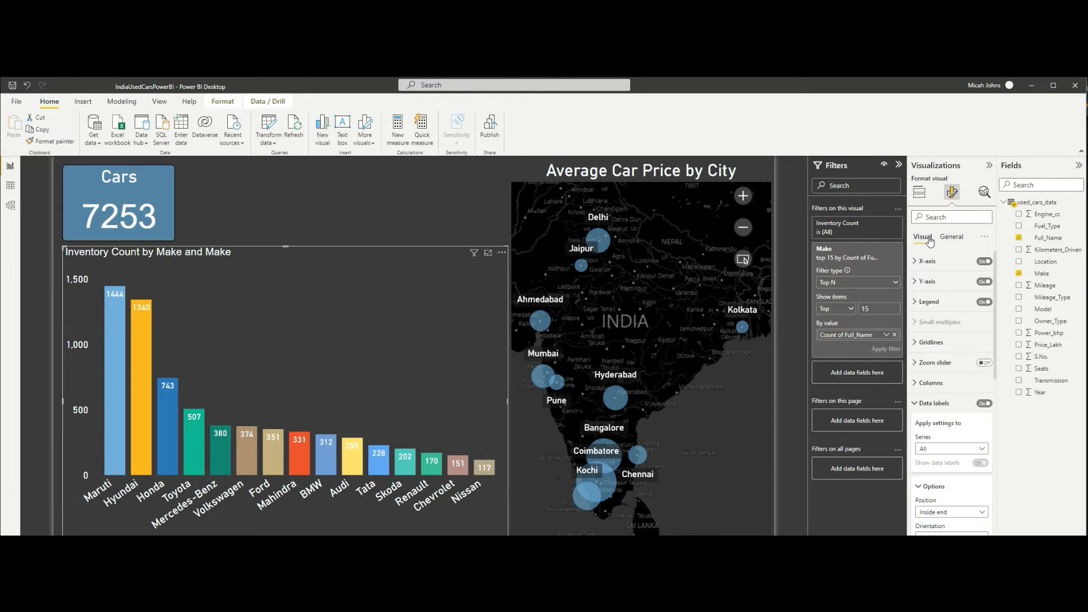
pyautogui.click(985, 302)
pyautogui.moveTo(285, 248); pyautogui.dragTo(285, 269)
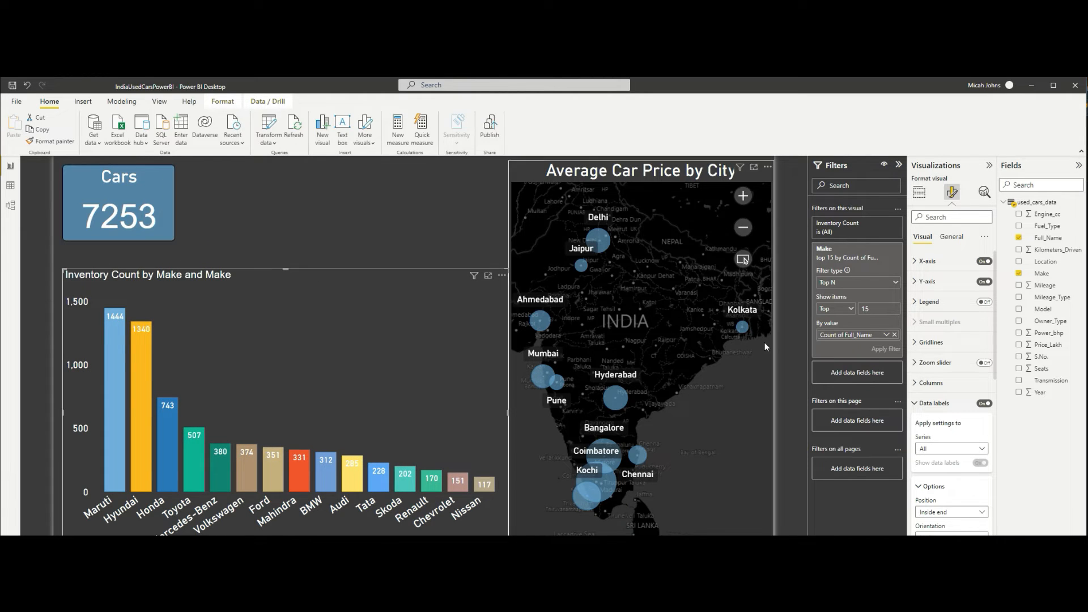
# Extend the Cars card downward to just above the column chart
pyautogui.click(162, 236)
pyautogui.moveTo(173, 240); pyautogui.dragTo(173, 262)
pyautogui.click(225, 233)
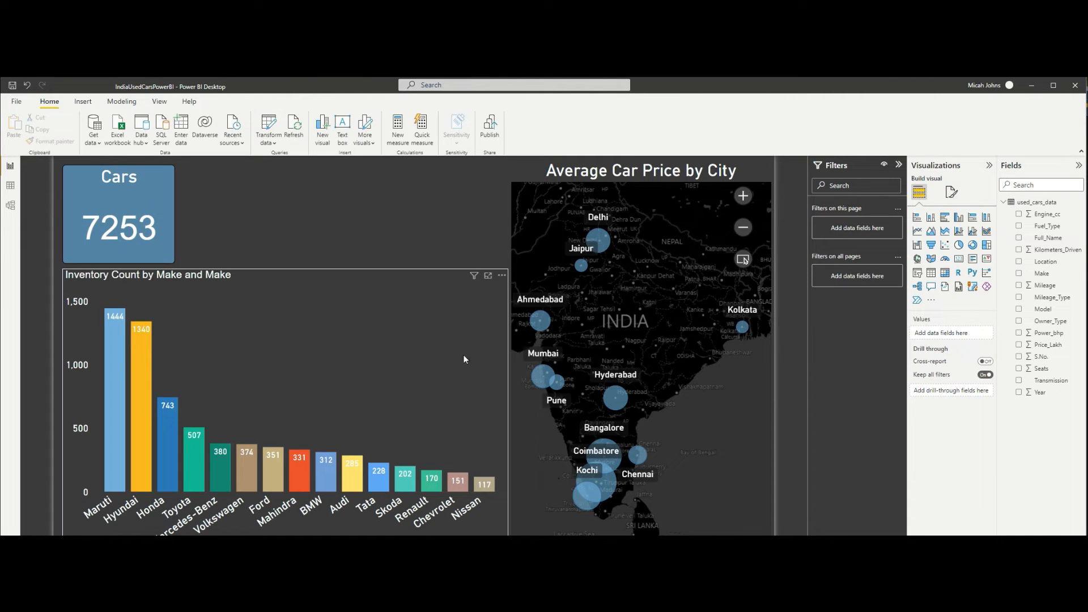
# Change the column chart's title to "Inventory Count by Make" and center it horizontally
pyautogui.click(297, 301)
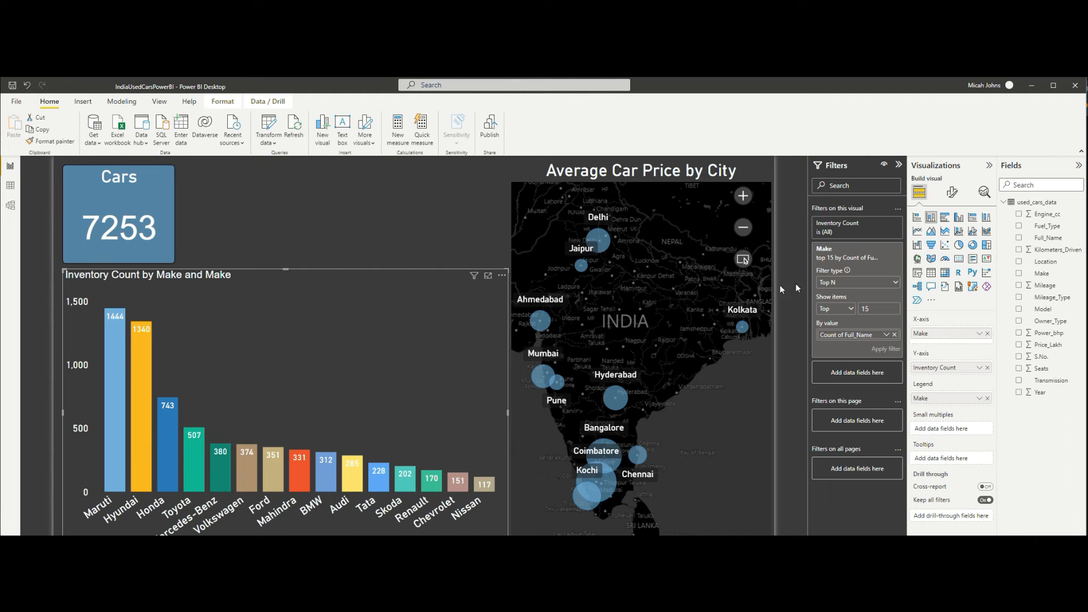
pyautogui.click(952, 192)
pyautogui.click(955, 236)
pyautogui.click(932, 262)
pyautogui.click(932, 262)
pyautogui.click(925, 281)
pyautogui.tripleClick(947, 310)
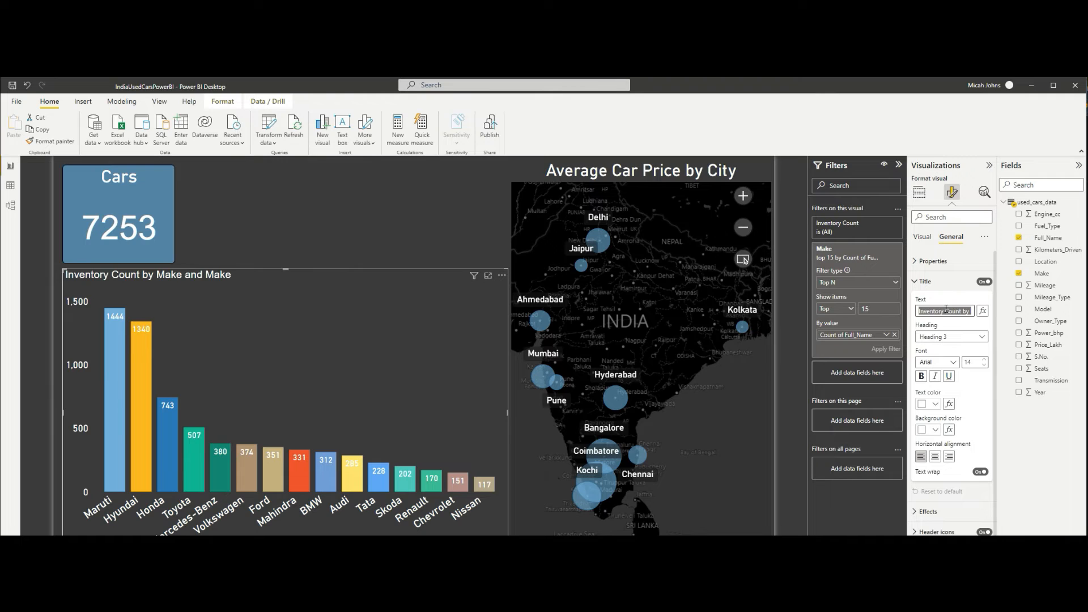
pyautogui.write('Count')
pyautogui.press('BackSpace')
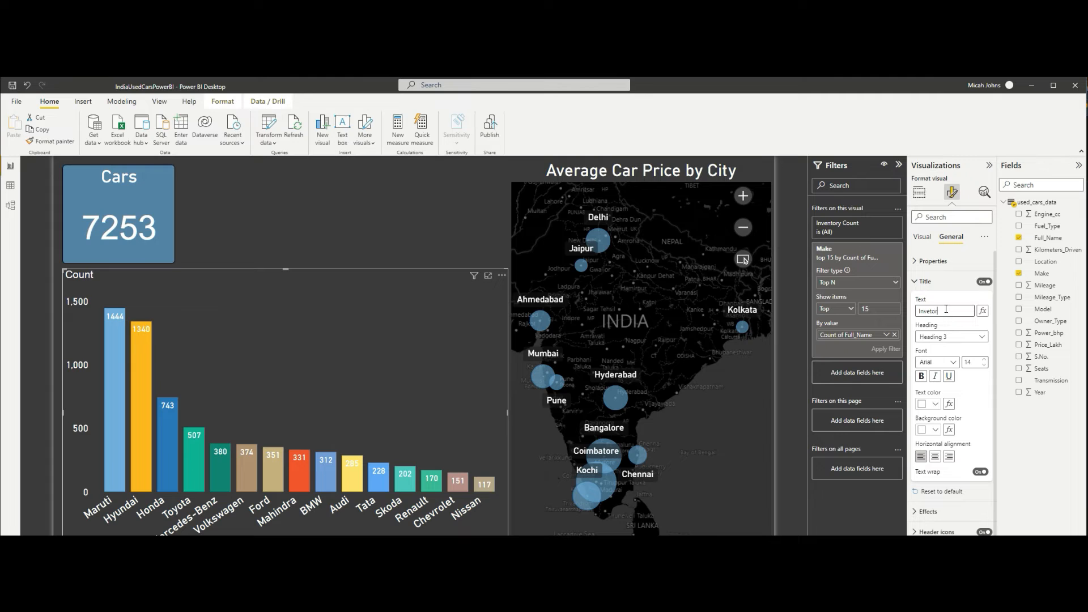
pyautogui.press('BackSpace')
pyautogui.write('Count')
pyautogui.write('by Make')
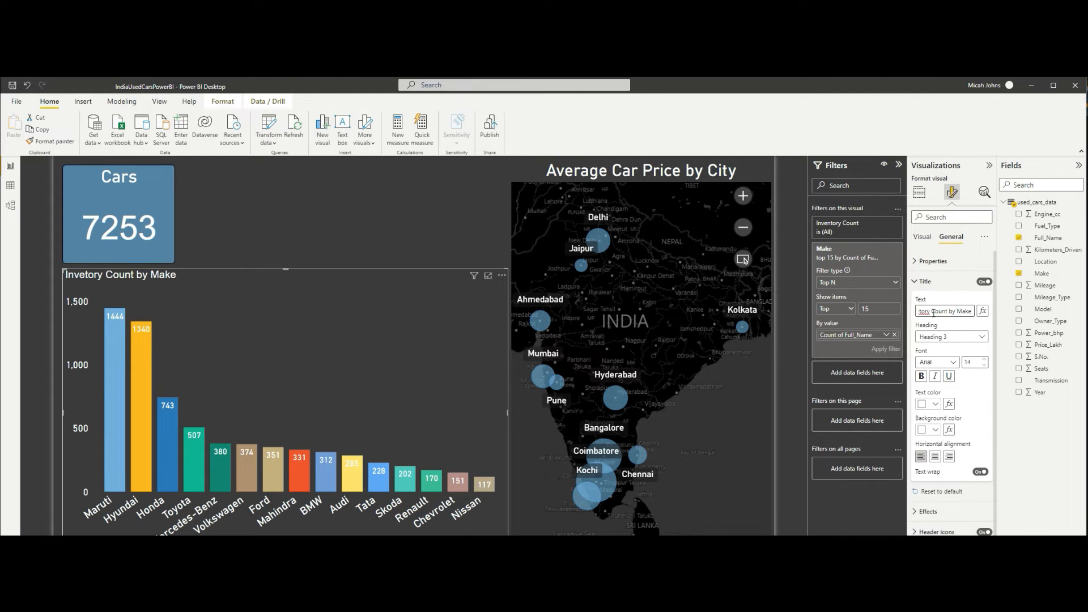
pyautogui.rightClick(927, 313)
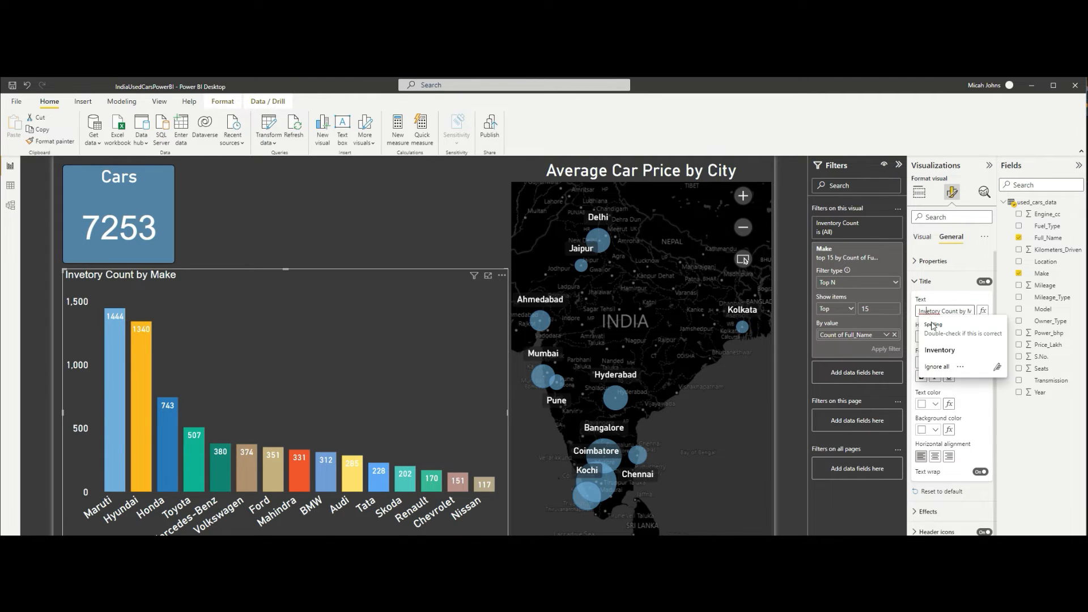
pyautogui.click(940, 350)
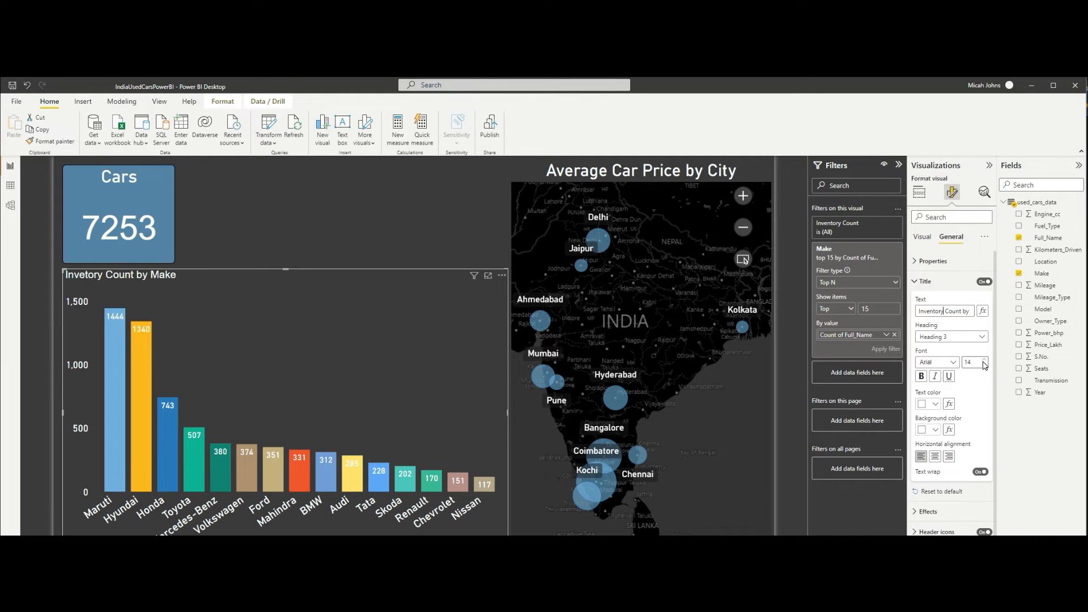
pyautogui.click(936, 457)
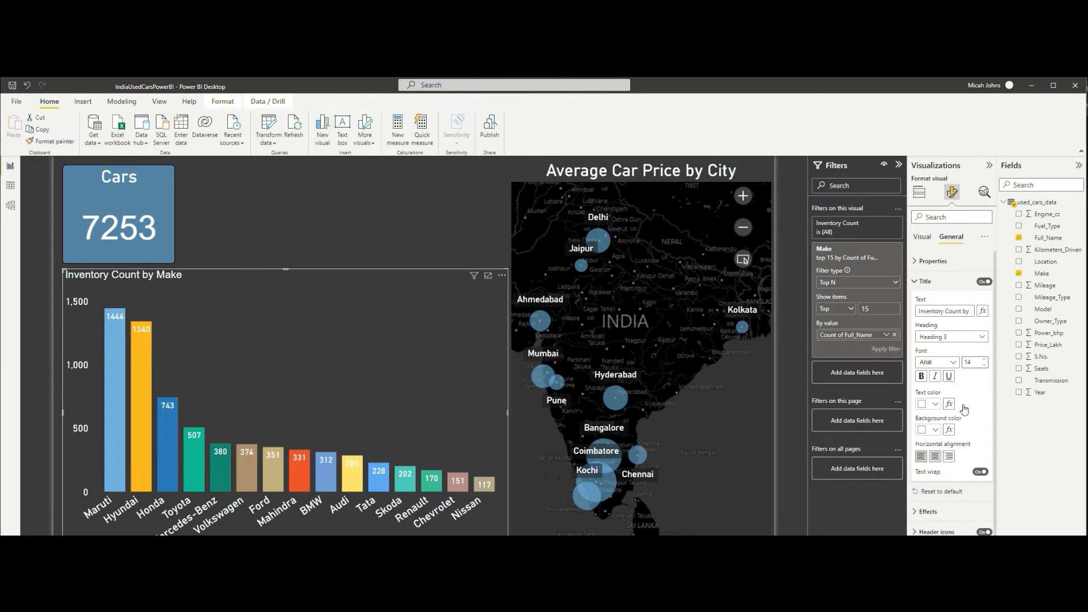
# Set the column chart's title font to DIN at size 24
pyautogui.doubleClick(981, 361)
pyautogui.write('20')
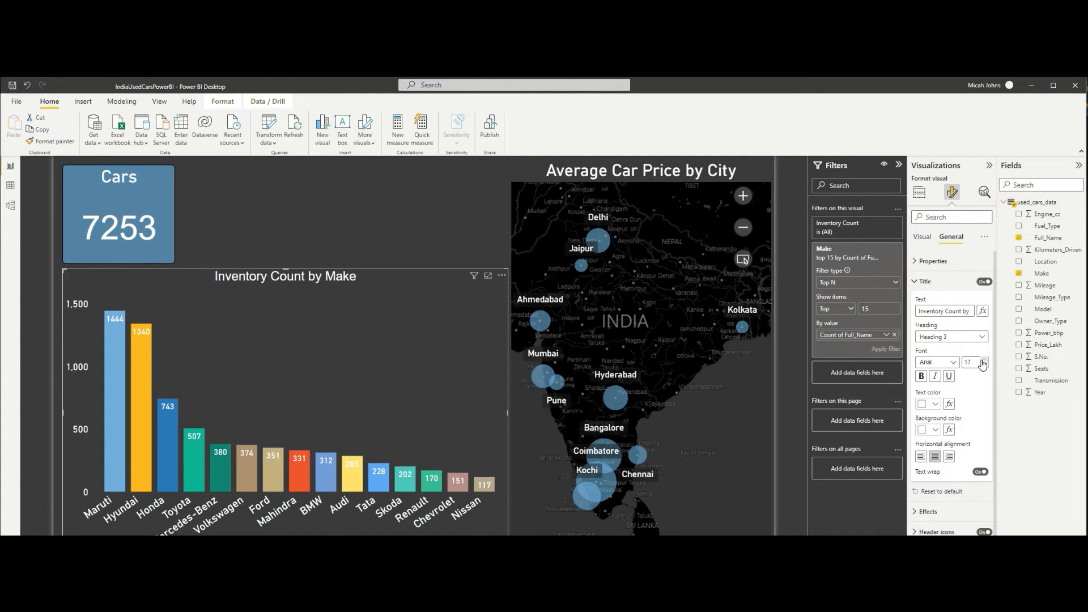
pyautogui.click(952, 363)
pyautogui.scroll(-2, 956, 502)
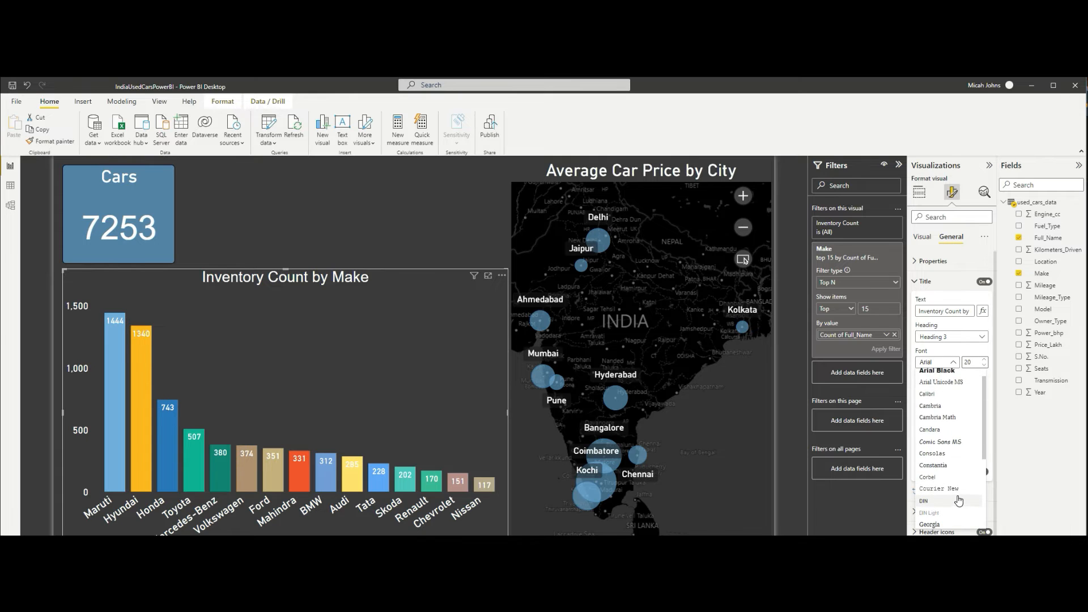
pyautogui.click(957, 498)
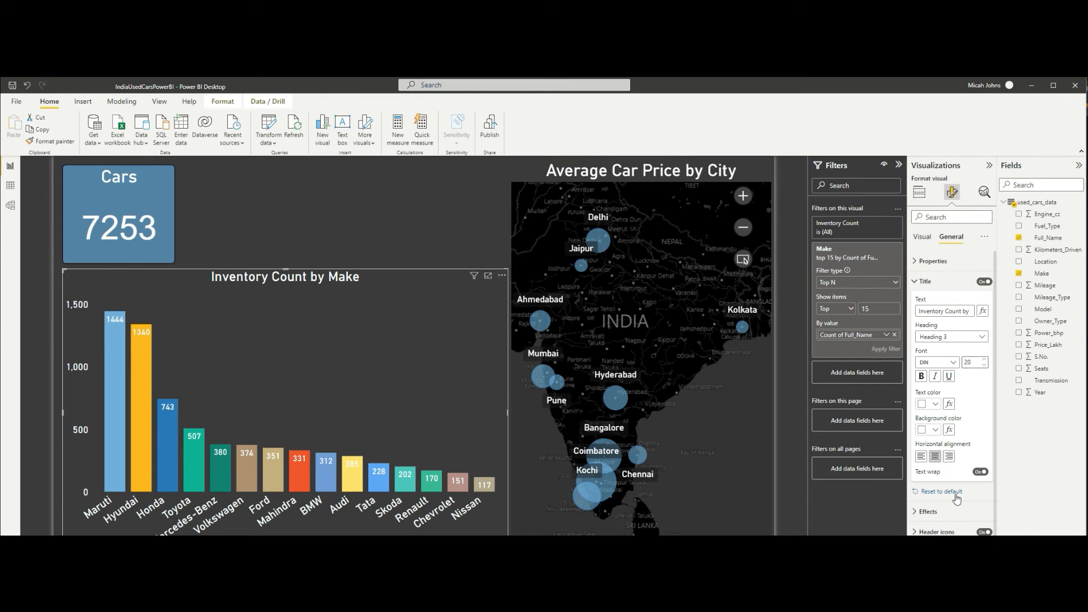
pyautogui.click(986, 360)
pyautogui.click(985, 360)
pyautogui.click(985, 360)
pyautogui.click(986, 360)
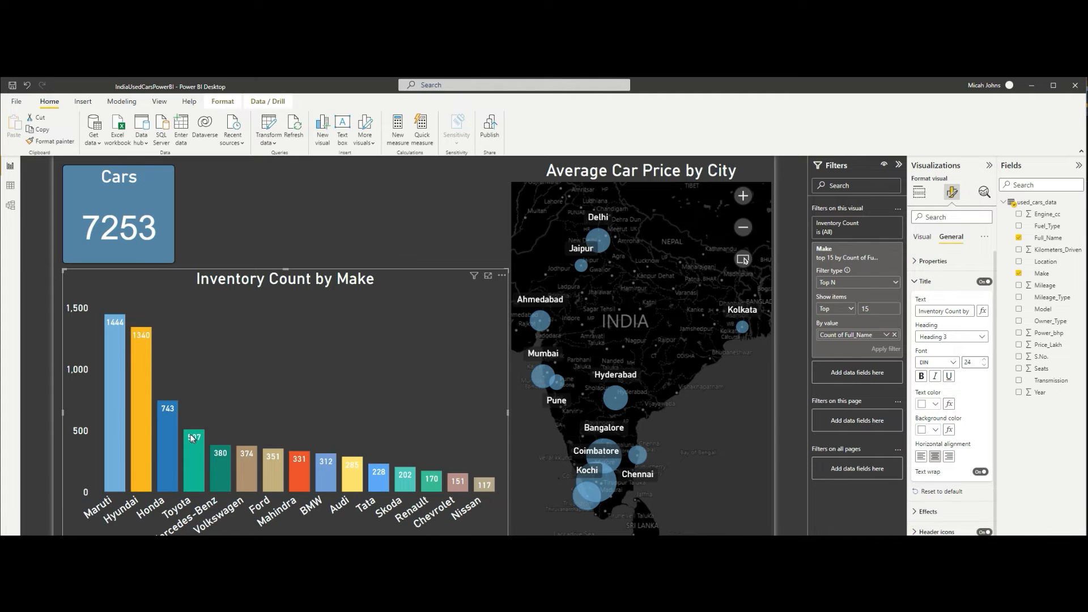
# Cross-highlight the report by Audi in the column chart and by Kolkata and Delhi on the map, clearing each highlight
pyautogui.click(312, 246)
pyautogui.click(347, 473)
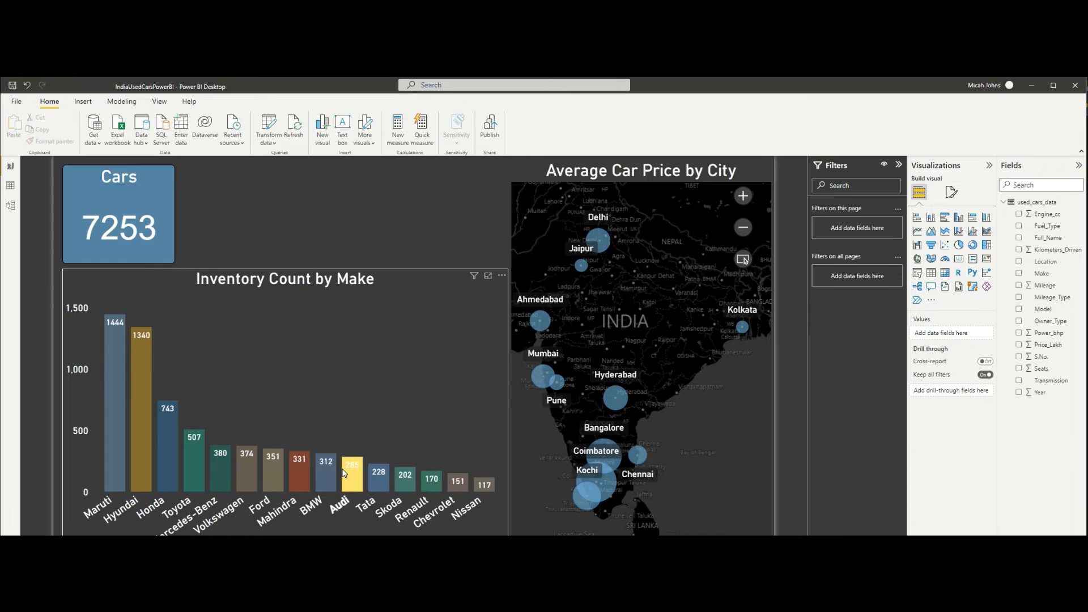
pyautogui.click(348, 474)
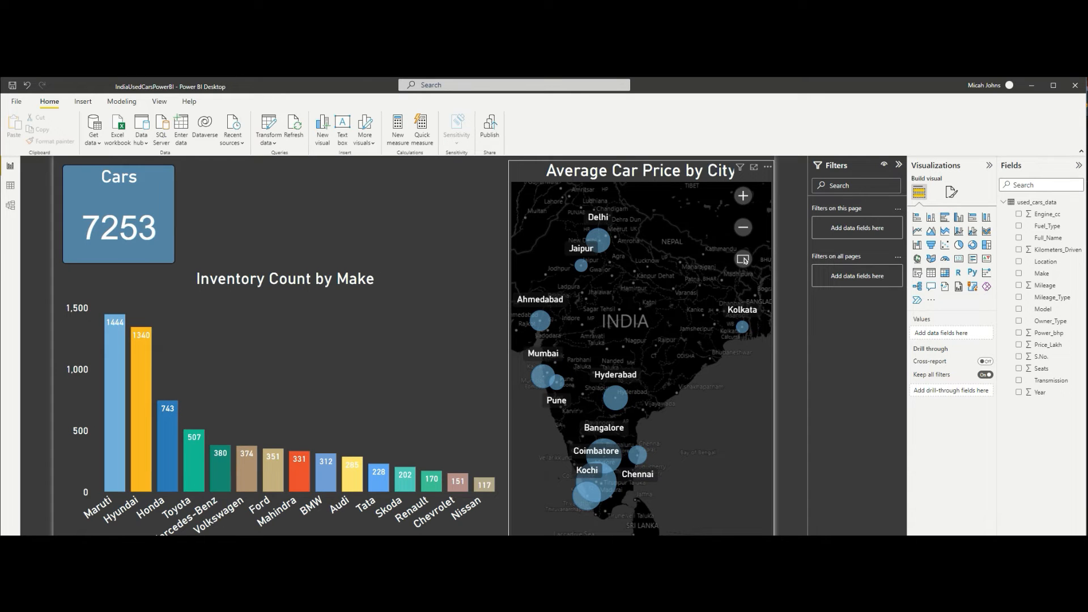
pyautogui.click(742, 328)
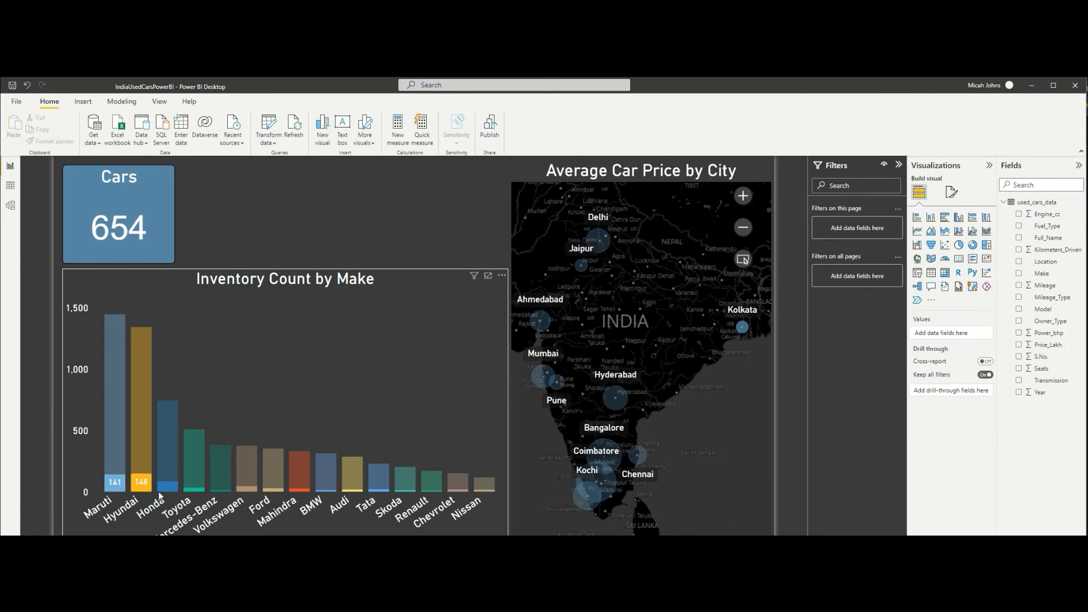
pyautogui.click(706, 373)
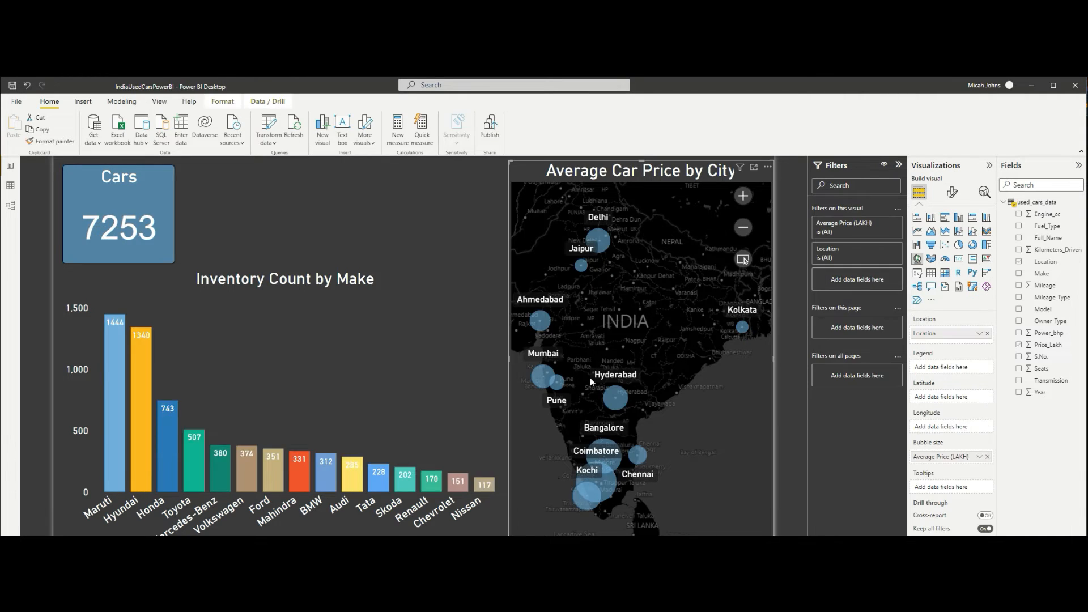
pyautogui.scroll(5, 652, 363)
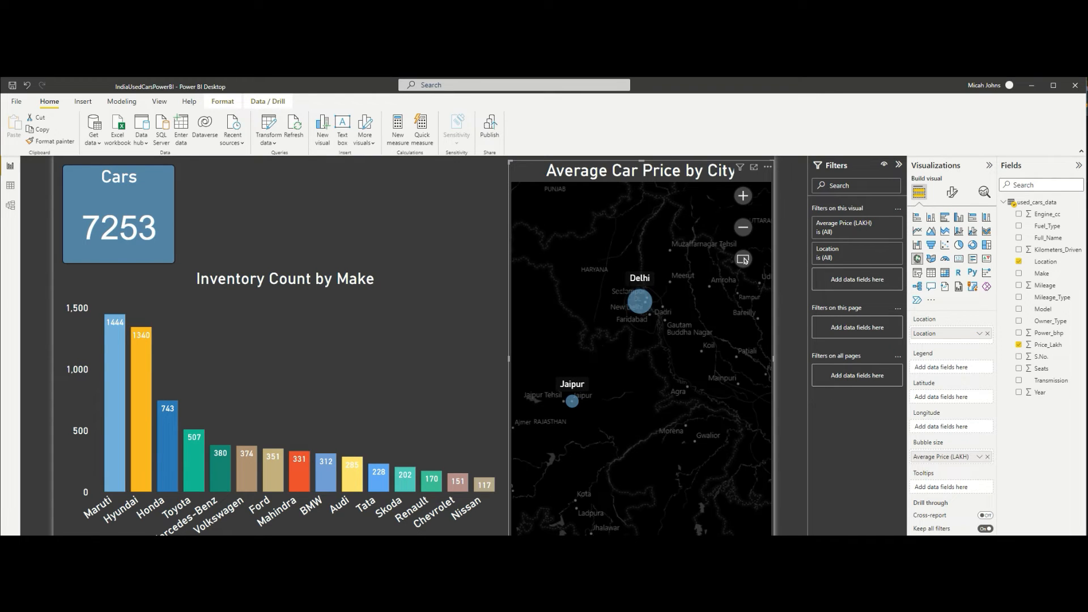
pyautogui.moveTo(612, 275); pyautogui.dragTo(672, 357)
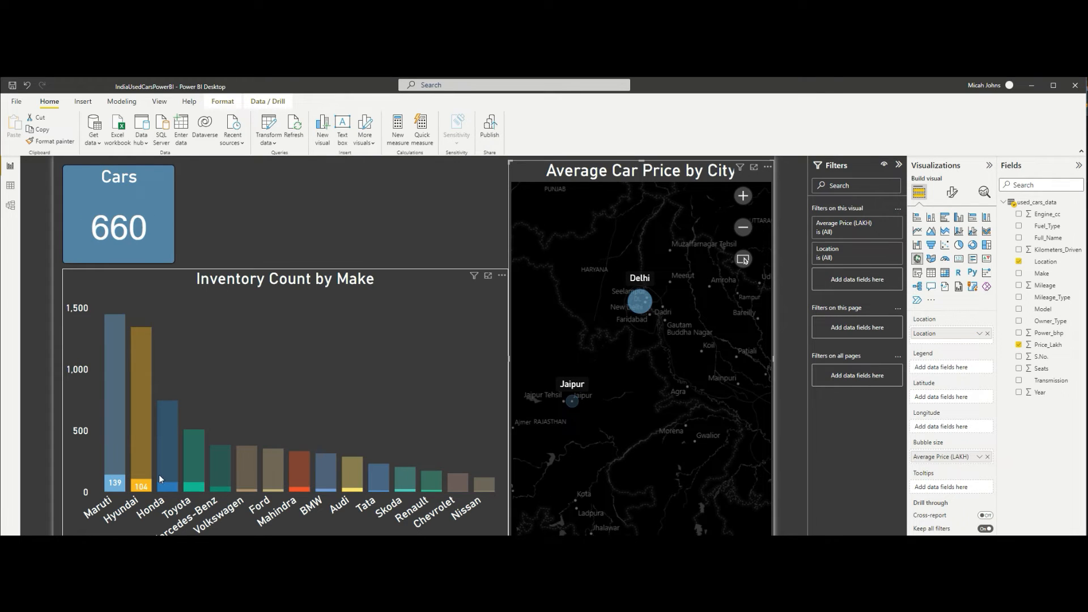
pyautogui.click(717, 292)
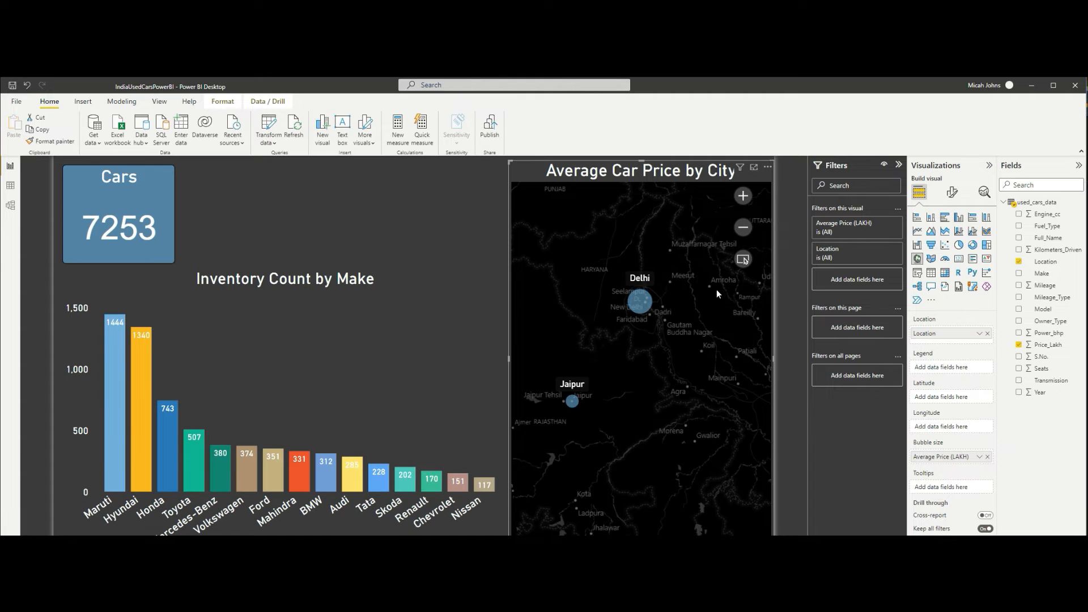
pyautogui.moveTo(597, 397); pyautogui.dragTo(641, 369)
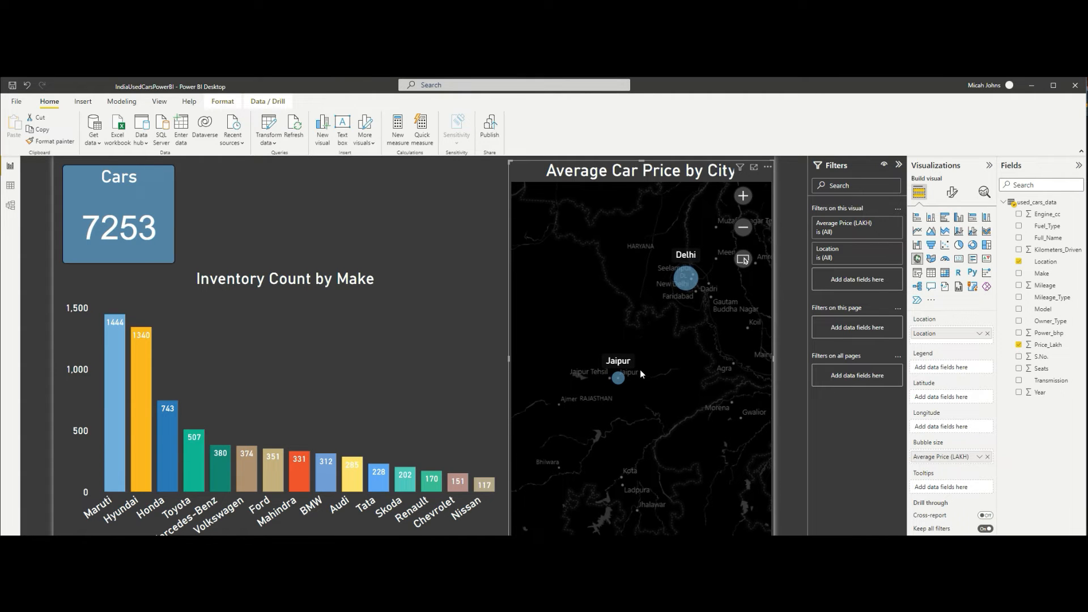
# Duplicate the Cars card twice and arrange the copies in a row beside the original above the column chart
pyautogui.click(139, 202)
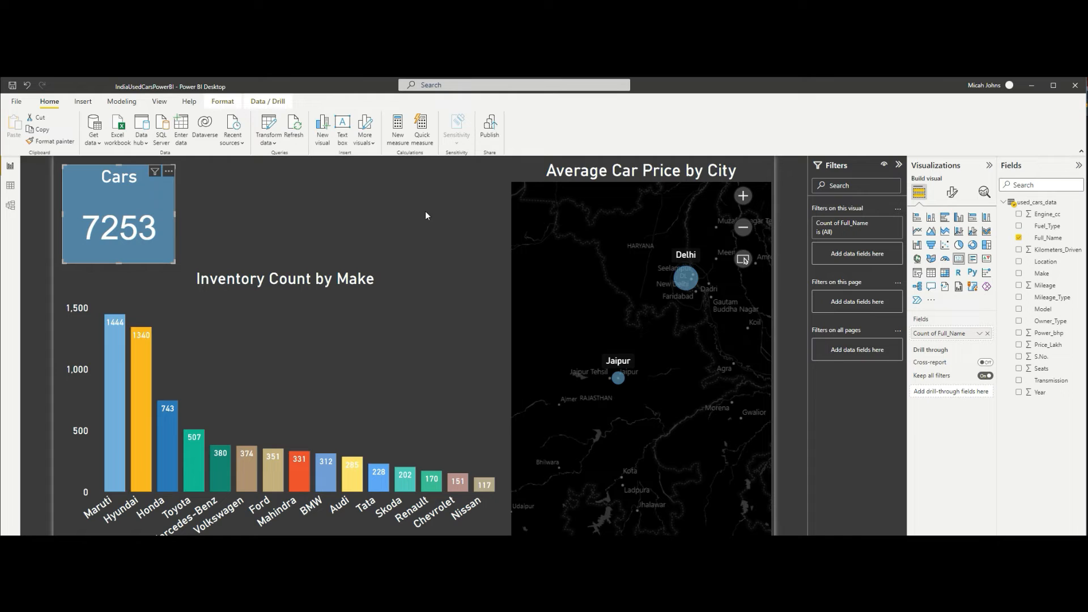
pyautogui.hotkey('ctrl', 'c')
pyautogui.hotkey('ctrl', 'v')
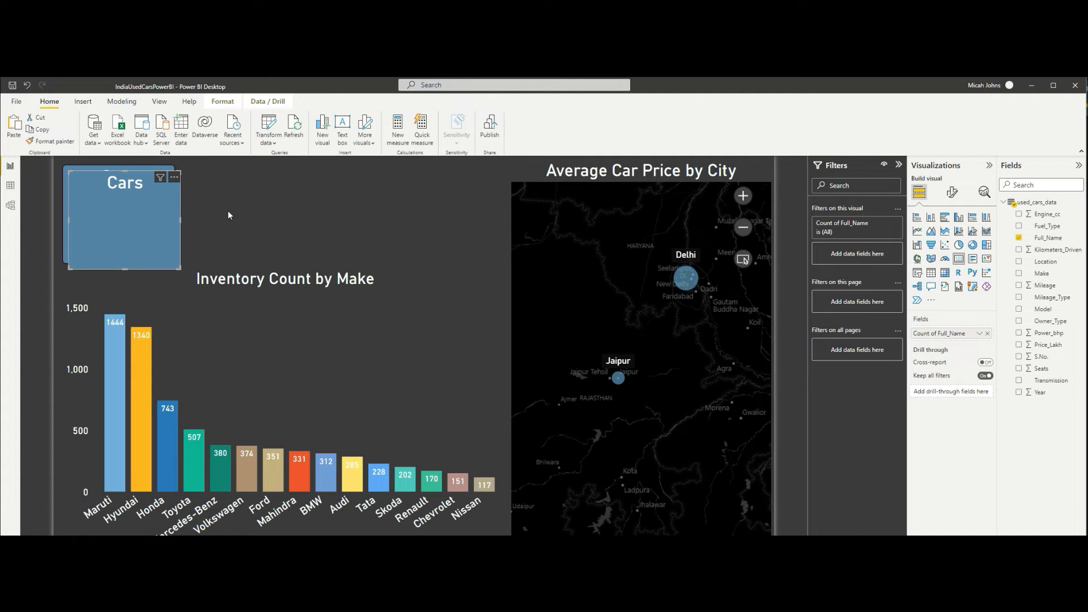
pyautogui.moveTo(217, 210); pyautogui.dragTo(474, 195)
pyautogui.hotkey('ctrl', 'v')
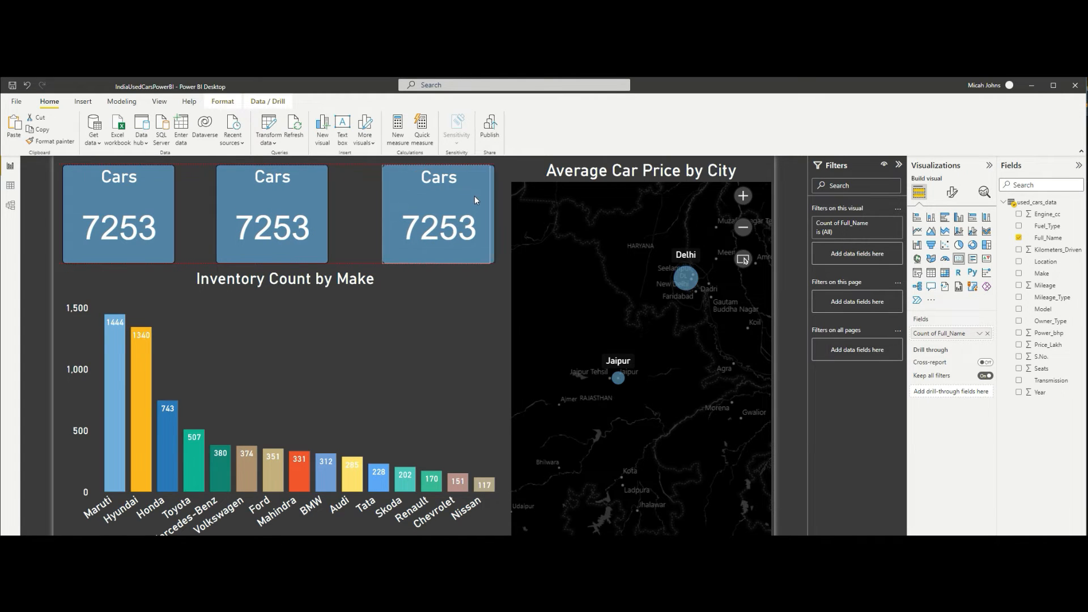
pyautogui.moveTo(318, 191); pyautogui.dragTo(326, 192)
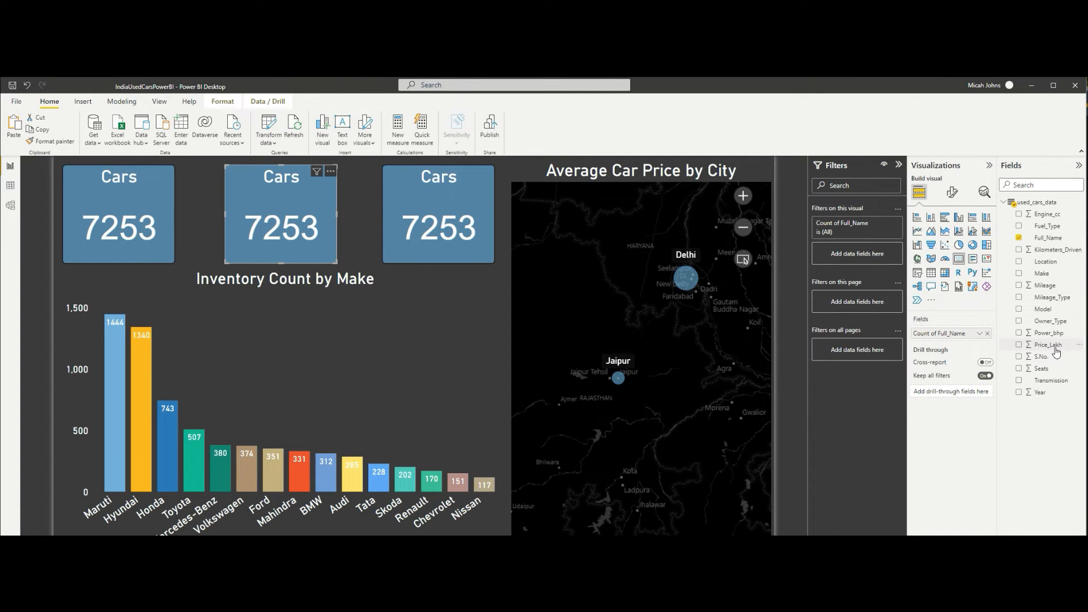
# Make the middle card show the average of Price_Lakh and title it "Average Price"
pyautogui.moveTo(1039, 346); pyautogui.dragTo(958, 334)
pyautogui.click(982, 334)
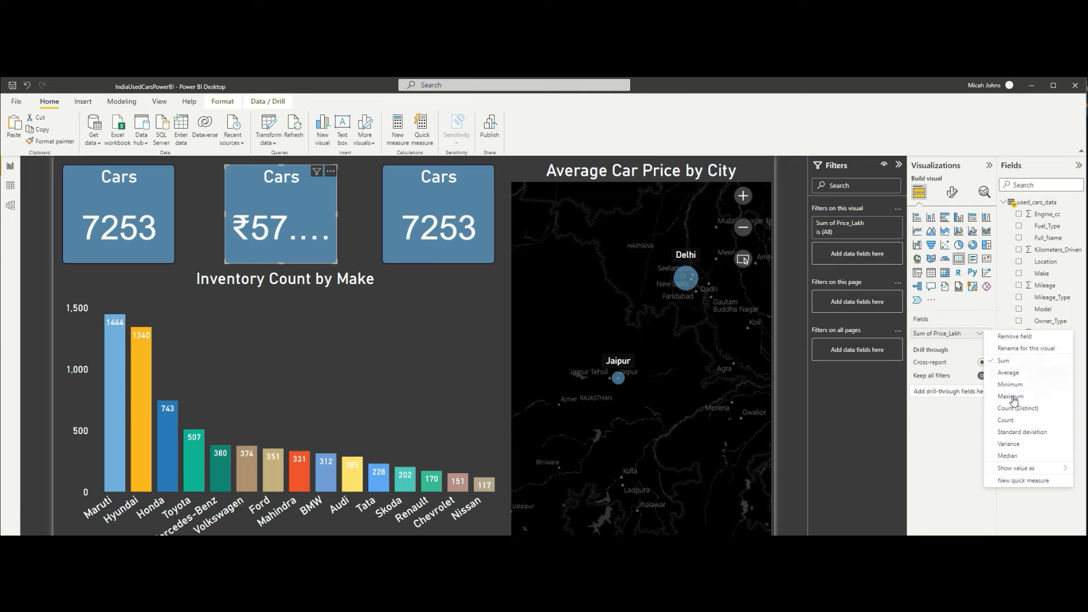
pyautogui.click(1008, 372)
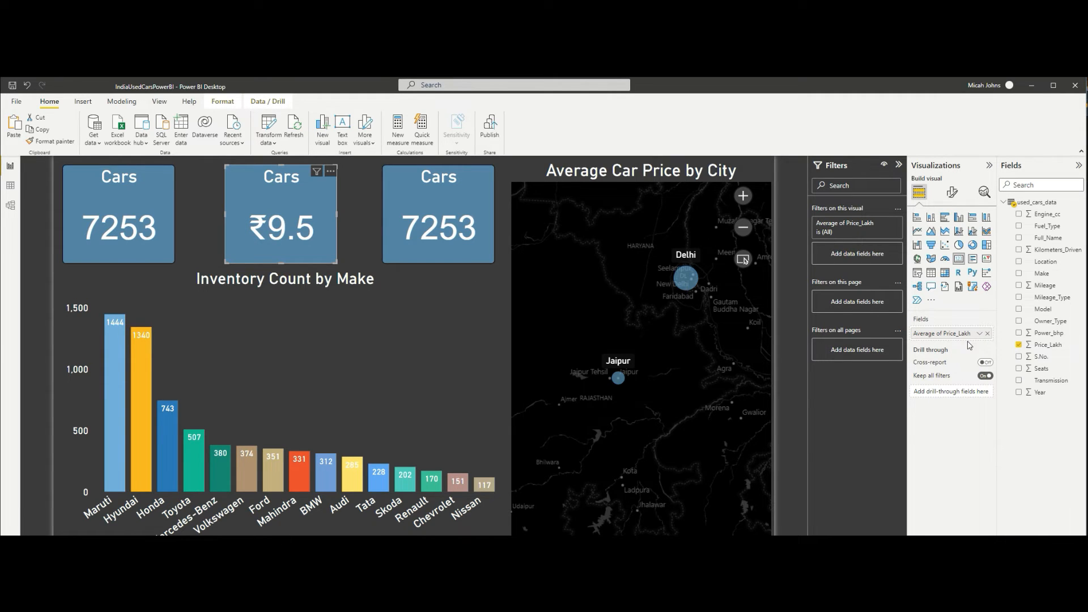
pyautogui.click(948, 195)
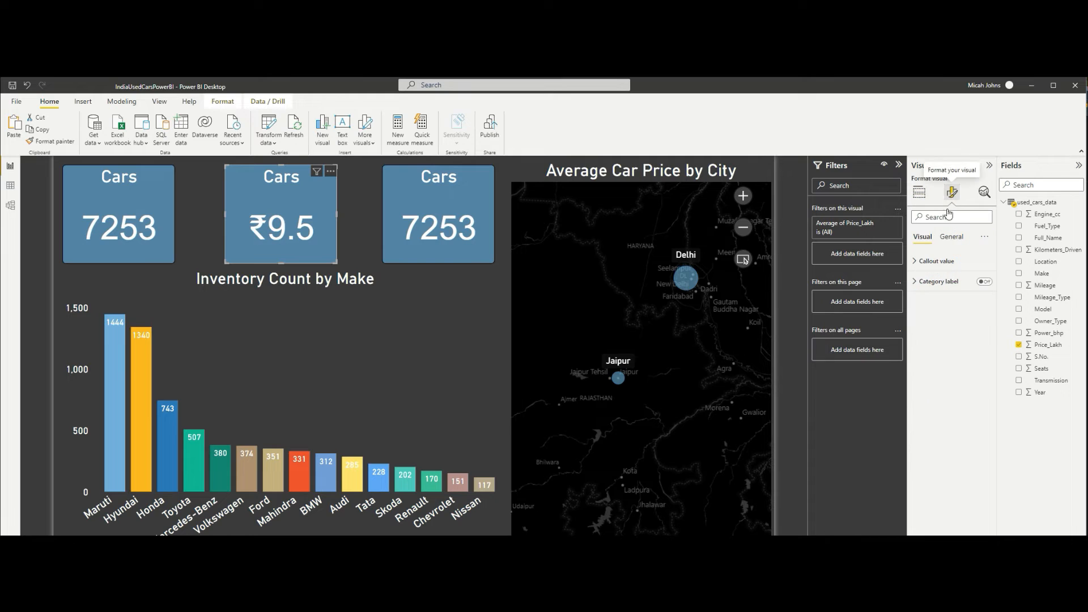
pyautogui.click(920, 283)
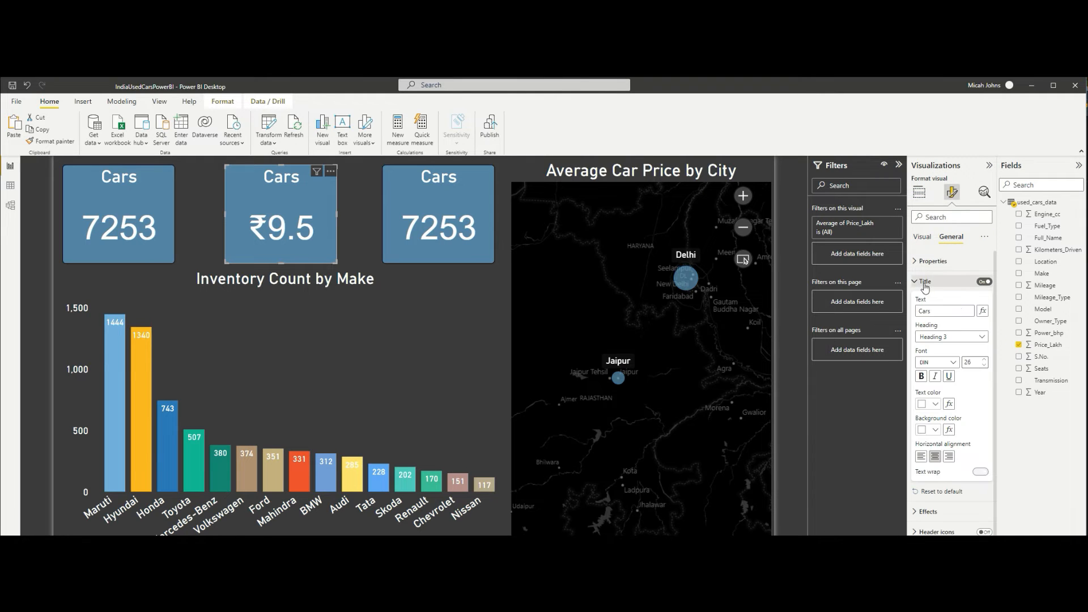
pyautogui.doubleClick(938, 311)
pyautogui.write('Average Price')
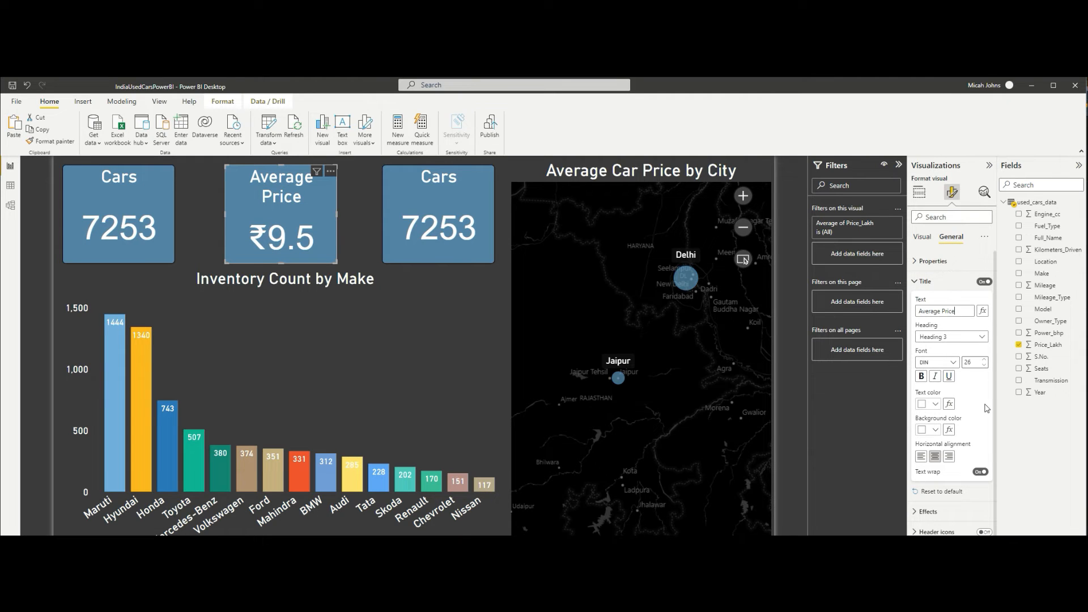
# Title the third card "Average Mileage" and make it show the average of Mileage
pyautogui.click(425, 218)
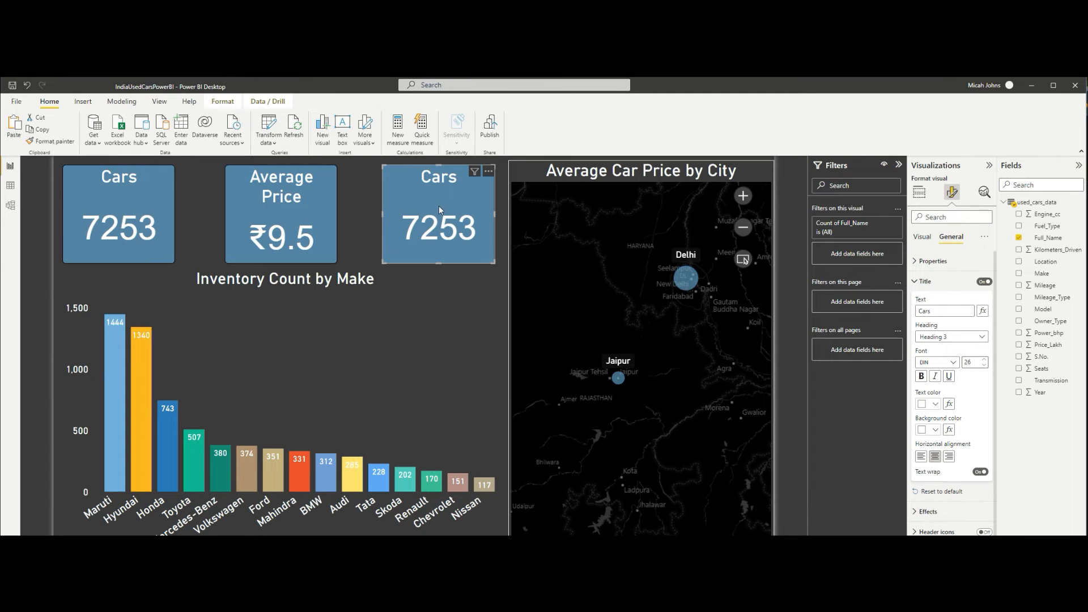
pyautogui.doubleClick(952, 312)
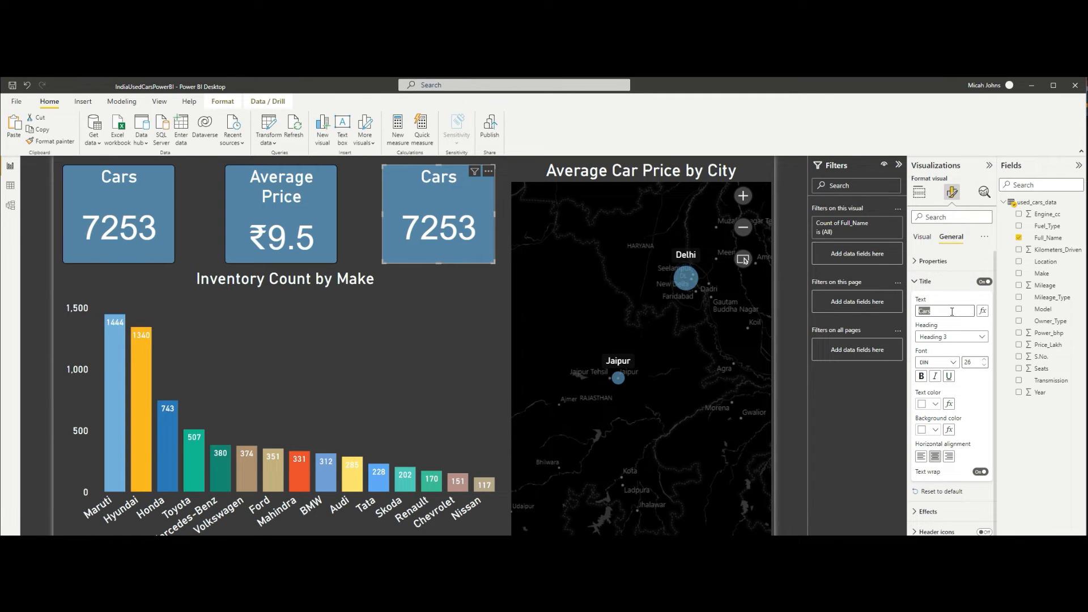
pyautogui.write('Average Mileage')
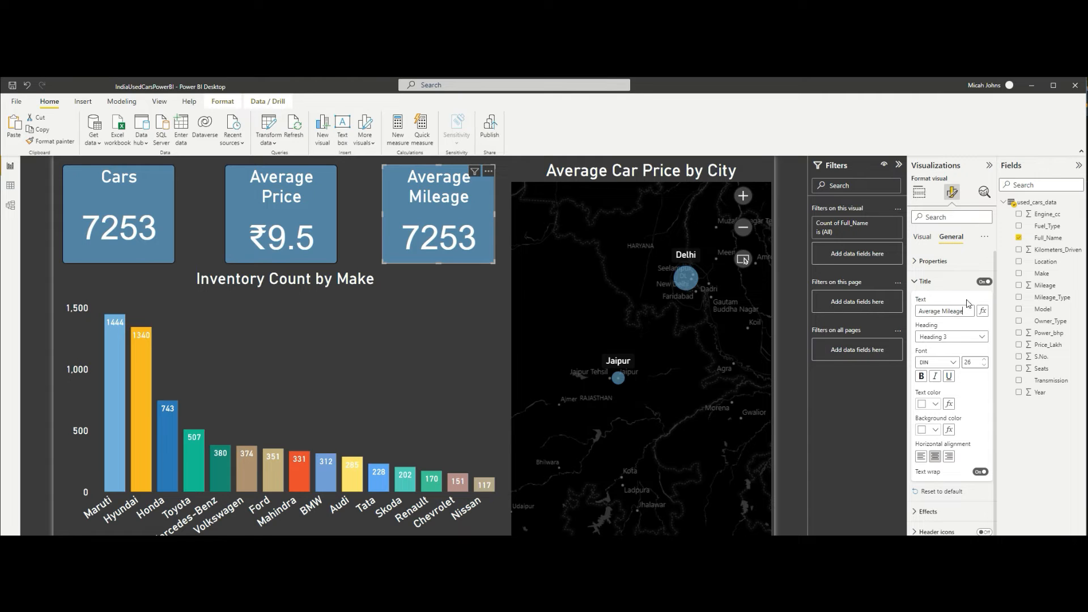
pyautogui.click(923, 237)
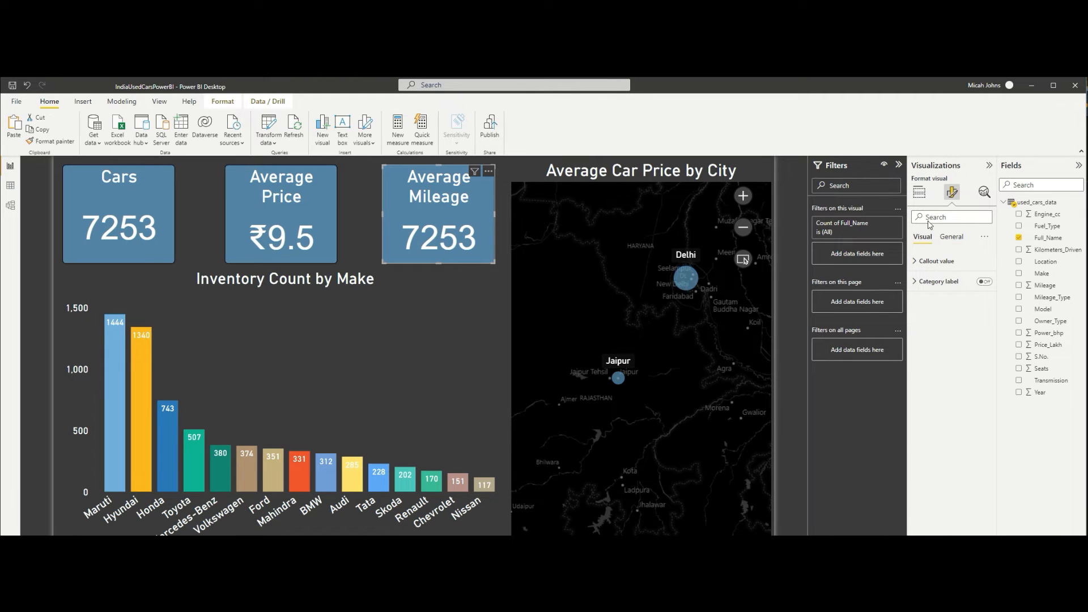
pyautogui.click(919, 195)
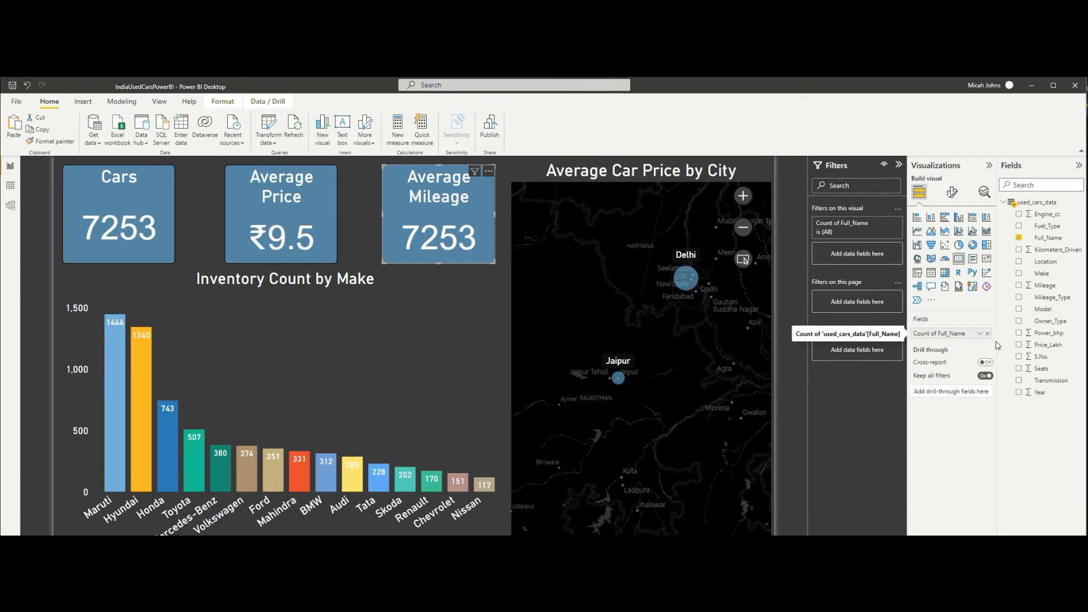
pyautogui.moveTo(1049, 286); pyautogui.dragTo(984, 333)
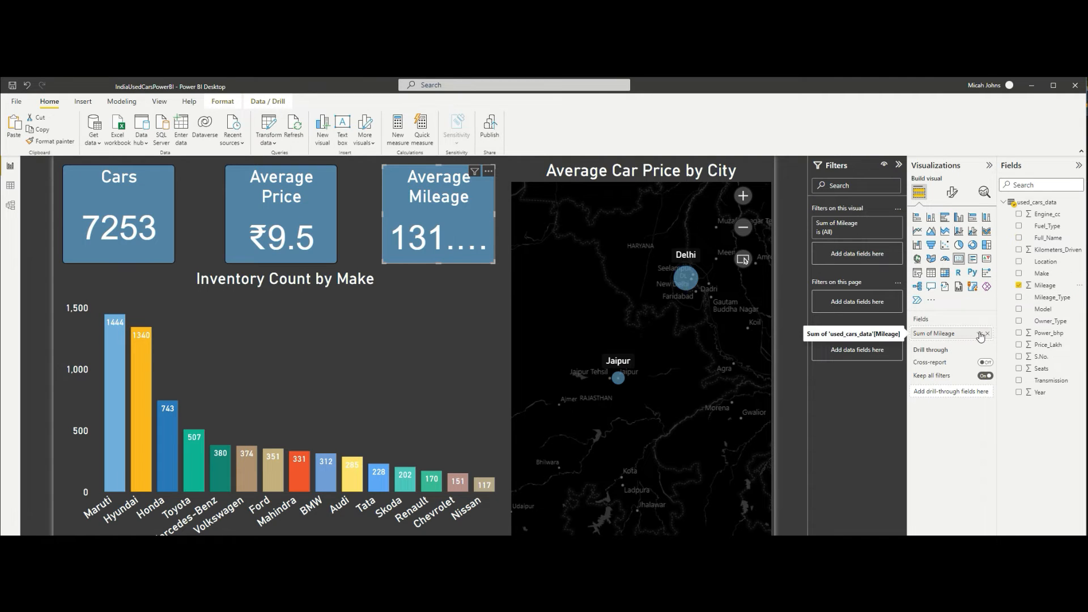
pyautogui.click(980, 334)
pyautogui.click(1011, 380)
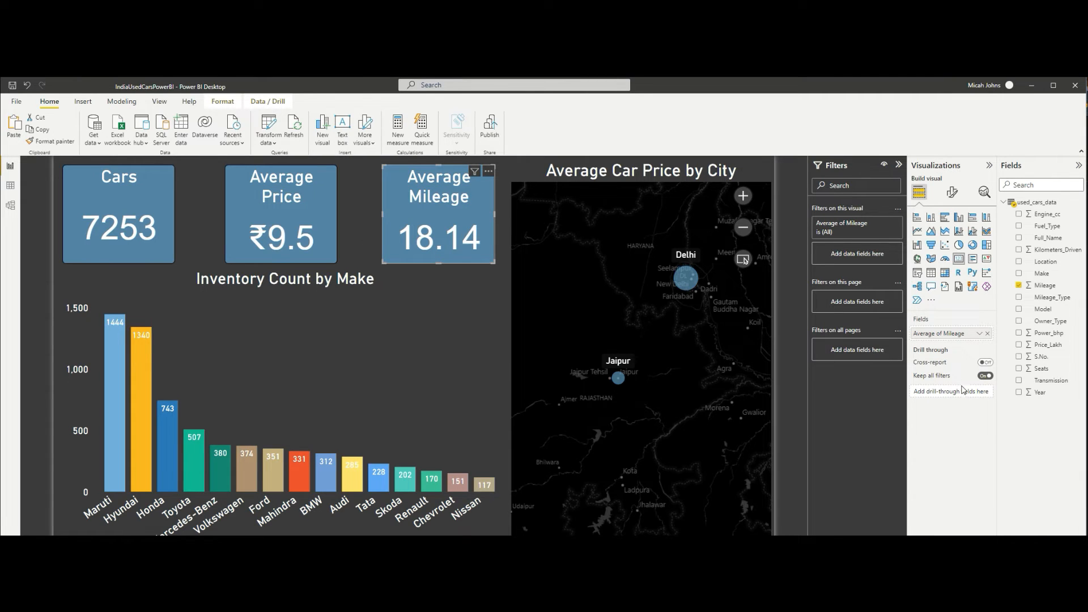
pyautogui.click(978, 335)
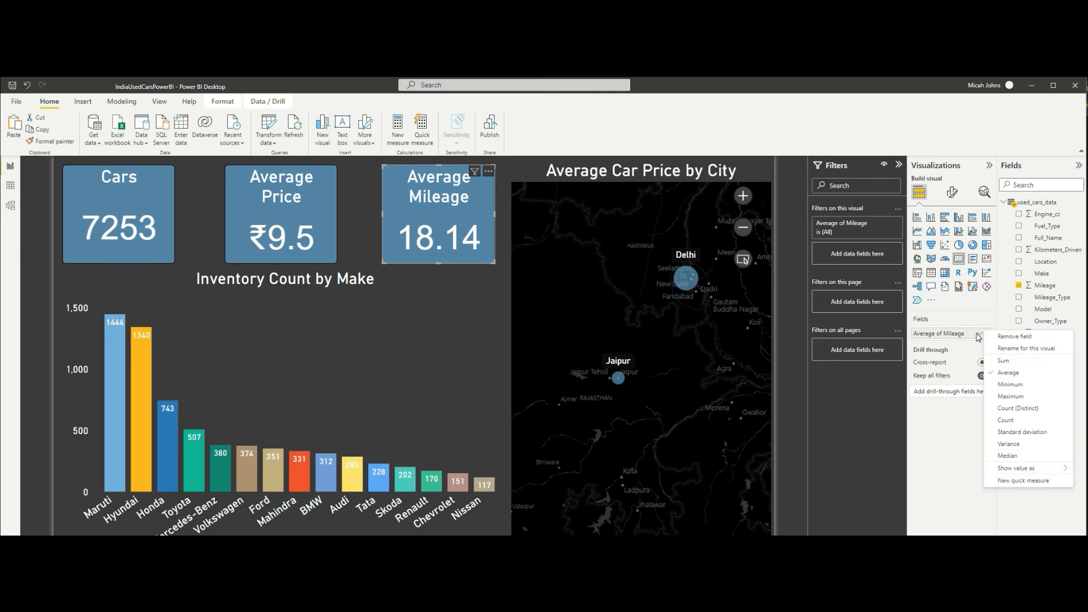
pyautogui.moveTo(1019, 468)
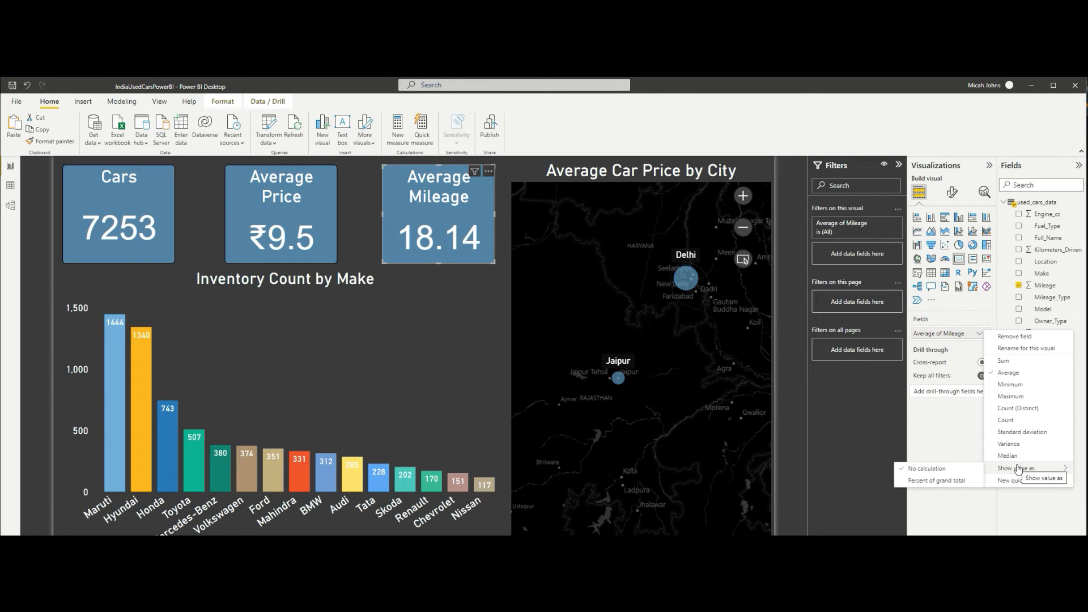
pyautogui.click(962, 442)
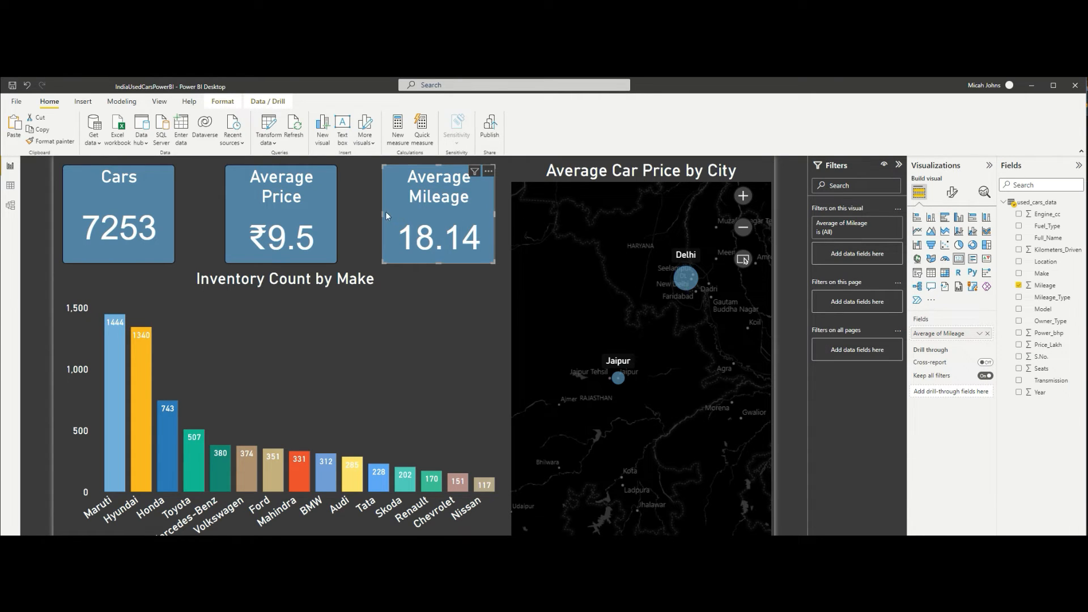
# Widen the Average Mileage, Average Price and Cars cards and reposition them with narrow gaps above the column chart
pyautogui.moveTo(383, 213); pyautogui.dragTo(356, 215)
pyautogui.click(328, 216)
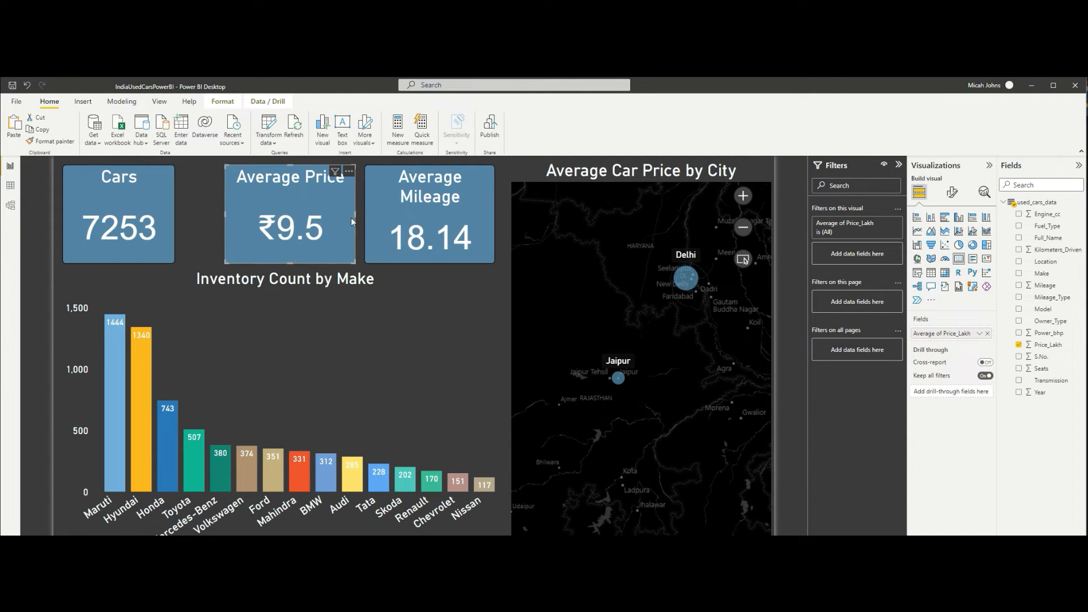
pyautogui.click(172, 220)
pyautogui.moveTo(173, 215); pyautogui.dragTo(240, 215)
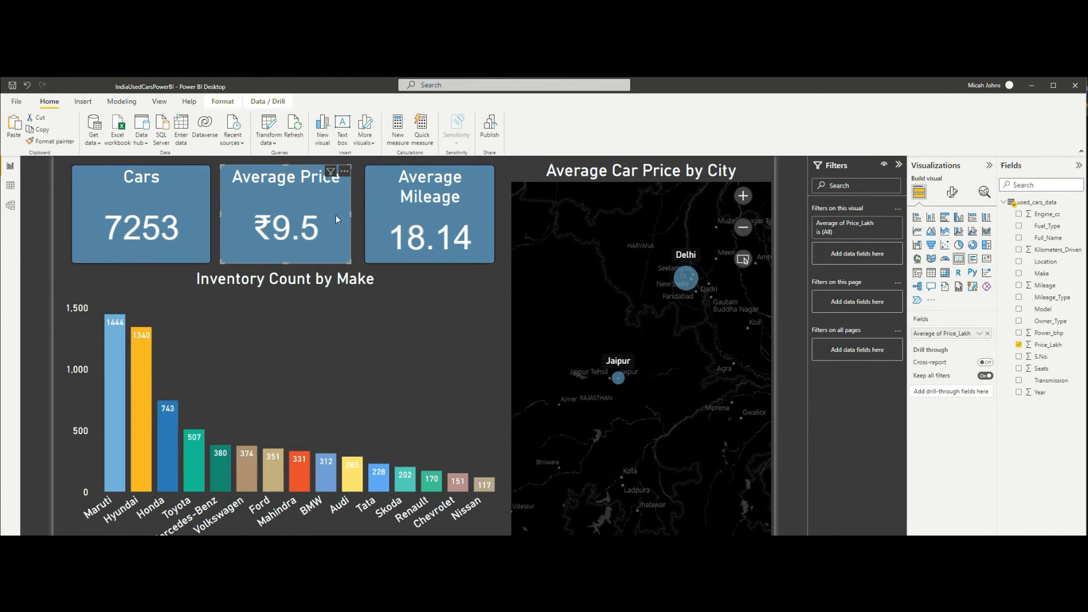
pyautogui.moveTo(375, 215); pyautogui.dragTo(372, 219)
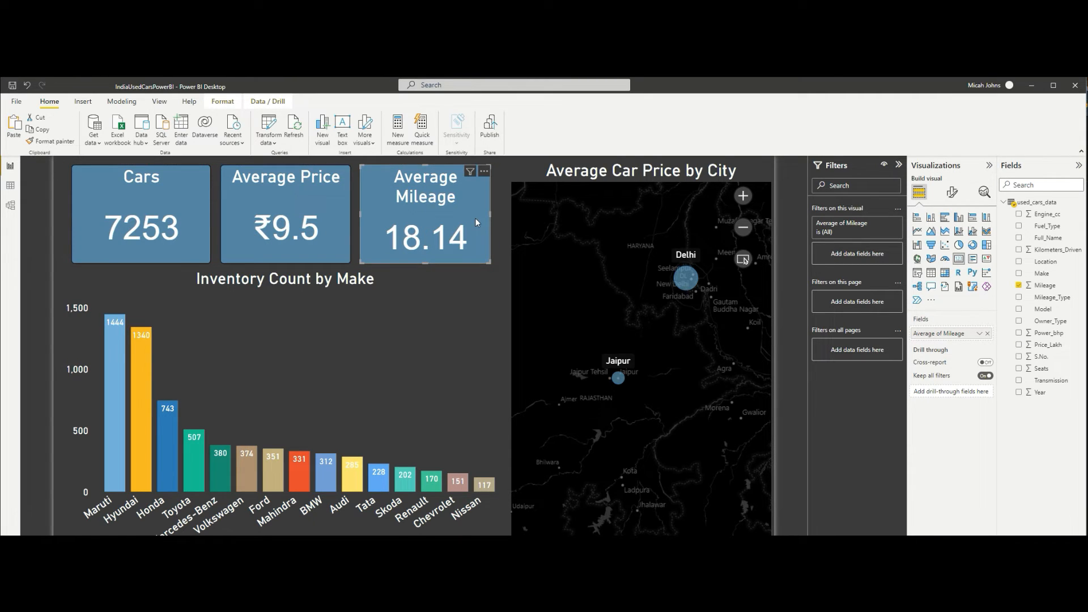
# Shift the Cars, Average Price and Average Mileage cards slightly left as a group and reset the map's view to fit all cities
pyautogui.keyDown('ctrl'); pyautogui.click(321, 206); pyautogui.keyUp('ctrl')
pyautogui.keyDown('ctrl'); pyautogui.click(175, 201); pyautogui.keyUp('ctrl')
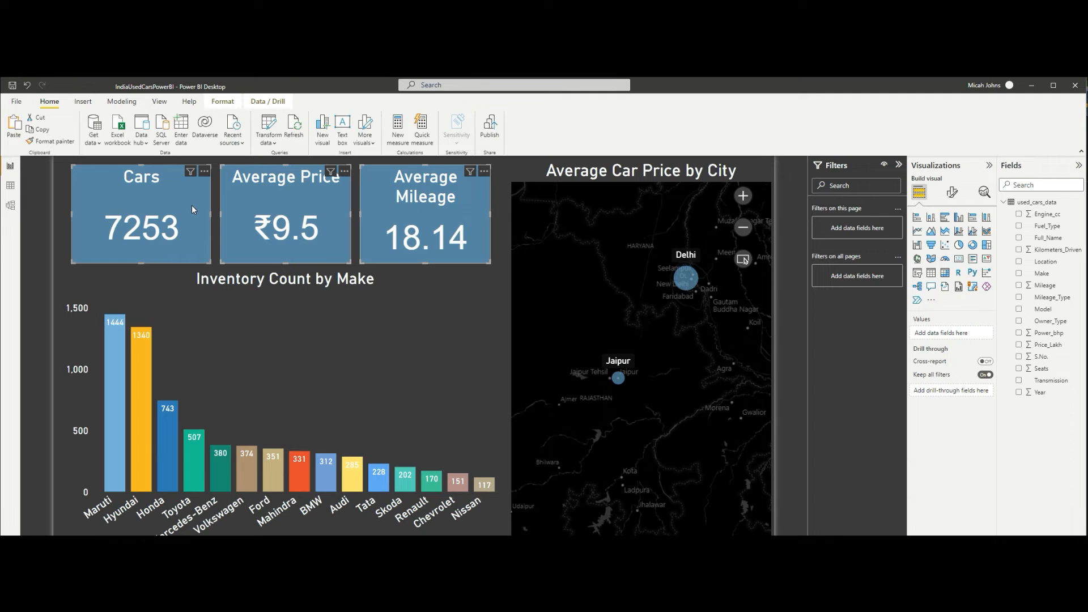
pyautogui.moveTo(191, 206); pyautogui.dragTo(189, 206)
pyautogui.click(189, 206)
pyautogui.click(493, 227)
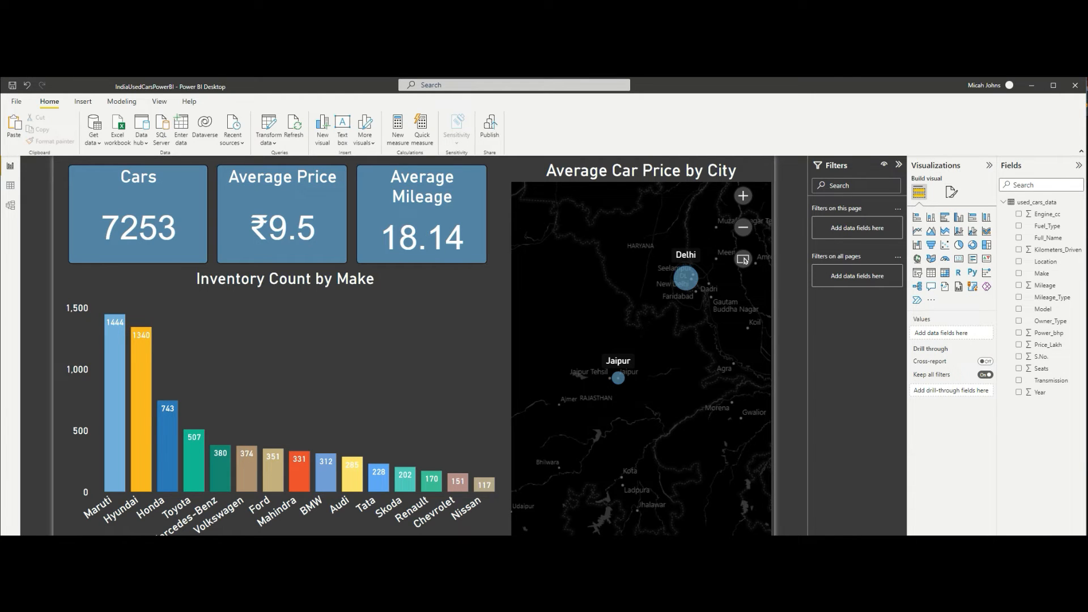
pyautogui.click(743, 259)
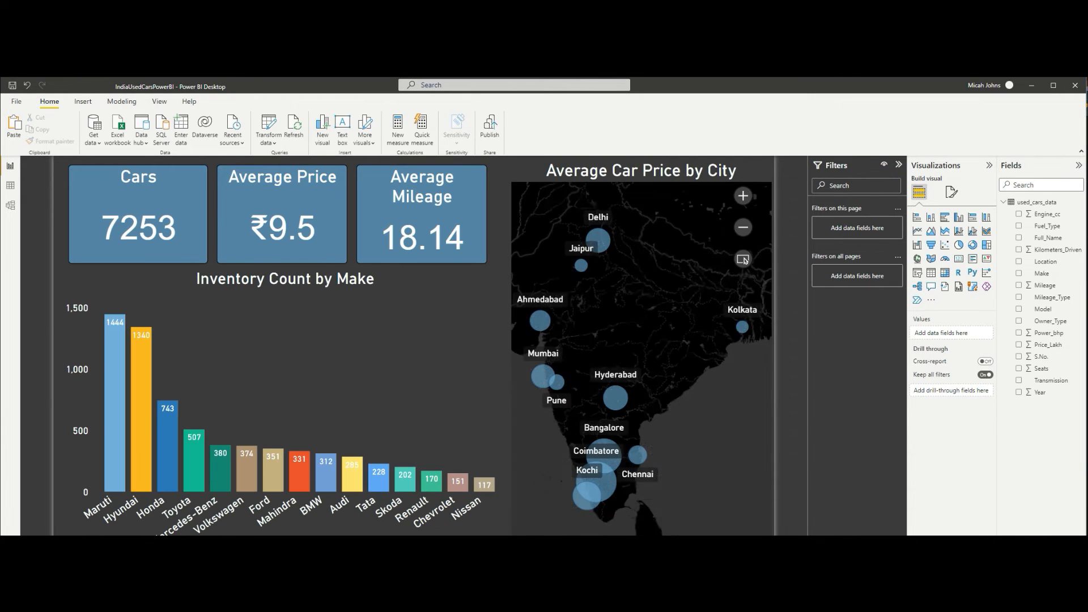
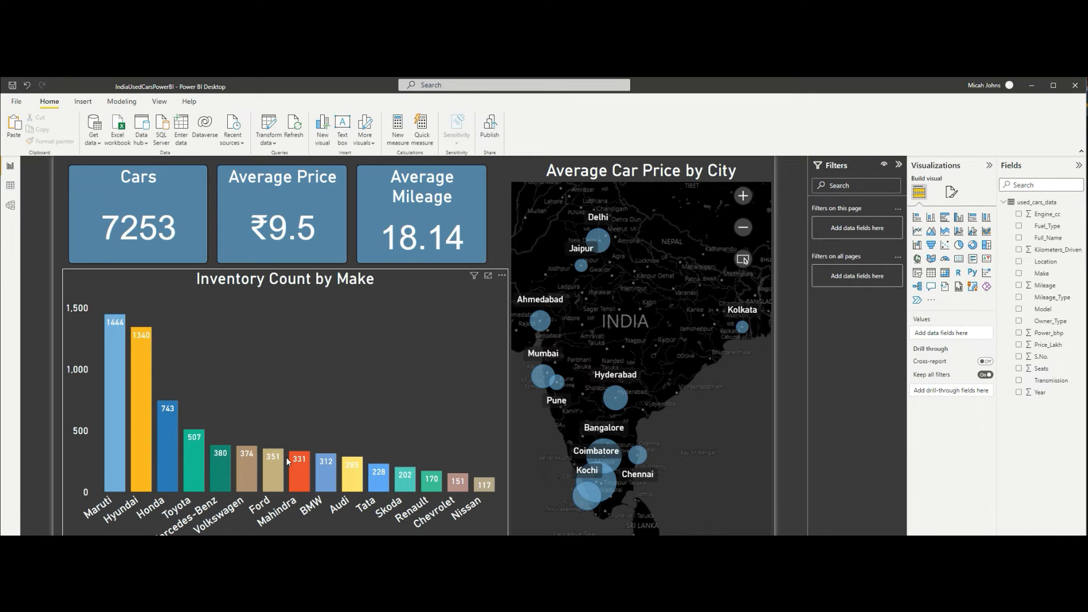
# Delete the Average Mileage, Average Price and Cars cards and the city price map, keeping only the inventory chart
pyautogui.click(468, 221)
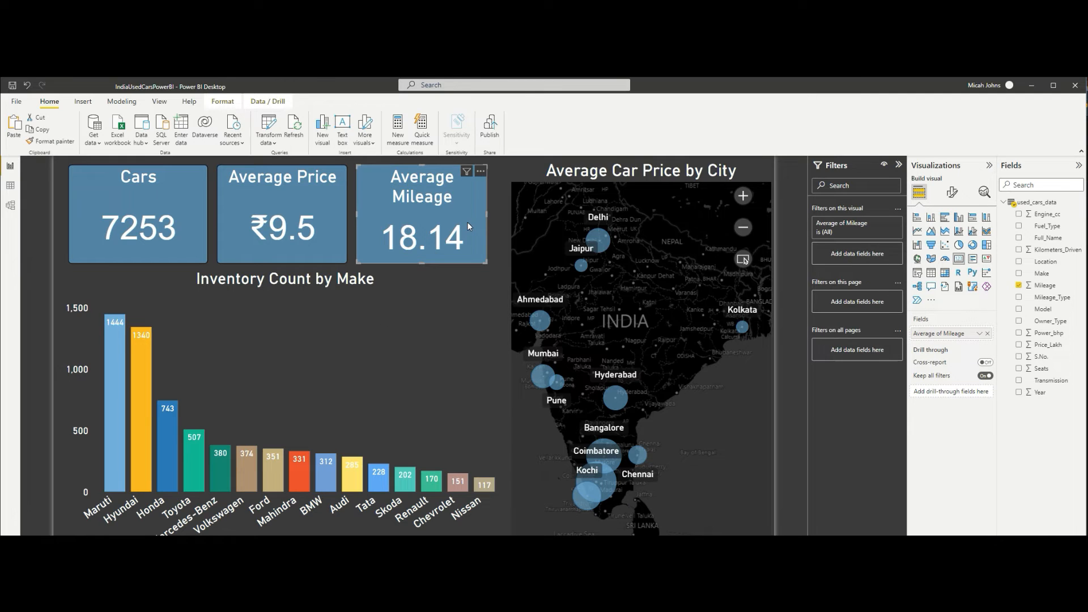
pyautogui.press('Delete')
pyautogui.click(333, 220)
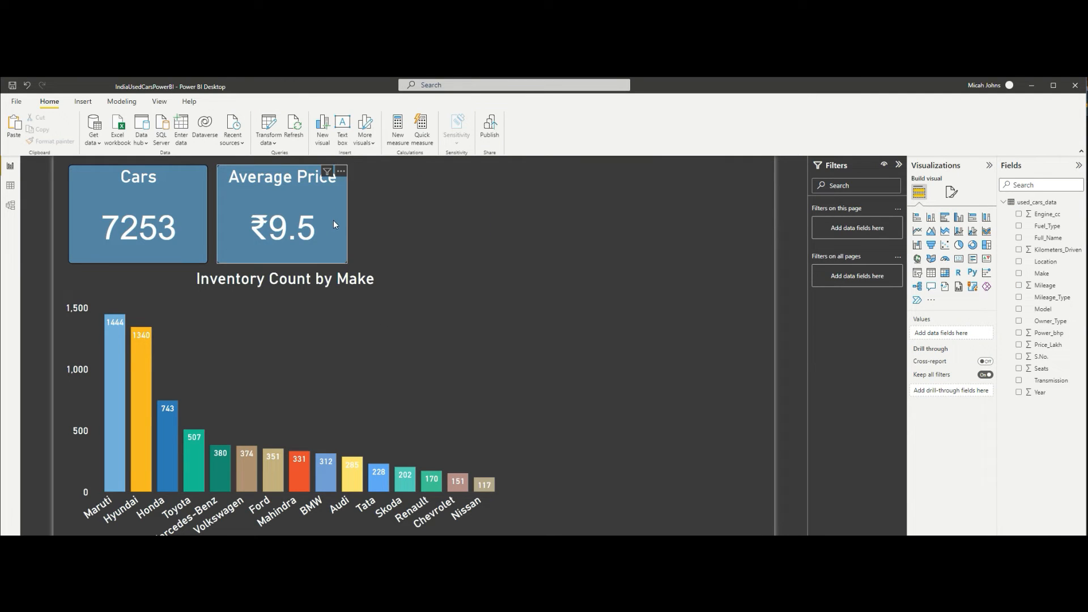
pyautogui.press('Delete')
pyautogui.click(183, 231)
pyautogui.press('Delete')
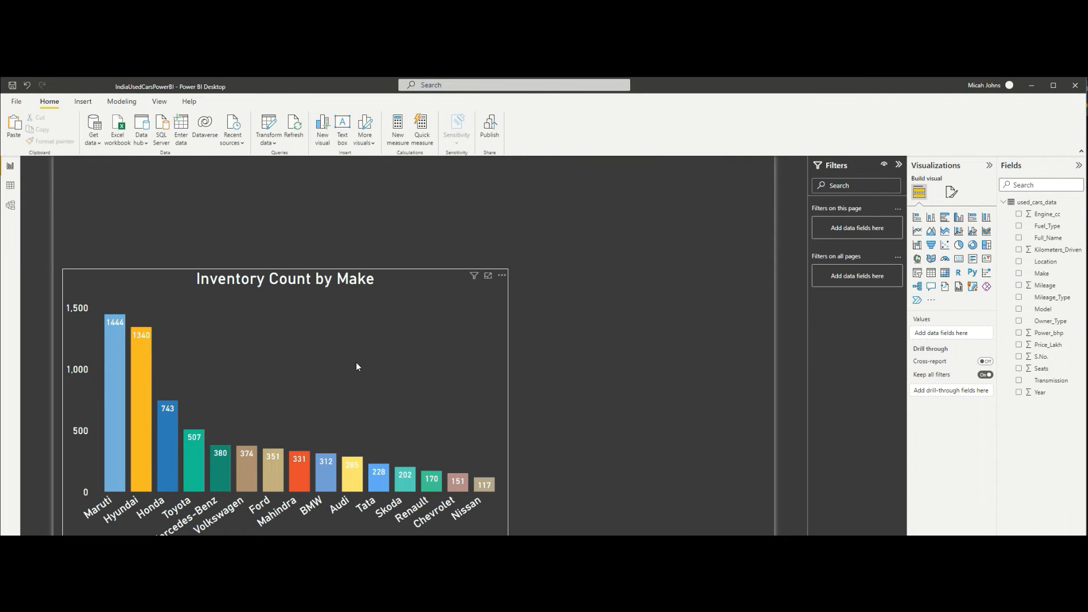
# Shorten the Inventory Count by Make chart at the top of the report page and convert it to a clustered bar chart
pyautogui.click(356, 363)
pyautogui.moveTo(287, 269); pyautogui.dragTo(282, 335)
pyautogui.moveTo(304, 386); pyautogui.dragTo(303, 216)
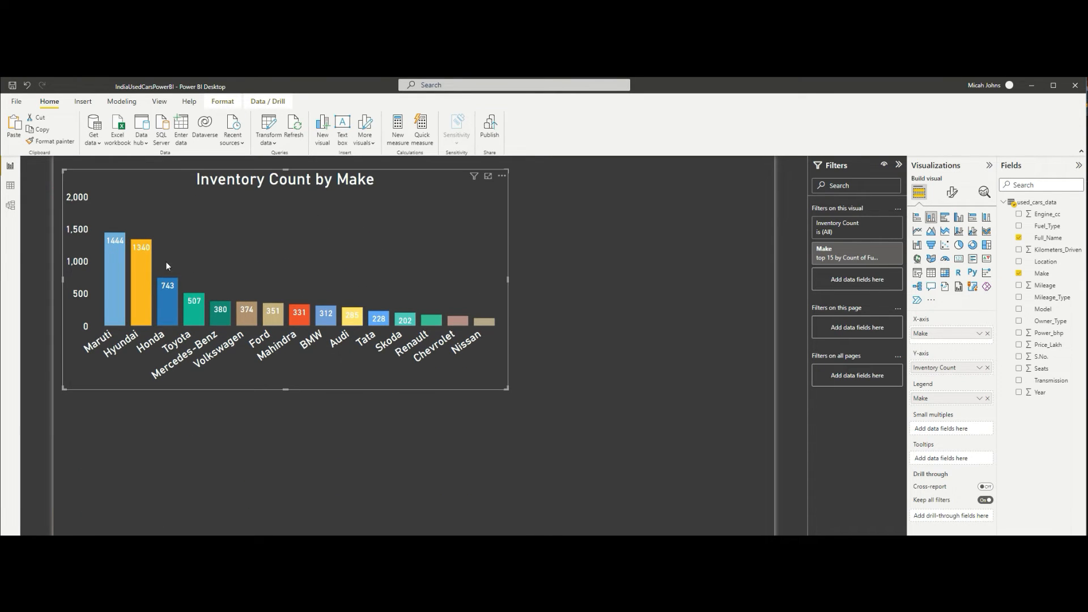
pyautogui.scroll(-1, 443, 246)
pyautogui.moveTo(442, 251); pyautogui.dragTo(444, 253)
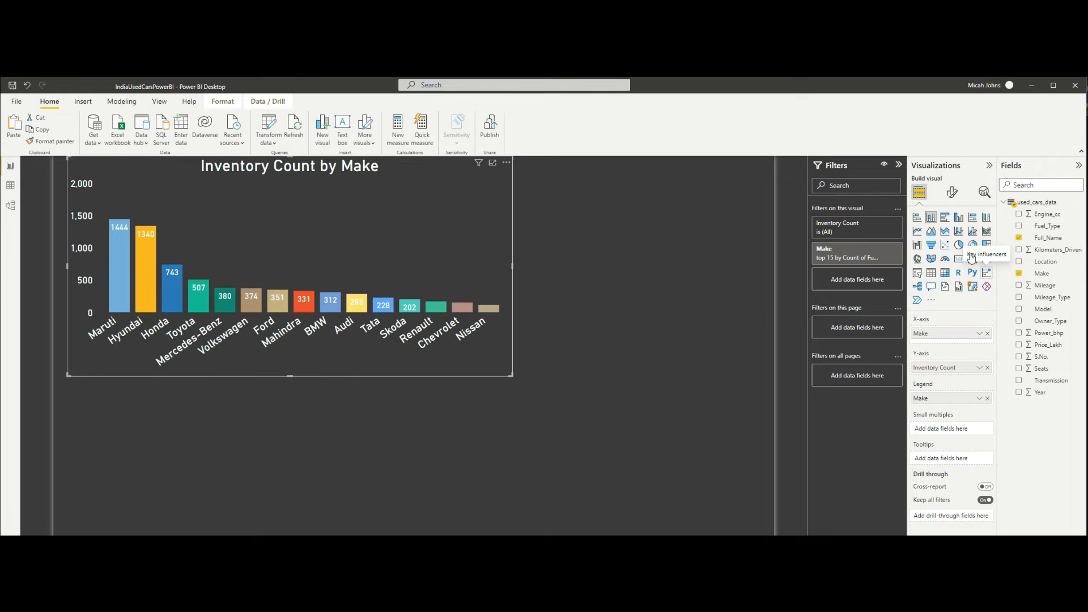
pyautogui.click(948, 221)
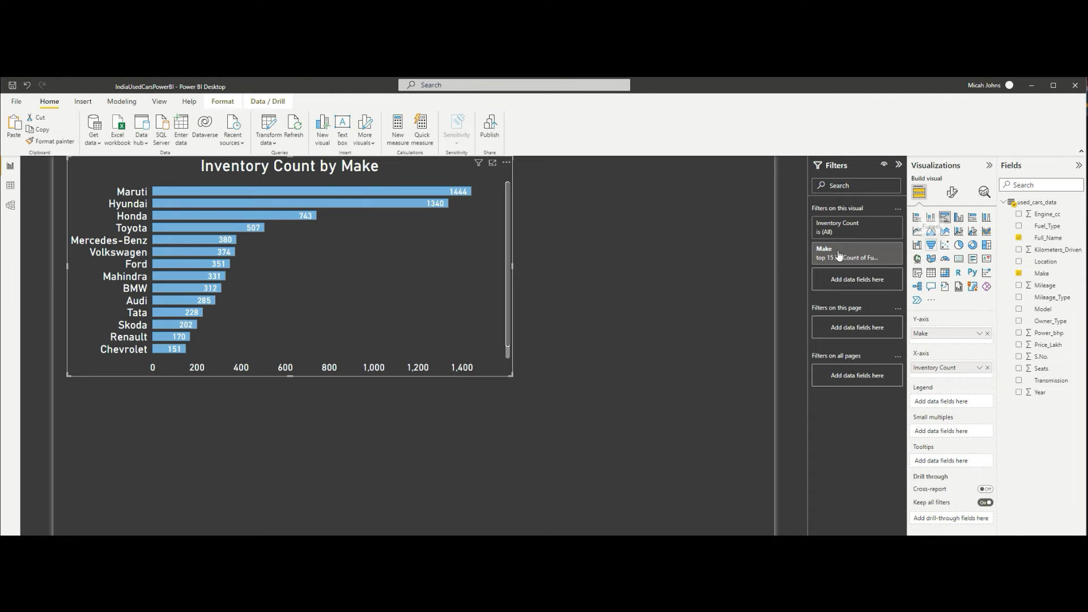
# Create a clustered column chart of Mileage by Make on the empty canvas beside the inventory chart
pyautogui.click(750, 252)
pyautogui.moveTo(1053, 290); pyautogui.dragTo(665, 369)
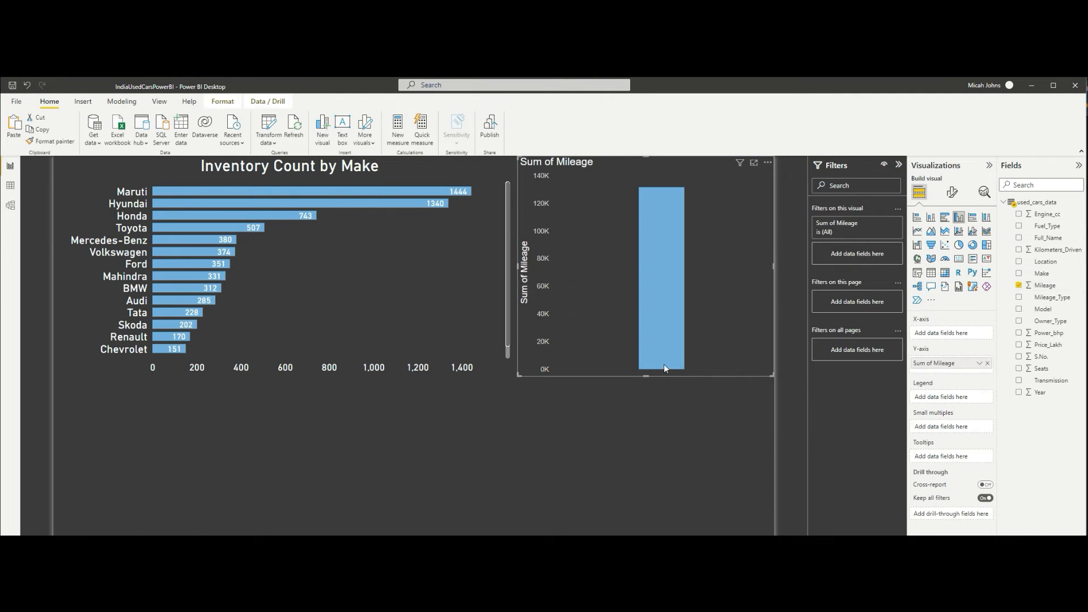
pyautogui.click(1019, 274)
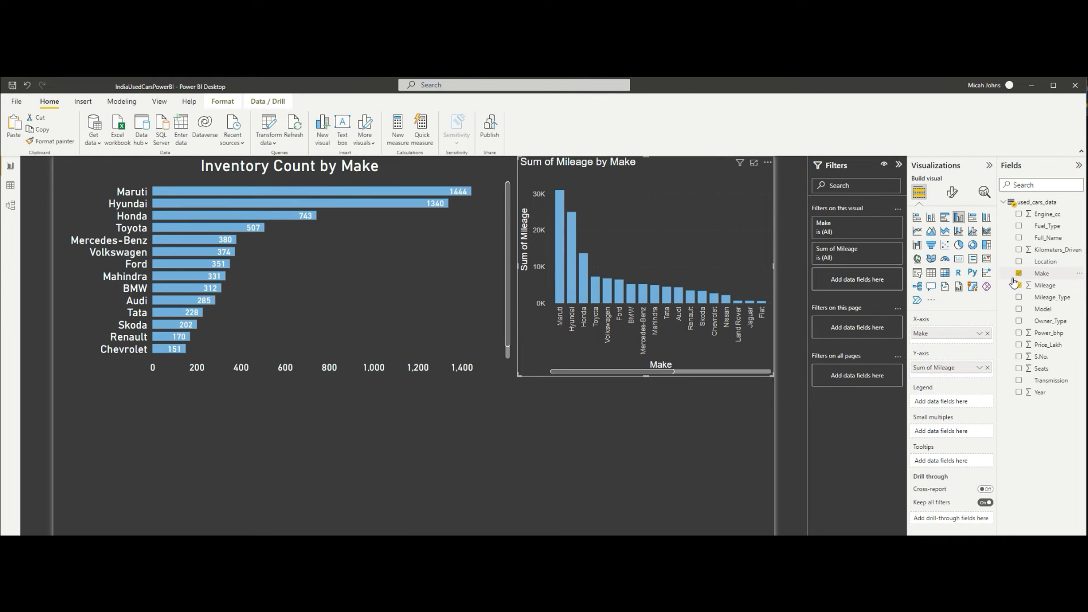
# Narrow the Inventory Count by Make bar chart and place the Sum of Mileage by Make chart beside it
pyautogui.moveTo(711, 186); pyautogui.dragTo(178, 386)
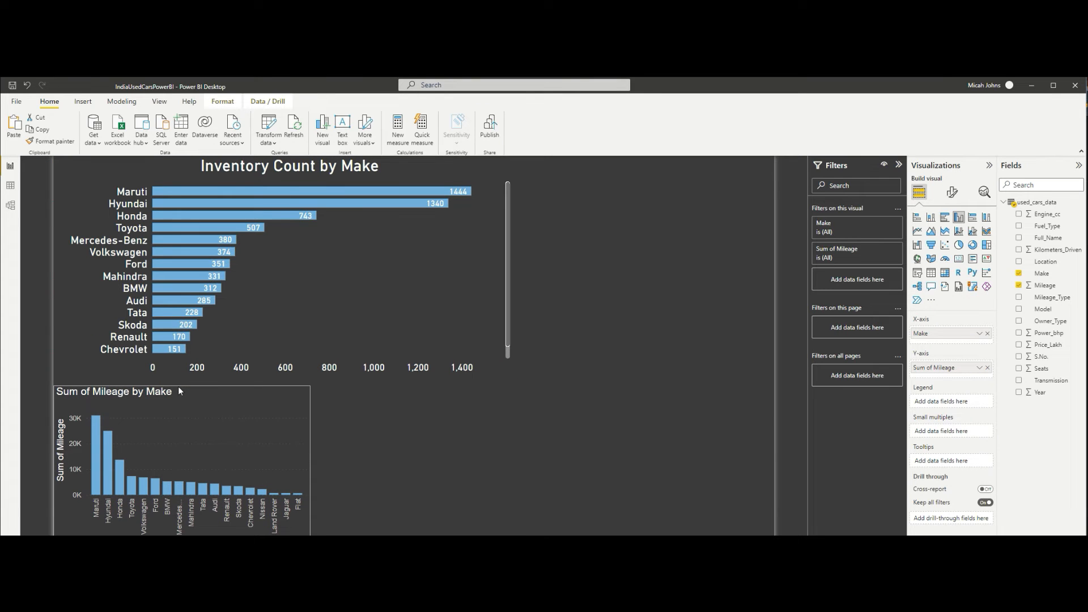
pyautogui.click(345, 257)
pyautogui.moveTo(509, 375); pyautogui.dragTo(628, 203)
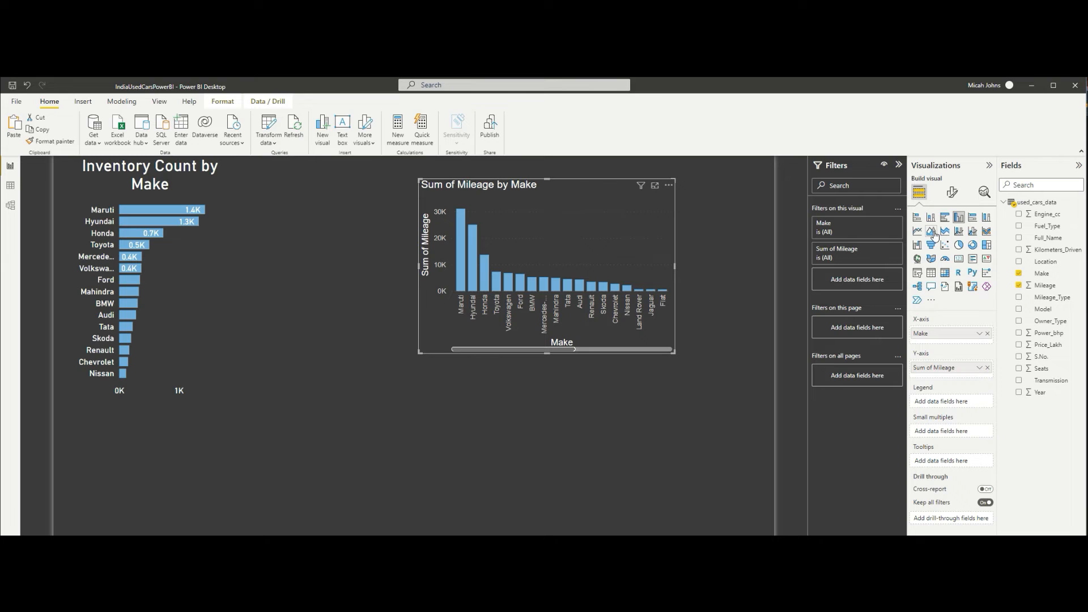
# Enlarge the mileage chart and try it as an area, scatter, funnel and waterfall chart
pyautogui.click(931, 231)
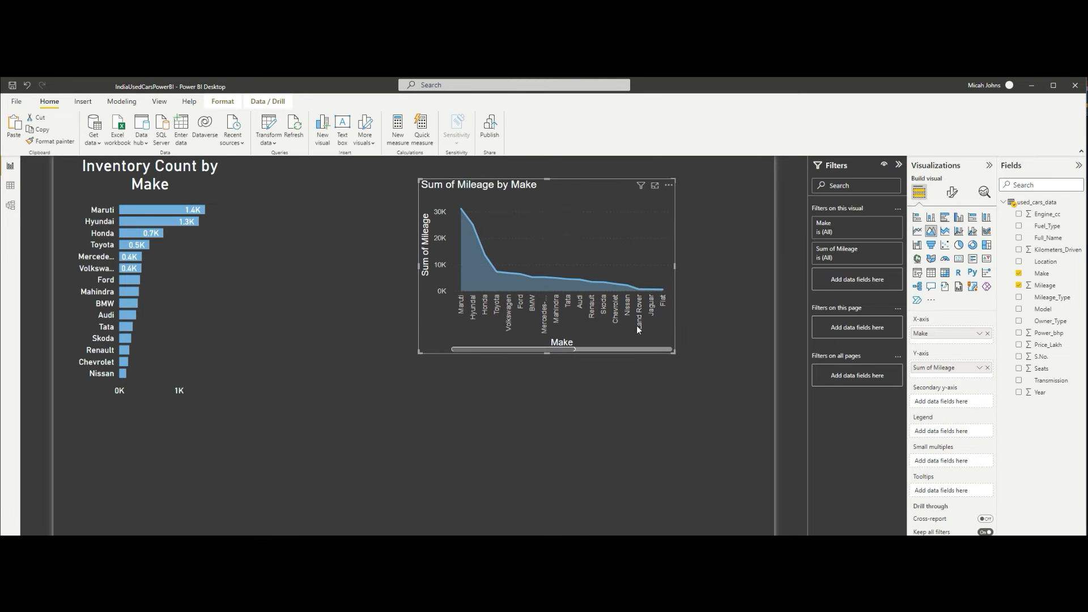
pyautogui.moveTo(674, 352); pyautogui.dragTo(745, 393)
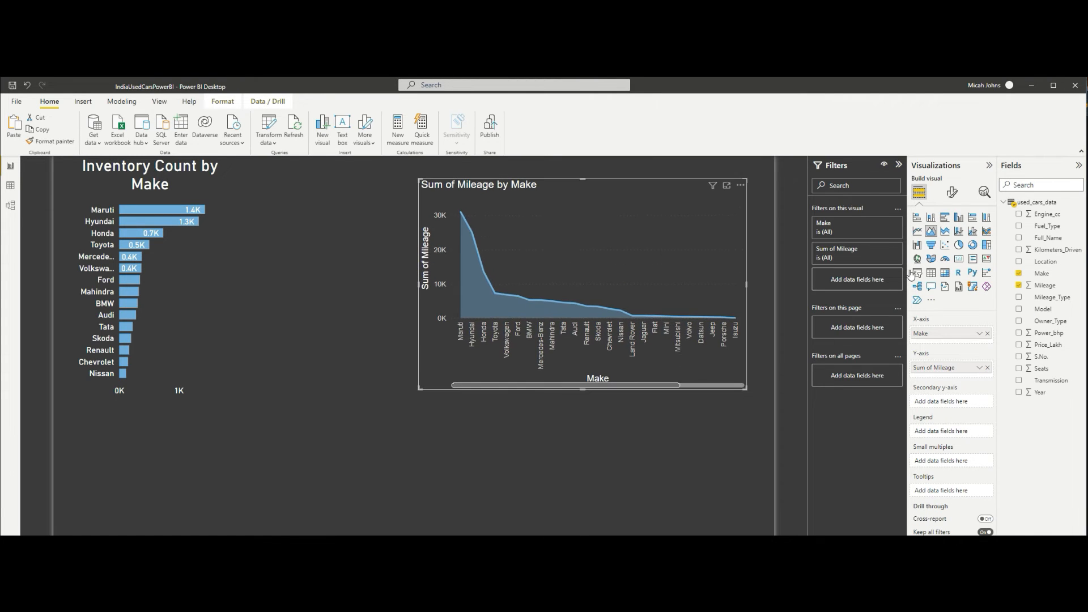
pyautogui.click(945, 244)
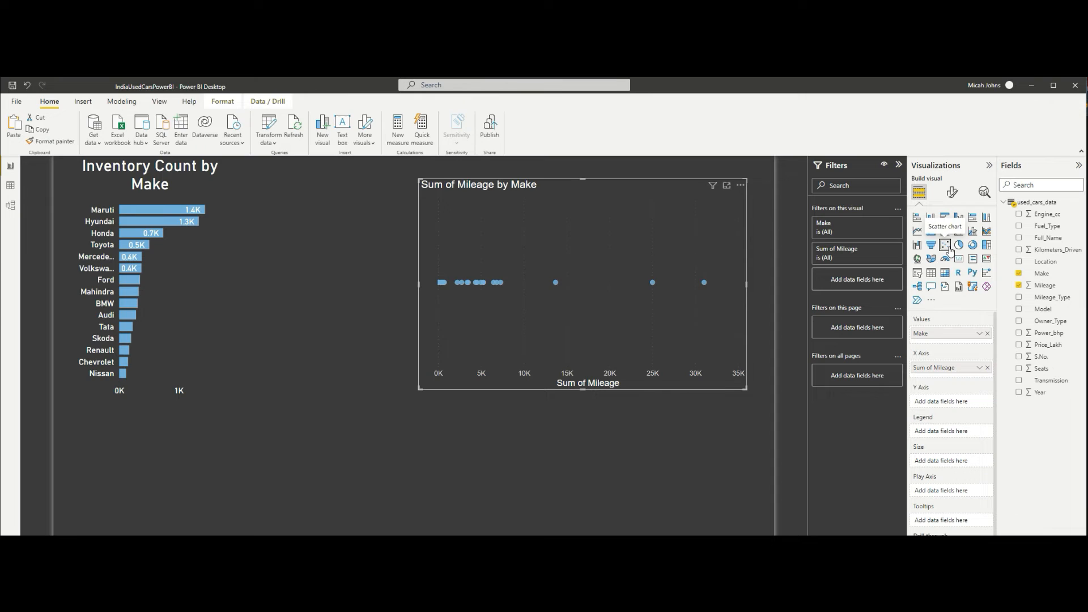
pyautogui.click(932, 245)
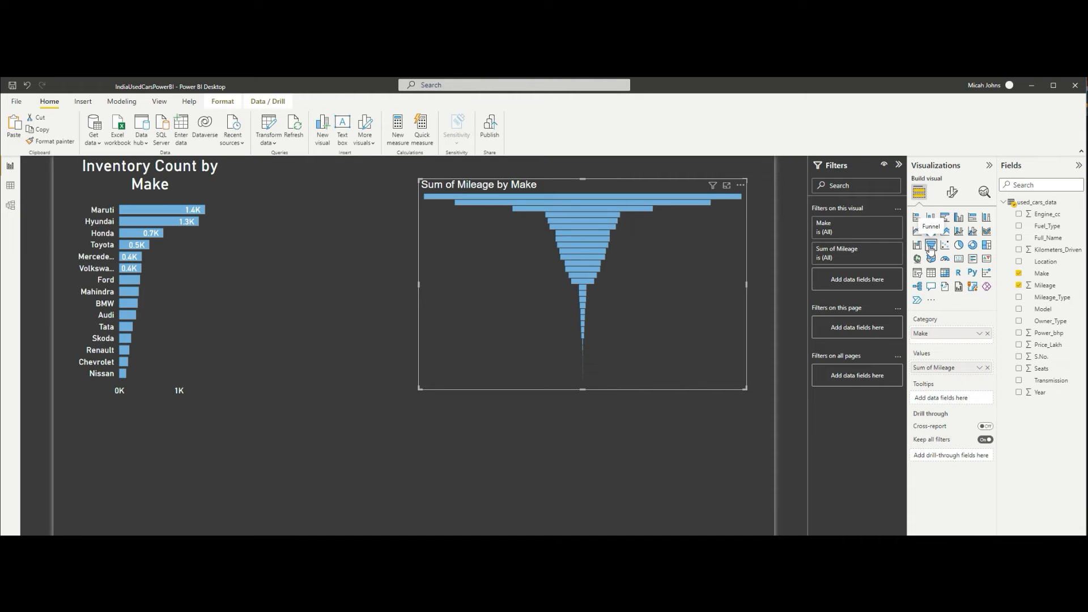
pyautogui.click(917, 245)
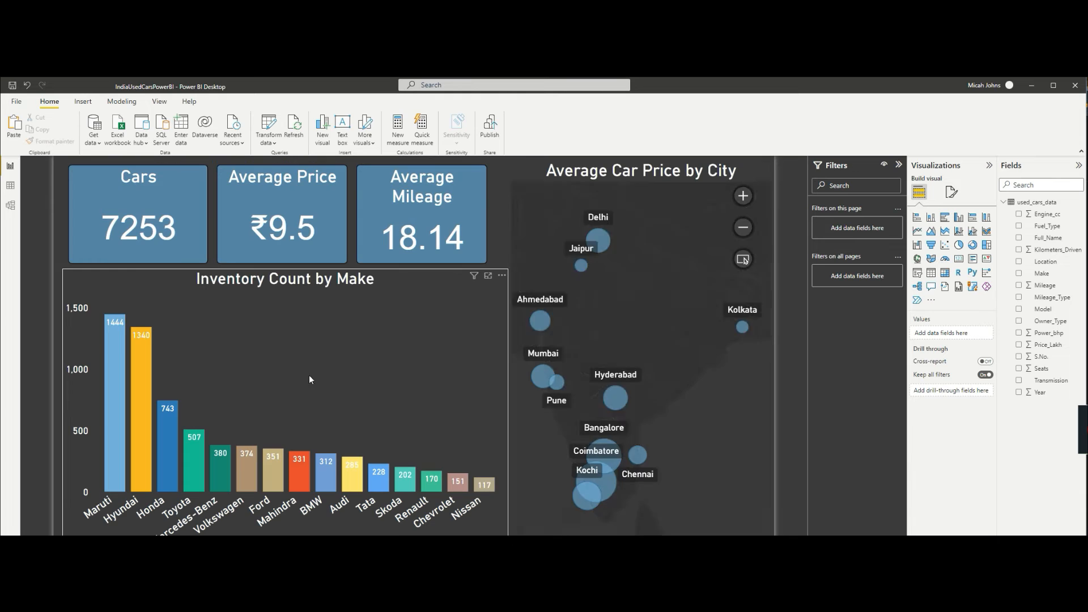
# Replace the Average Mileage card's field with Kilometers_Driven, summarized as Average
pyautogui.click(465, 198)
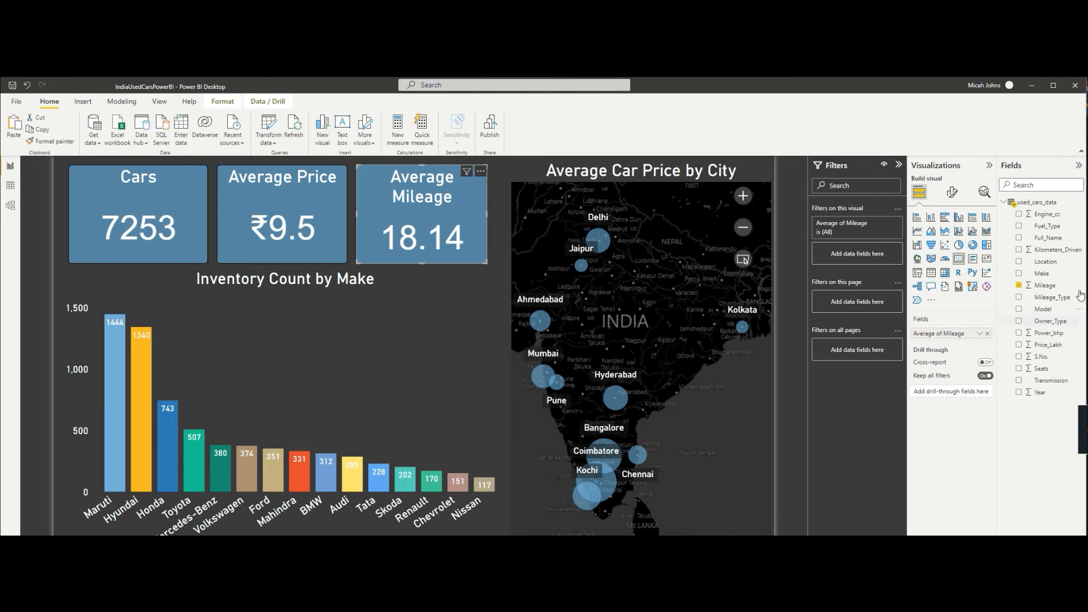
pyautogui.moveTo(1039, 250); pyautogui.dragTo(962, 332)
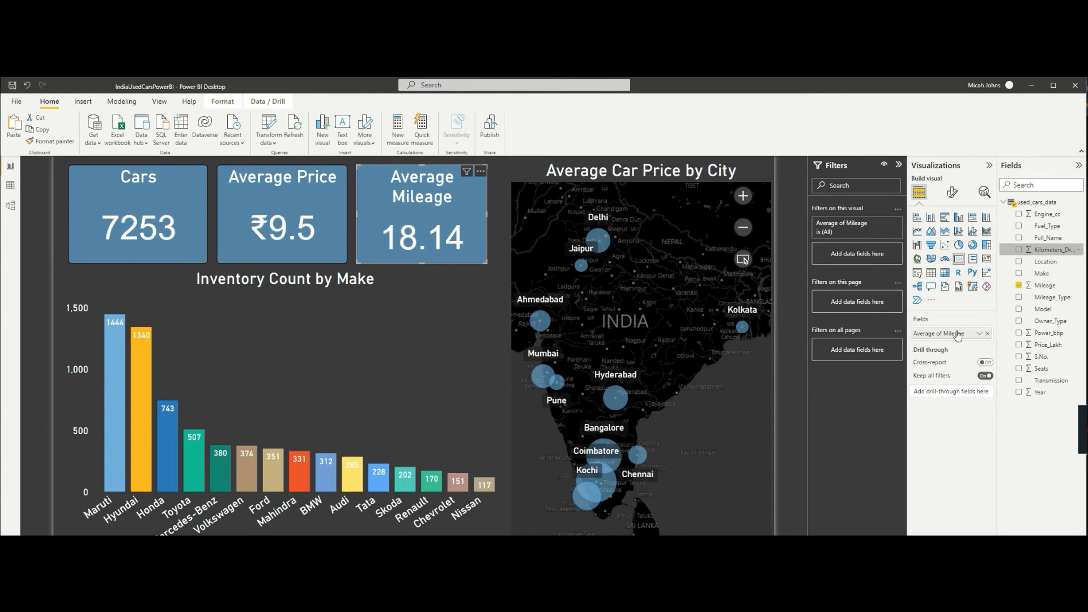
pyautogui.click(980, 334)
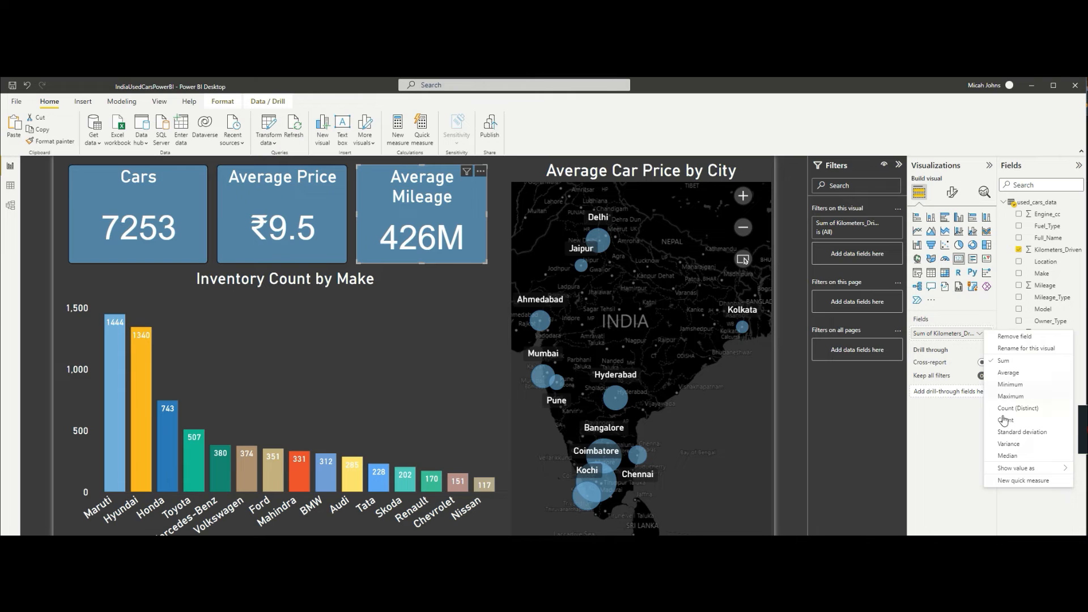
pyautogui.click(1015, 373)
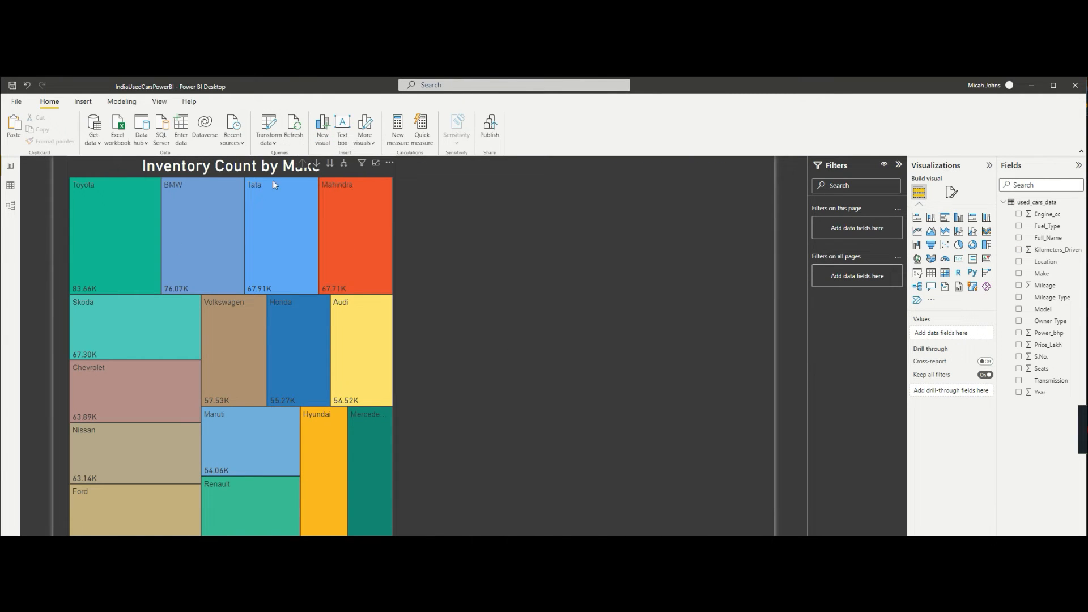
# Try a legend on the Inventory Count by Make treemap, and turn it off again
pyautogui.click(111, 163)
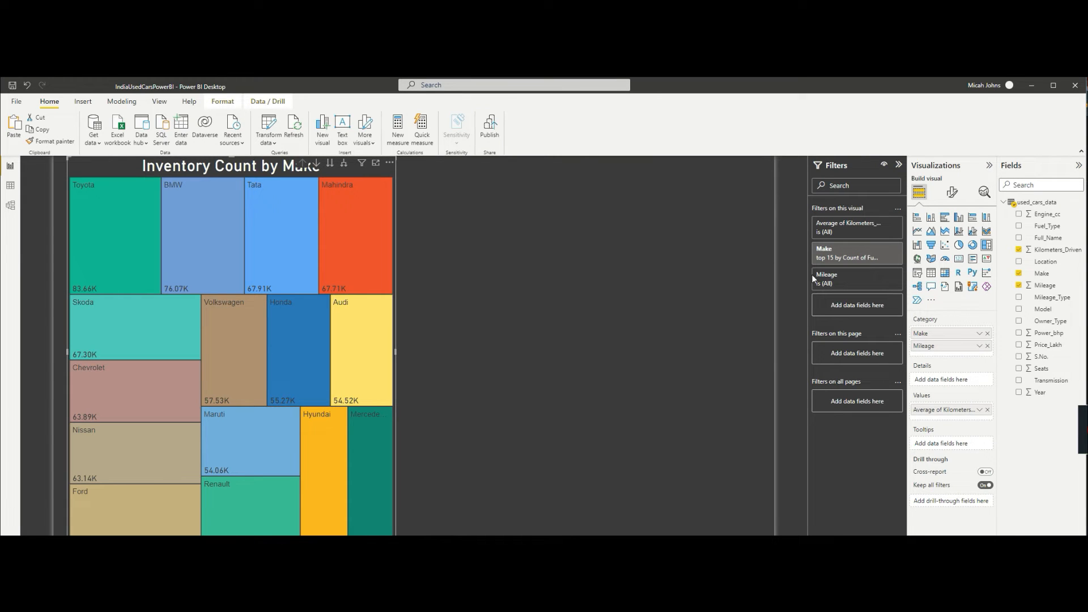
pyautogui.click(954, 194)
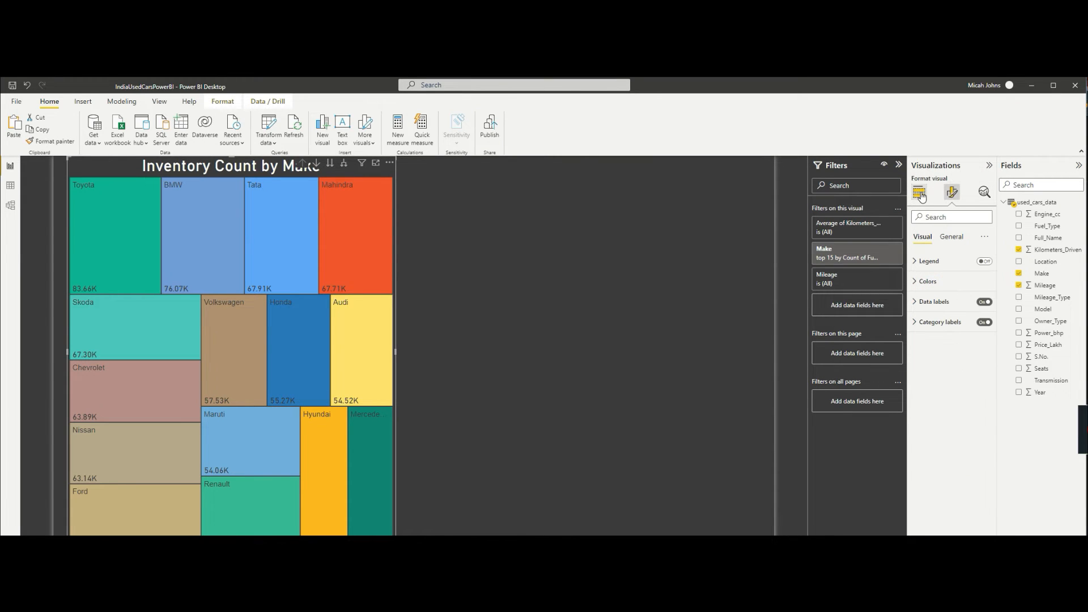
pyautogui.click(921, 195)
pyautogui.click(952, 195)
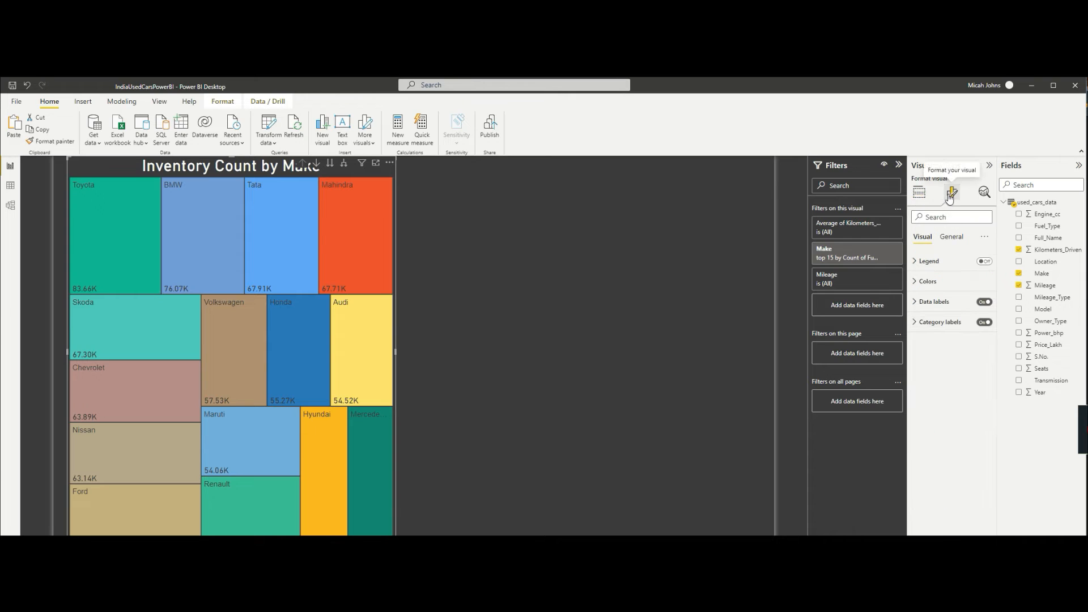
pyautogui.click(984, 262)
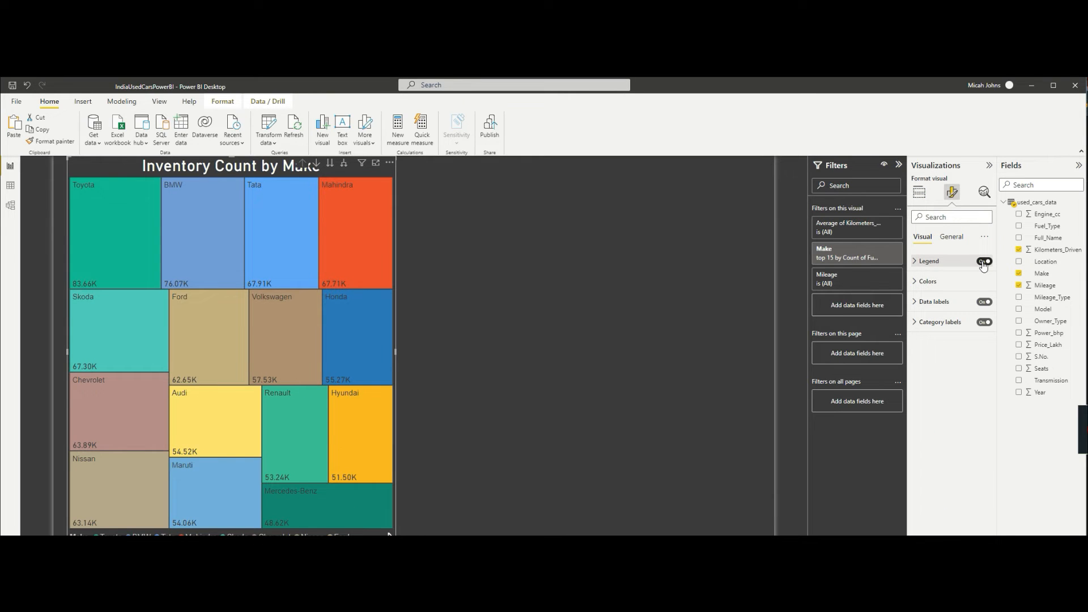
pyautogui.click(983, 263)
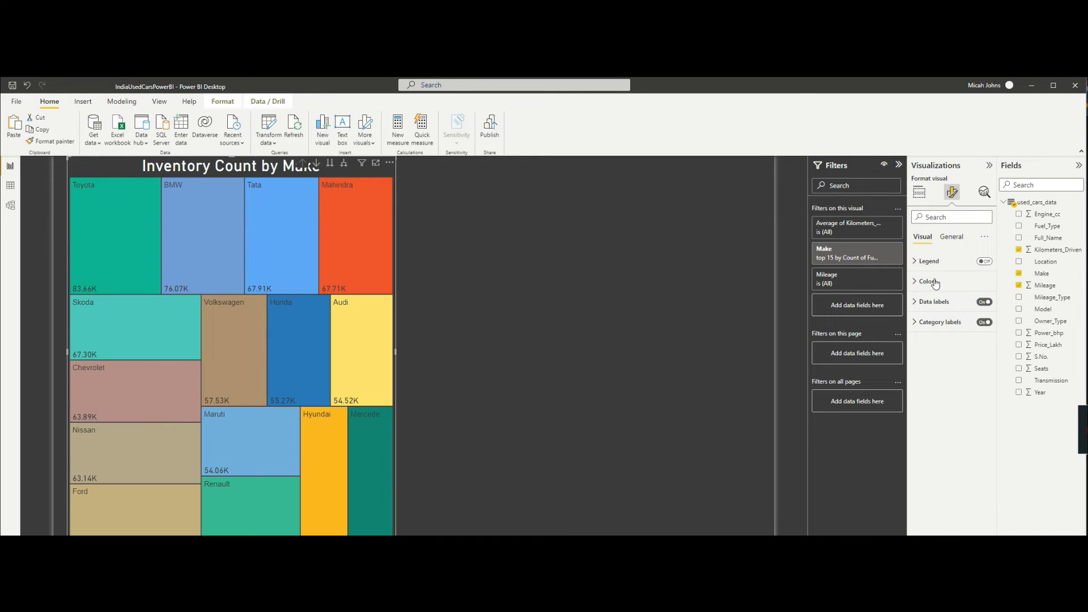
# Set up gradient conditional formatting for the treemap colors, with light blue for the lowest value and dark red for the highest
pyautogui.click(921, 281)
pyautogui.click(919, 286)
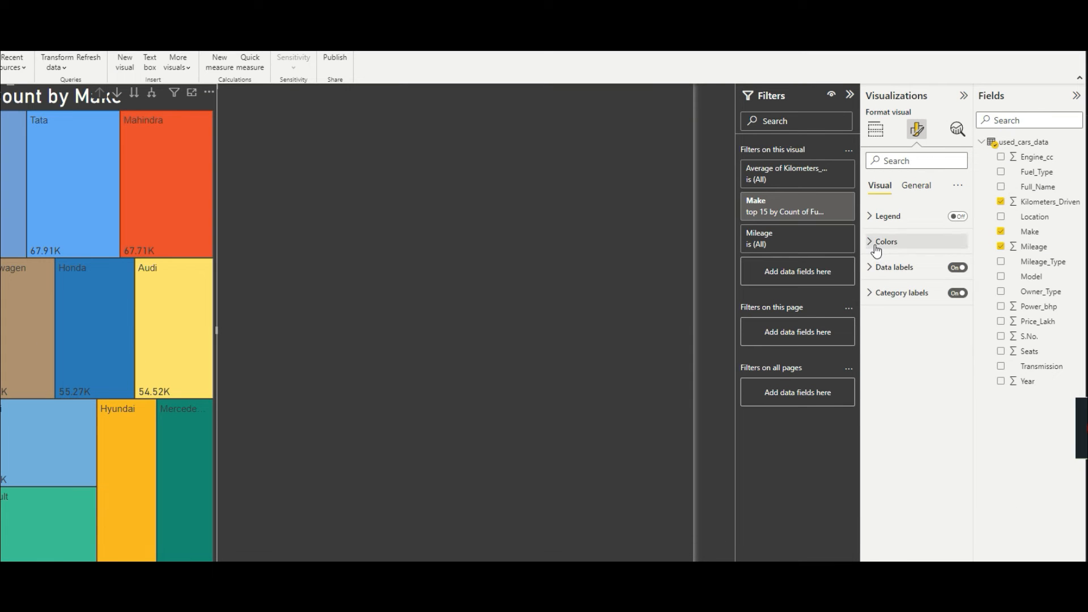
pyautogui.click(921, 282)
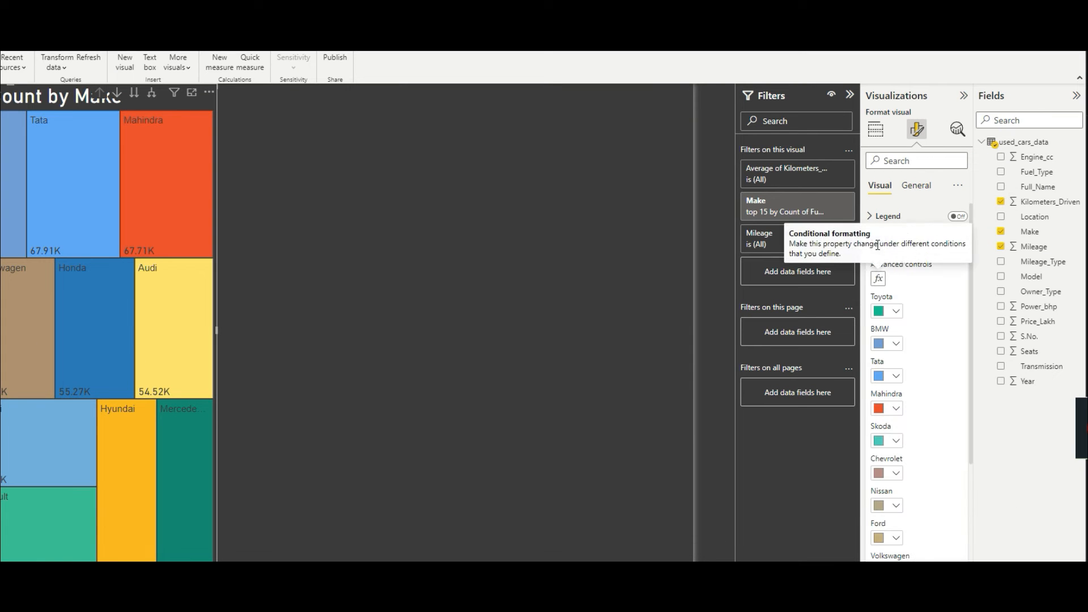
pyautogui.click(882, 279)
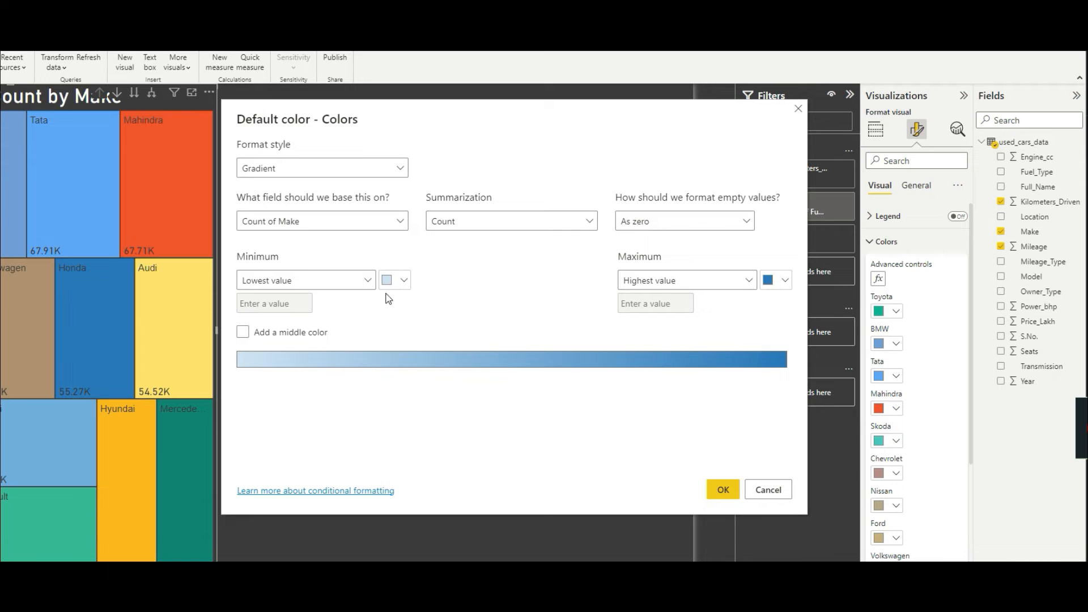
pyautogui.click(403, 279)
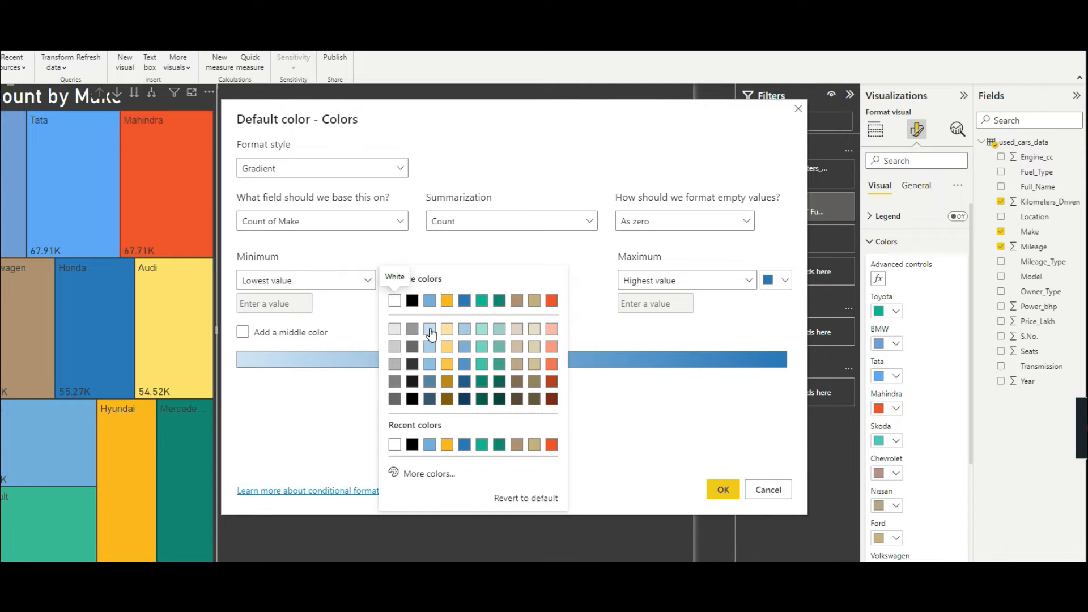
pyautogui.click(431, 364)
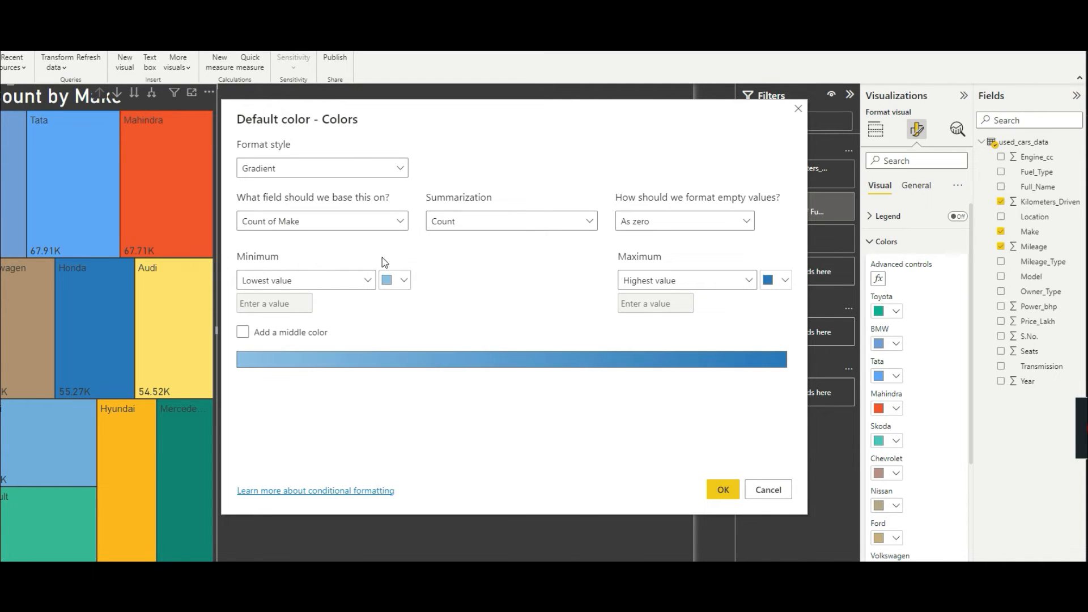
pyautogui.click(748, 284)
pyautogui.click(785, 280)
pyautogui.click(785, 280)
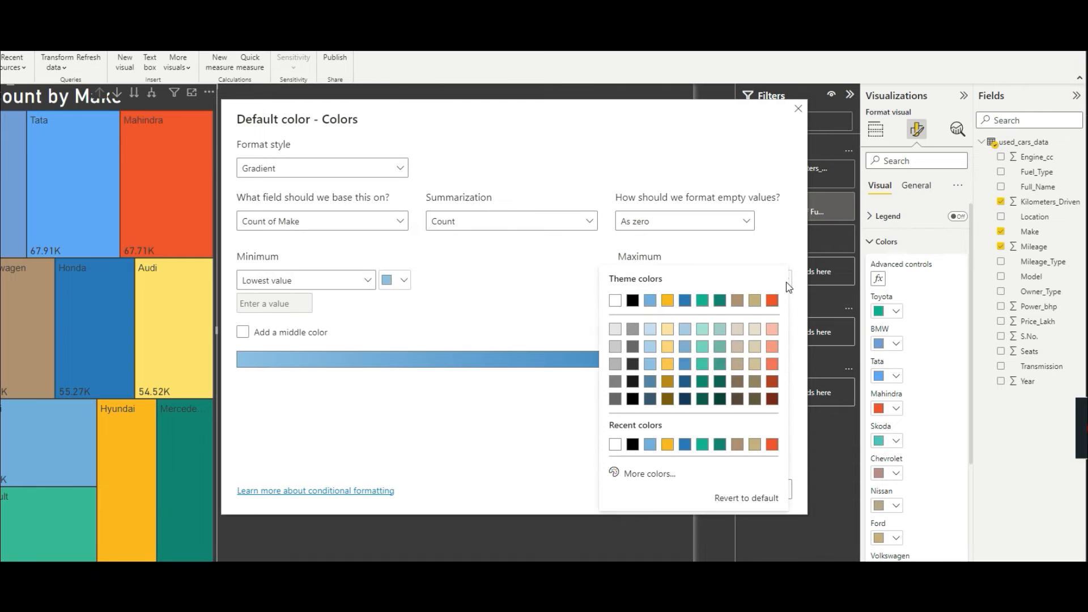
pyautogui.click(773, 382)
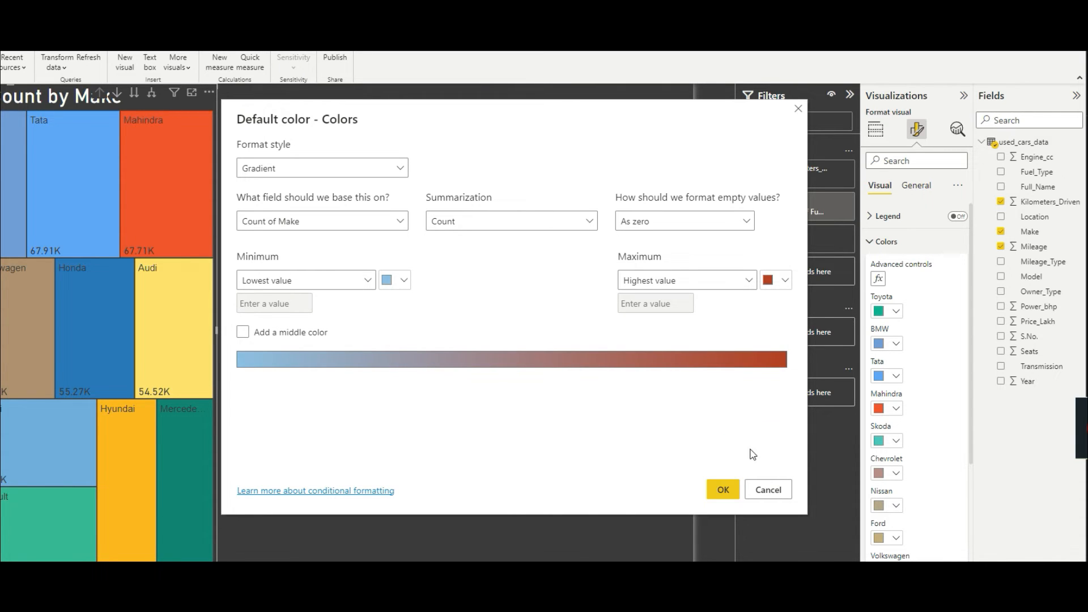
# Base the treemap's color gradient on the average of Kilometers_Driven and apply it
pyautogui.click(383, 222)
pyautogui.click(244, 266)
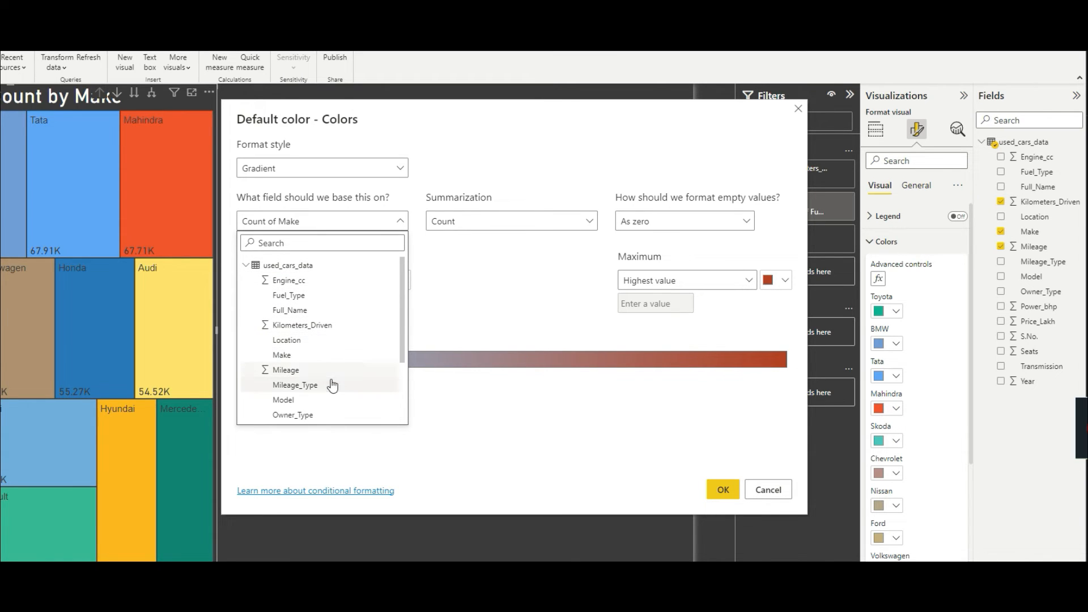
pyautogui.click(327, 325)
pyautogui.click(513, 221)
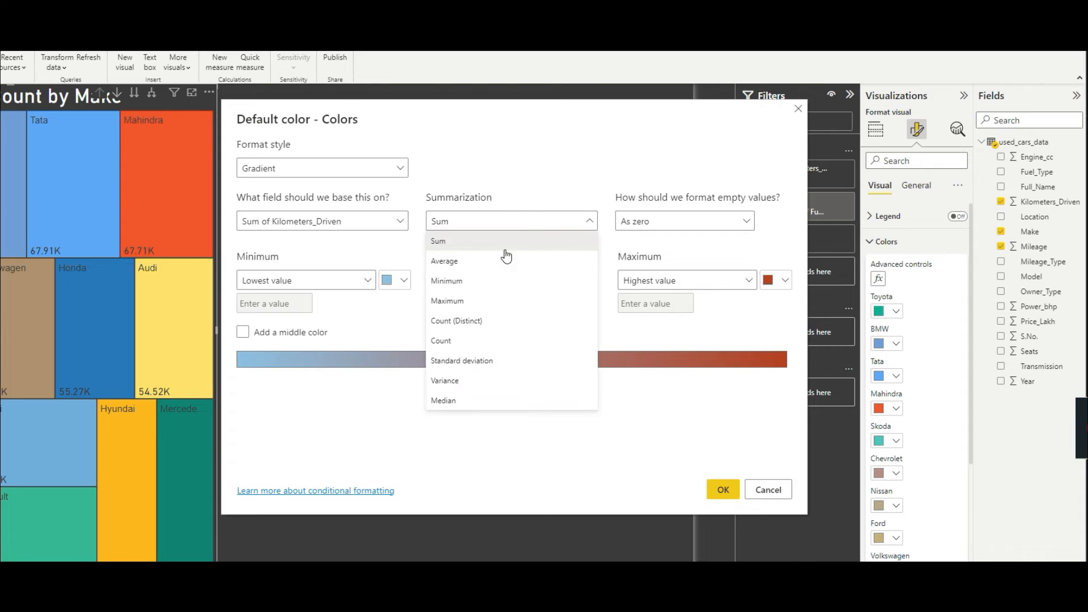
pyautogui.click(482, 258)
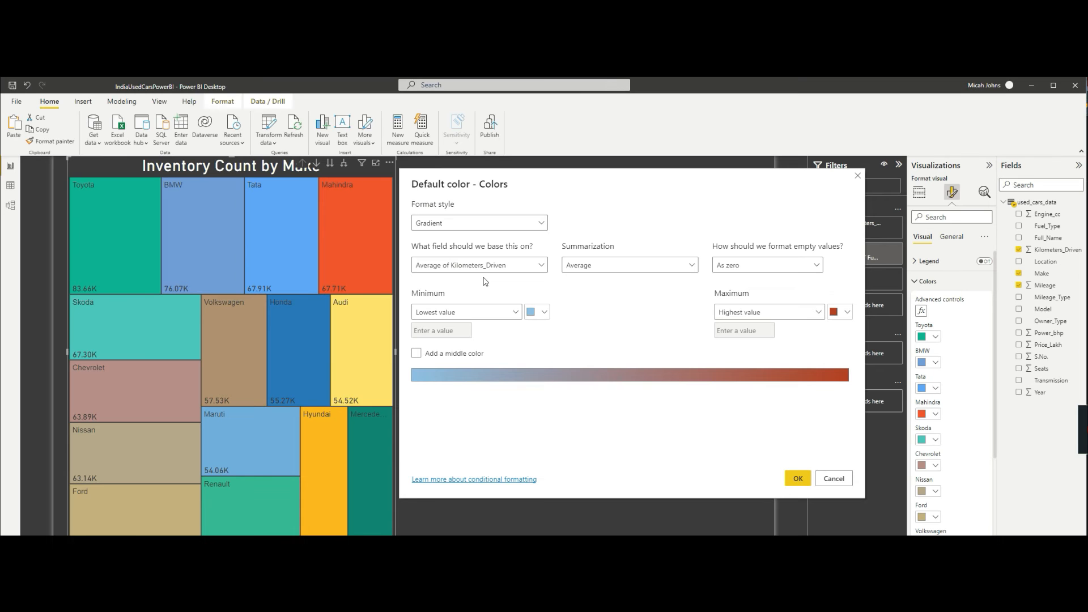
pyautogui.click(800, 478)
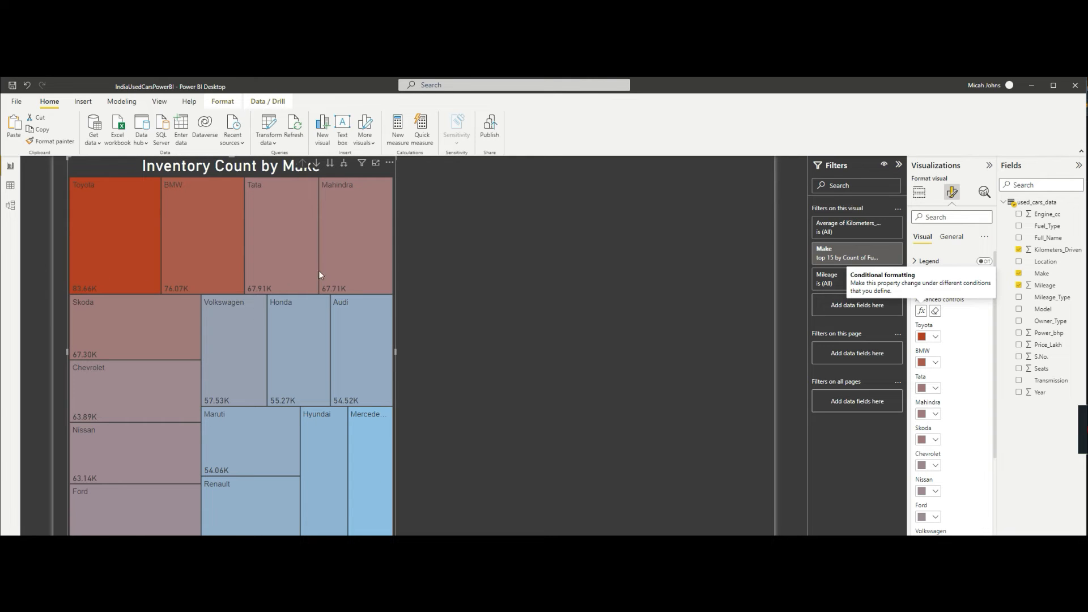
# Highlight the Tata tile in the treemap and clear the highlight again
pyautogui.click(638, 277)
pyautogui.click(306, 188)
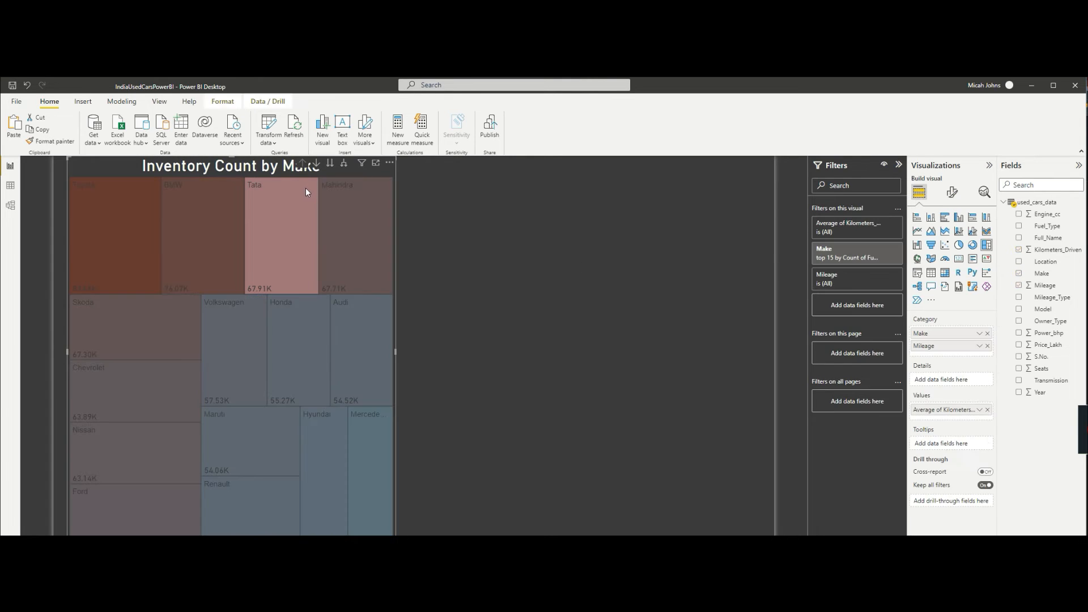
pyautogui.click(698, 294)
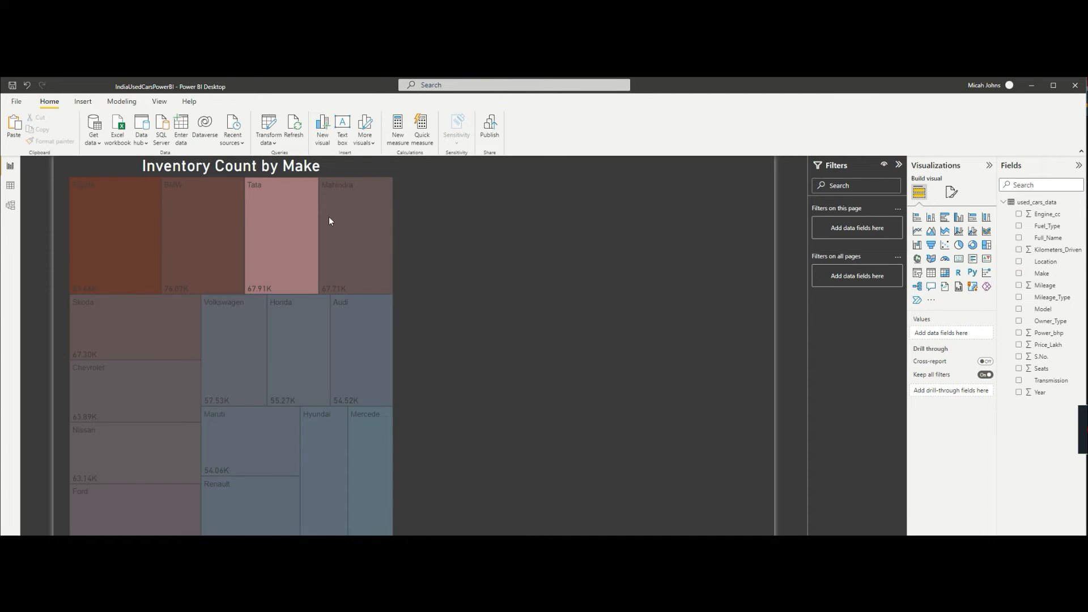
pyautogui.click(287, 224)
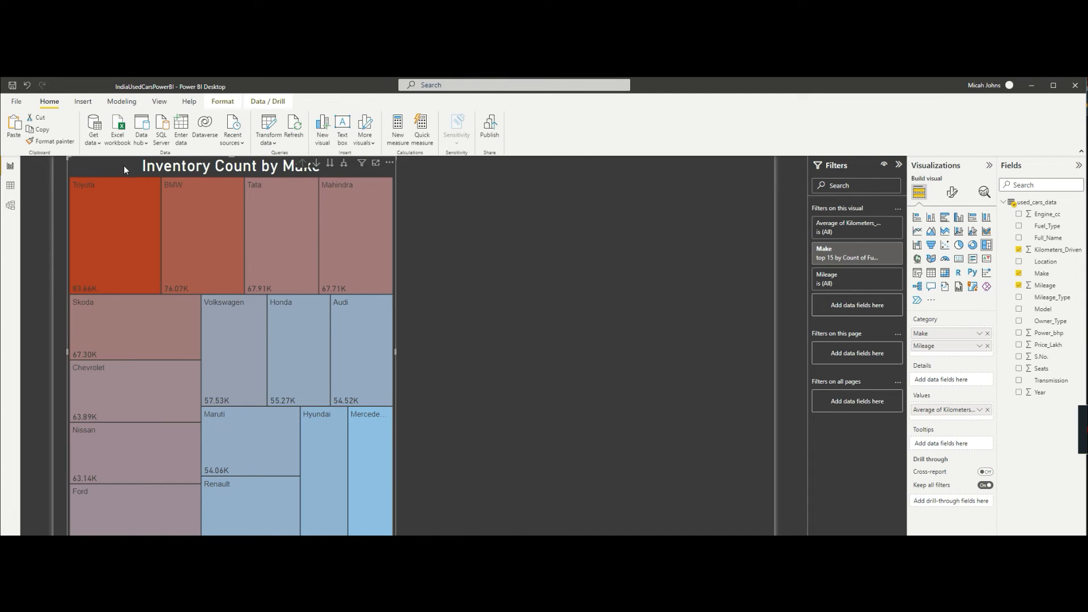
# Set the treemap's data label values to font size 20 and white
pyautogui.click(952, 192)
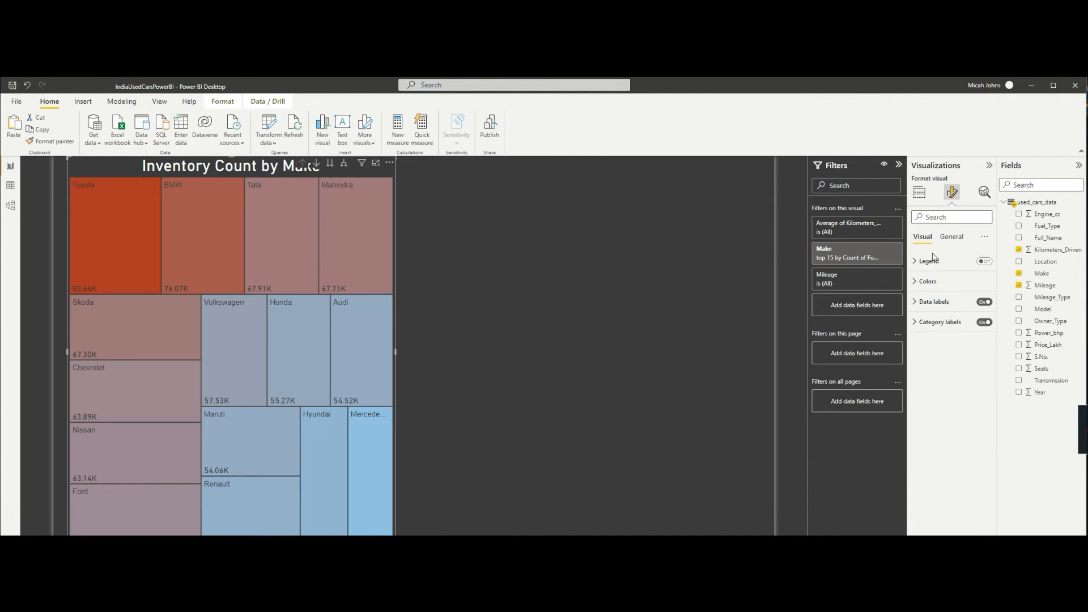
pyautogui.click(921, 304)
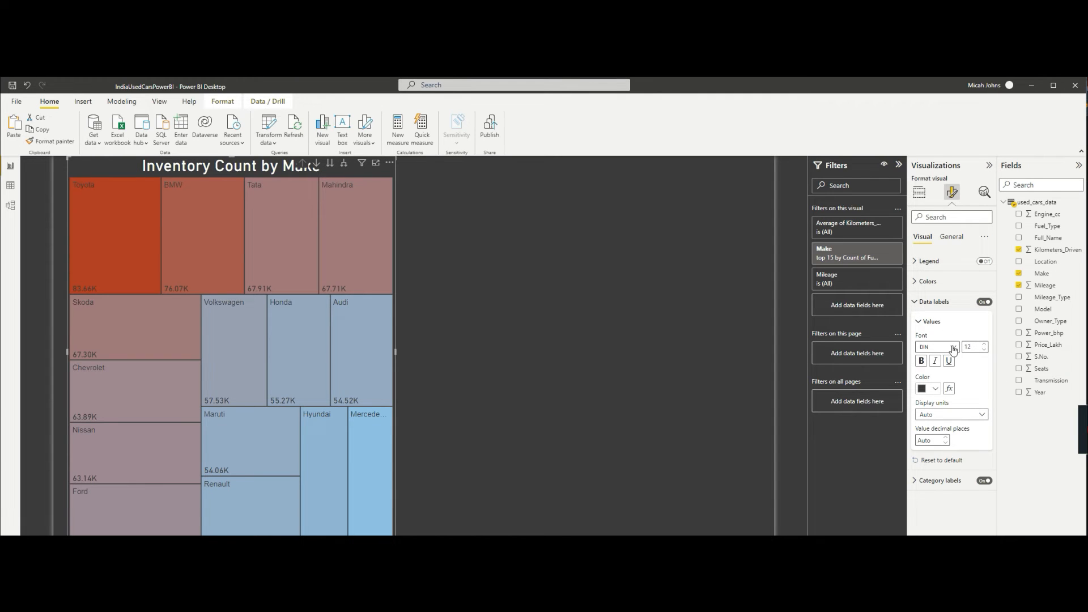
pyautogui.click(985, 345)
pyautogui.click(985, 347)
pyautogui.click(985, 345)
pyautogui.click(985, 346)
pyautogui.click(985, 345)
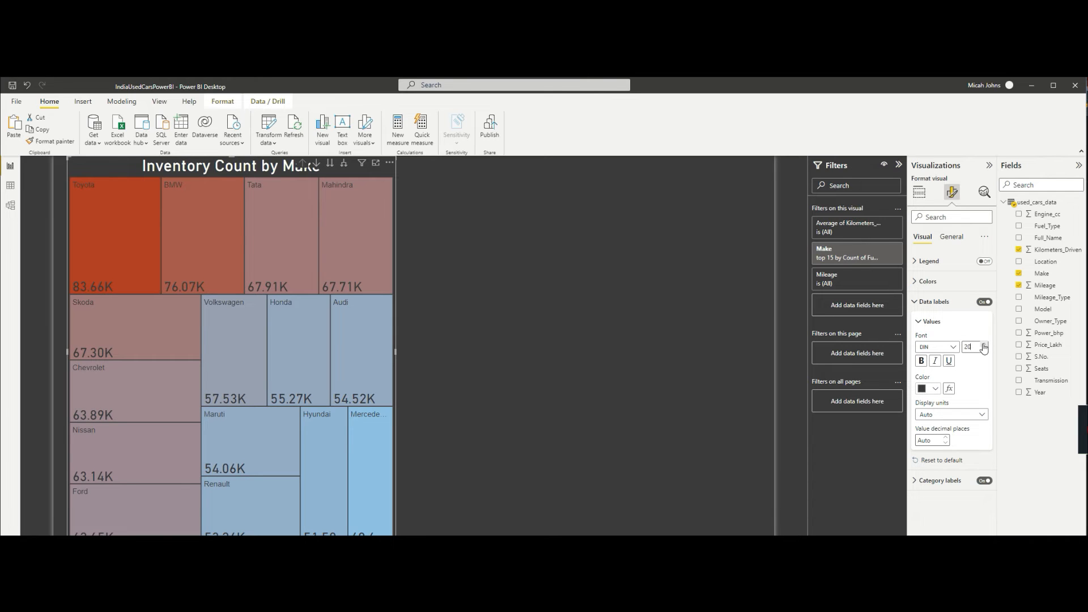
pyautogui.click(936, 388)
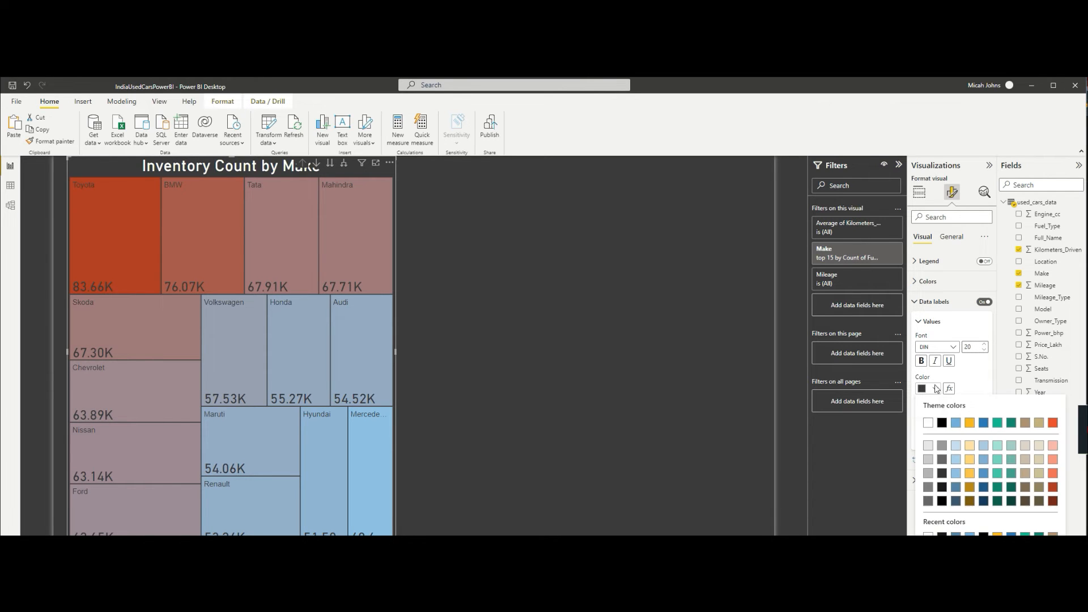
pyautogui.click(928, 422)
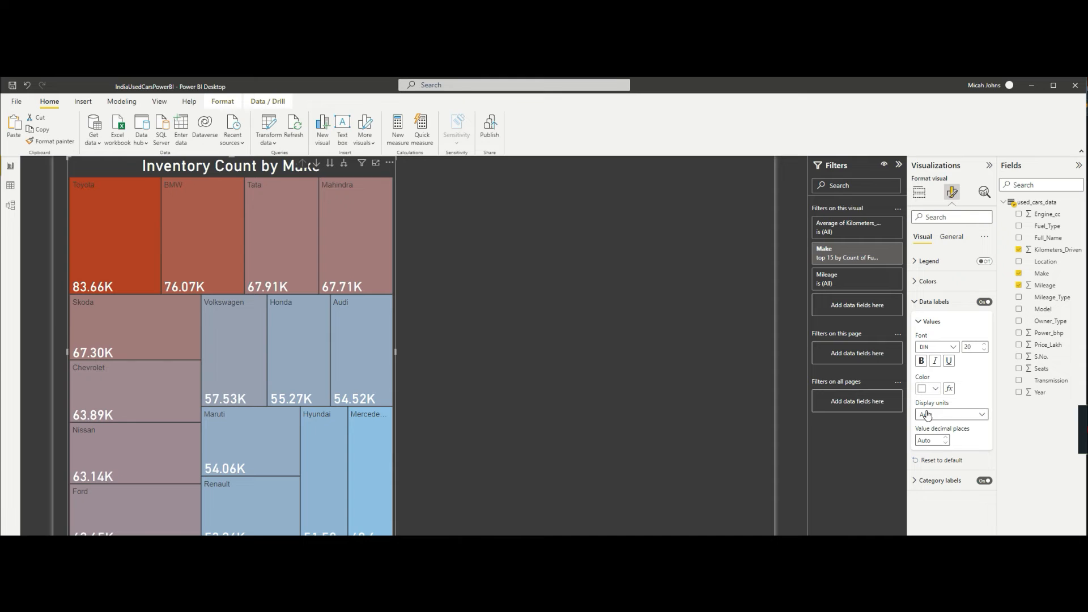
# Set the treemap's category labels to the DIN font at size 19
pyautogui.click(977, 417)
pyautogui.click(977, 391)
pyautogui.click(939, 481)
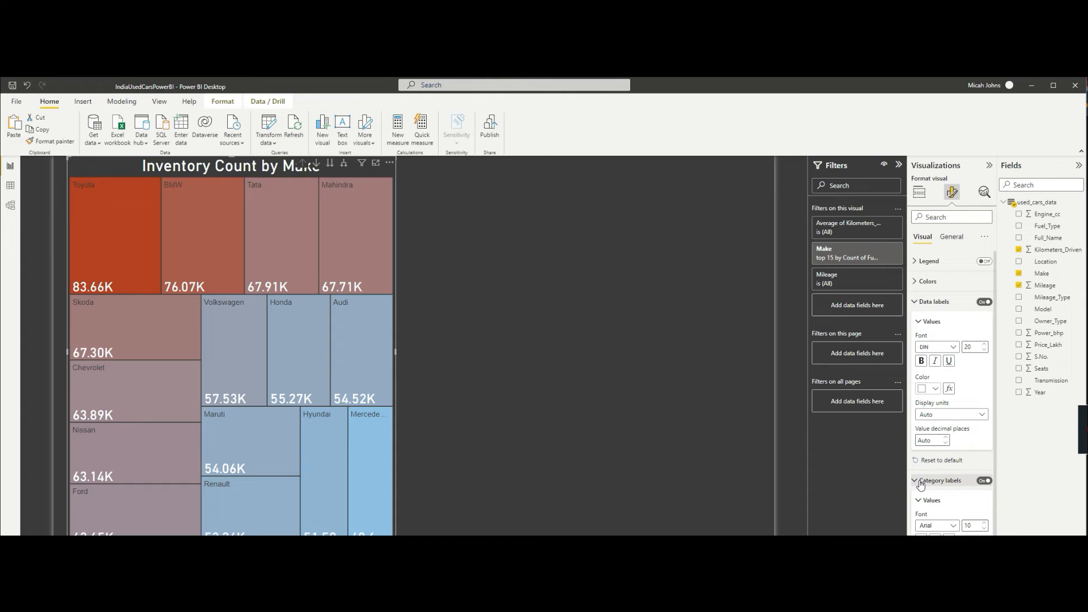
pyautogui.scroll(-1, 952, 501)
pyautogui.click(953, 507)
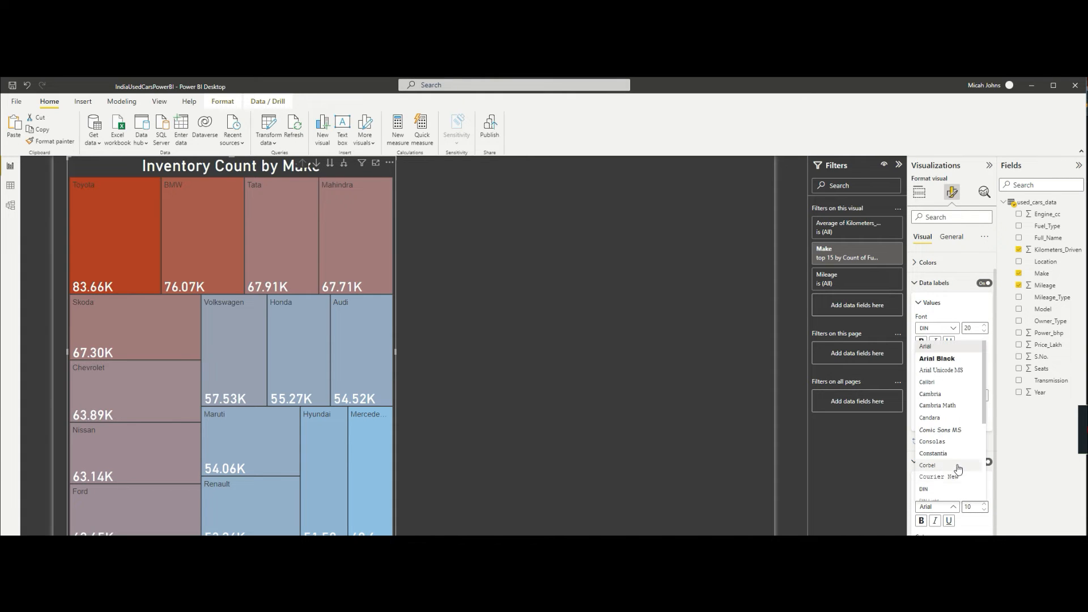
pyautogui.click(935, 492)
pyautogui.click(985, 504)
pyautogui.click(985, 504)
pyautogui.click(985, 503)
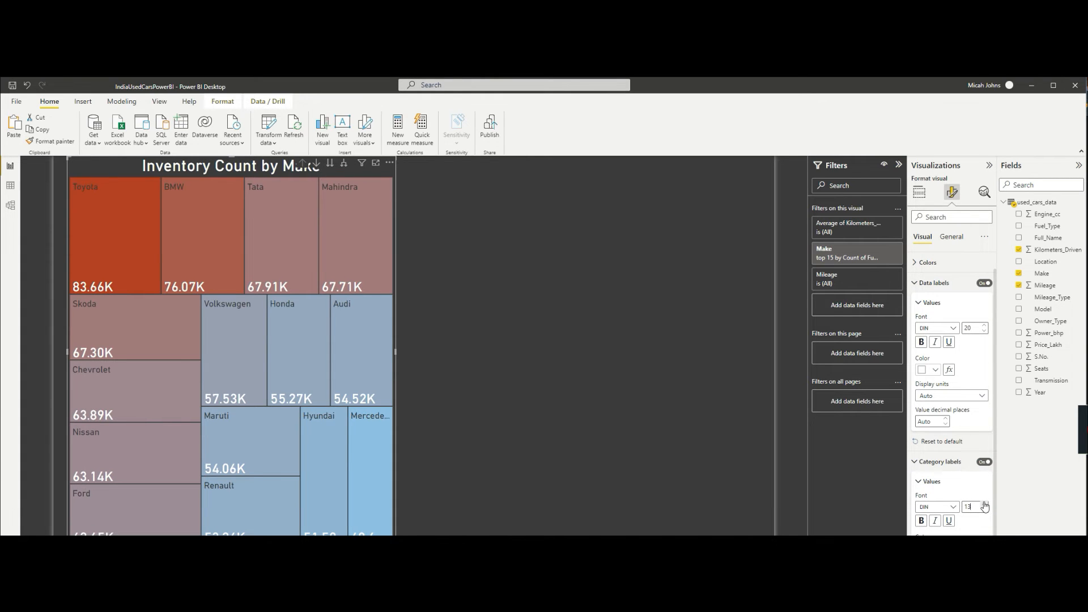
pyautogui.click(984, 504)
pyautogui.click(985, 504)
pyautogui.click(985, 504)
pyautogui.click(985, 504)
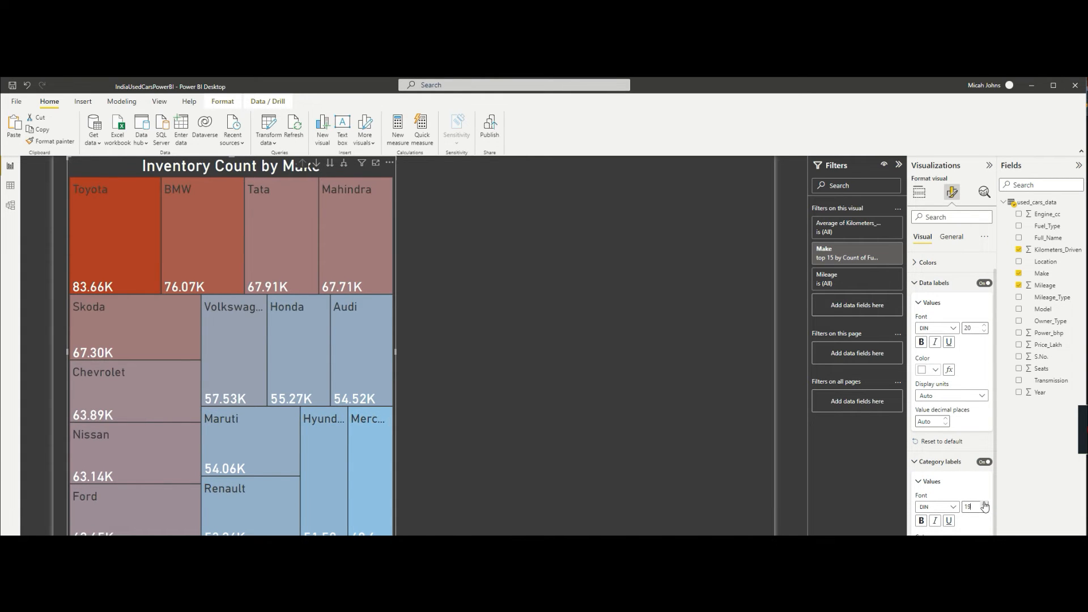
pyautogui.click(985, 505)
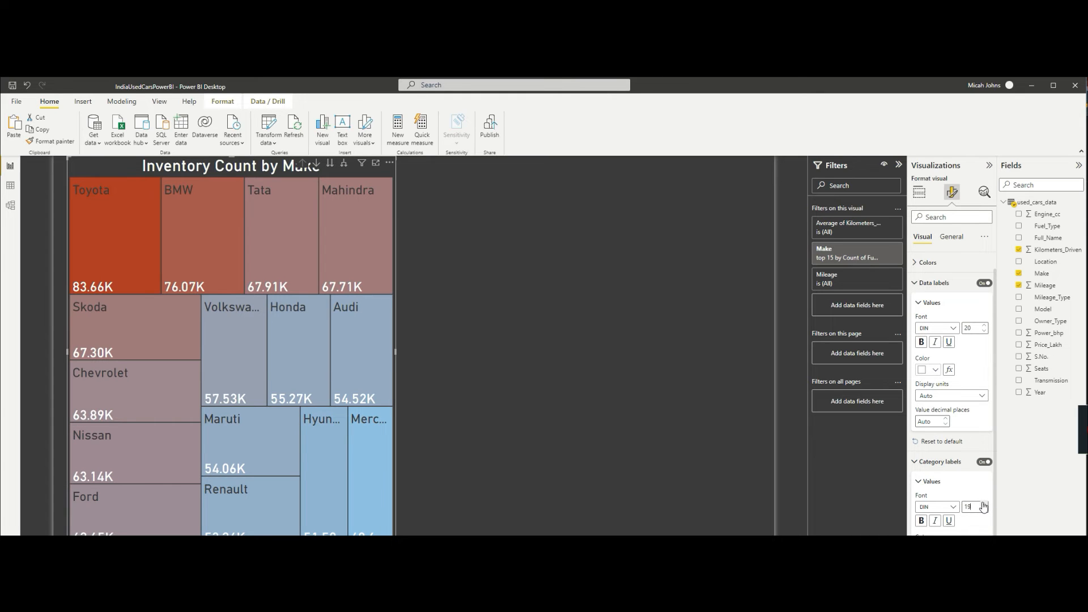
# Color the treemap's category labels white
pyautogui.click(930, 370)
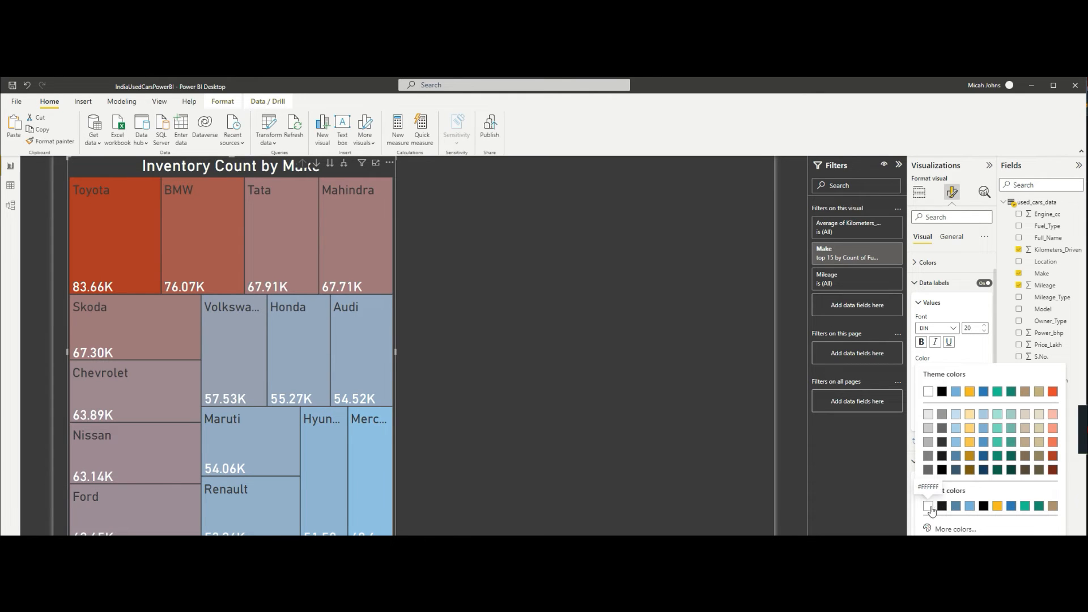
pyautogui.click(929, 506)
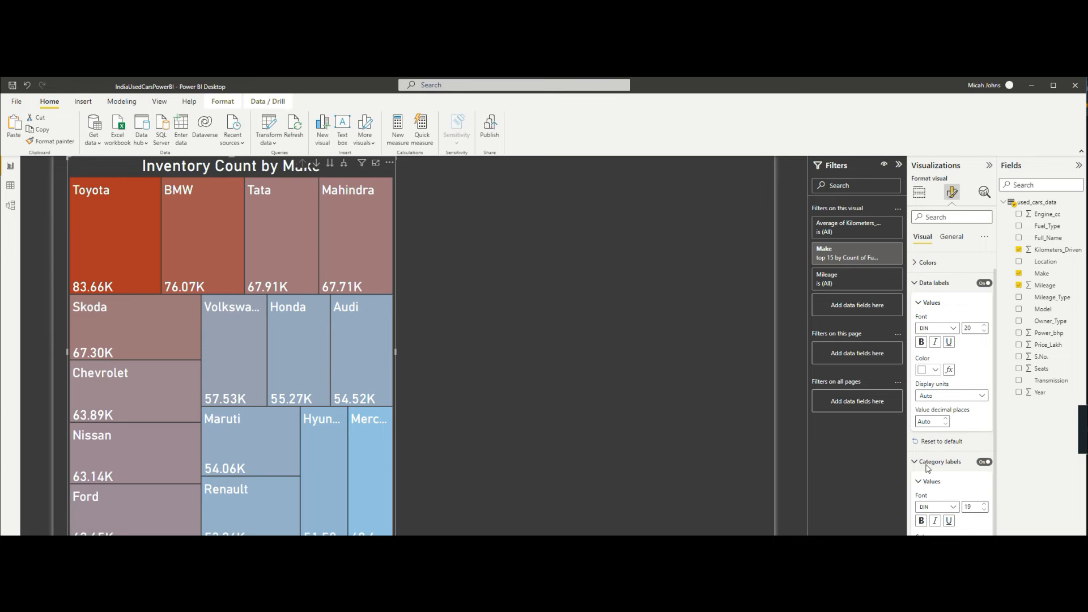
pyautogui.click(921, 482)
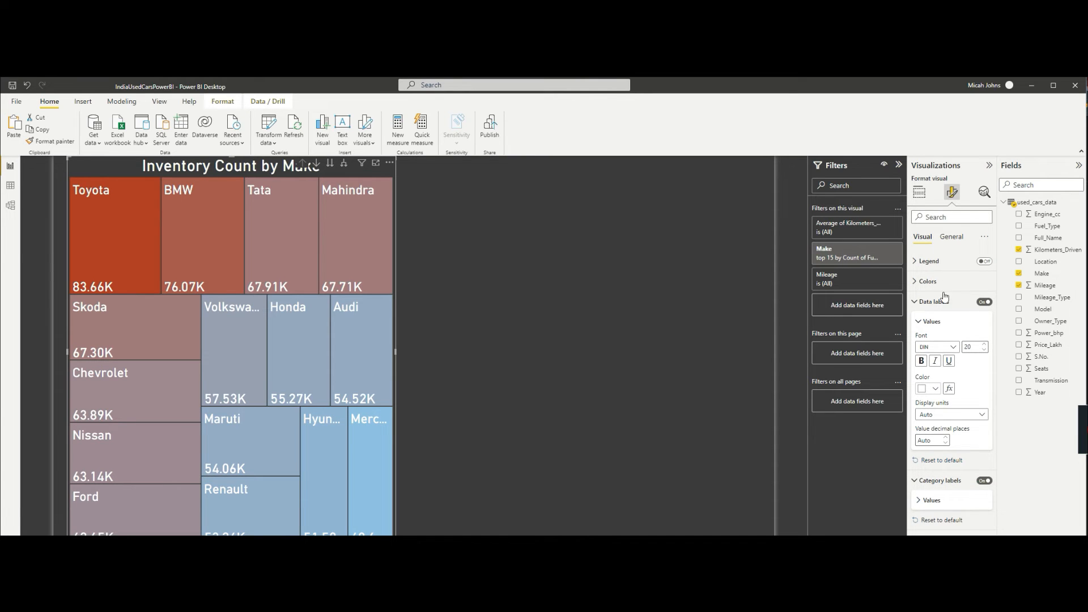
# Retitle the treemap as "Kilometers Driven Average by Make", keeping the title switched on
pyautogui.click(947, 238)
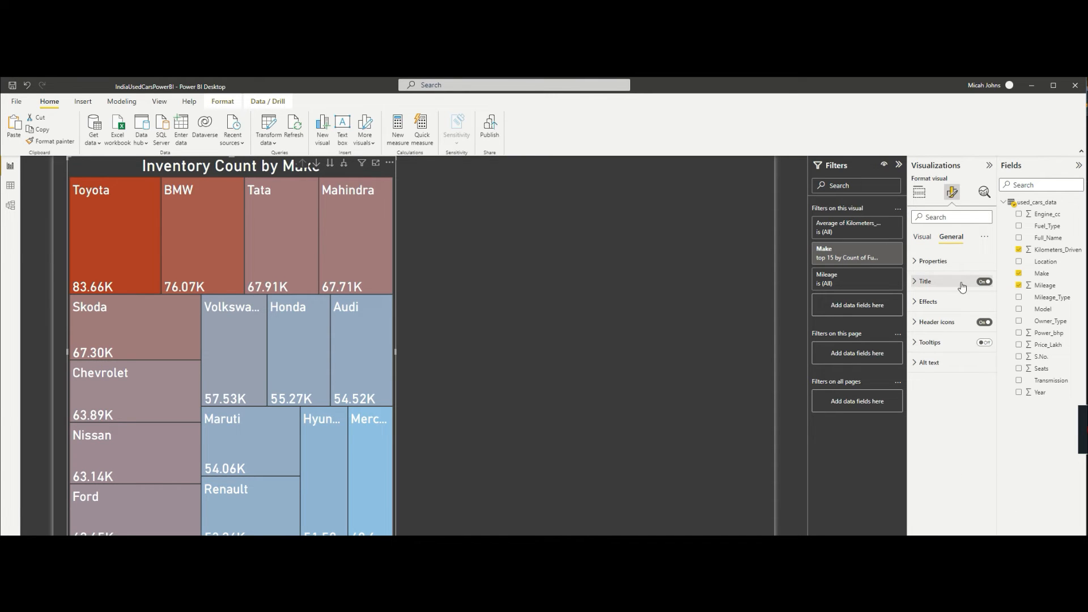
pyautogui.click(984, 281)
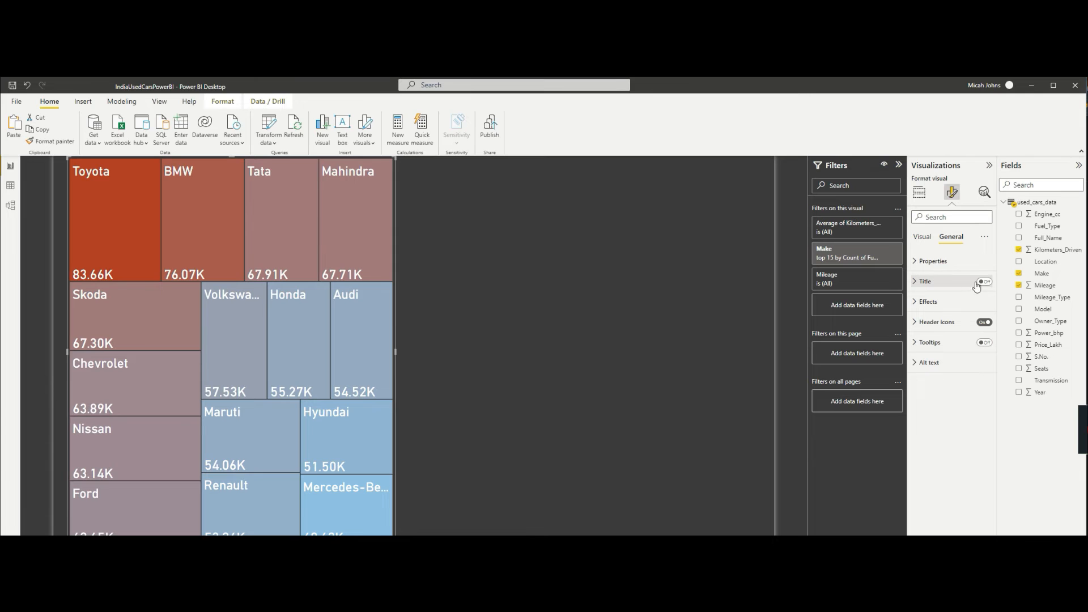
pyautogui.click(914, 283)
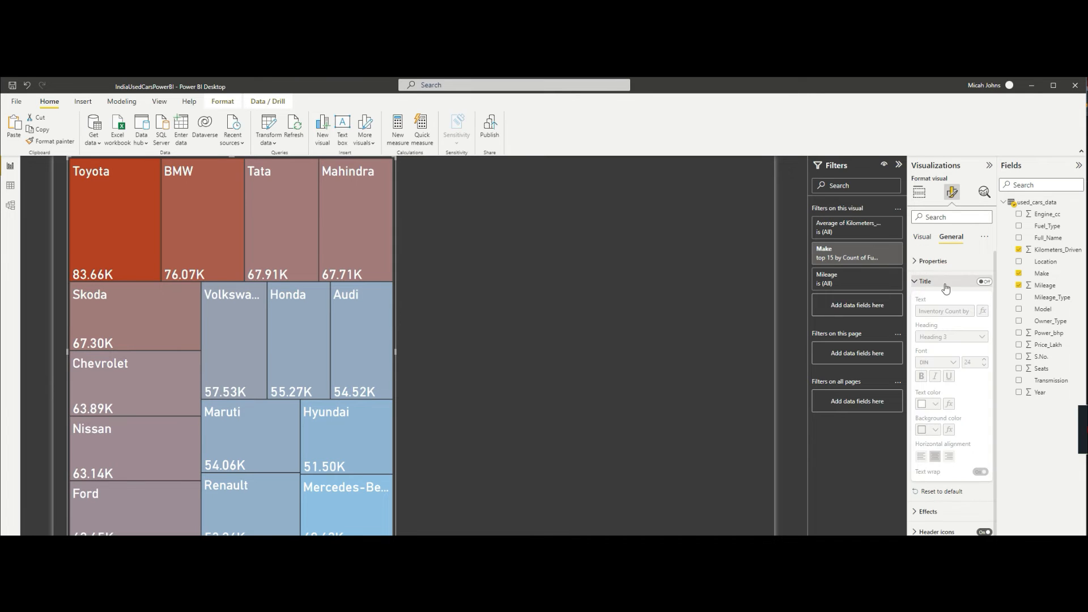
pyautogui.click(978, 284)
pyautogui.click(986, 283)
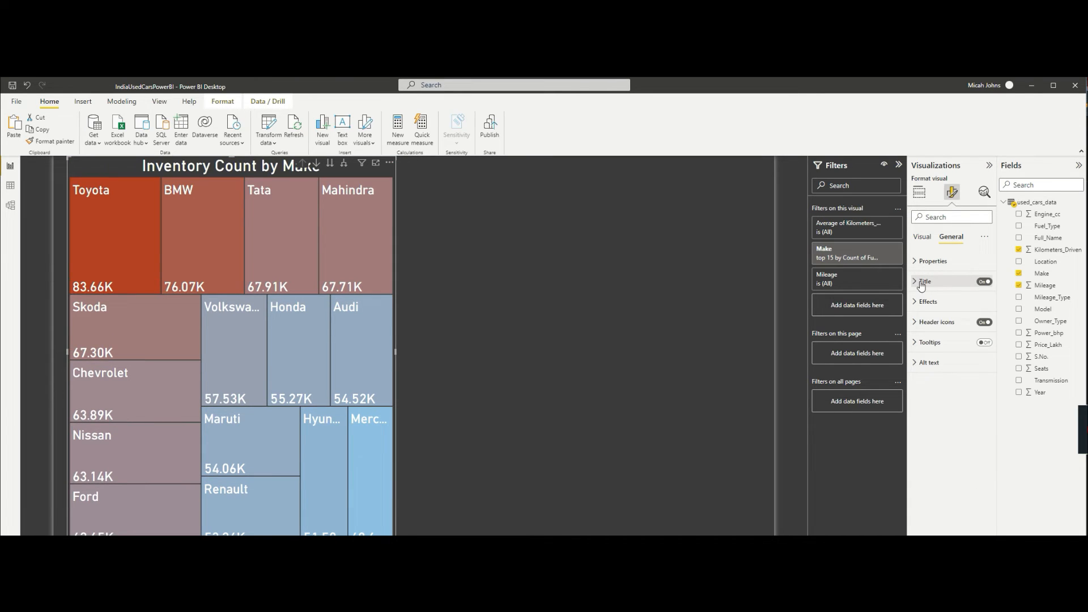
pyautogui.click(924, 283)
pyautogui.click(935, 311)
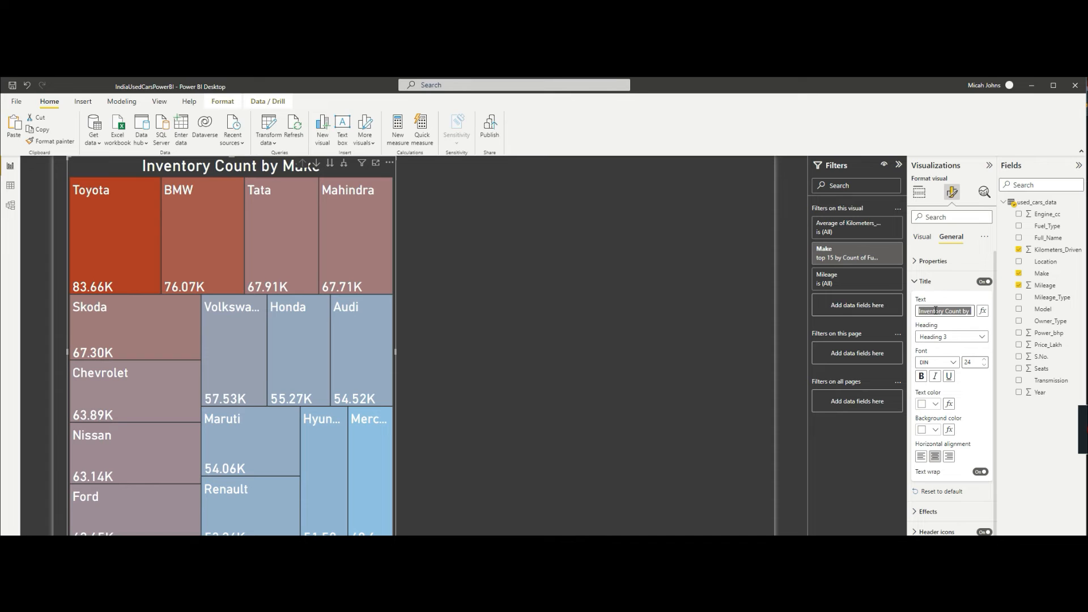
pyautogui.write('M')
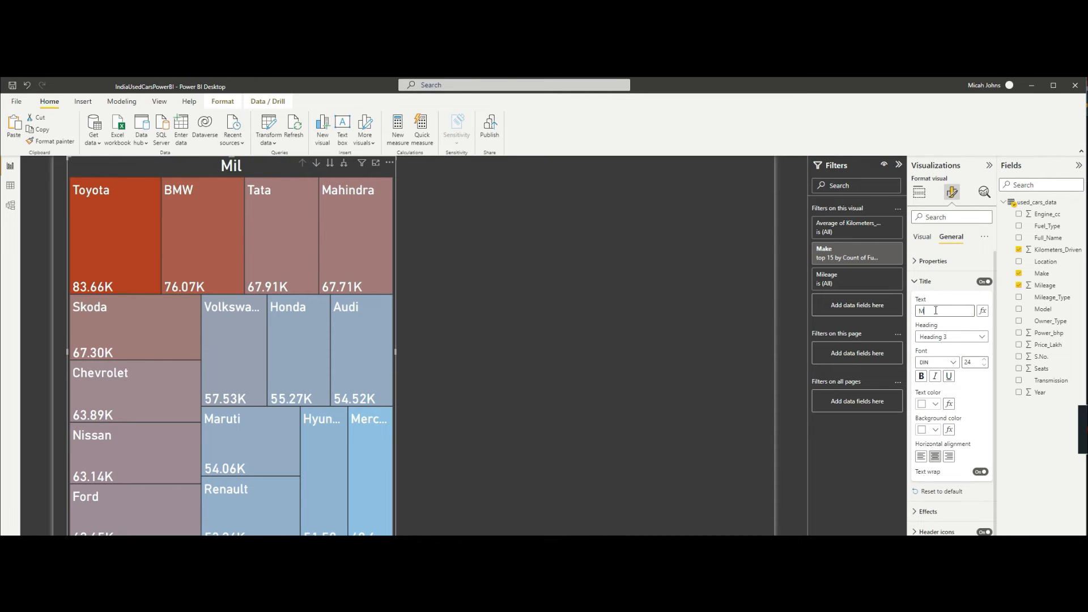
pyautogui.write('Kilometers Drive')
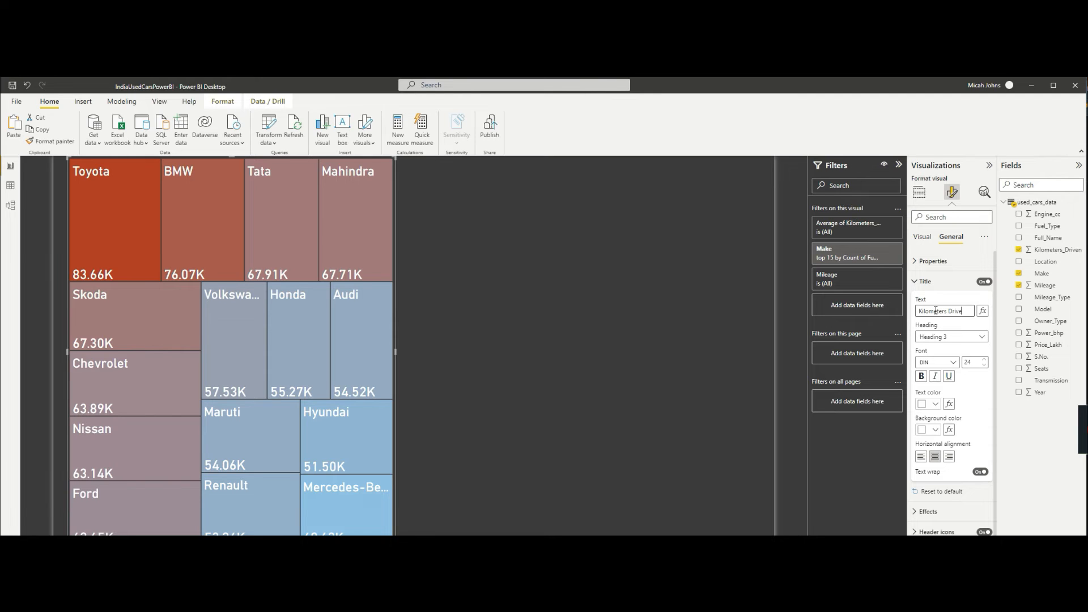
pyautogui.write(' Average by Make')
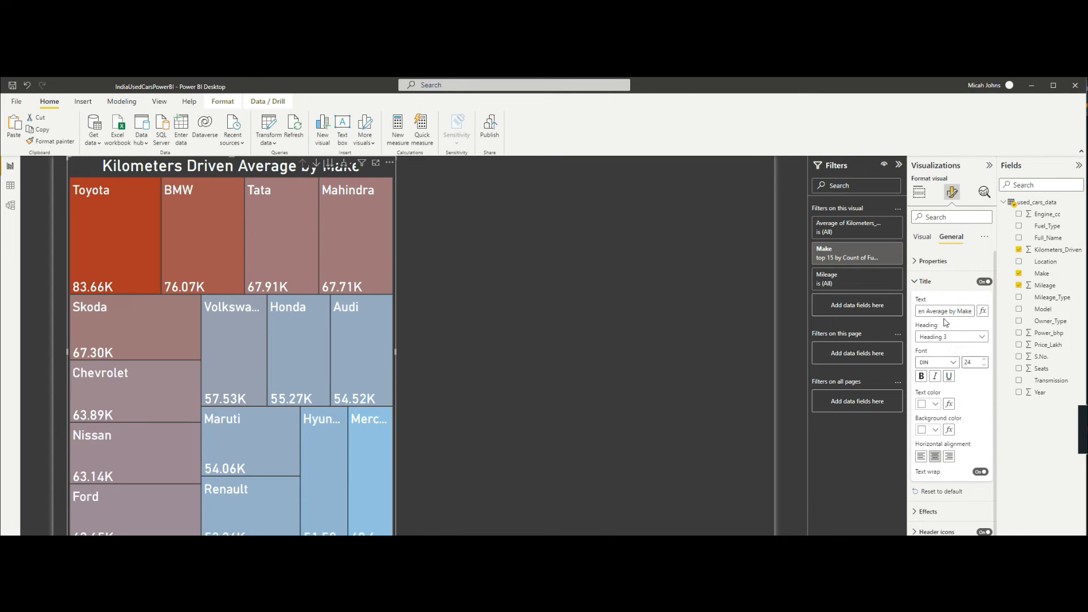
# Turn off the header icons for the treemap and deselect it
pyautogui.click(941, 281)
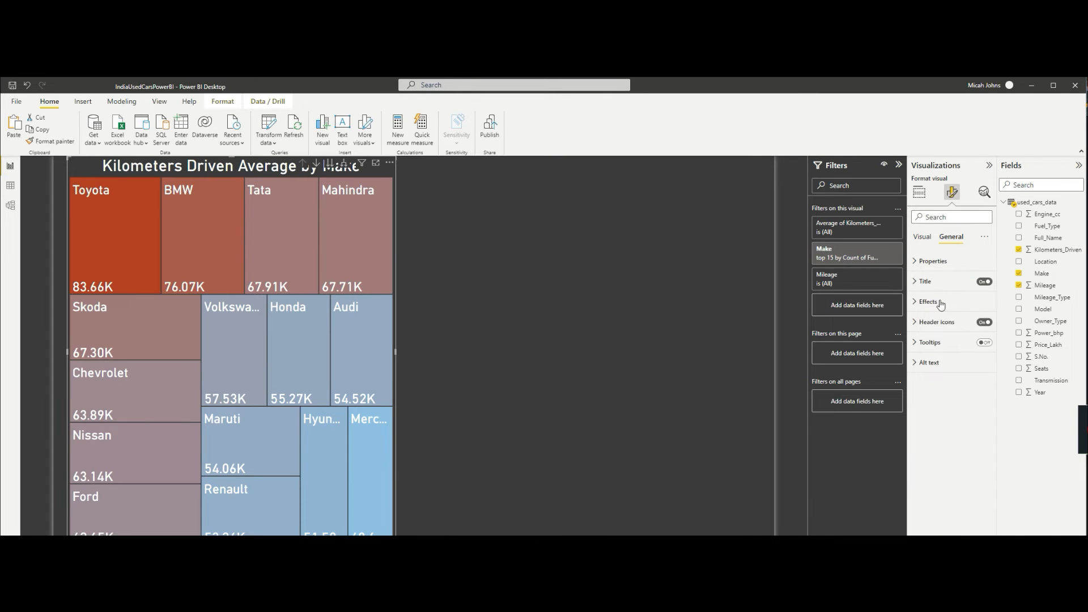
pyautogui.click(985, 323)
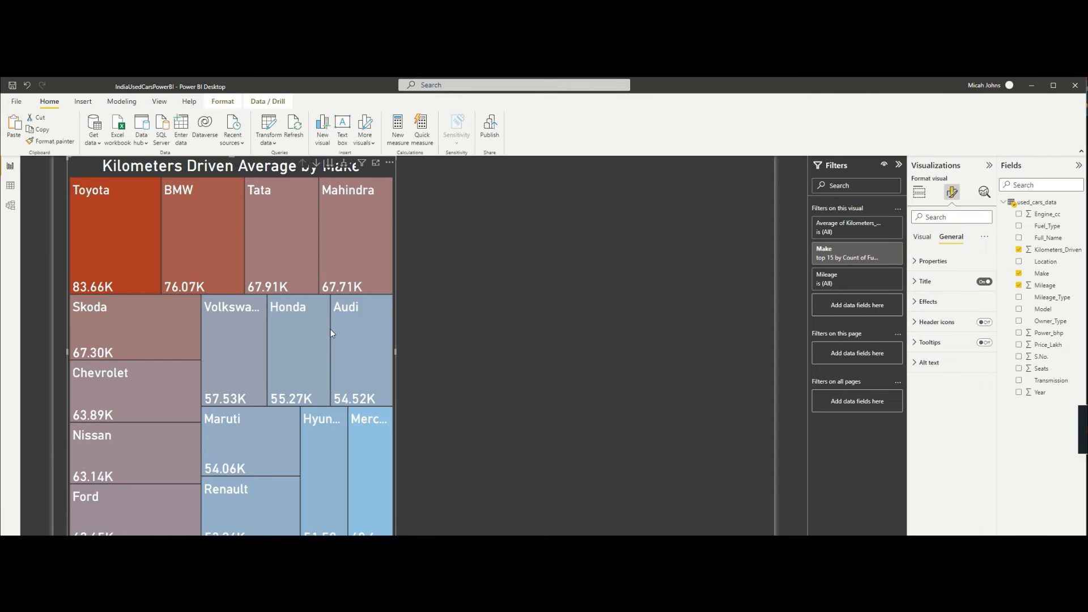
pyautogui.click(397, 356)
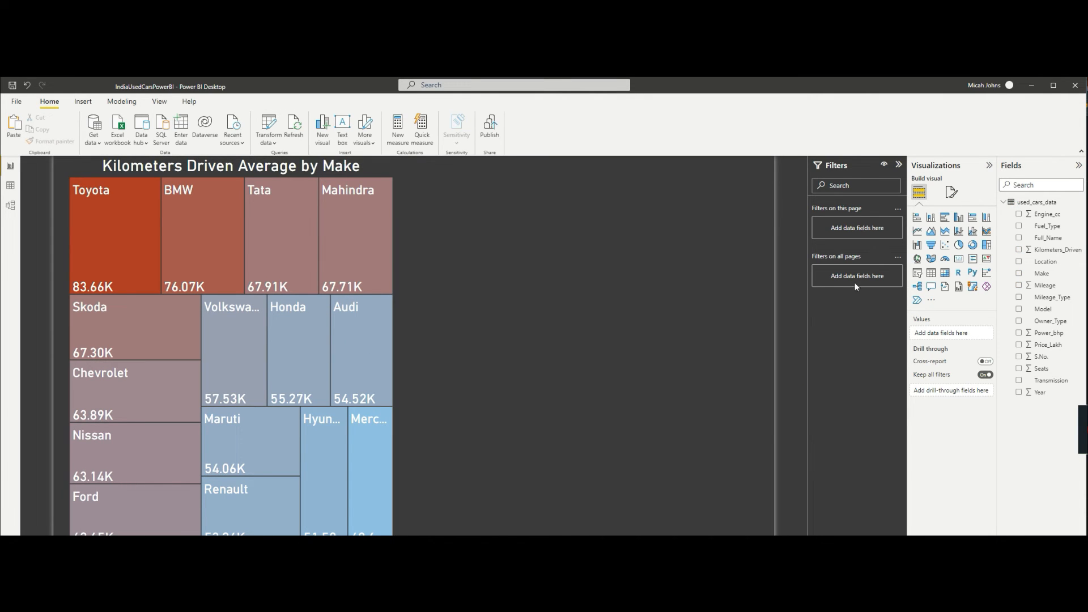
# Highlight the Audi and Honda tiles in the treemap in turn, and clear the highlight
pyautogui.click(363, 320)
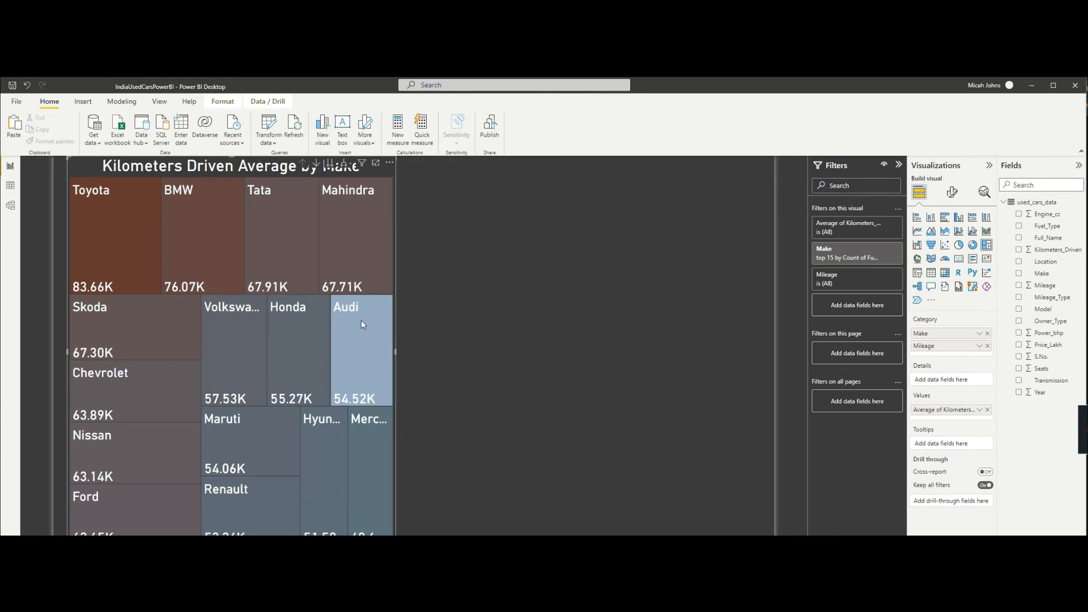
pyautogui.click(294, 337)
pyautogui.click(290, 343)
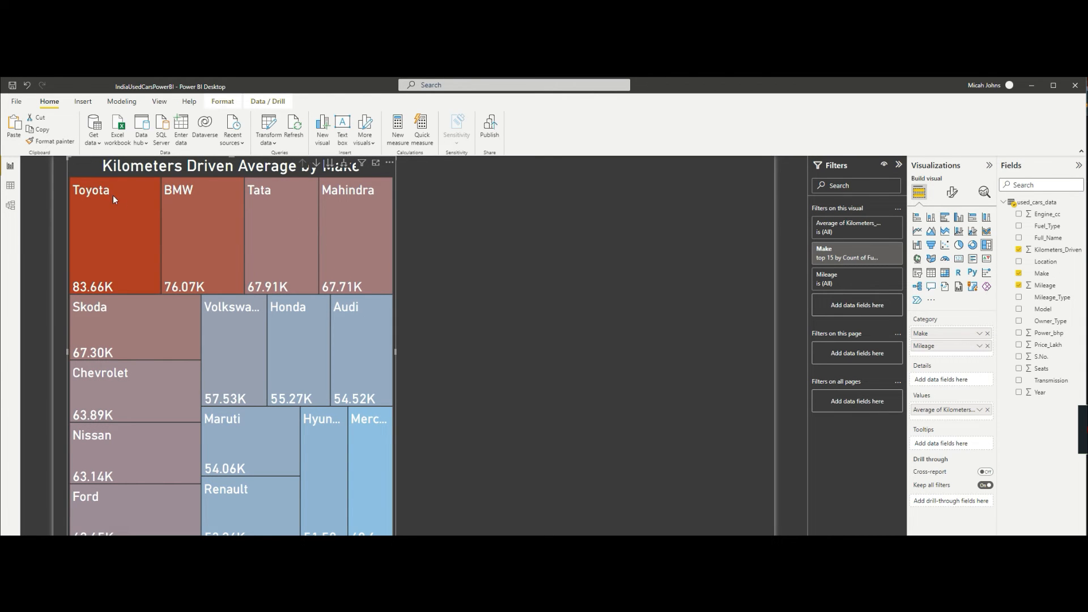
# Duplicate the treemap, place the copy beside the original, and resize both to fill the page width with a narrow gap
pyautogui.hotkey('ctrl', 'v')
pyautogui.moveTo(263, 173); pyautogui.dragTo(601, 157)
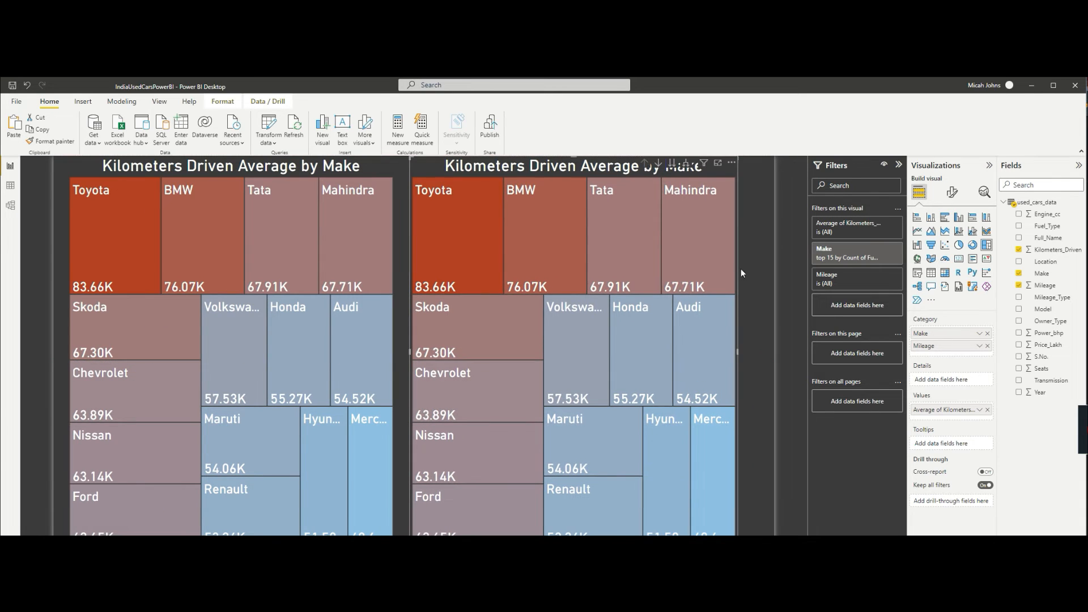
pyautogui.moveTo(736, 350); pyautogui.dragTo(764, 348)
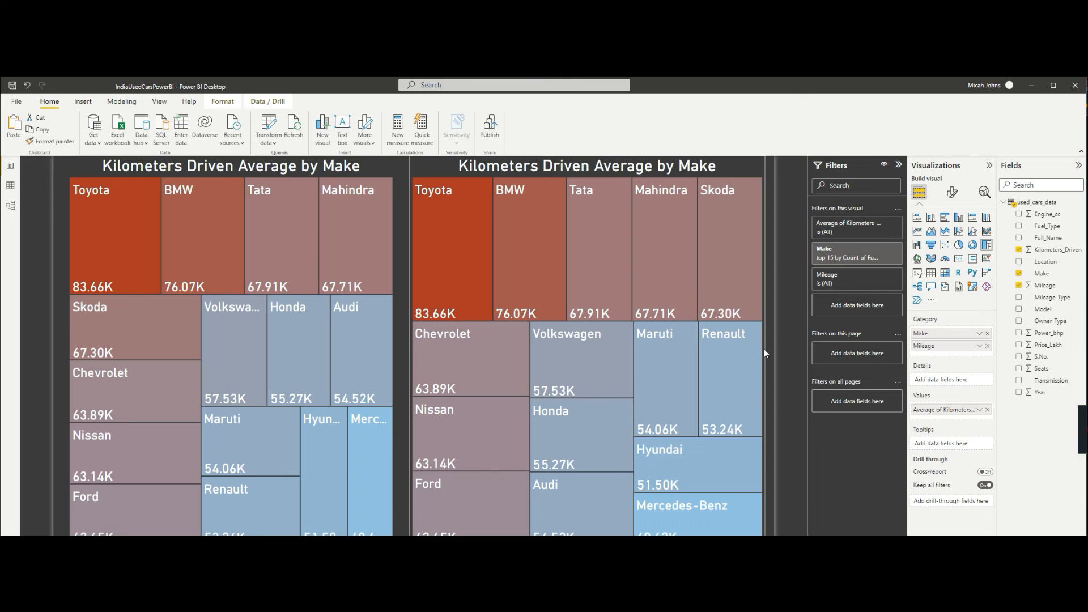
pyautogui.moveTo(409, 352)
pyautogui.mouseDown()
pyautogui.moveTo(433, 354)
pyautogui.moveTo(406, 351)
pyautogui.moveTo(420, 350)
pyautogui.mouseUp()
pyautogui.click(396, 352)
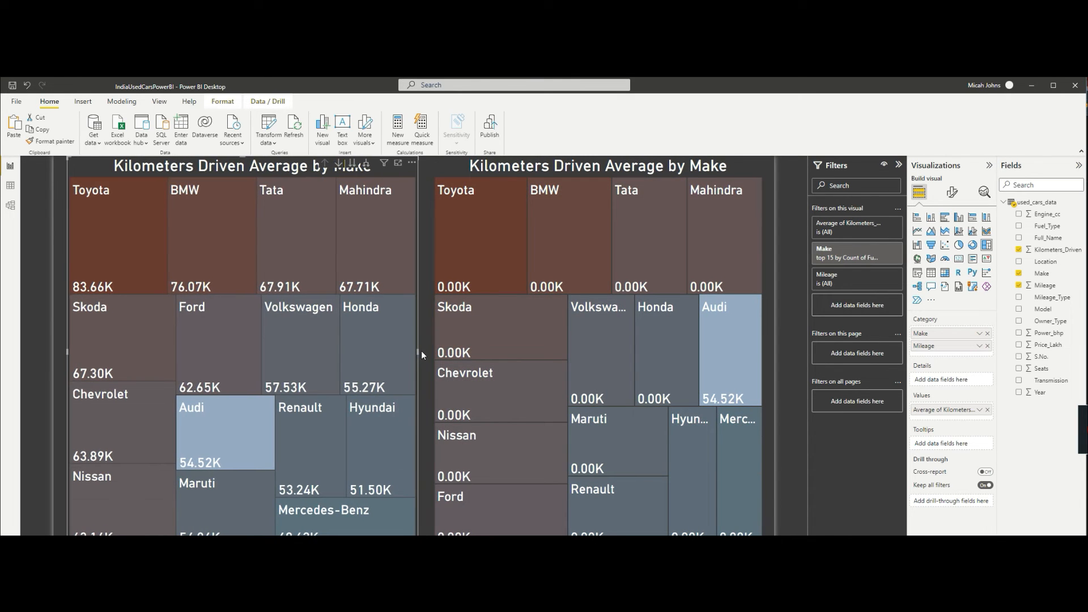
# Replace Mileage with Price_Lakh as the second category field of the copied treemap
pyautogui.click(499, 372)
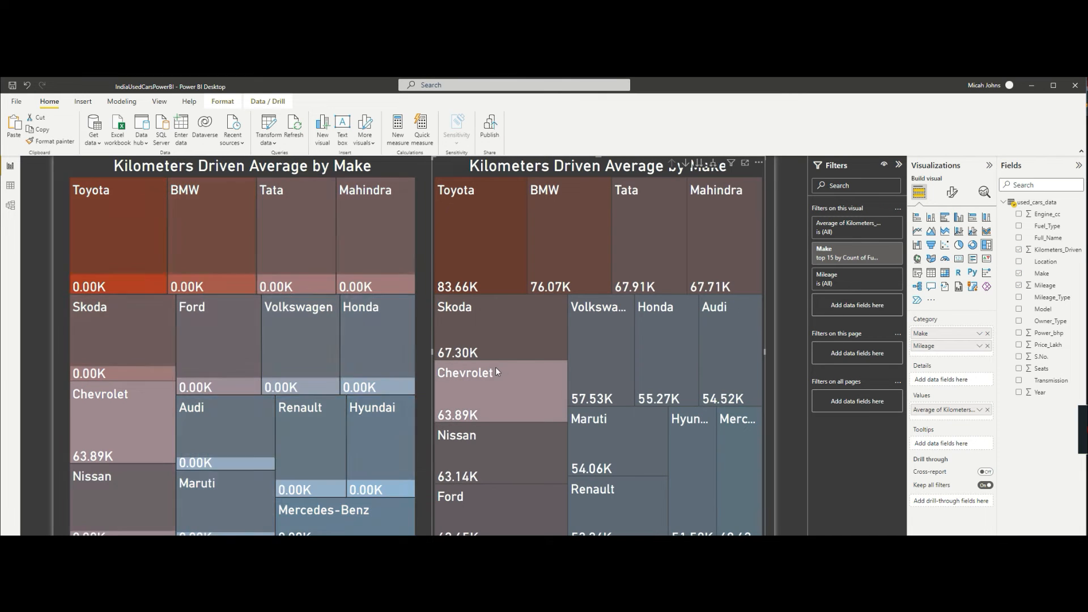
pyautogui.click(498, 369)
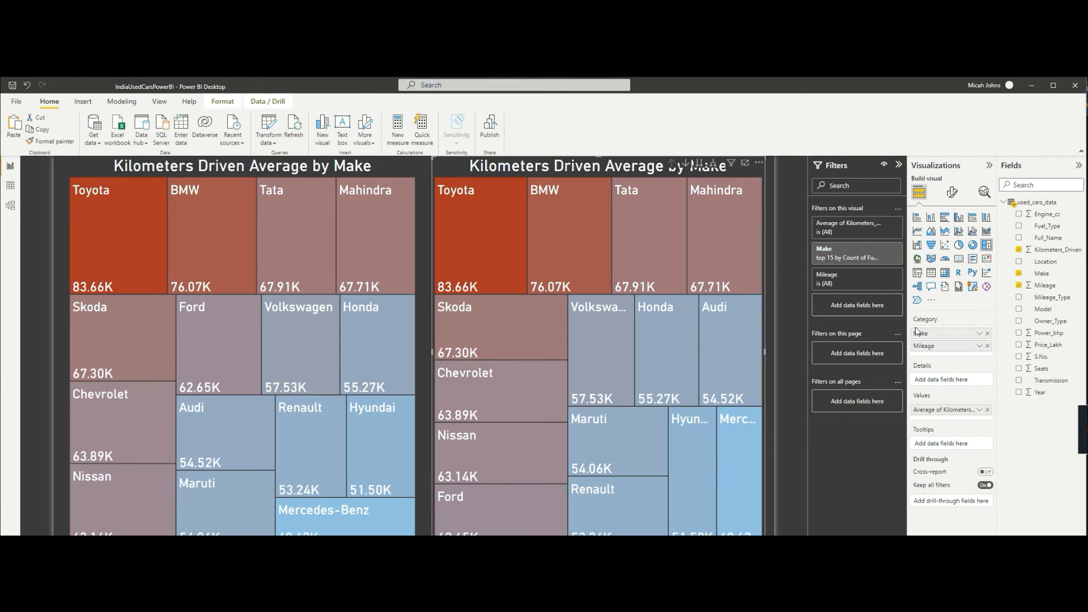
pyautogui.click(988, 346)
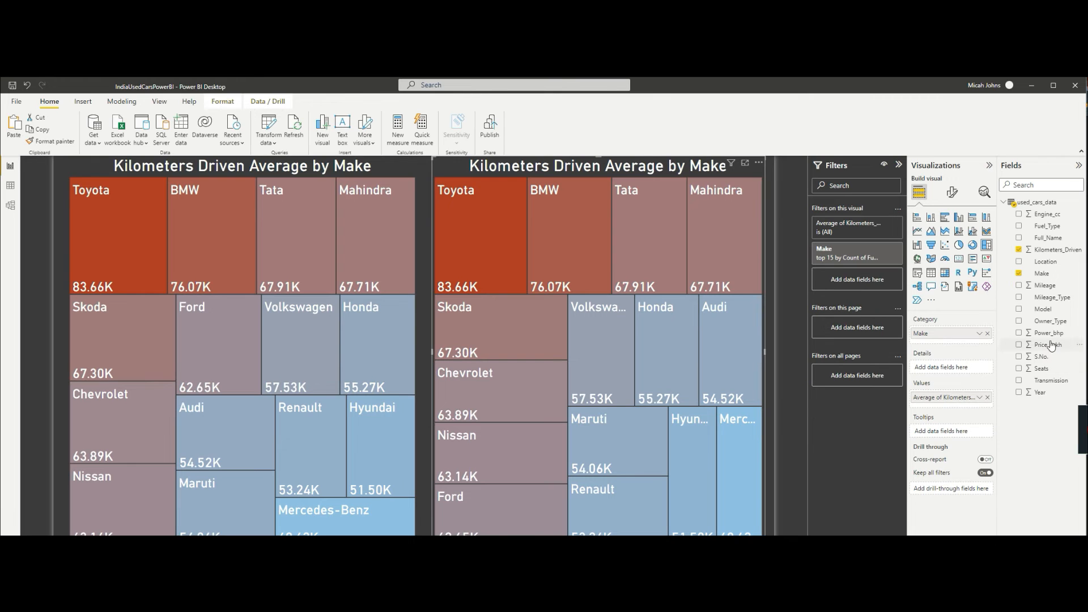
pyautogui.moveTo(1052, 347); pyautogui.dragTo(955, 344)
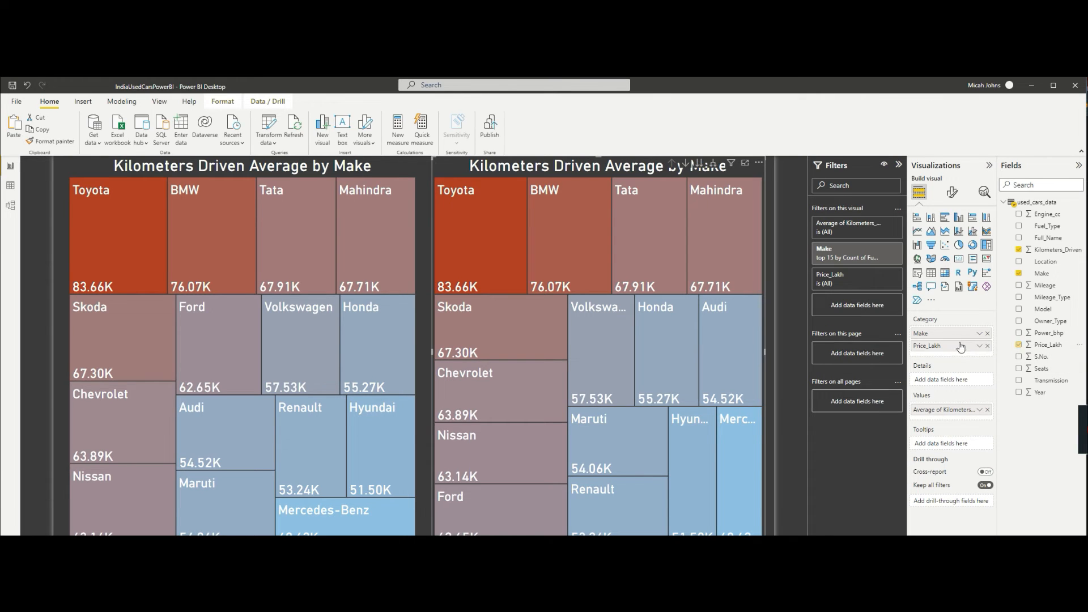
pyautogui.click(980, 345)
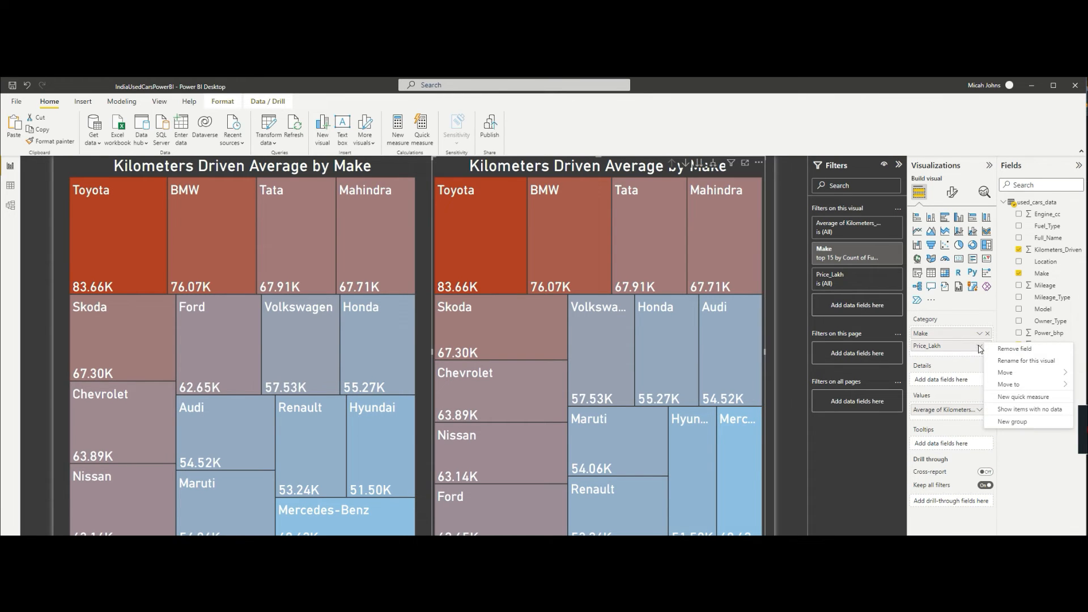
pyautogui.click(952, 359)
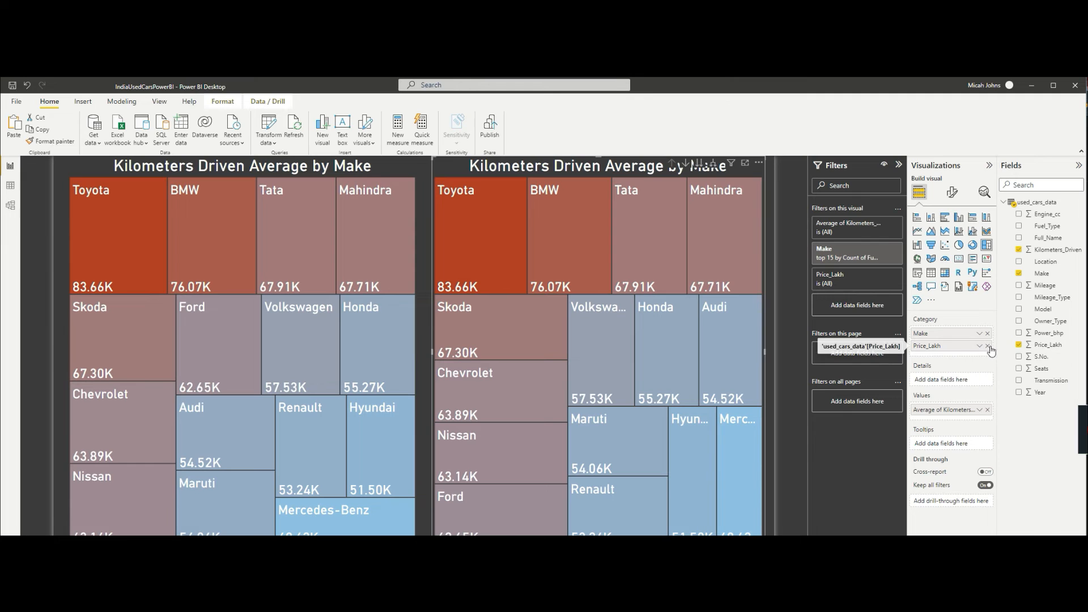
# Replace the copied treemap's average Kilometers_Driven value with Price_Lakh, aggregated as an average
pyautogui.moveTo(1044, 345); pyautogui.dragTo(960, 416)
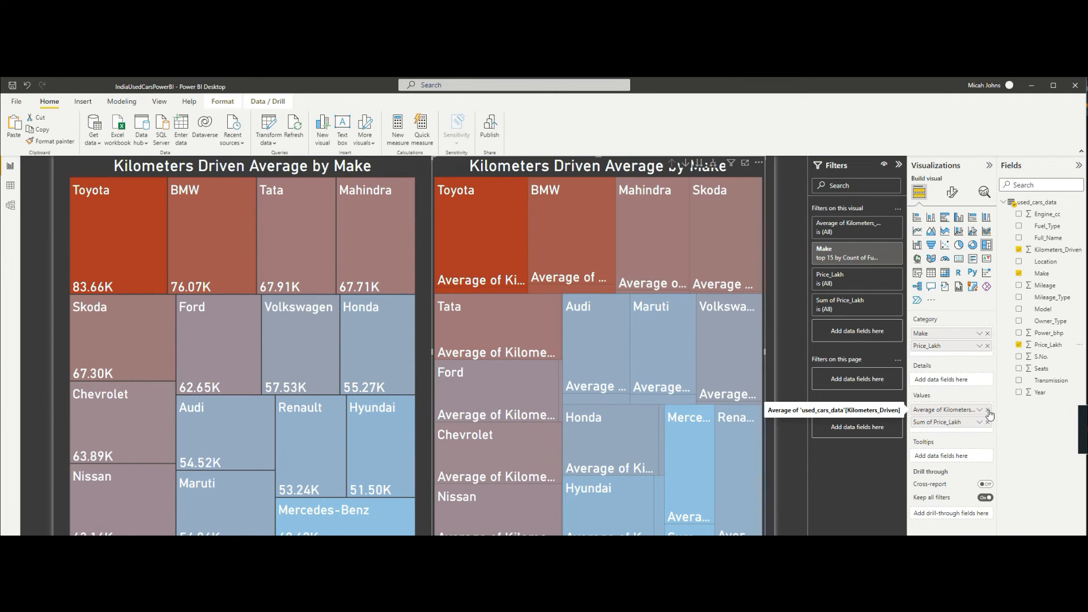
pyautogui.click(988, 411)
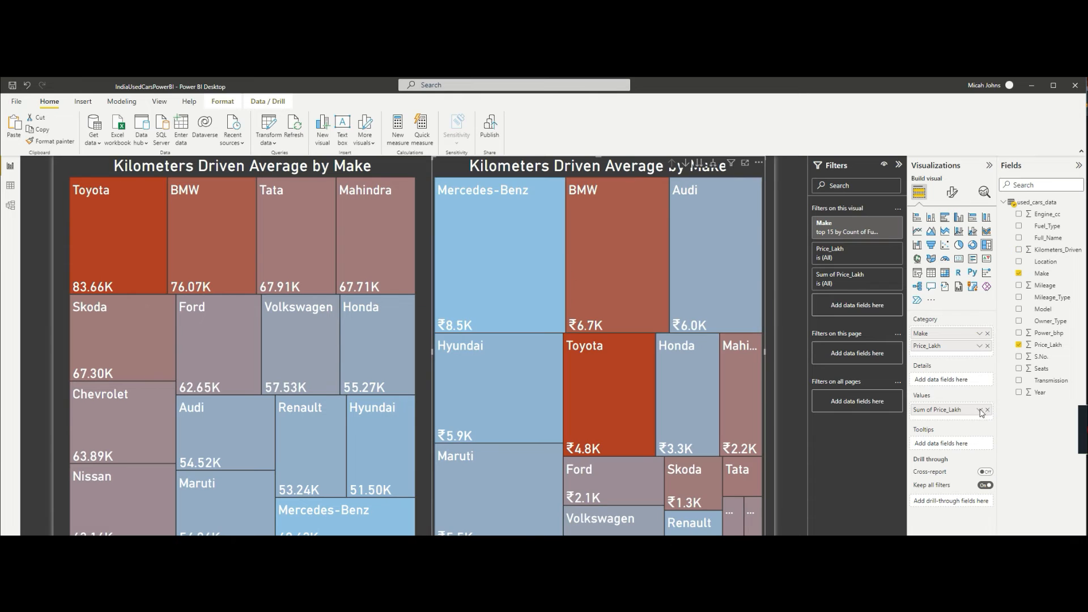
pyautogui.click(979, 409)
pyautogui.click(1012, 461)
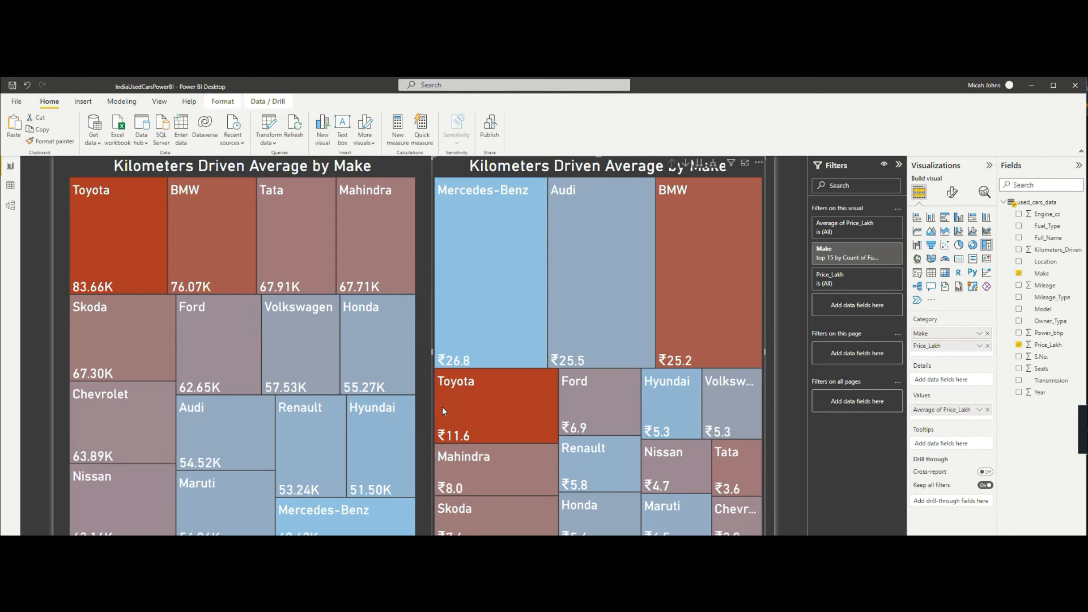
# Highlight the Mercedes-Benz, Audi, BMW, Ford and Toyota tiles of the price treemap to compare the makes, and clear the highlight
pyautogui.click(501, 327)
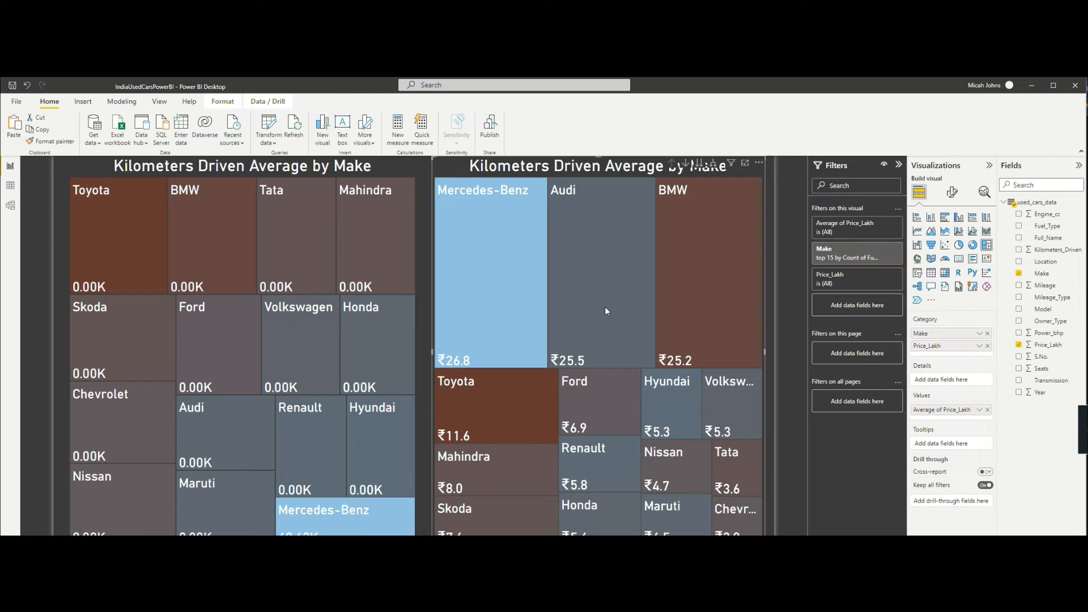
pyautogui.click(604, 307)
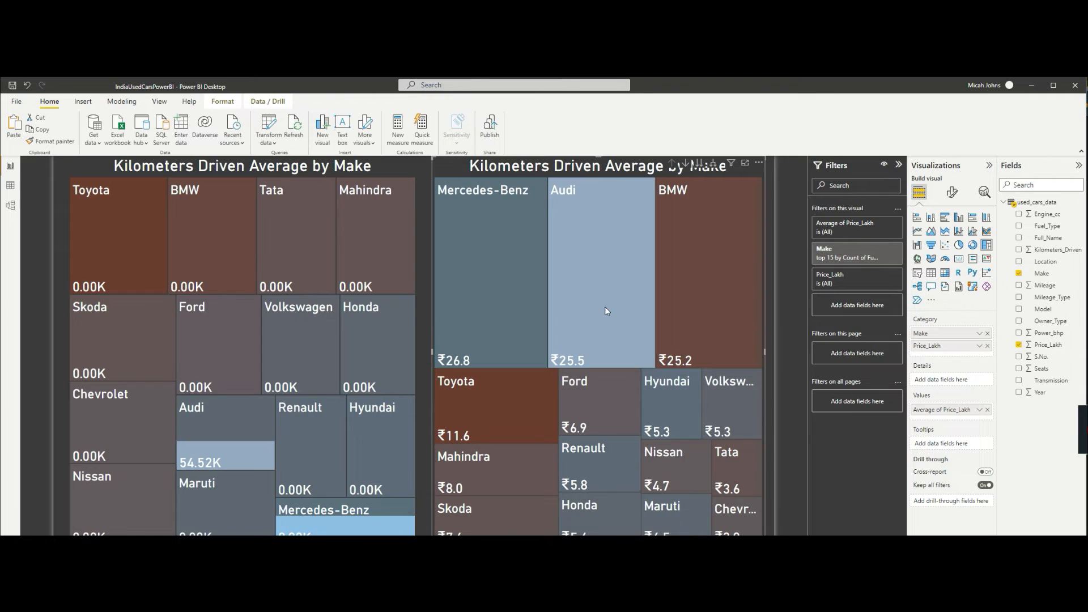
pyautogui.click(699, 310)
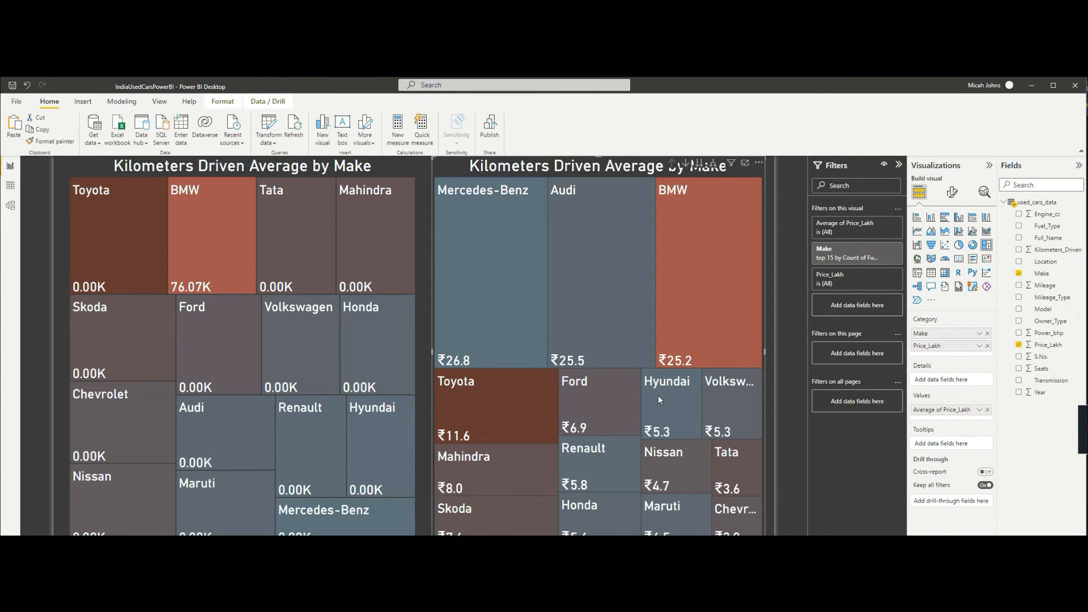
pyautogui.click(621, 334)
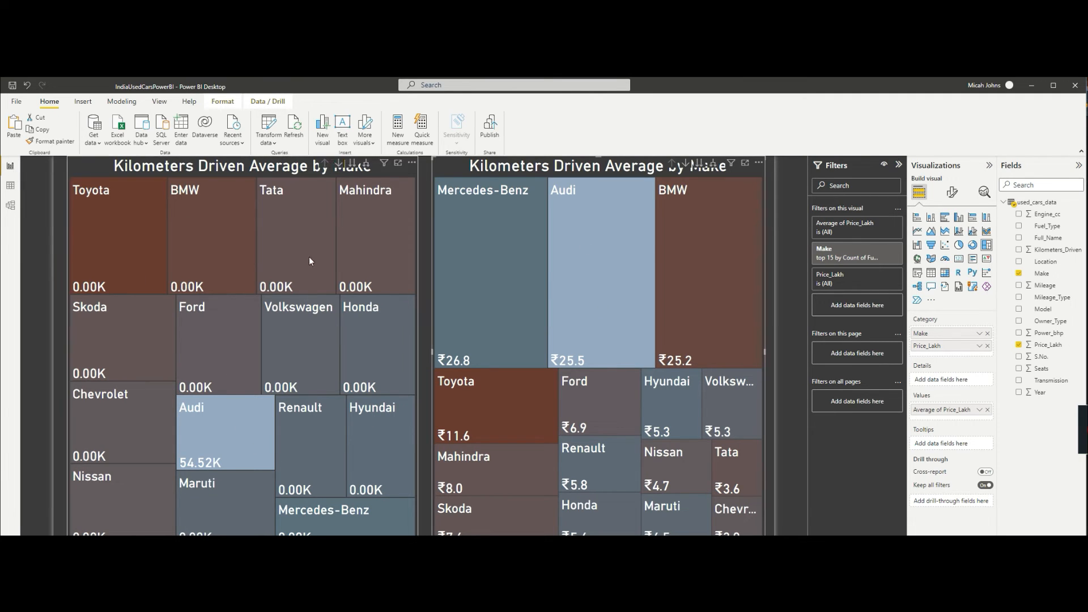
pyautogui.click(589, 401)
pyautogui.click(506, 405)
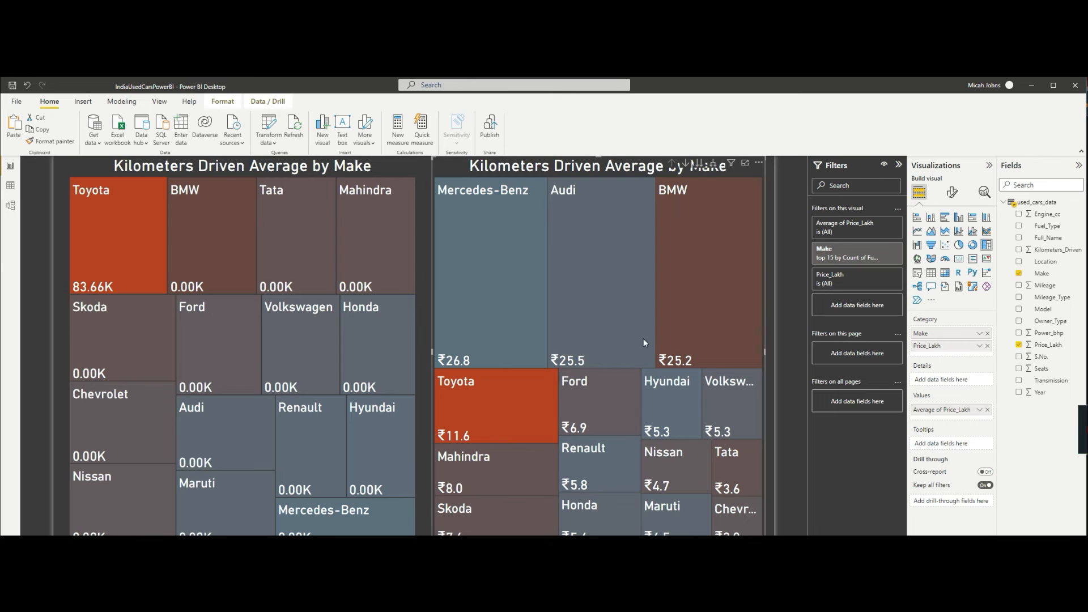
pyautogui.click(533, 388)
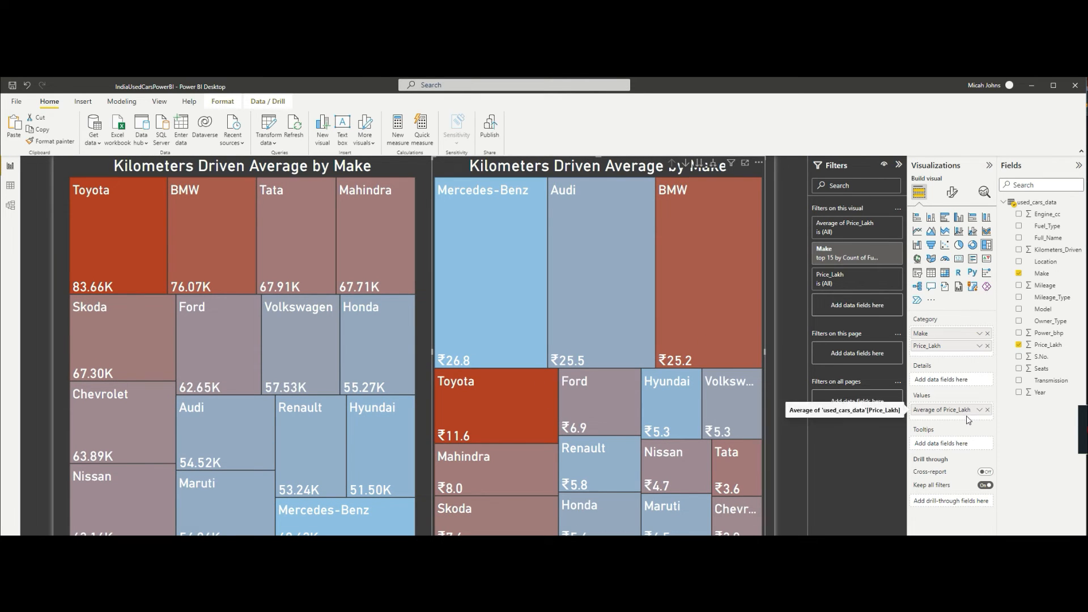
# Set the maximum color of the price treemap's conditional color gradient to a custom green, #008127
pyautogui.click(953, 192)
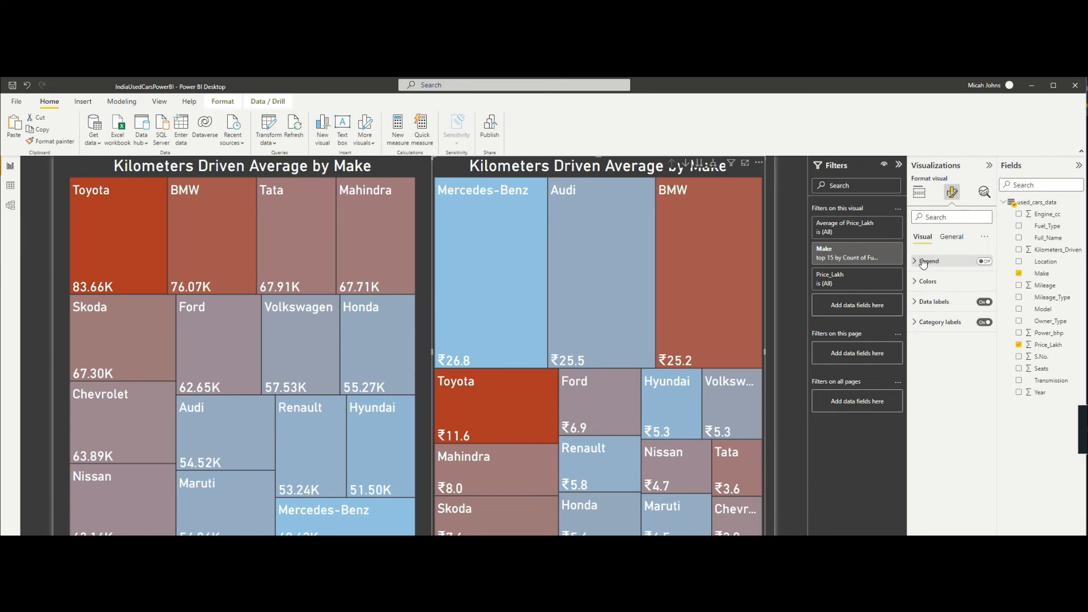
pyautogui.click(924, 284)
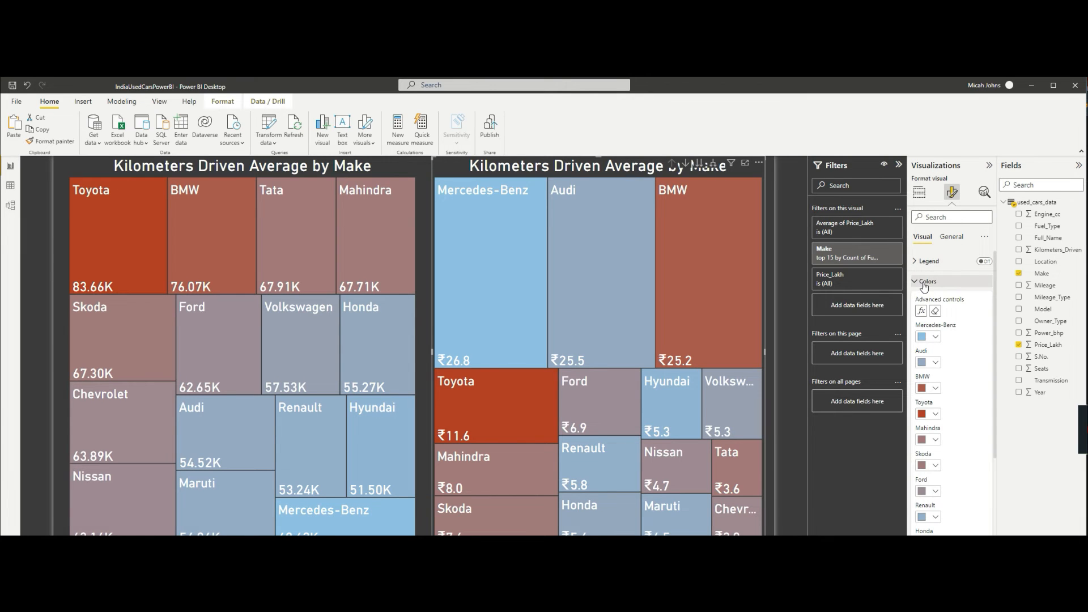
pyautogui.click(924, 313)
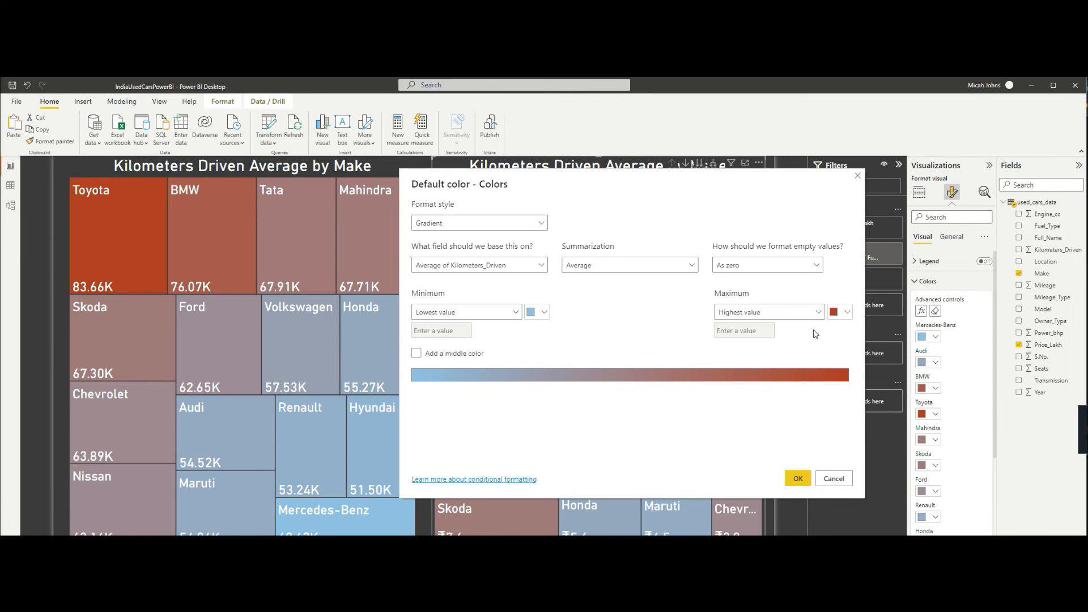
pyautogui.click(846, 313)
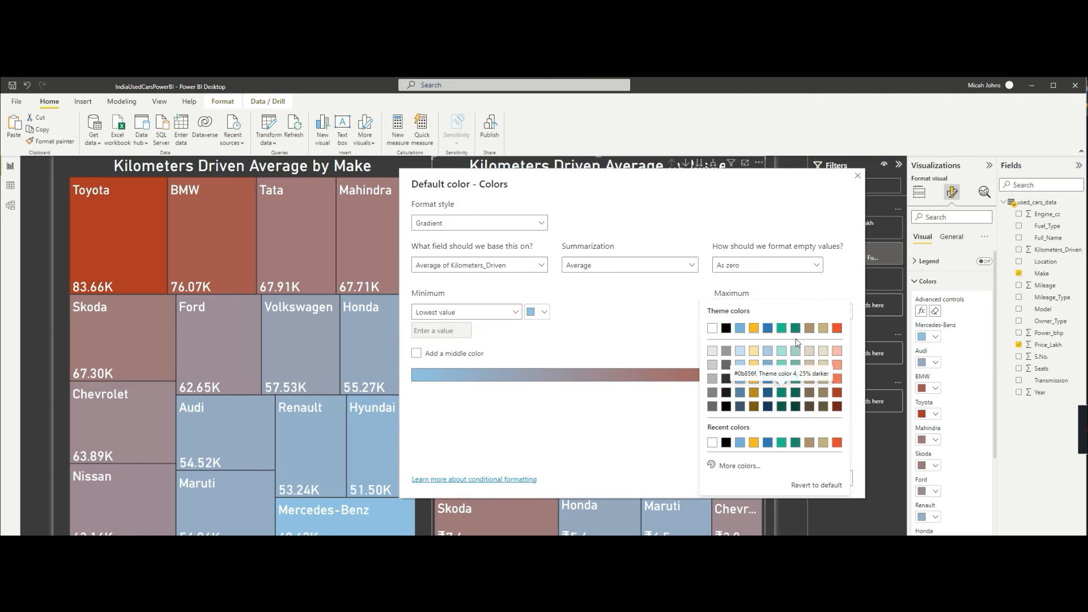
pyautogui.click(782, 406)
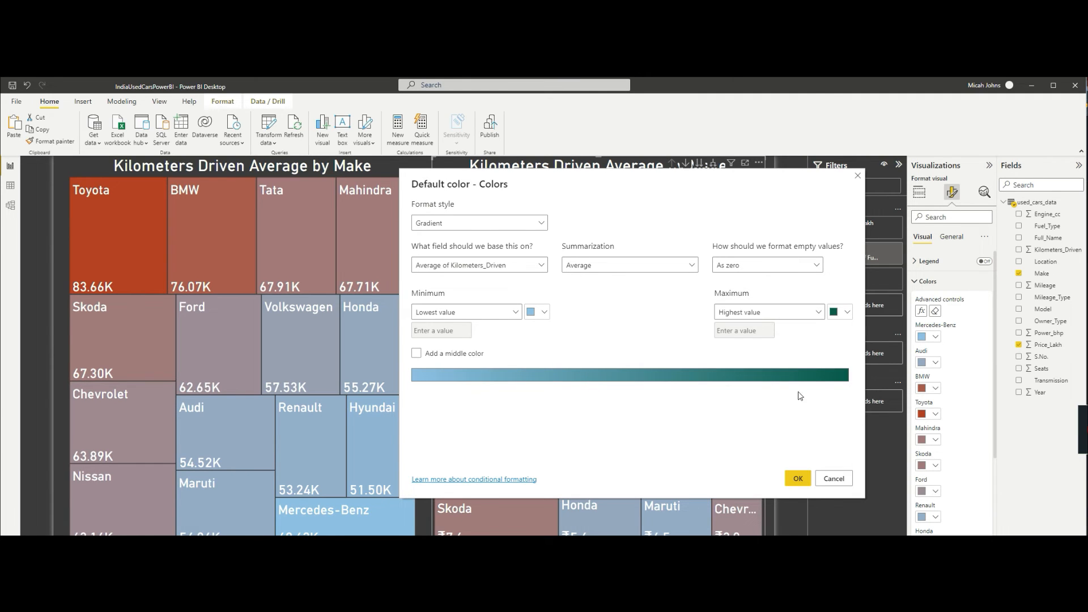
pyautogui.click(842, 313)
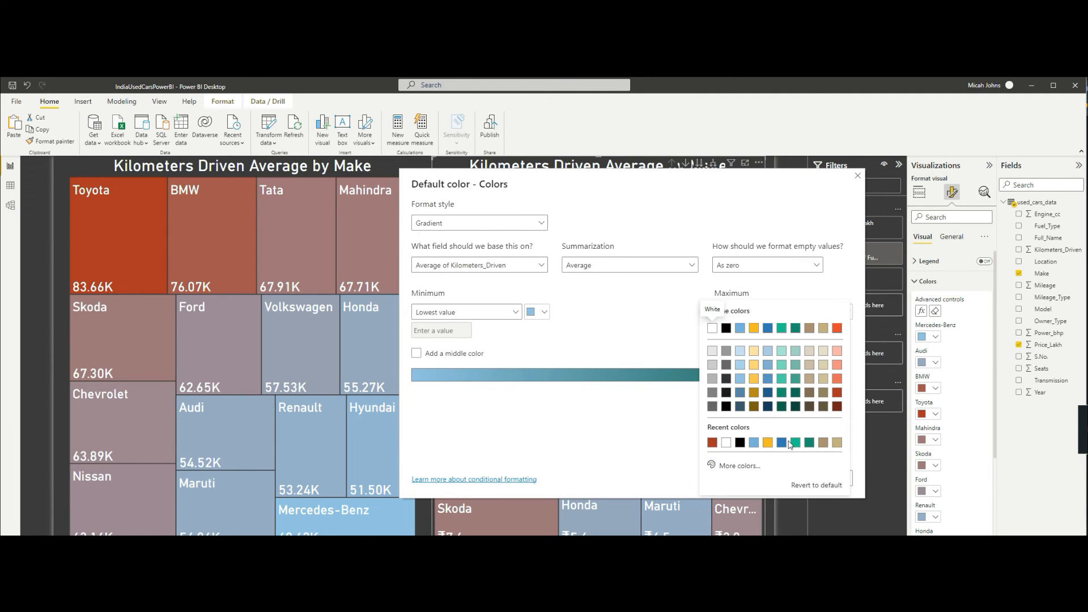
pyautogui.click(727, 466)
pyautogui.moveTo(770, 429); pyautogui.dragTo(759, 429)
pyautogui.moveTo(826, 381); pyautogui.dragTo(844, 367)
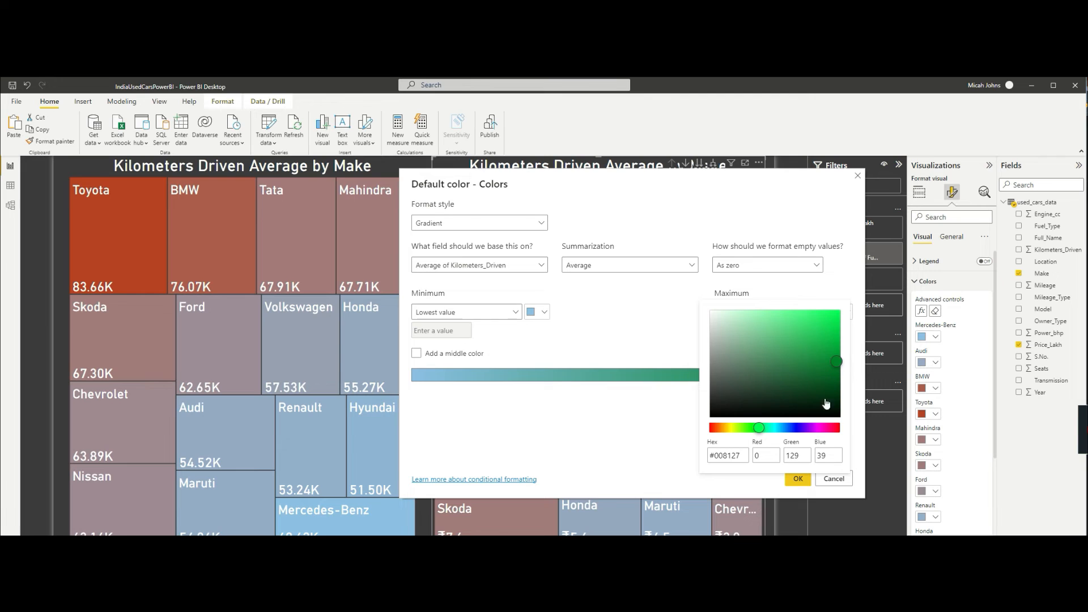
pyautogui.click(669, 446)
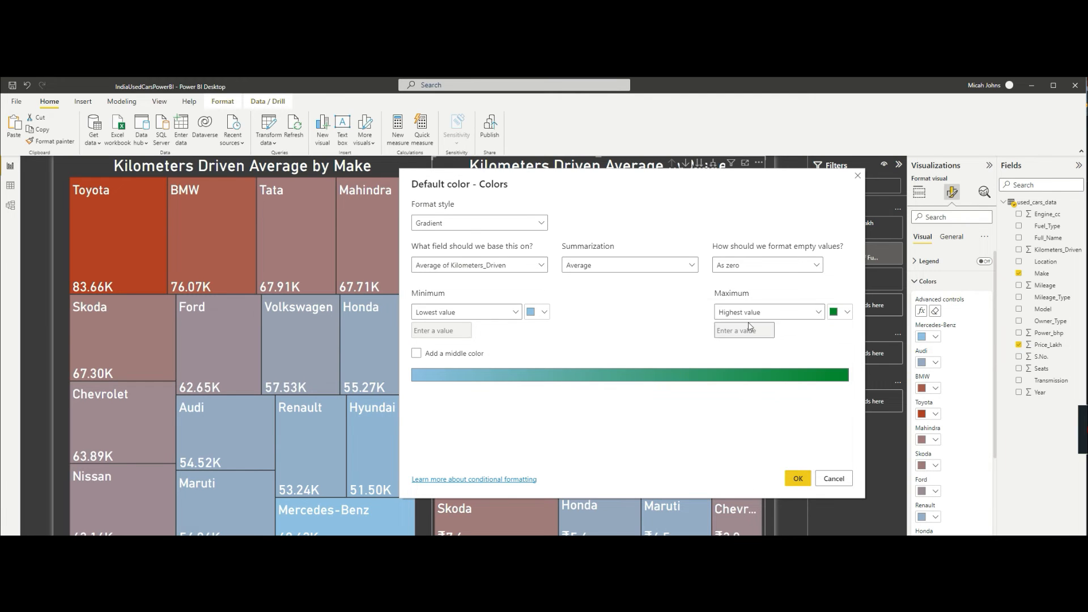
# Set the gradient's minimum color to the lightest orange-red theme tint and base the gradient on the average of Price_Lakh
pyautogui.click(538, 312)
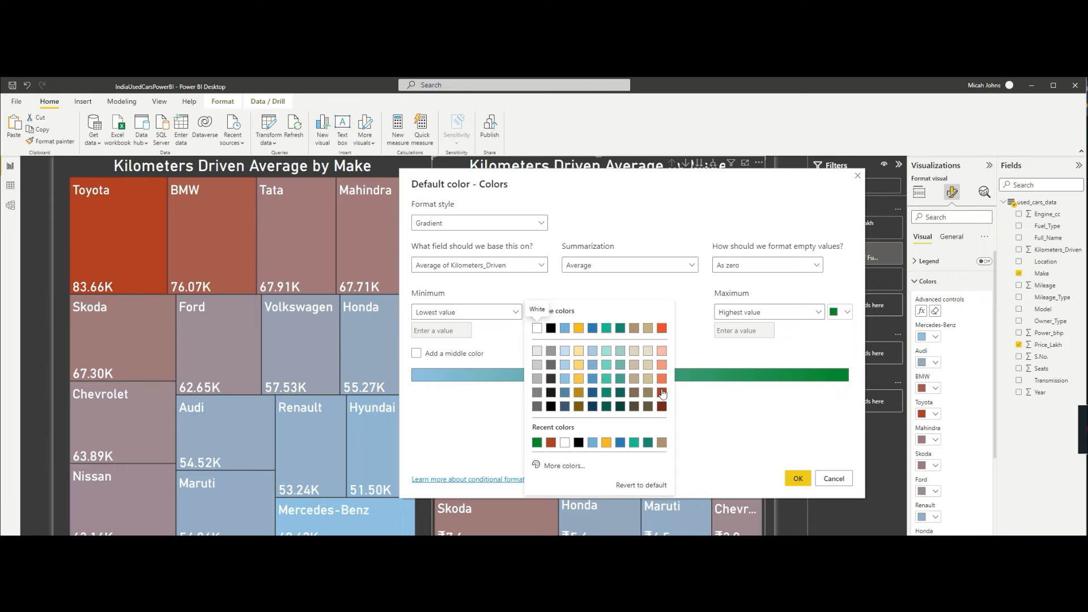
pyautogui.click(663, 352)
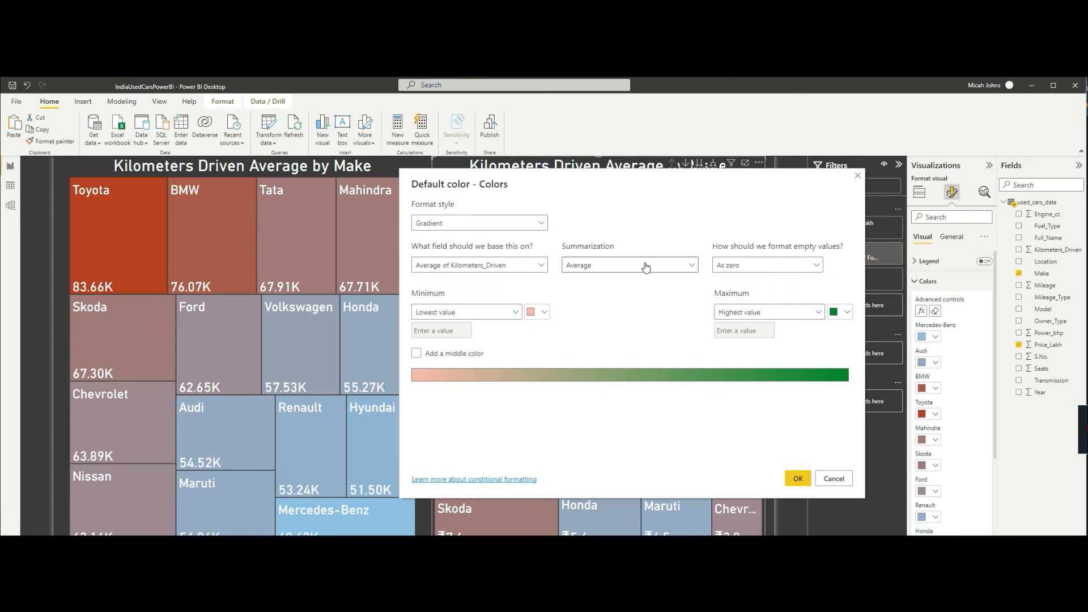
pyautogui.click(531, 267)
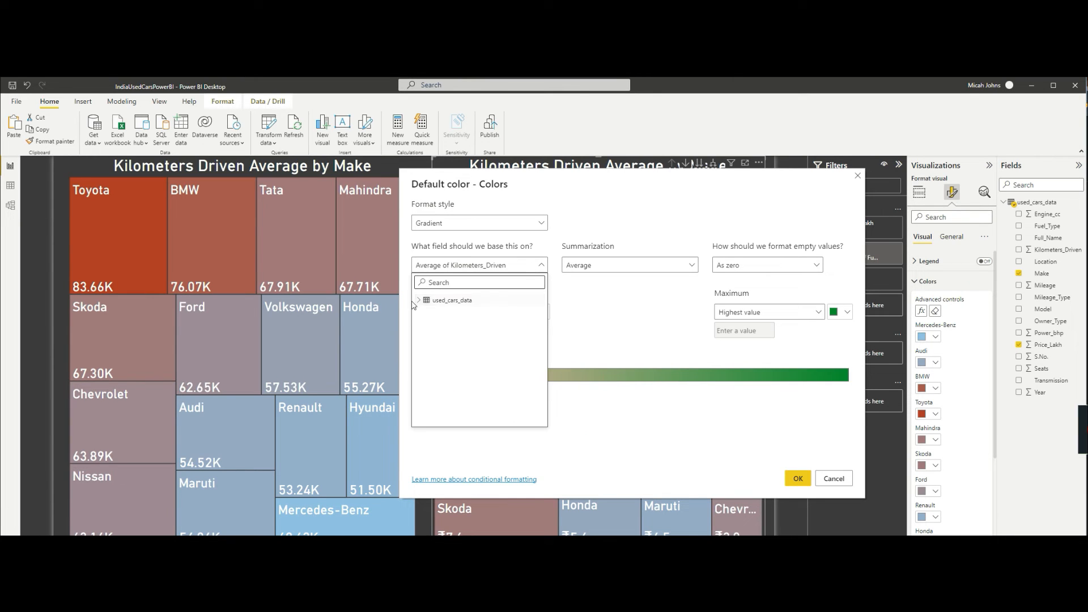
pyautogui.scroll(-3, 482, 380)
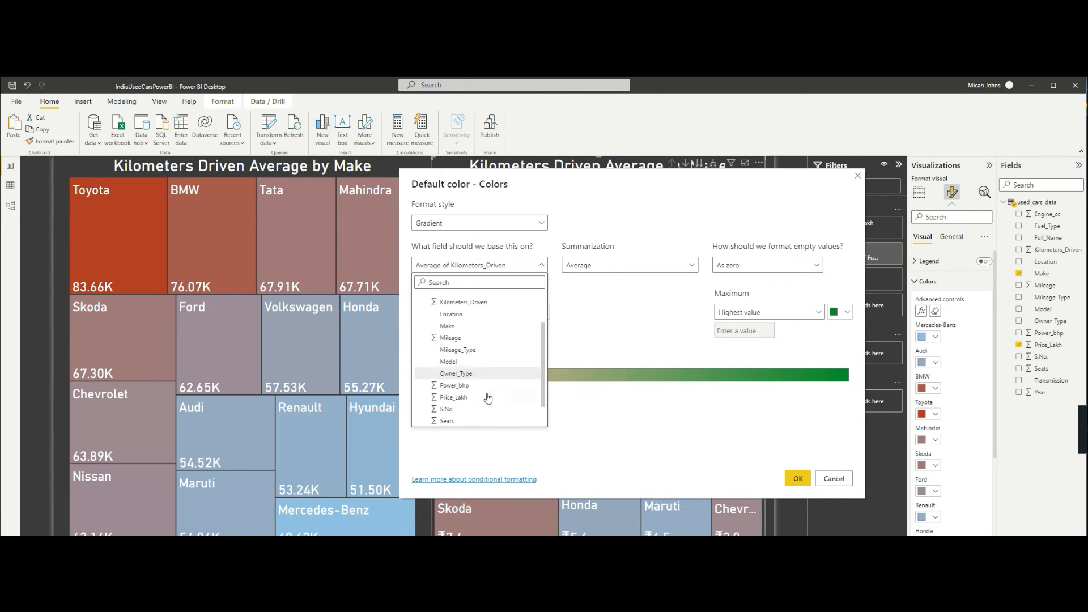
pyautogui.click(473, 406)
pyautogui.click(615, 266)
pyautogui.click(608, 298)
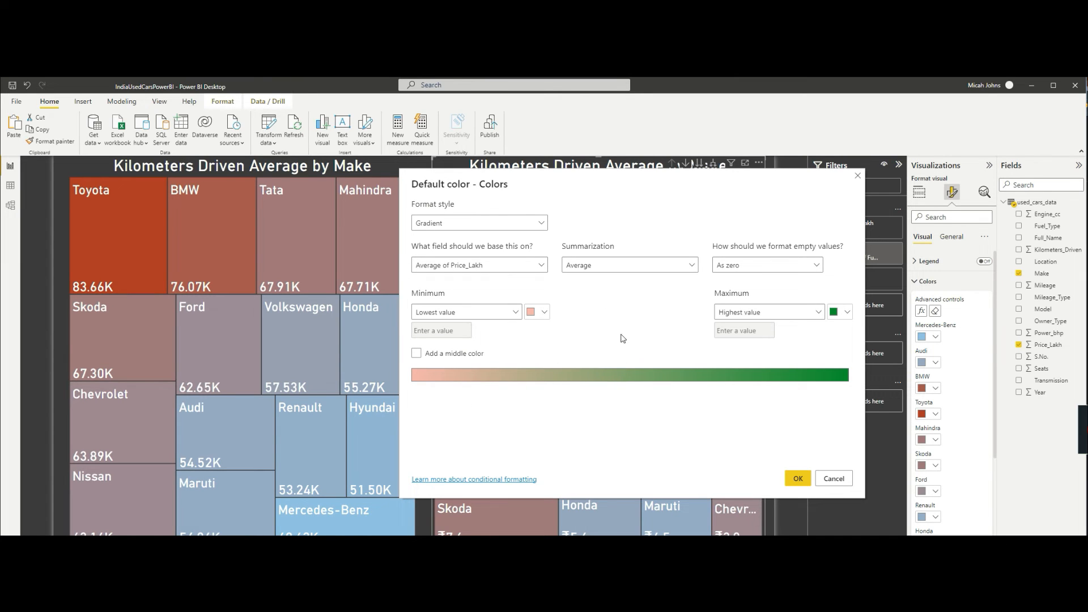
# Add a light teal middle color to the gradient and apply it to the price treemap
pyautogui.click(426, 354)
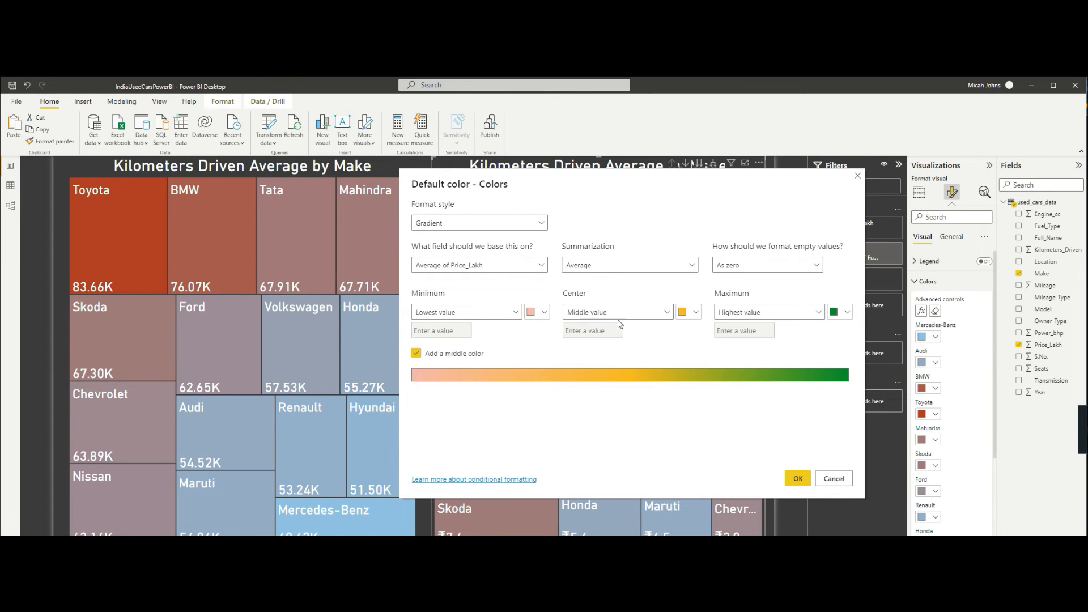
pyautogui.click(652, 312)
pyautogui.click(692, 316)
pyautogui.click(697, 313)
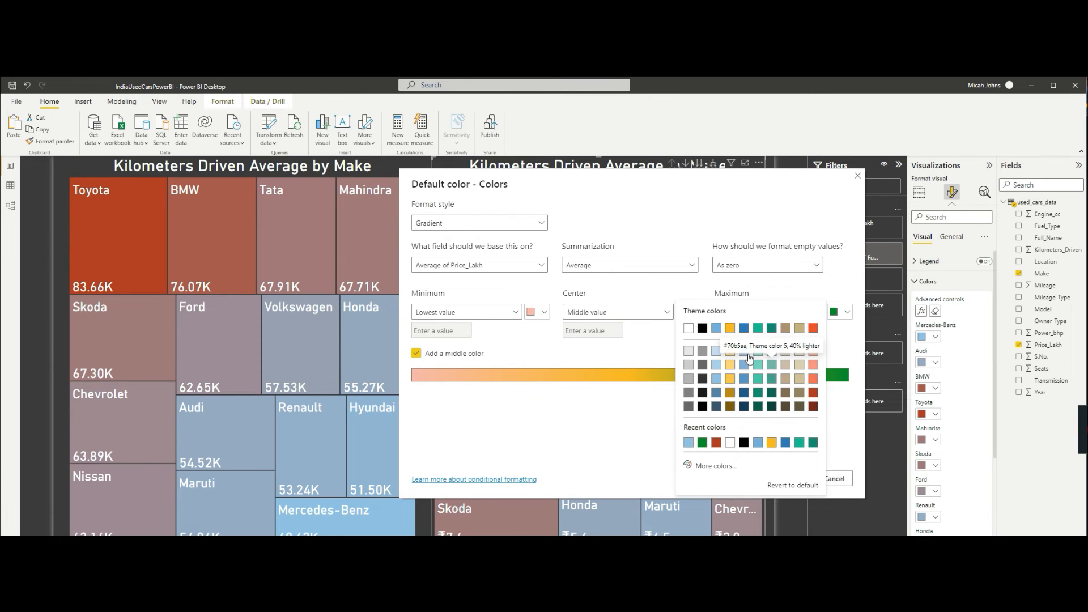
pyautogui.click(773, 352)
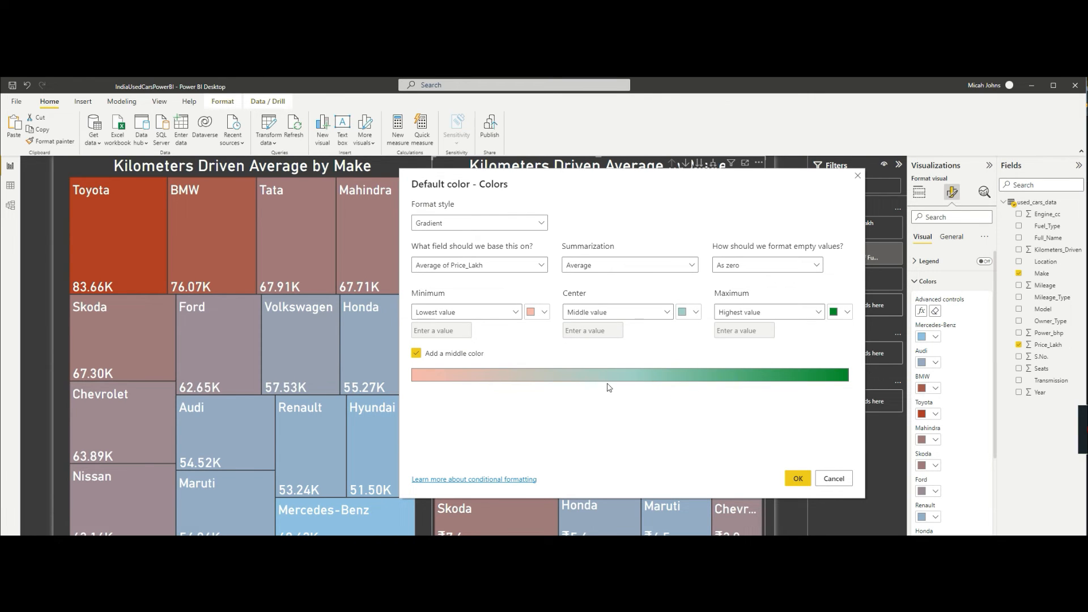
pyautogui.click(798, 478)
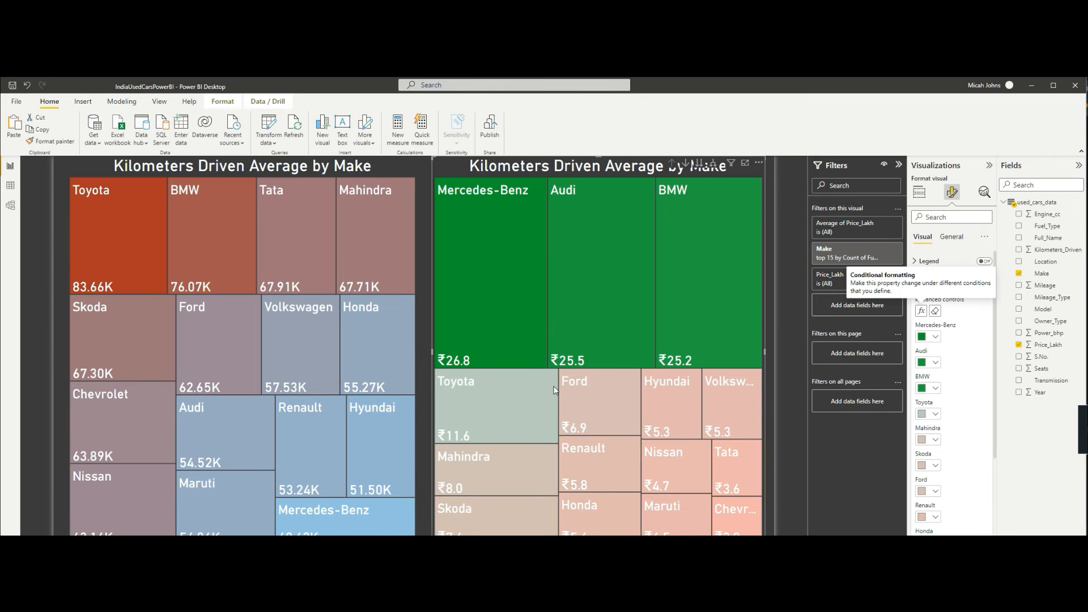
# Remove the gradient's middle color, set its minimum to a stronger orange-red, and apply it to the price treemap
pyautogui.click(923, 311)
pyautogui.click(696, 312)
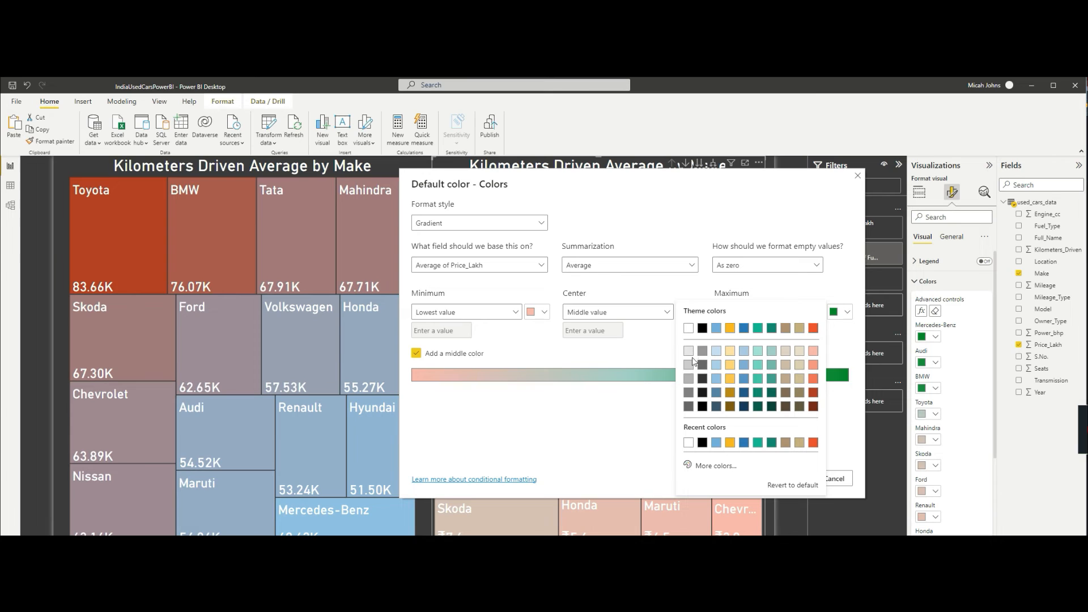
pyautogui.click(716, 302)
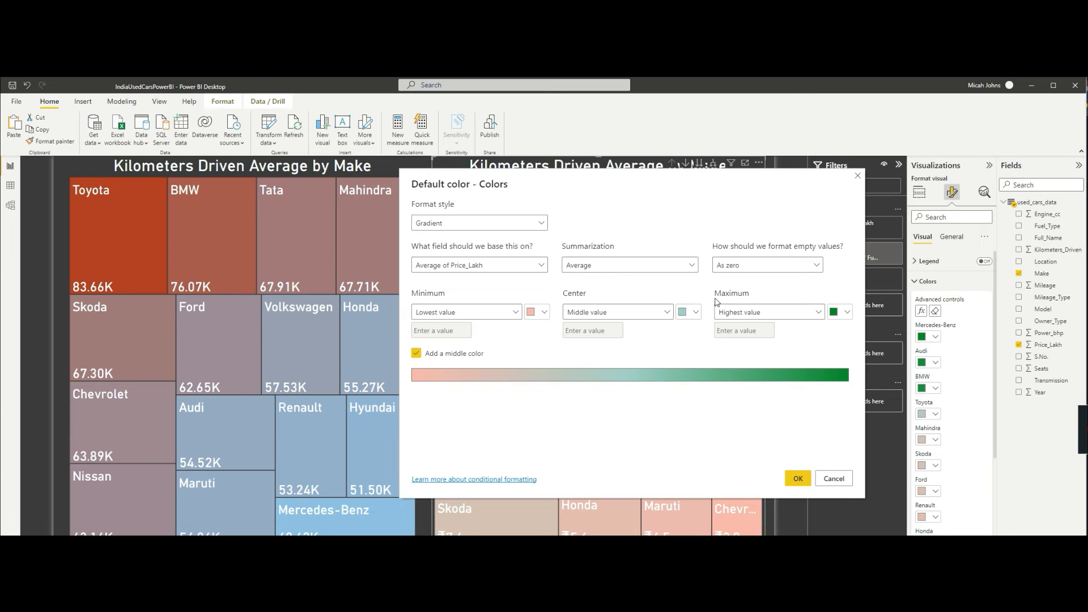
pyautogui.click(417, 354)
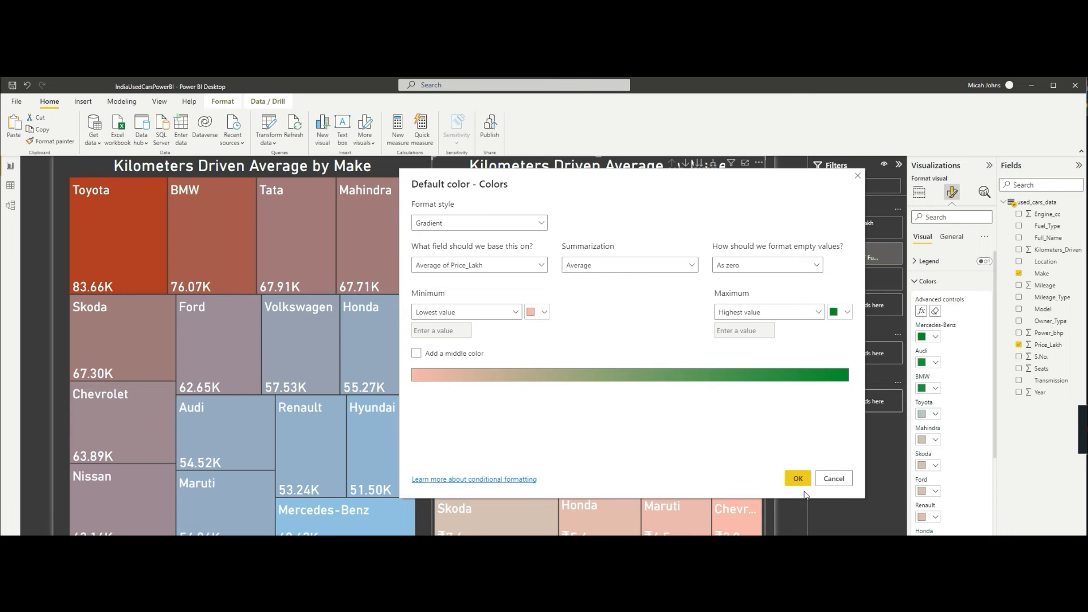
pyautogui.click(544, 311)
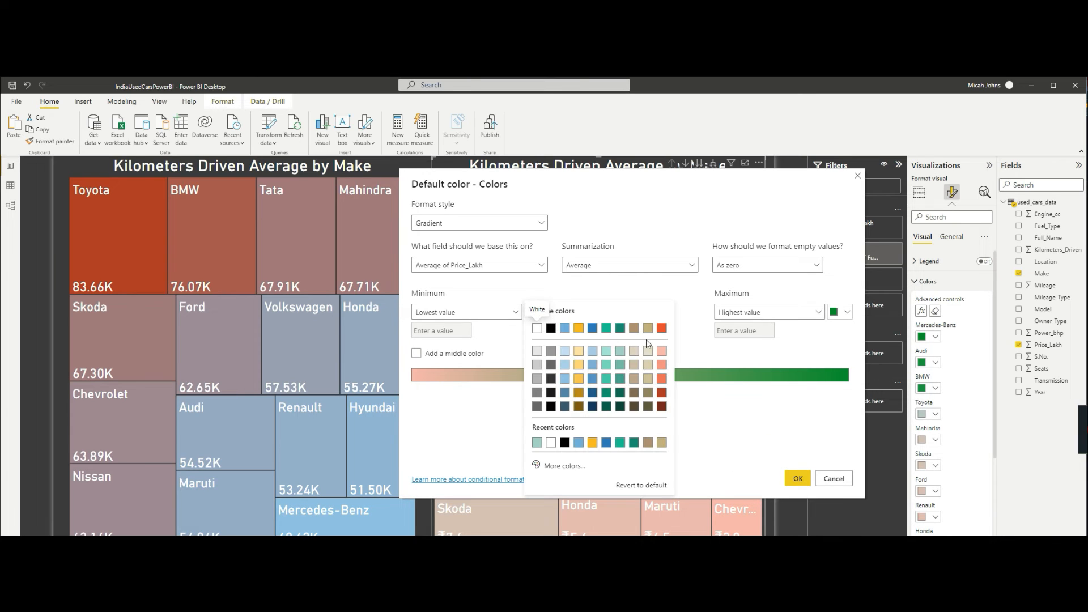
pyautogui.click(664, 381)
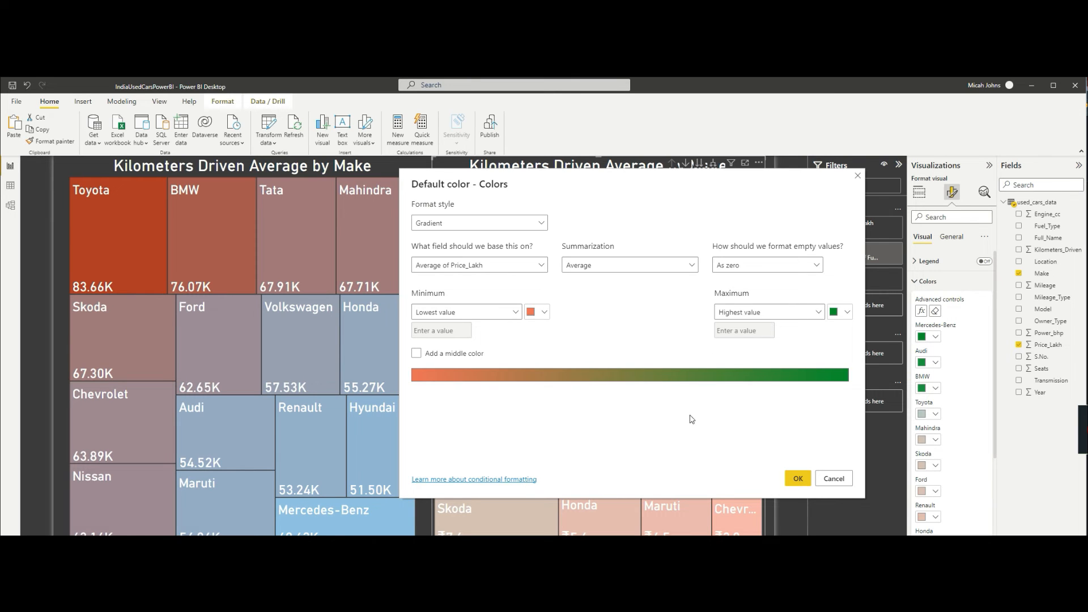
pyautogui.click(798, 479)
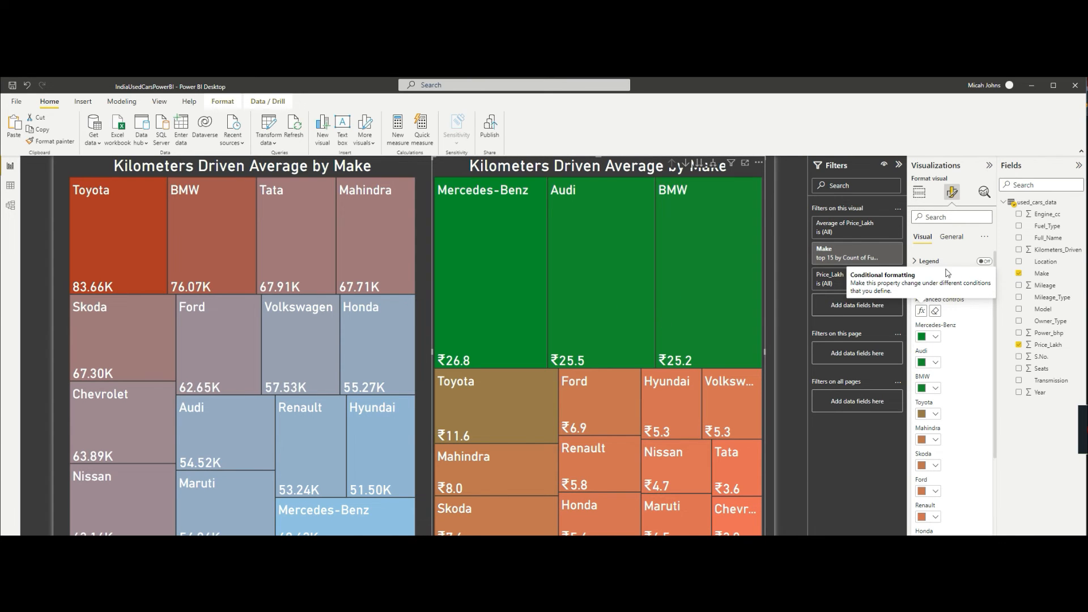
# Change the copied treemap's title to "Price Average by Make"
pyautogui.click(1055, 249)
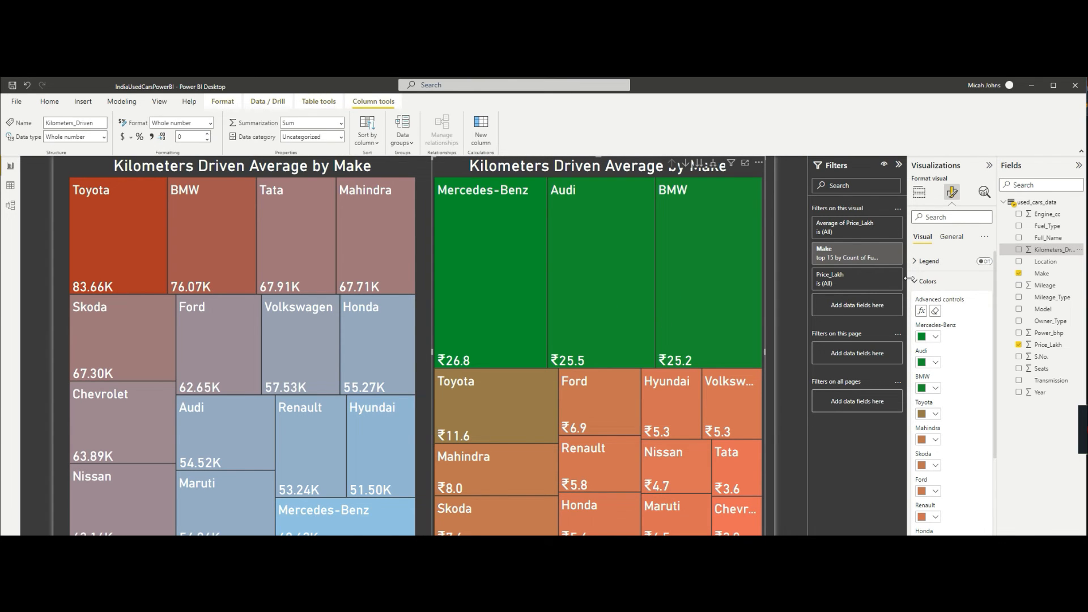
pyautogui.click(928, 281)
pyautogui.click(951, 236)
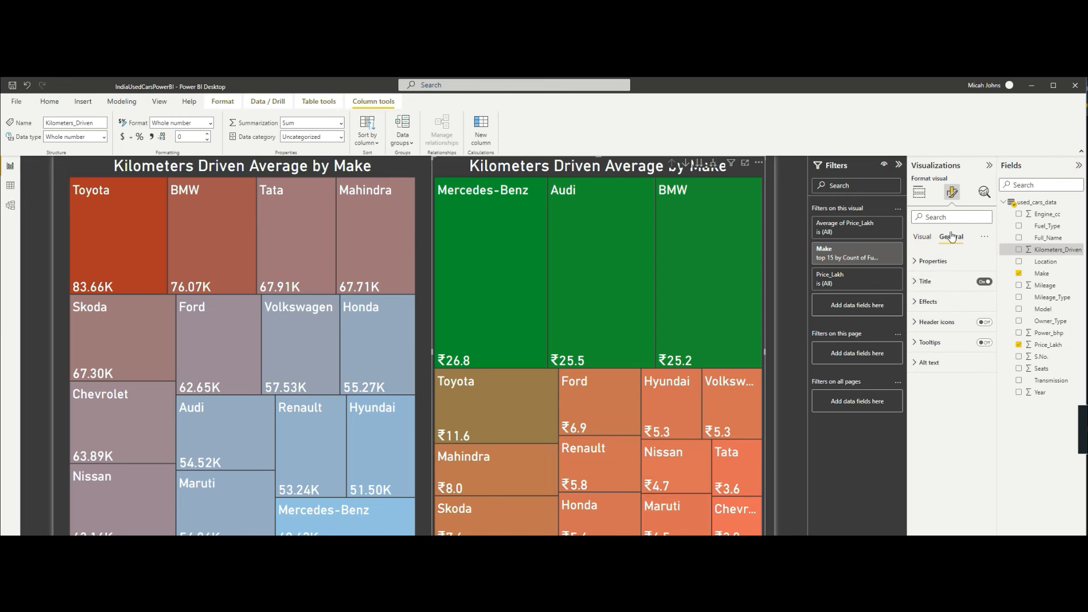
pyautogui.click(925, 281)
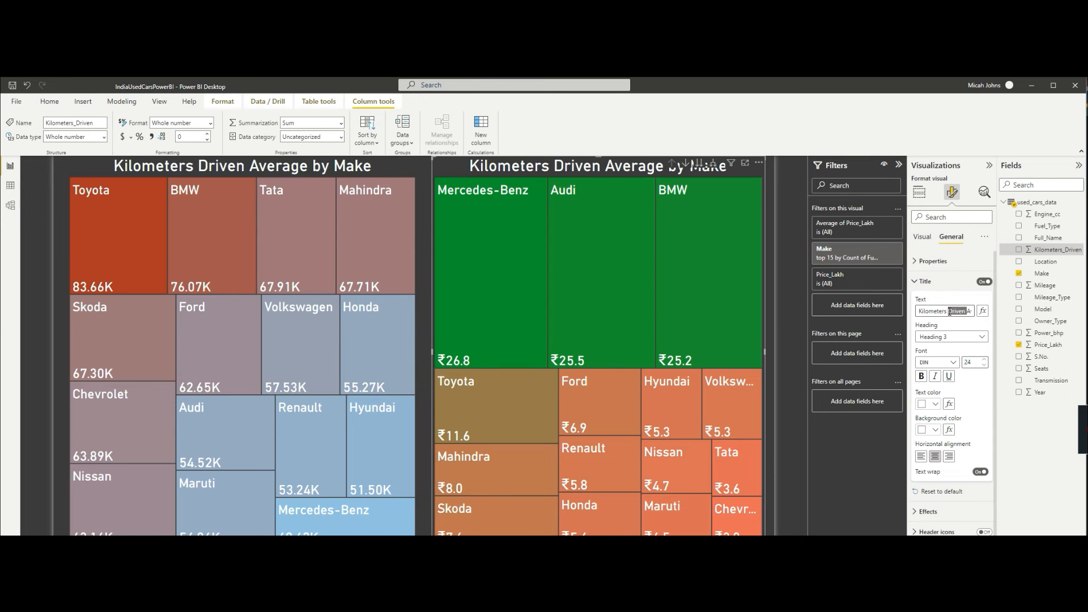
pyautogui.moveTo(968, 312); pyautogui.dragTo(899, 314)
pyautogui.write('Price')
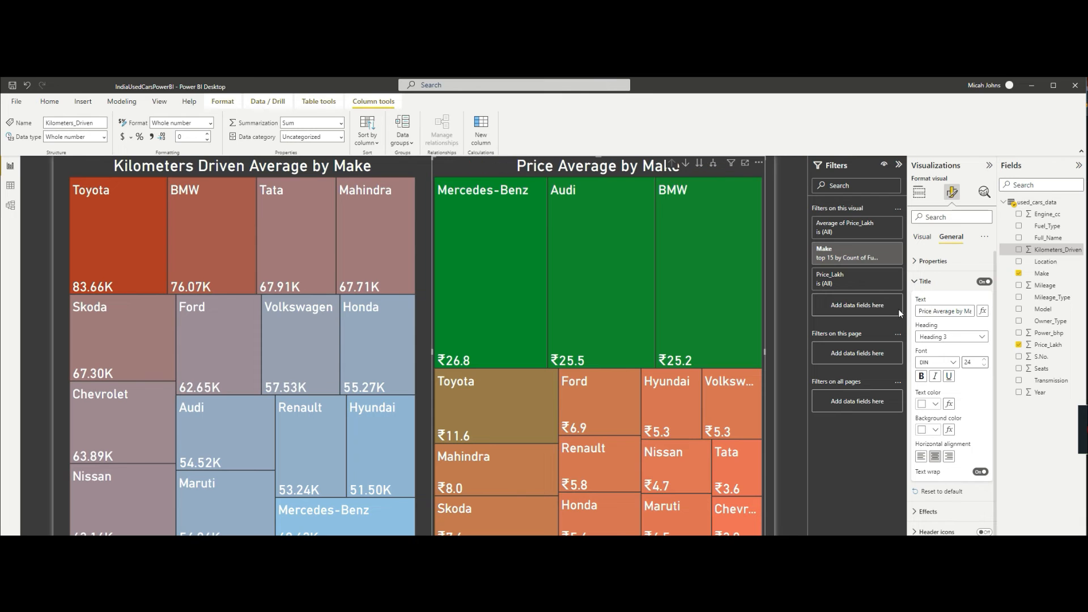
# Cross-highlight the Honda tile of the kilometers treemap in both treemaps, and clear the highlight
pyautogui.click(491, 404)
pyautogui.click(378, 332)
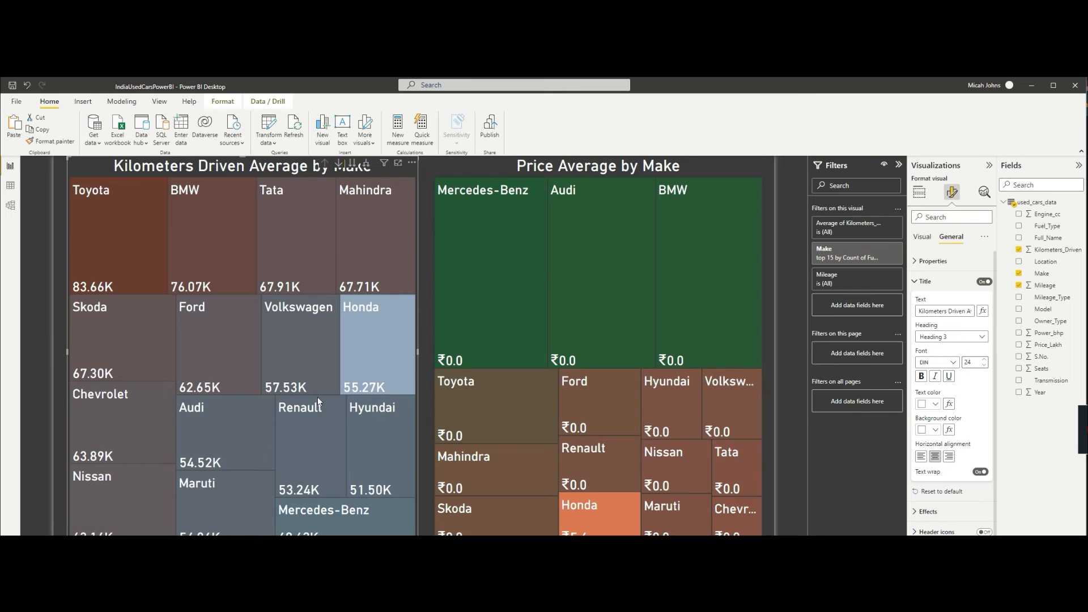
pyautogui.click(370, 346)
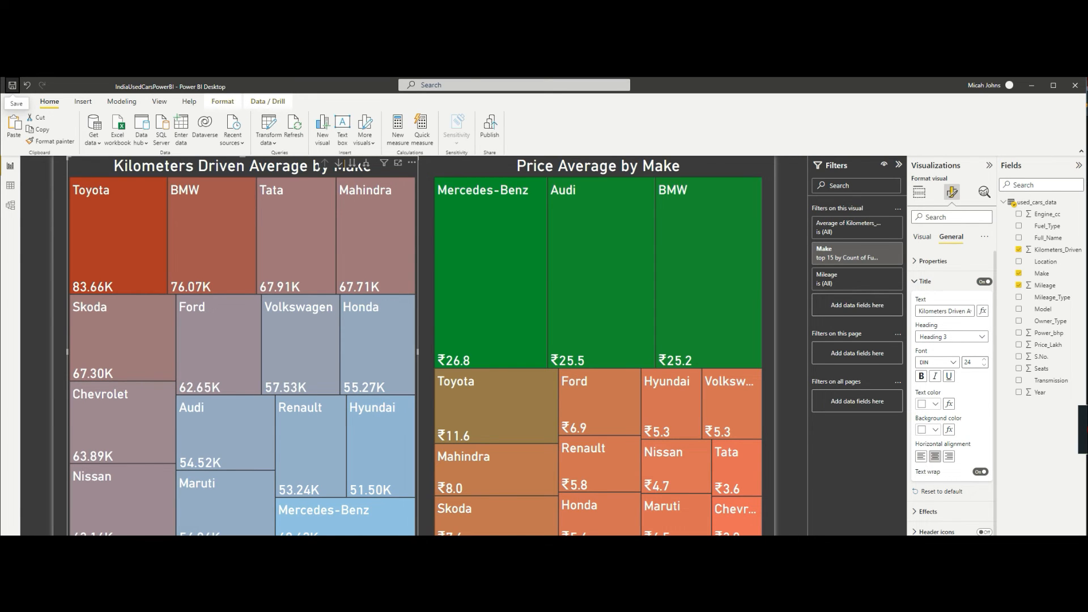
# Duplicate the treemap page and delete both treemaps from the copy
pyautogui.rightClick(214, 584)
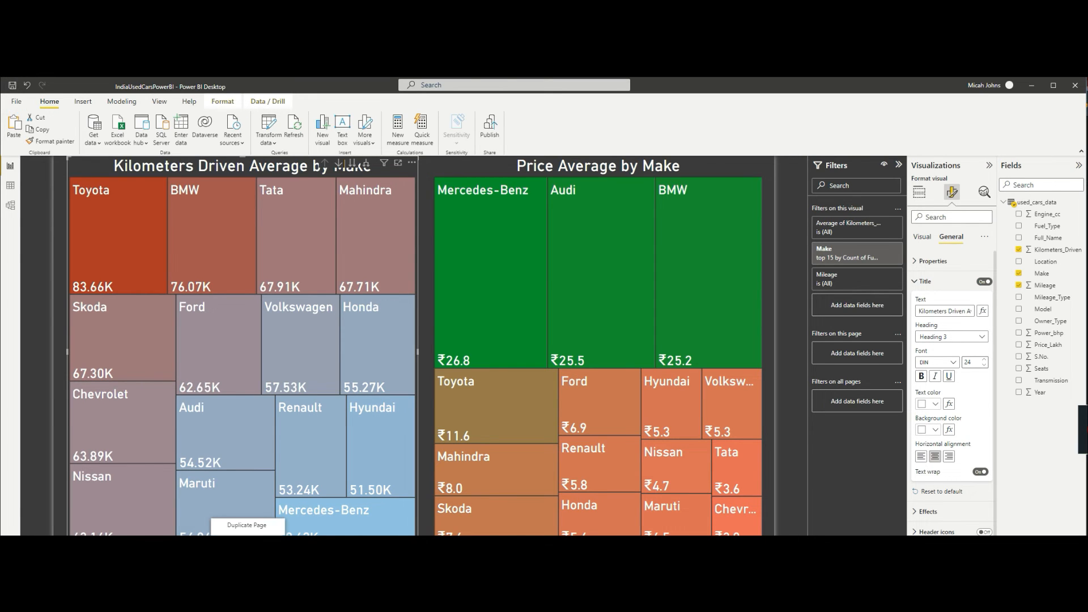
pyautogui.click(247, 527)
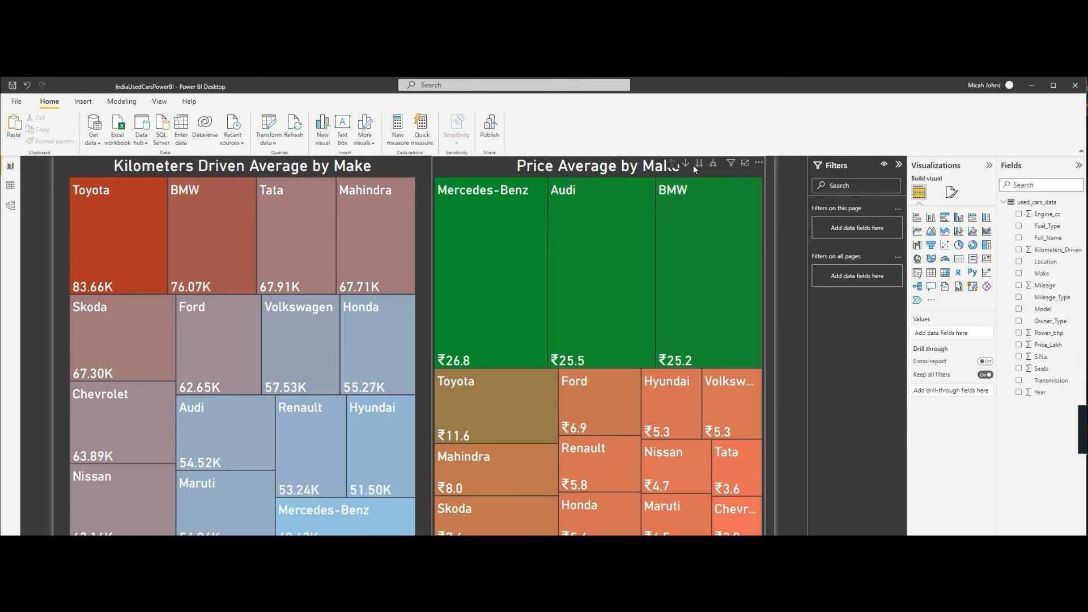
pyautogui.click(702, 171)
pyautogui.press('Delete')
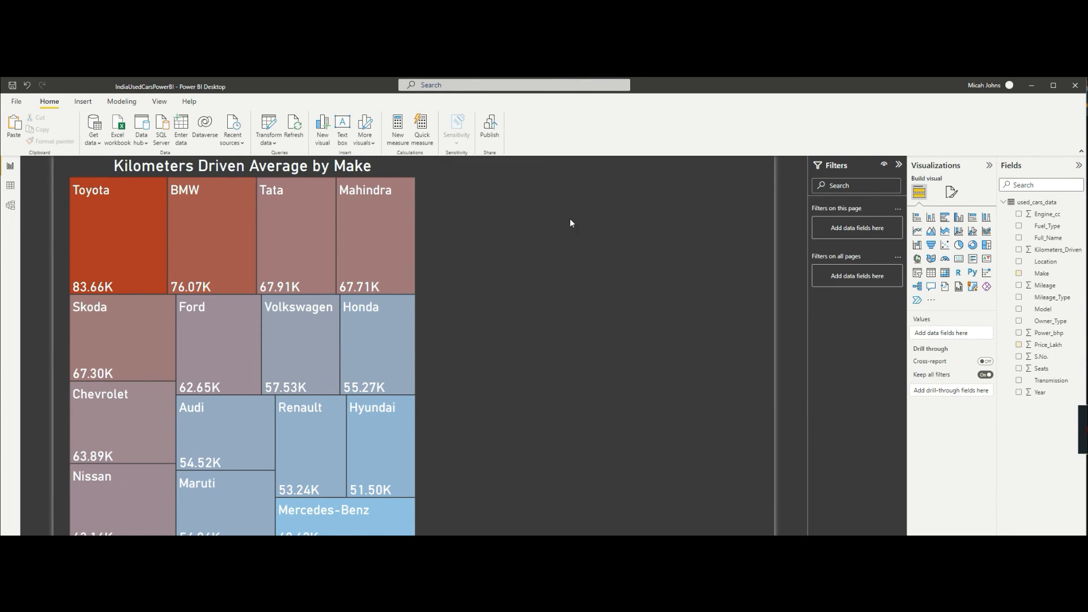
pyautogui.click(107, 167)
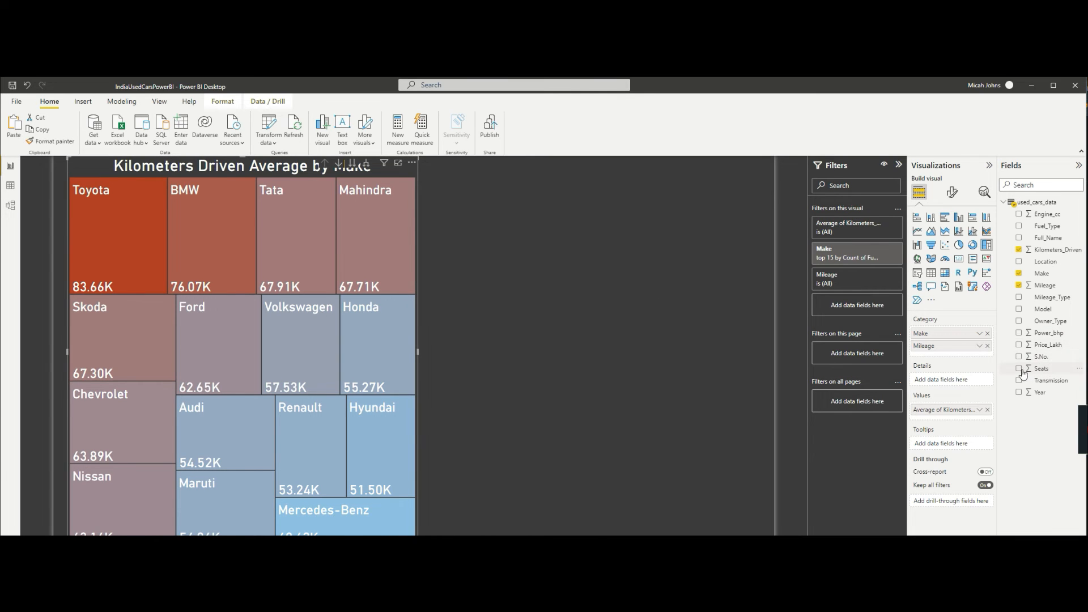
pyautogui.click(417, 165)
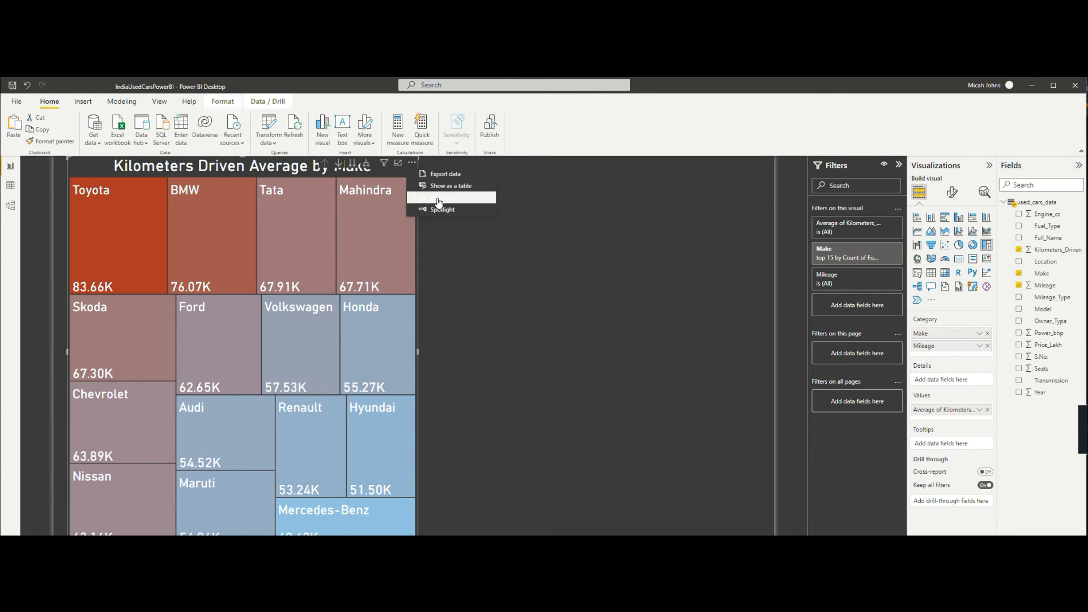
pyautogui.click(437, 198)
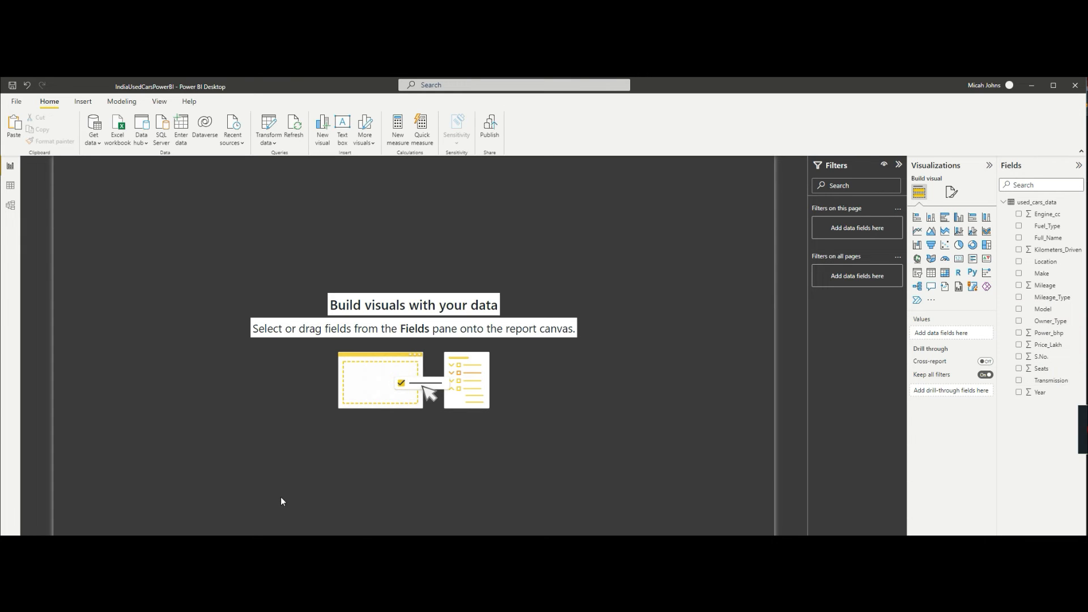
# Add a donut chart with Owner_Type as legend and count of Owner_Type as values, and enlarge it in the page's upper-left area
pyautogui.click(1019, 321)
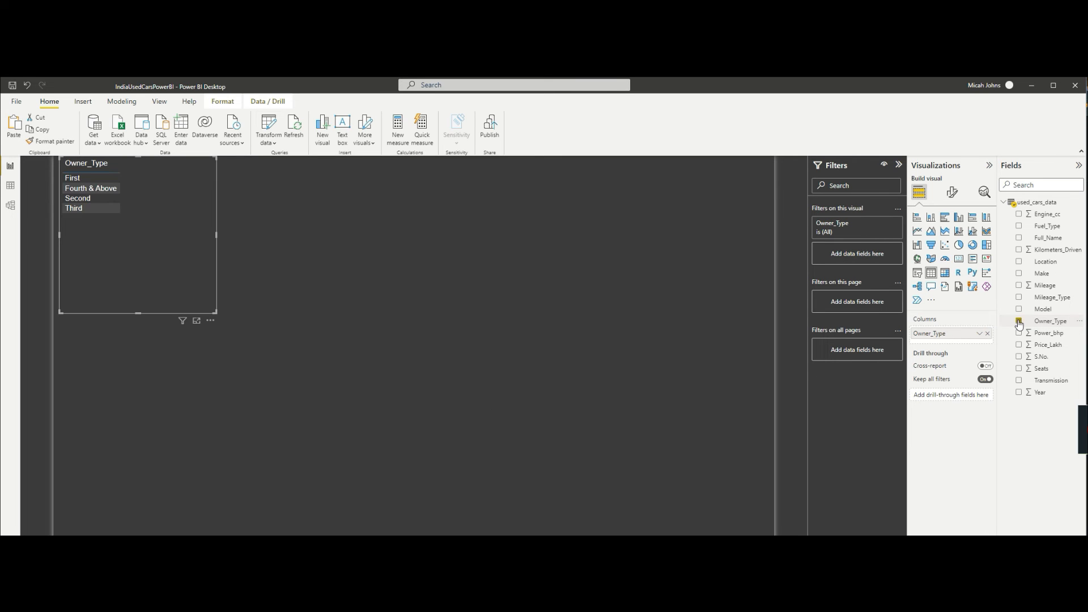
pyautogui.click(972, 244)
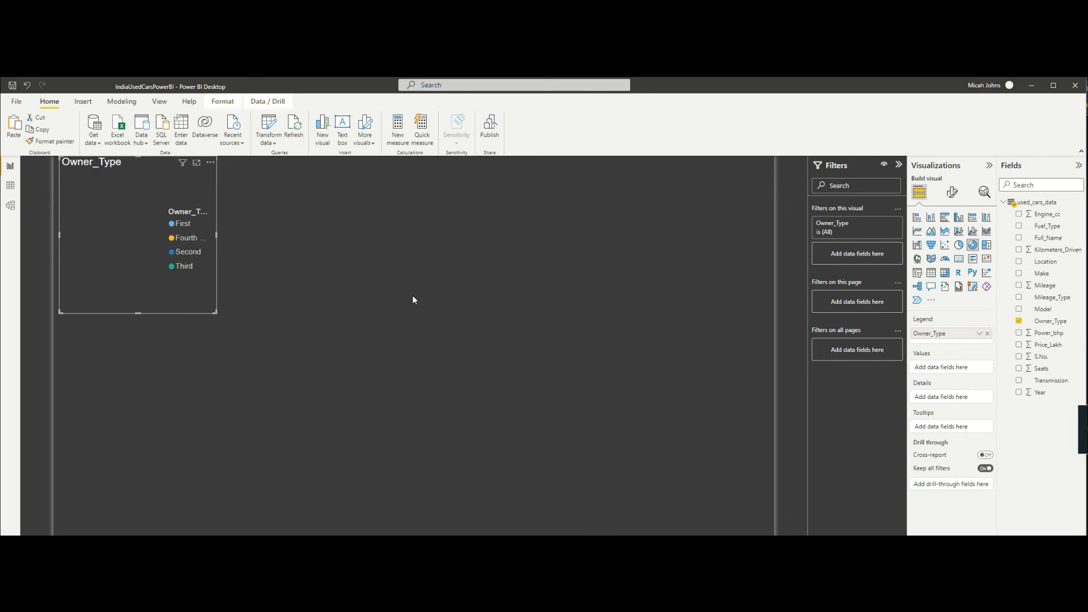
pyautogui.moveTo(221, 312); pyautogui.dragTo(401, 358)
pyautogui.moveTo(1052, 322); pyautogui.dragTo(963, 368)
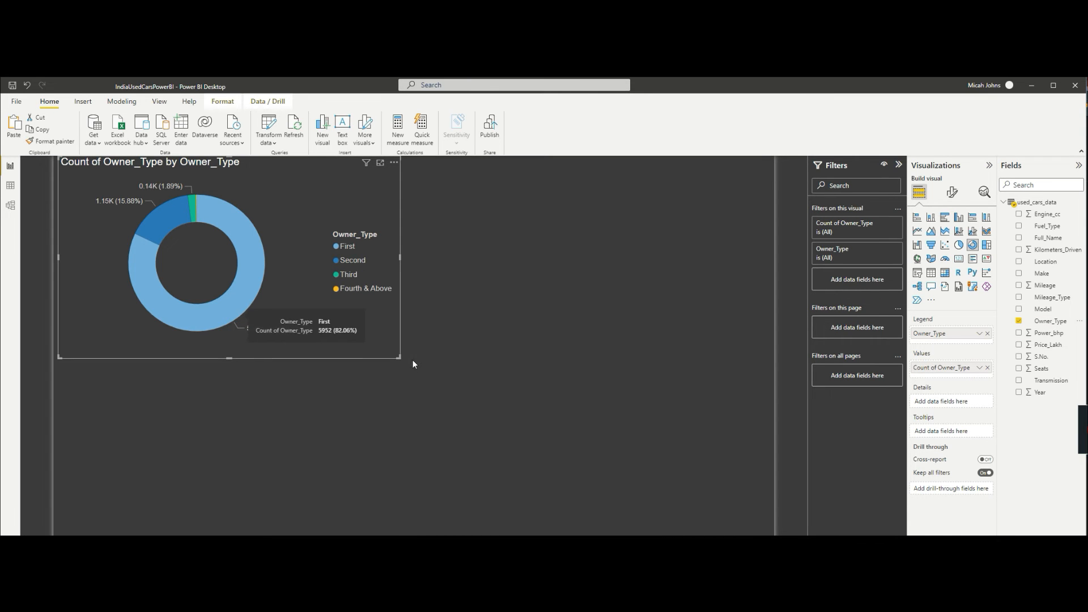
pyautogui.moveTo(398, 356); pyautogui.dragTo(340, 380)
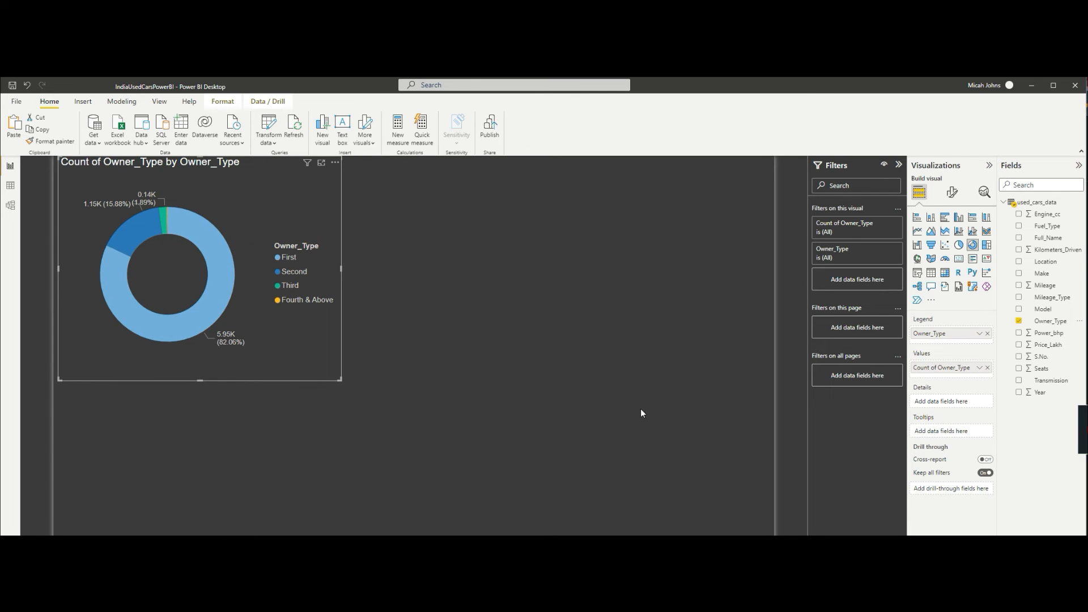
# Highlight the Second and First slices of the owner type donut chart, and clear the highlight
pyautogui.click(719, 302)
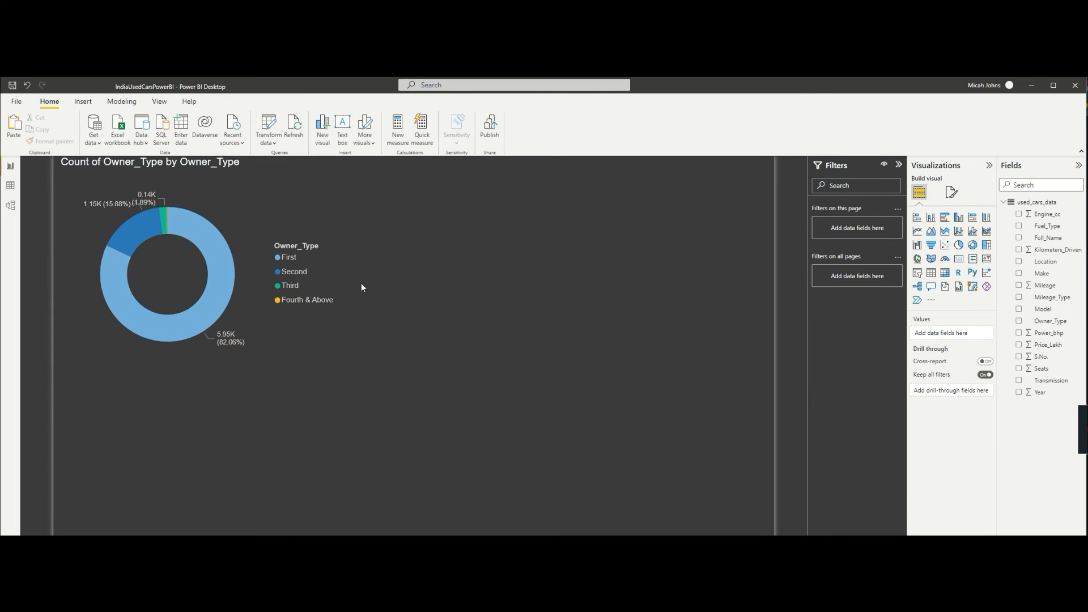
pyautogui.click(132, 226)
pyautogui.click(210, 230)
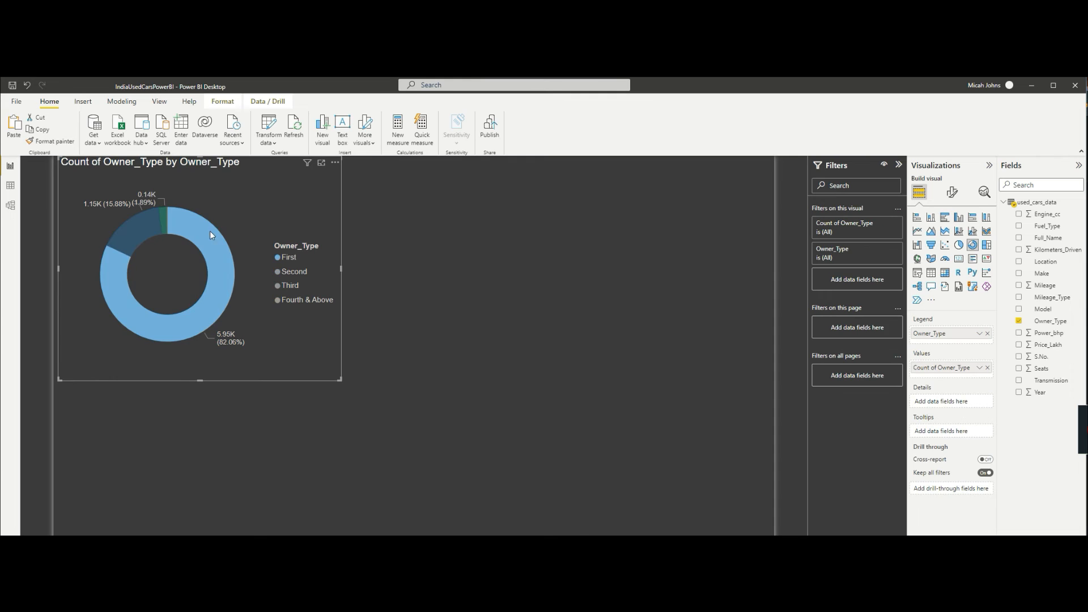
pyautogui.click(258, 224)
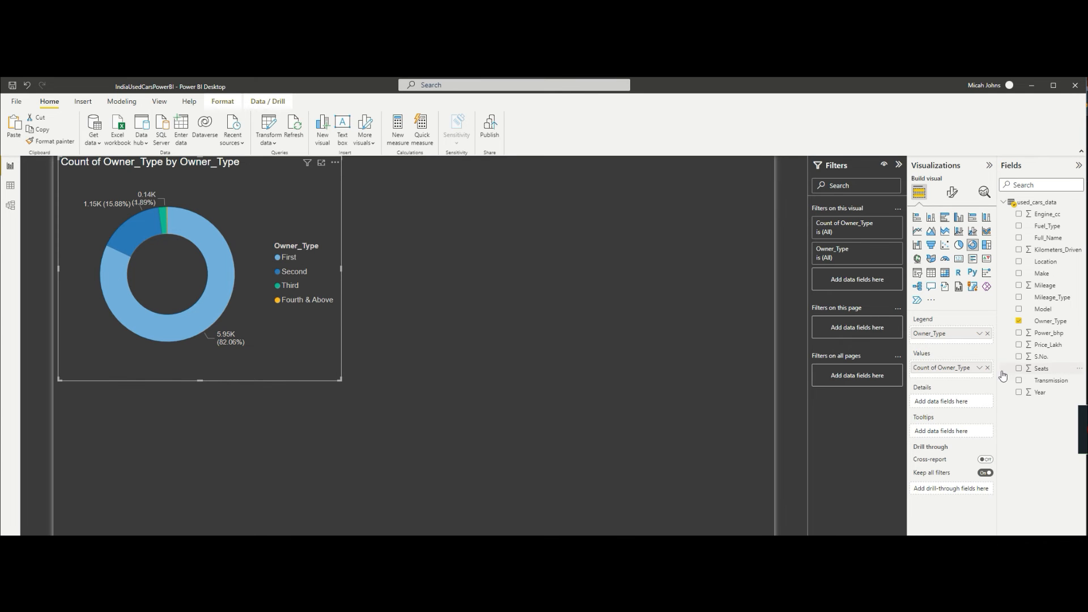
# Add a column chart of Seats, move it to the page's right side, and set its aggregation to Average
pyautogui.click(541, 363)
pyautogui.click(1020, 368)
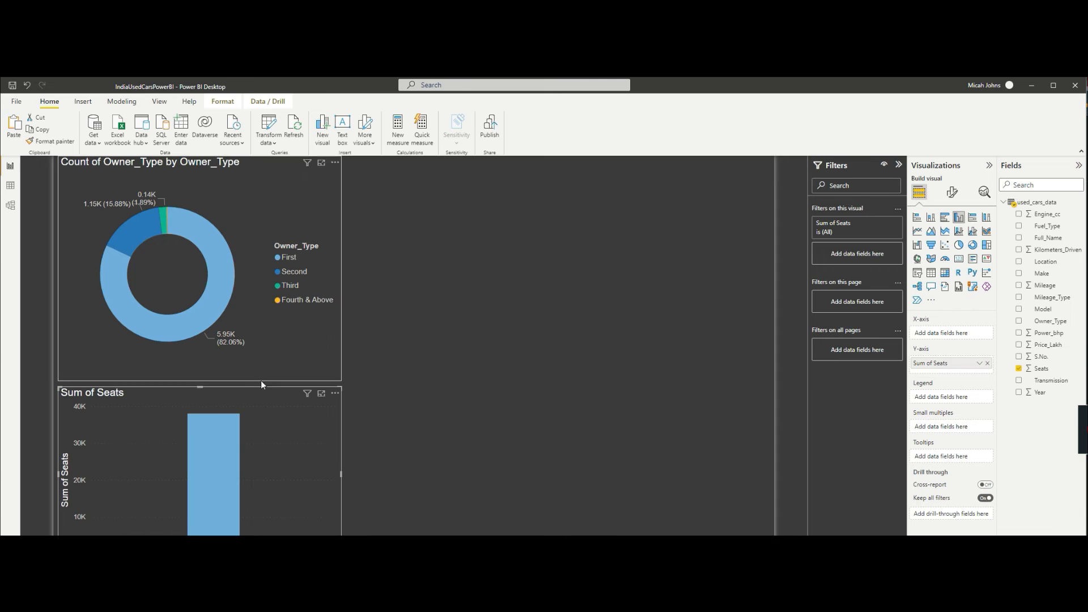
pyautogui.moveTo(292, 394); pyautogui.dragTo(702, 222)
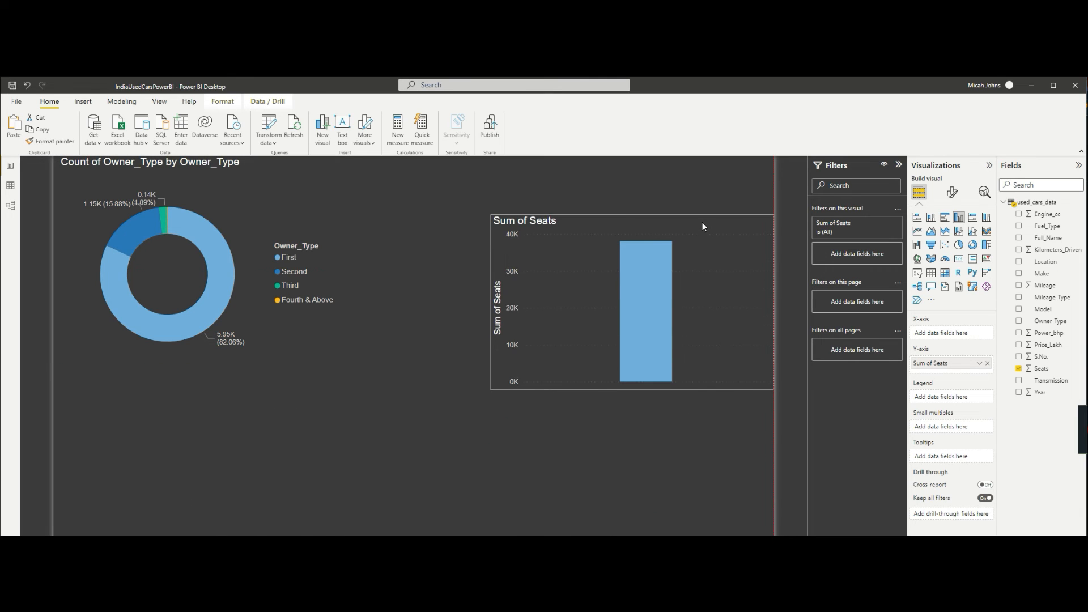
pyautogui.click(980, 364)
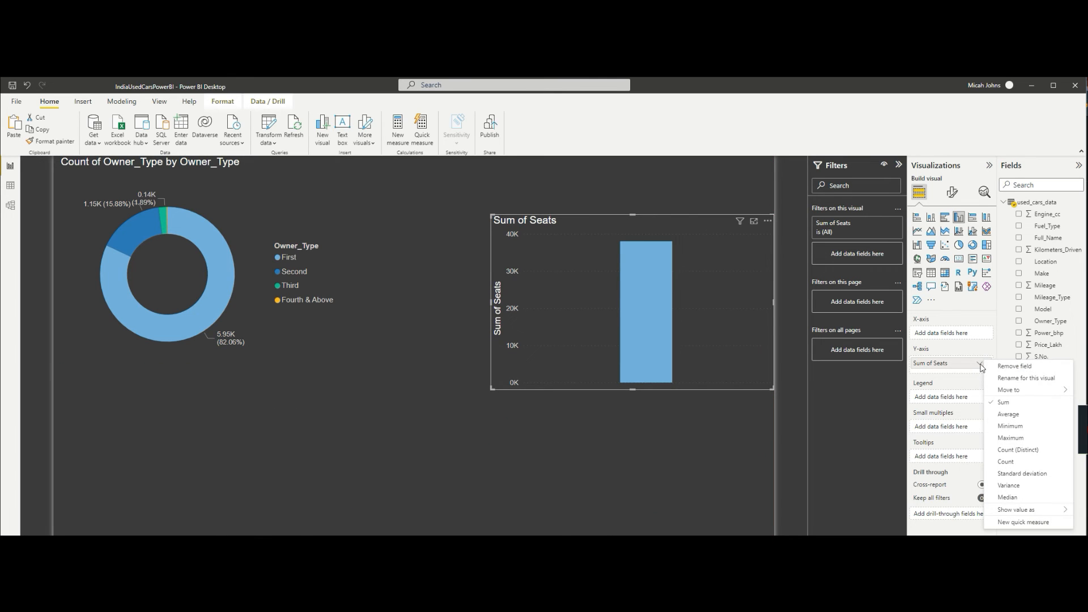
pyautogui.click(1008, 461)
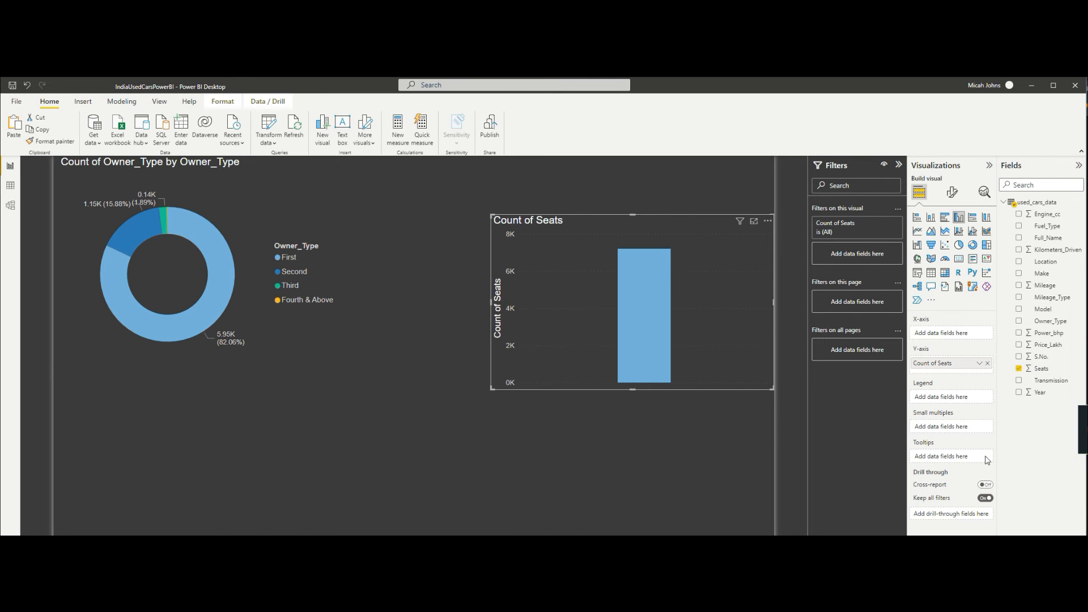
pyautogui.click(980, 363)
pyautogui.click(1009, 414)
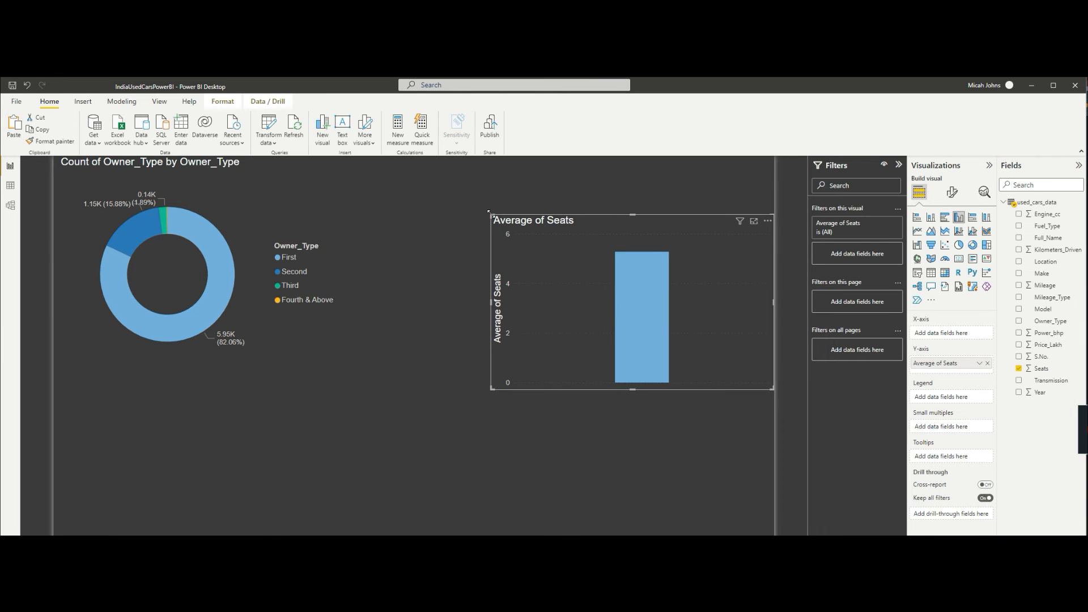
# Convert the average seats chart into a slightly narrower card and place it beside the donut chart
pyautogui.moveTo(490, 213); pyautogui.dragTo(506, 211)
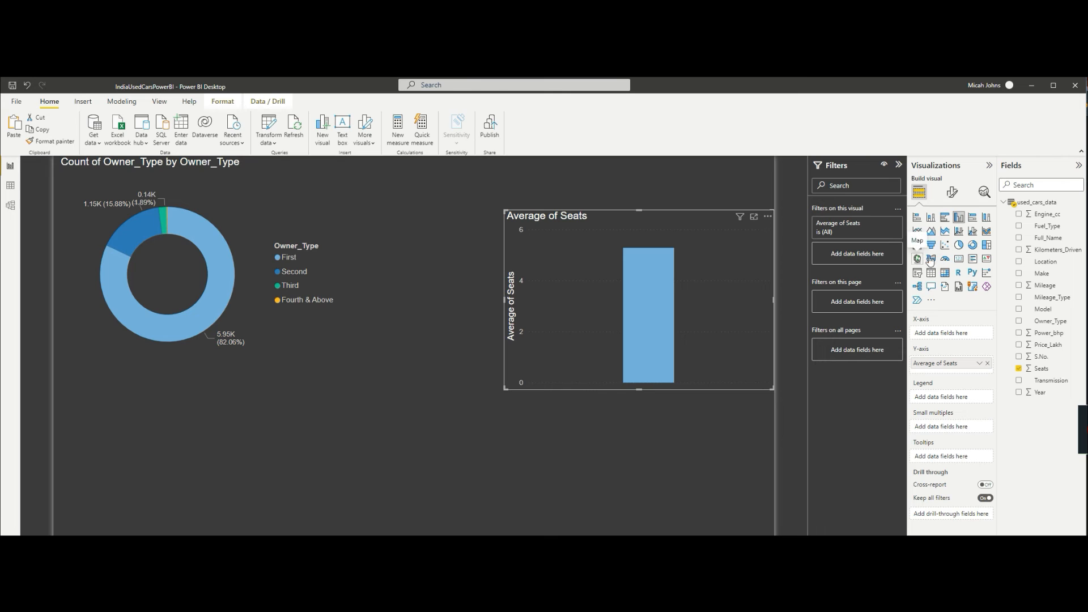
pyautogui.click(962, 263)
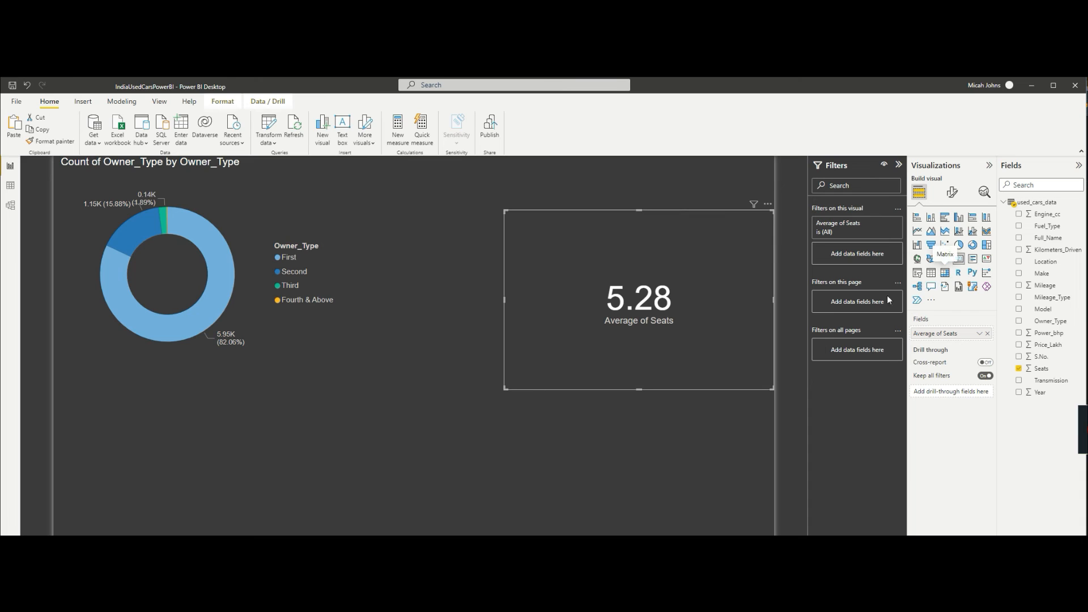
pyautogui.moveTo(746, 275); pyautogui.dragTo(604, 229)
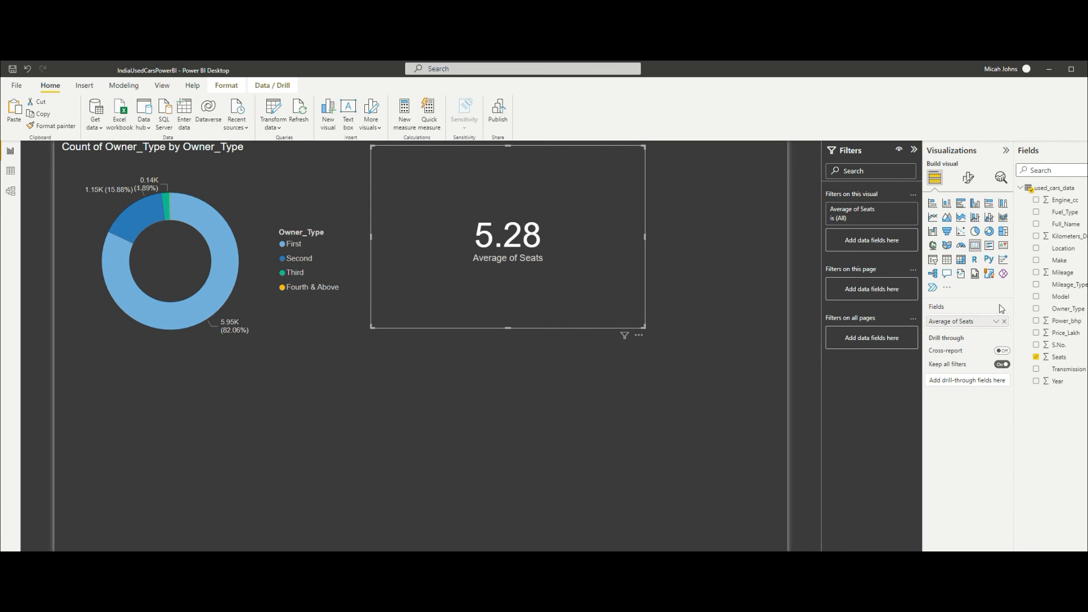
pyautogui.click(695, 355)
pyautogui.moveTo(1062, 273); pyautogui.dragTo(297, 439)
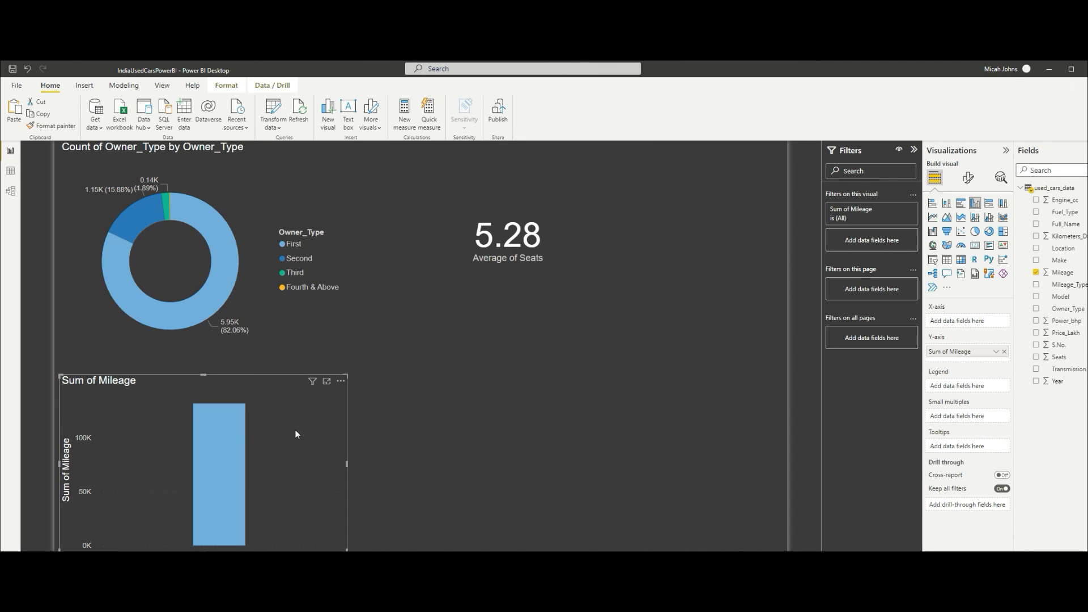
pyautogui.click(340, 381)
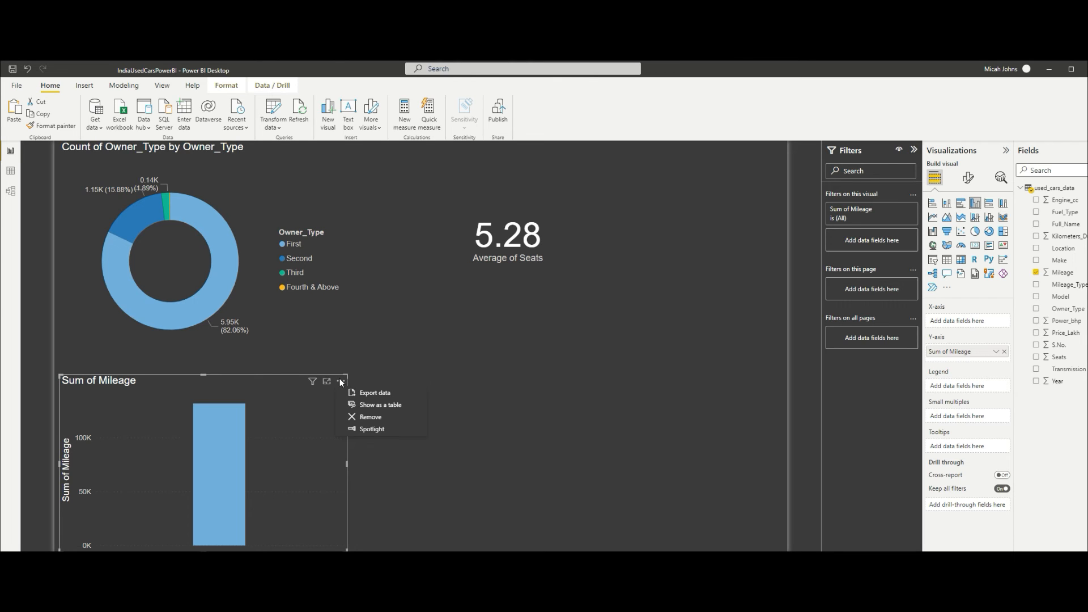
pyautogui.click(368, 417)
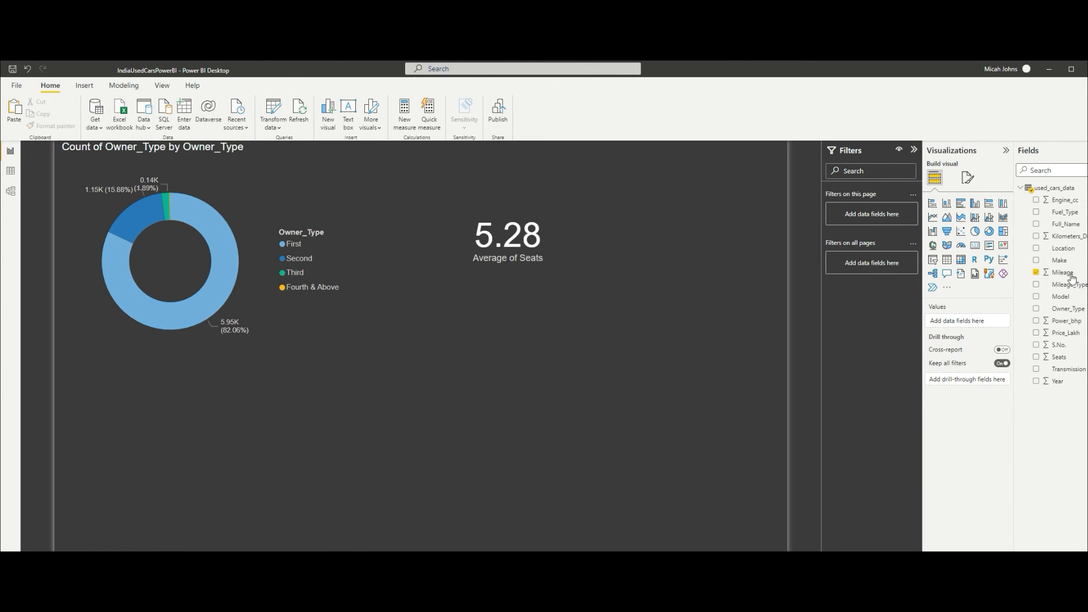
# Add a column chart of Kilometers_Driven by Owner_Type below the donut chart and widen it
pyautogui.click(1037, 236)
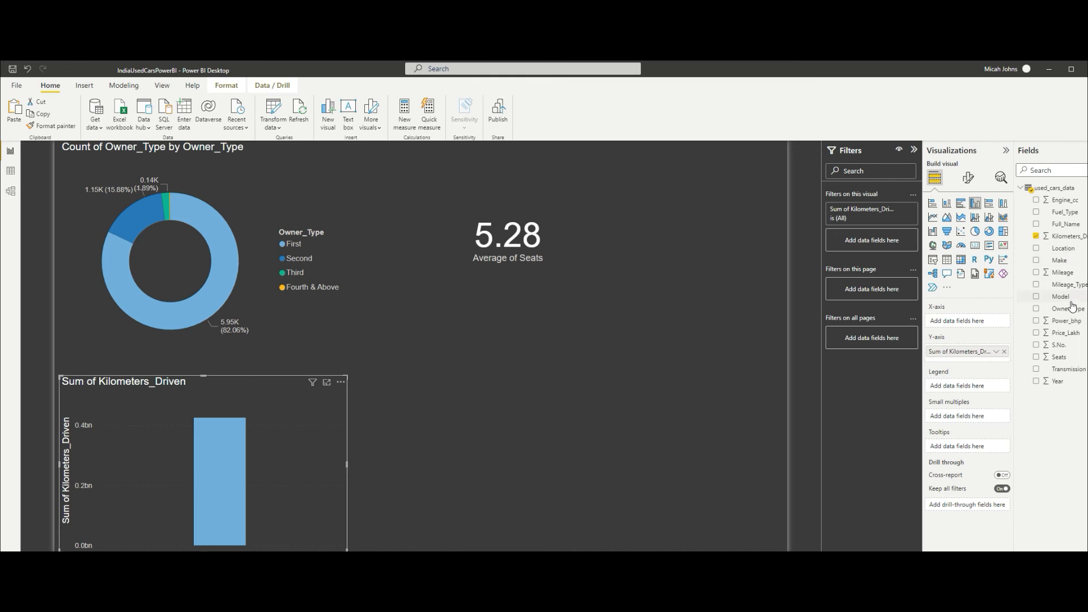
pyautogui.click(1036, 308)
pyautogui.moveTo(343, 466); pyautogui.dragTo(607, 483)
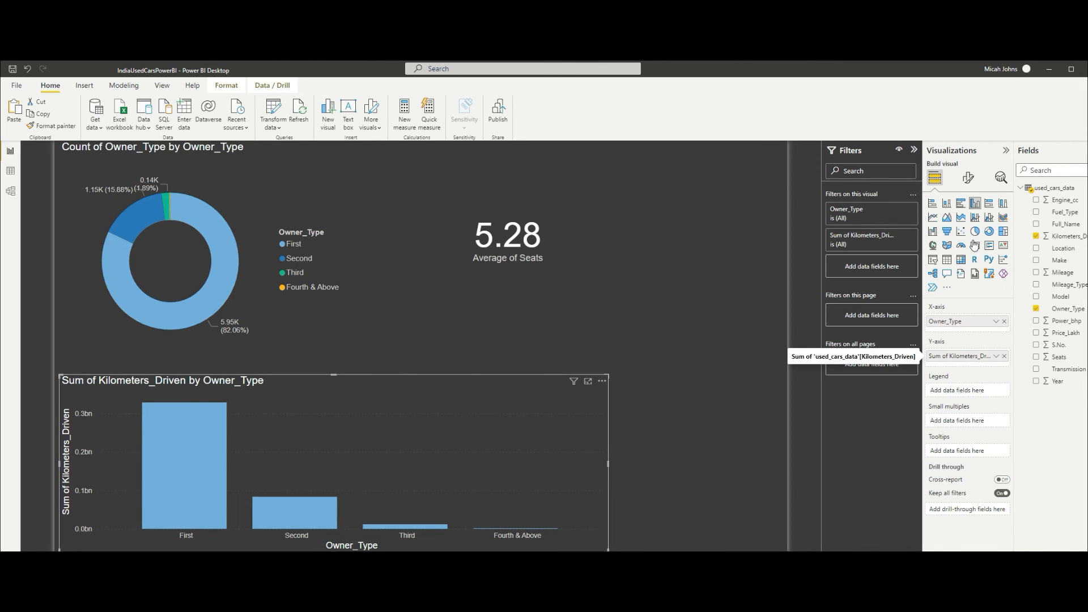
# Try a clustered bar chart and Owner_Type small multiples on the kilometers chart, and return it to a plain clustered column chart
pyautogui.click(962, 205)
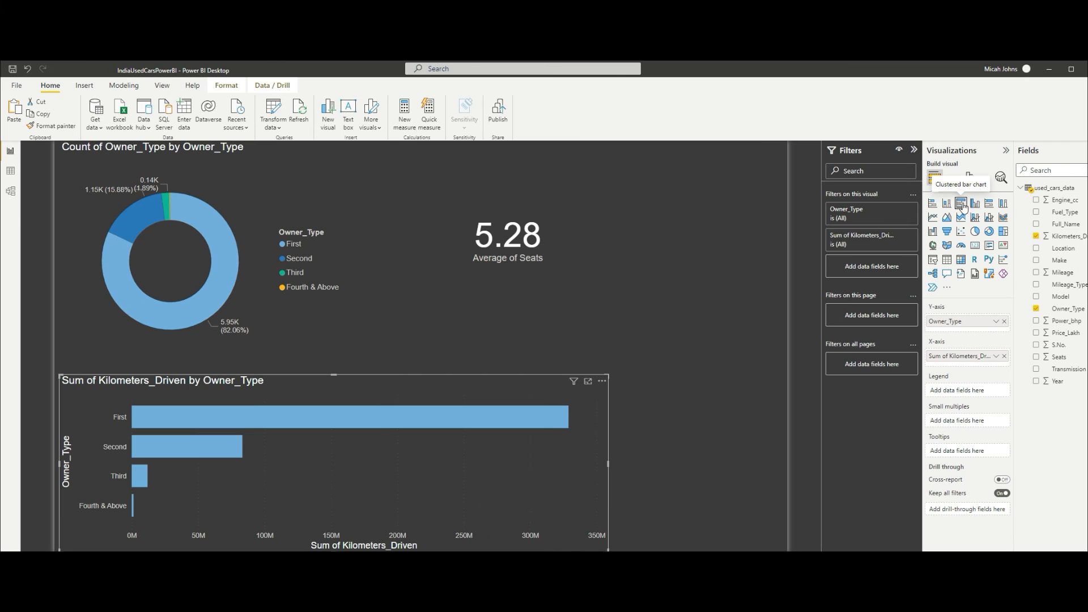
pyautogui.click(975, 204)
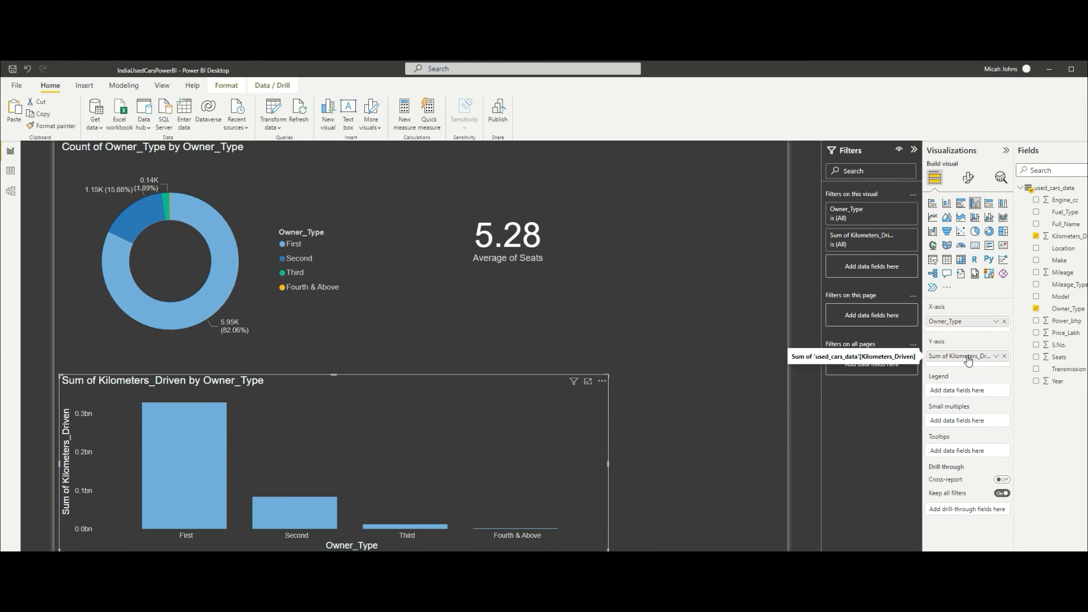
pyautogui.moveTo(1057, 314); pyautogui.dragTo(968, 423)
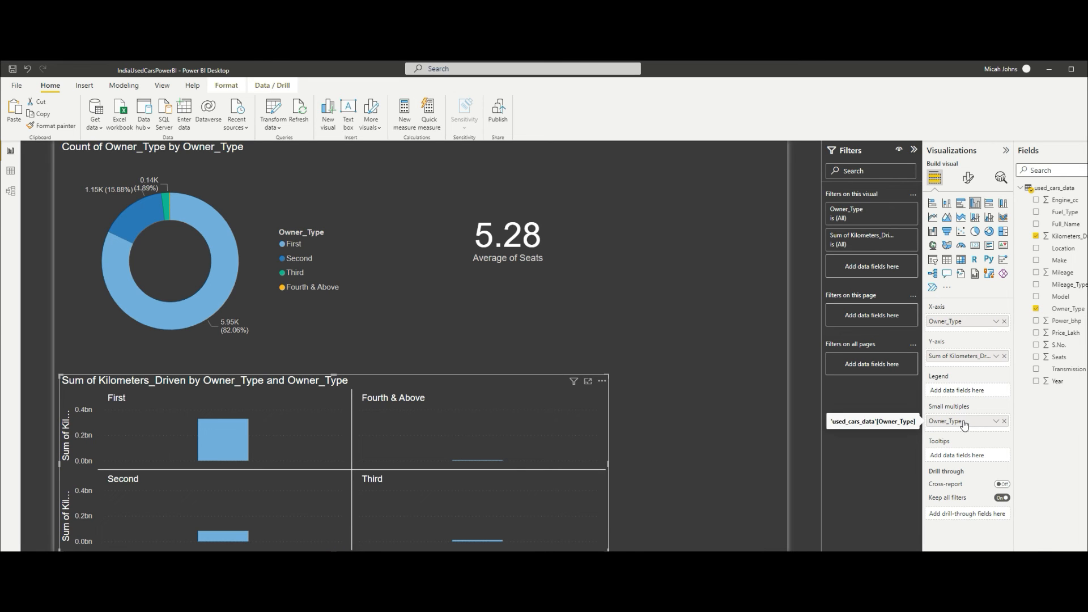
pyautogui.click(1004, 421)
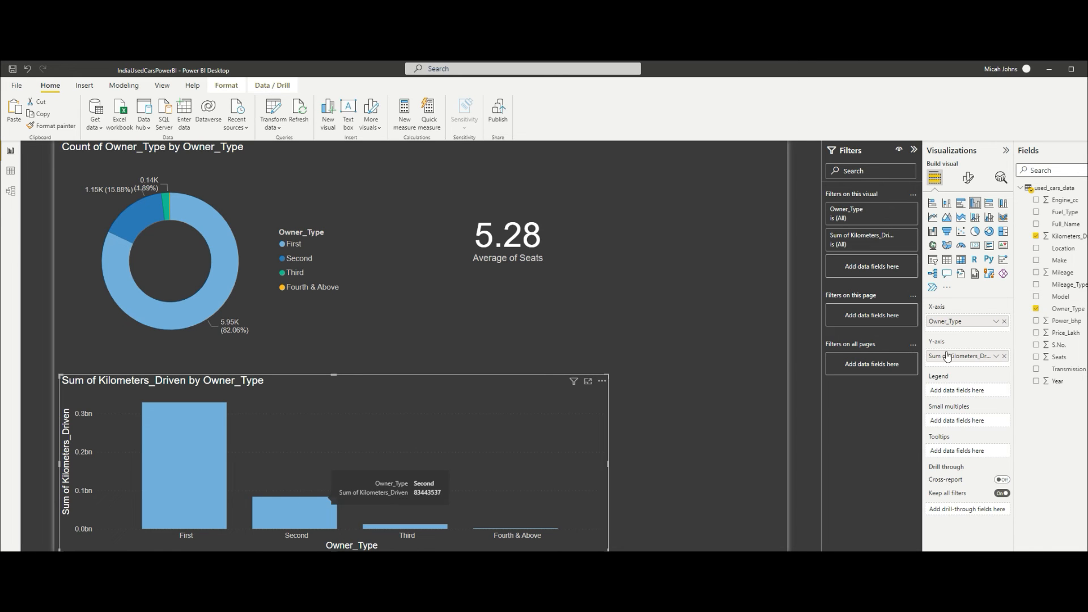
# Set the Kilometers_Driven aggregation to Average, inspect the column values, and widen the chart to the page's right edge
pyautogui.click(996, 357)
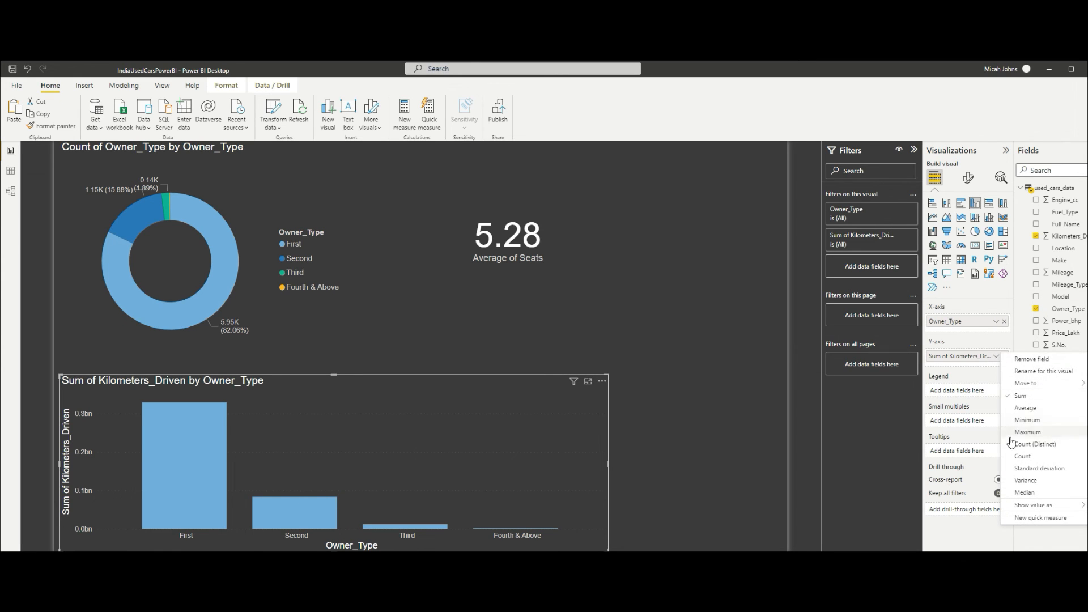
pyautogui.click(1024, 410)
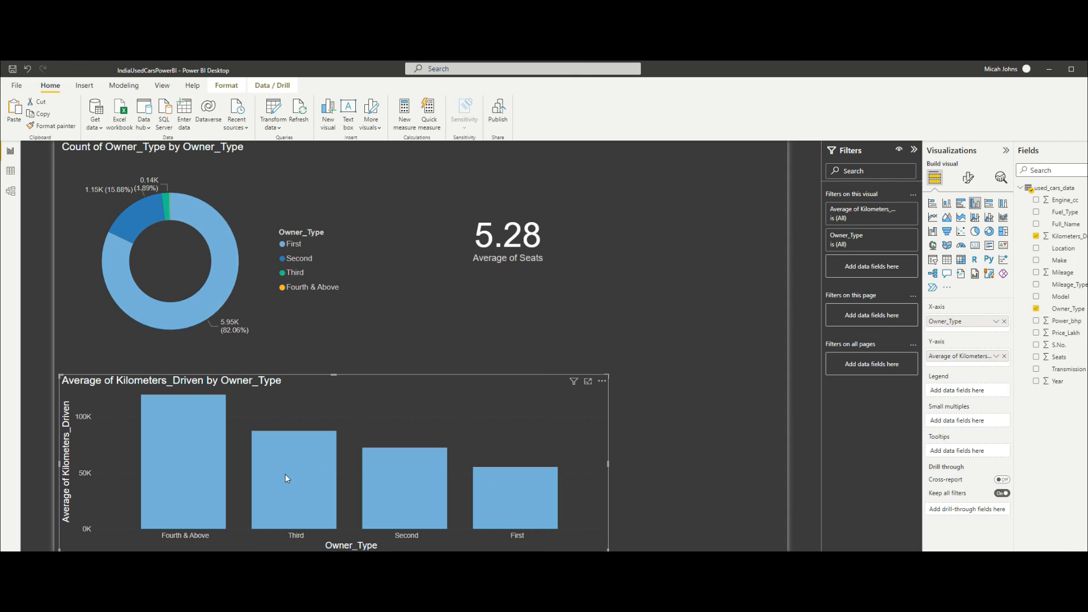
pyautogui.moveTo(213, 484)
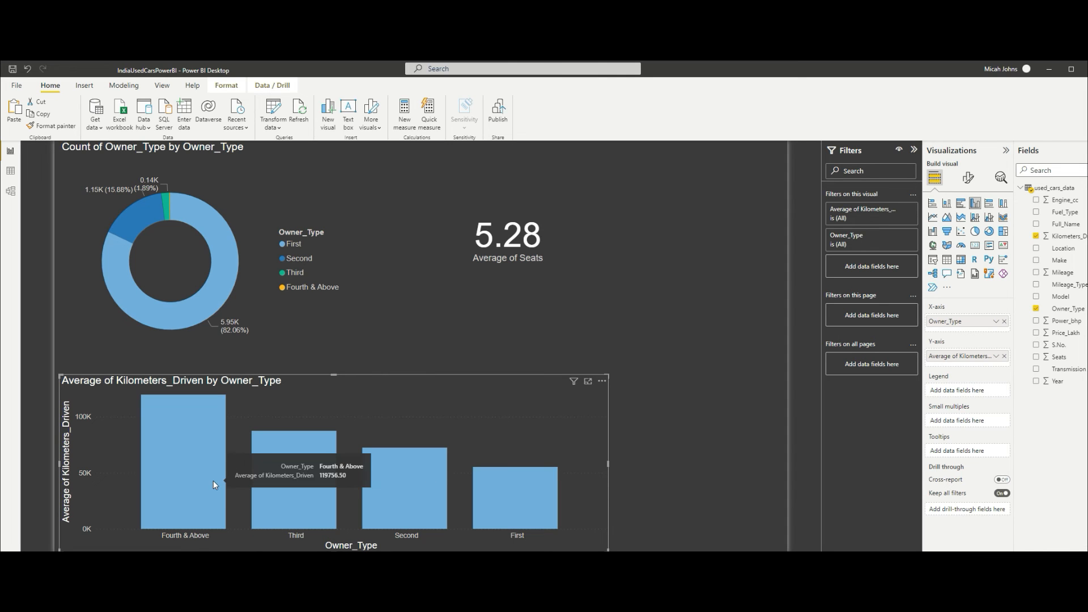
pyautogui.moveTo(492, 508)
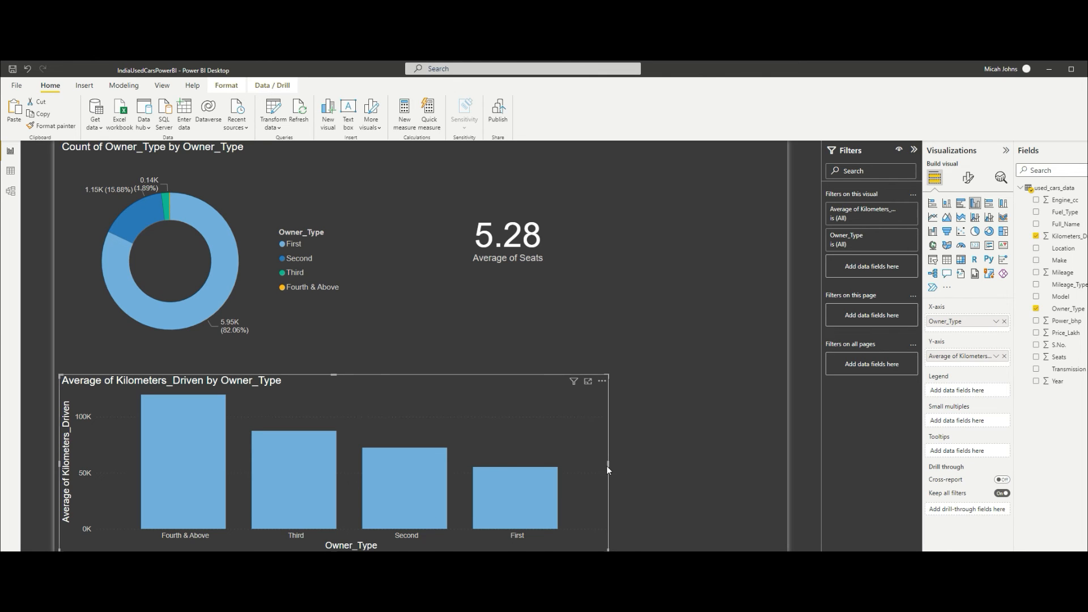
pyautogui.moveTo(609, 464); pyautogui.dragTo(785, 464)
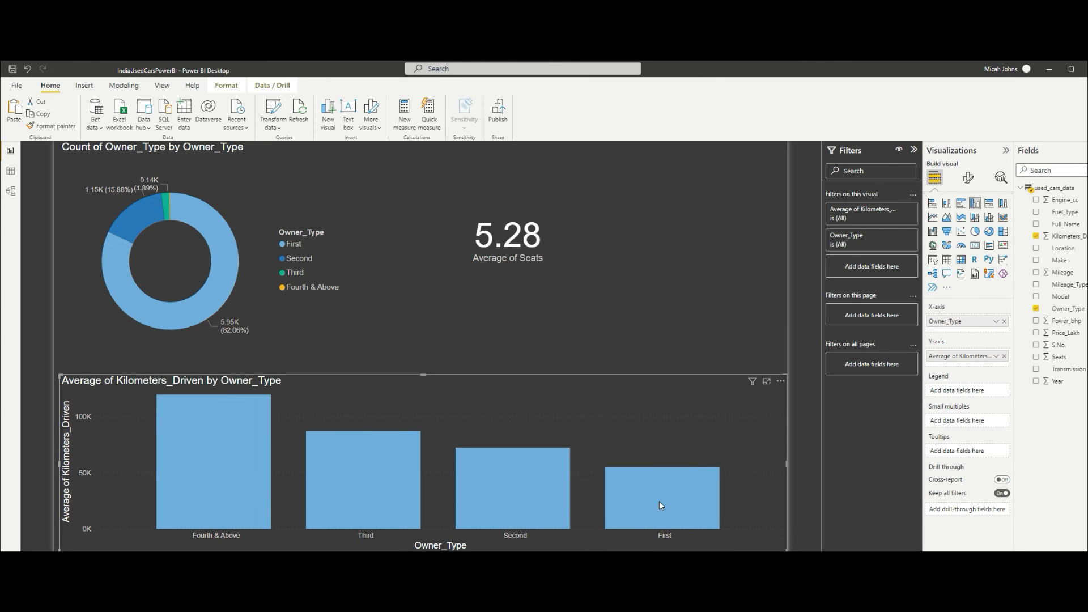
# Try a waterfall chart of average Kilometers_Driven by Owner_Type with Kilometers_Driven as the breakdown
pyautogui.moveTo(659, 501)
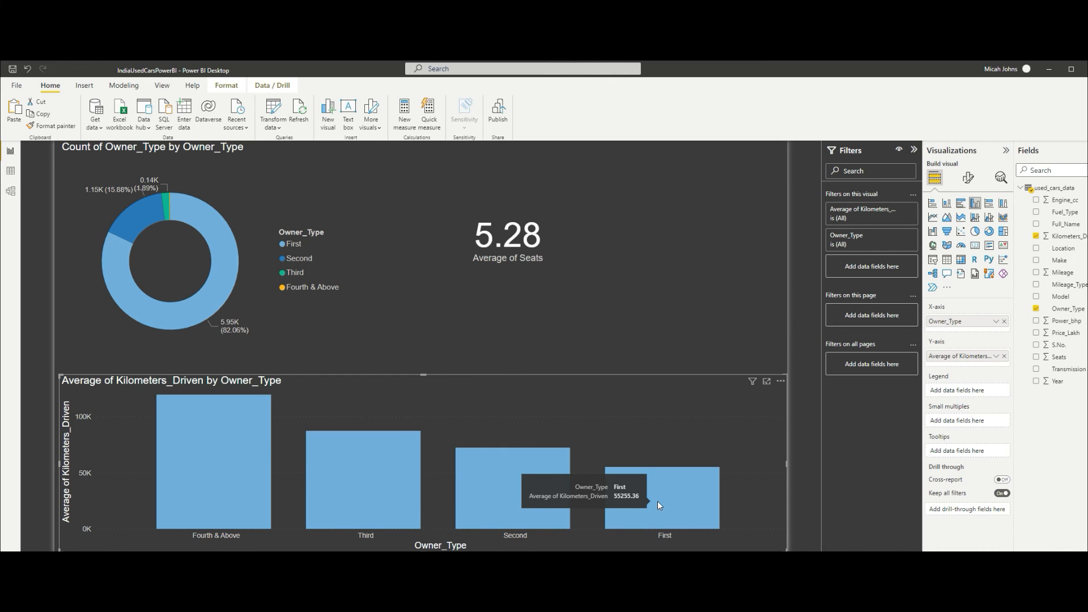
pyautogui.moveTo(218, 477)
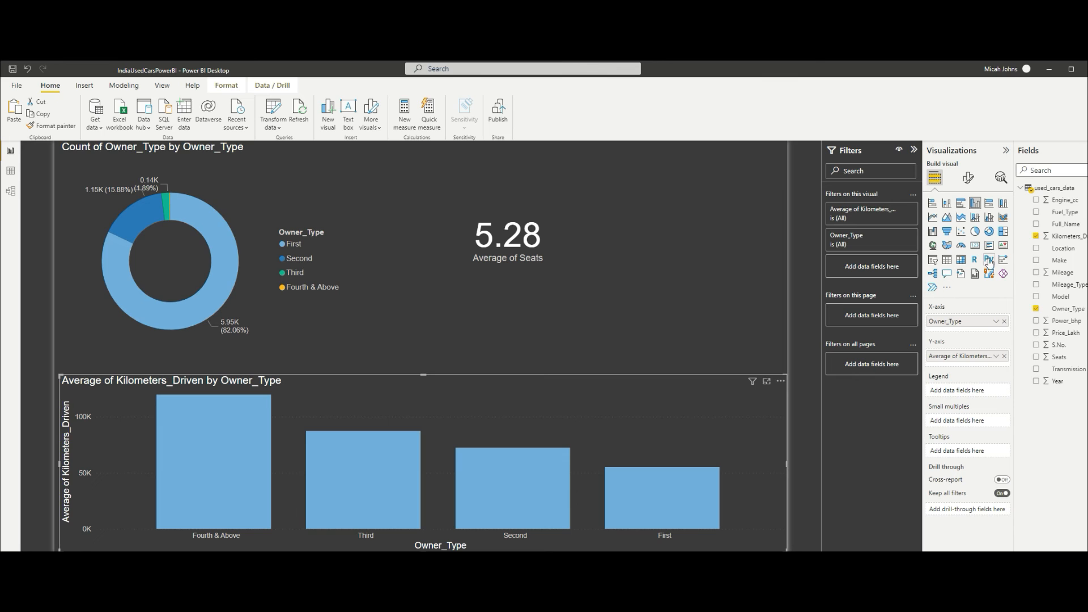
pyautogui.click(933, 233)
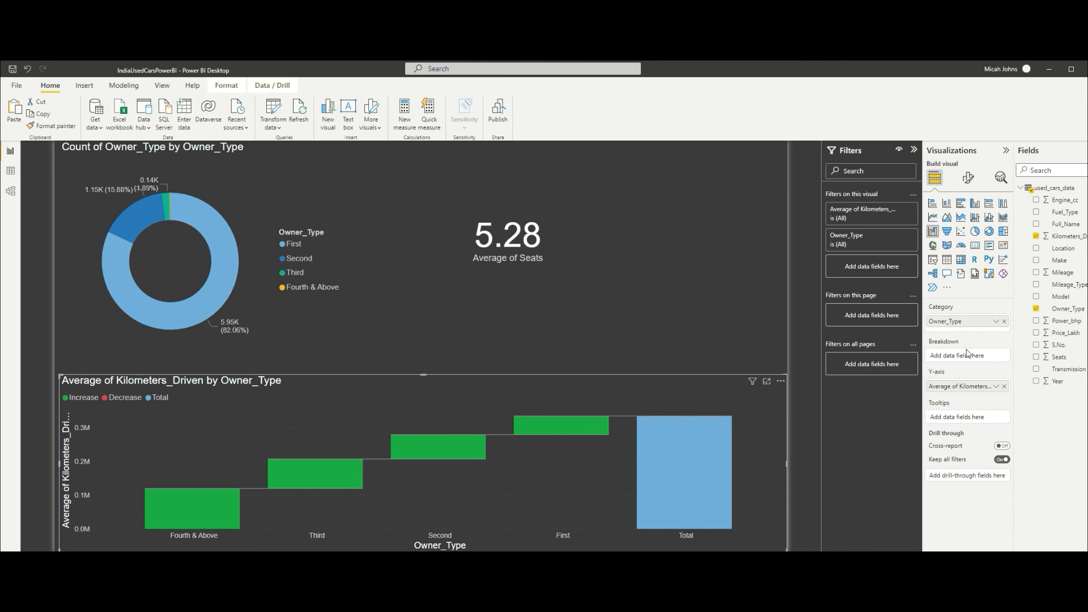
pyautogui.moveTo(1066, 237); pyautogui.dragTo(973, 357)
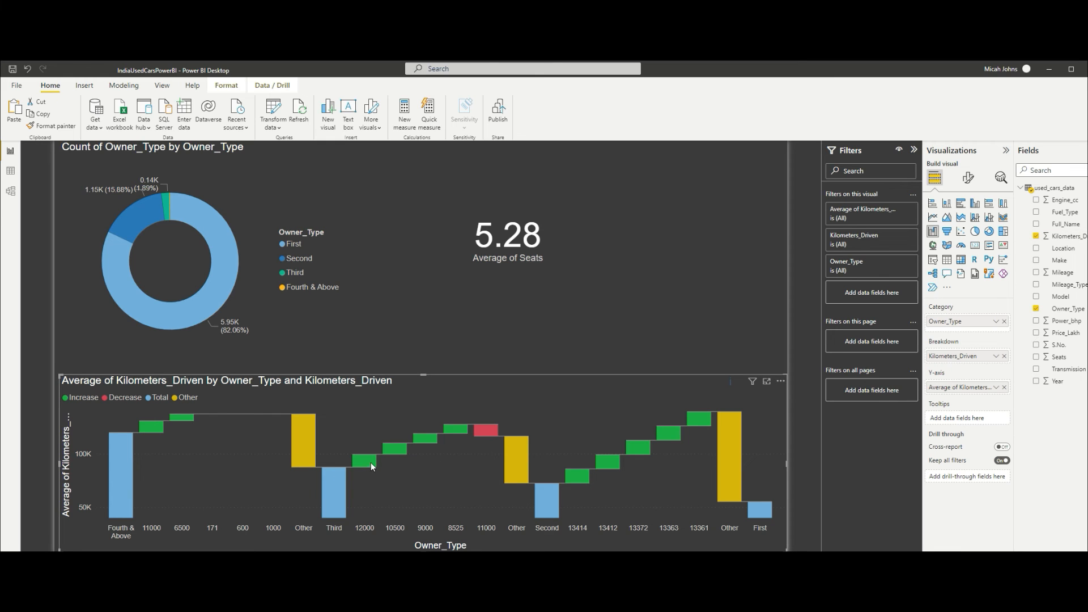
pyautogui.moveTo(485, 427)
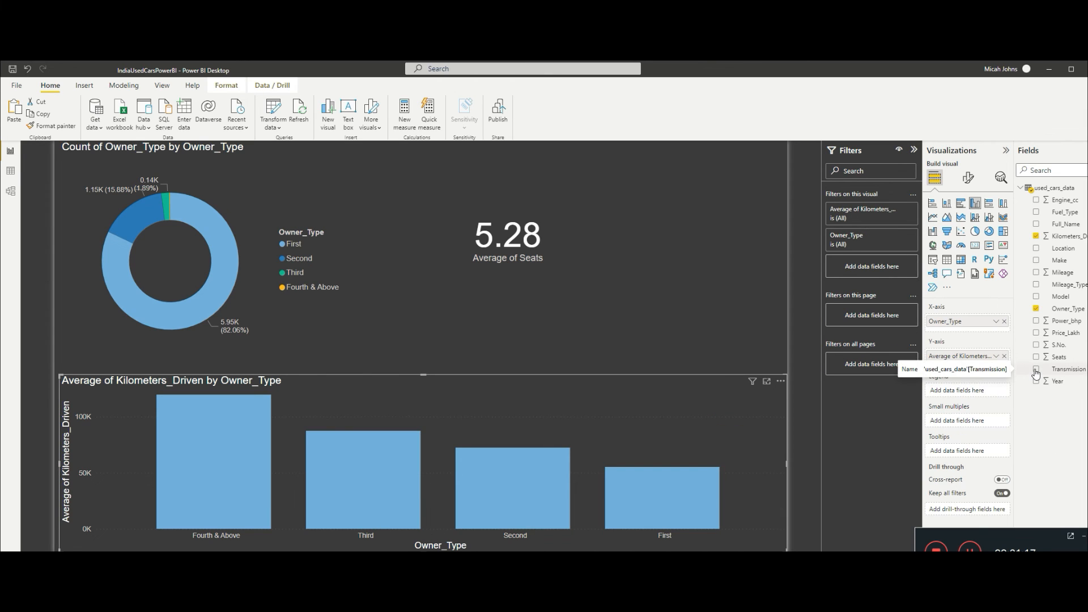
# Try splitting the kilometers column chart by Transmission, as small multiples and as a second X-axis level
pyautogui.click(1036, 370)
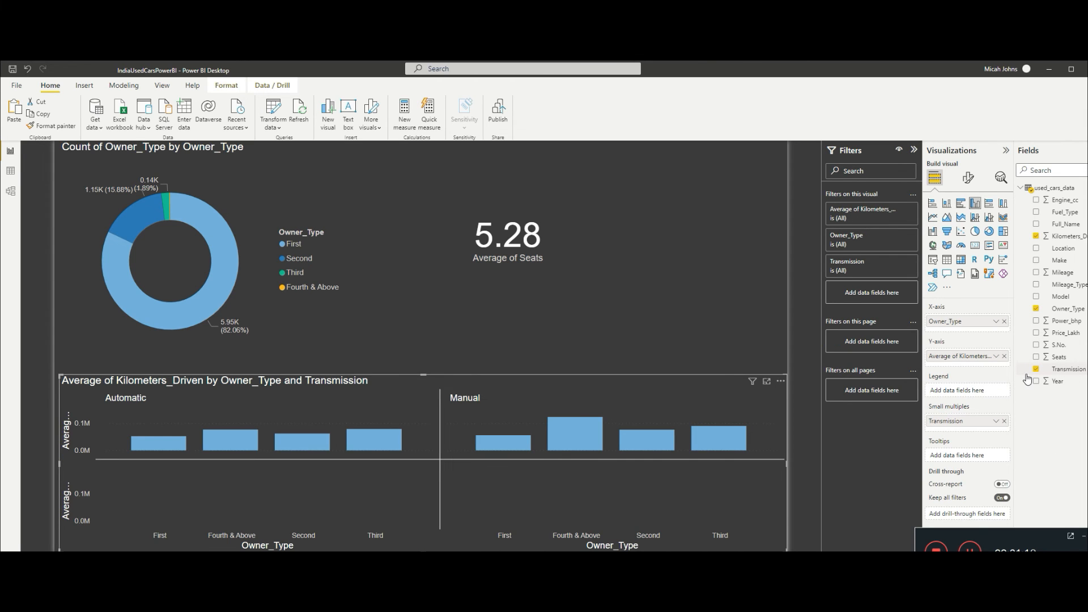
pyautogui.click(1036, 369)
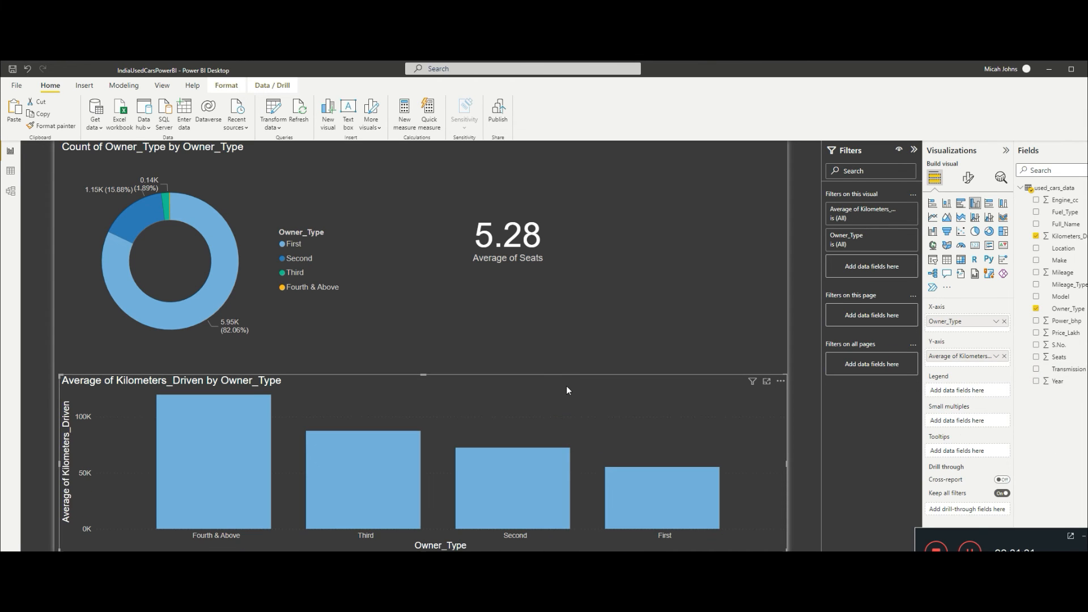
pyautogui.click(1037, 370)
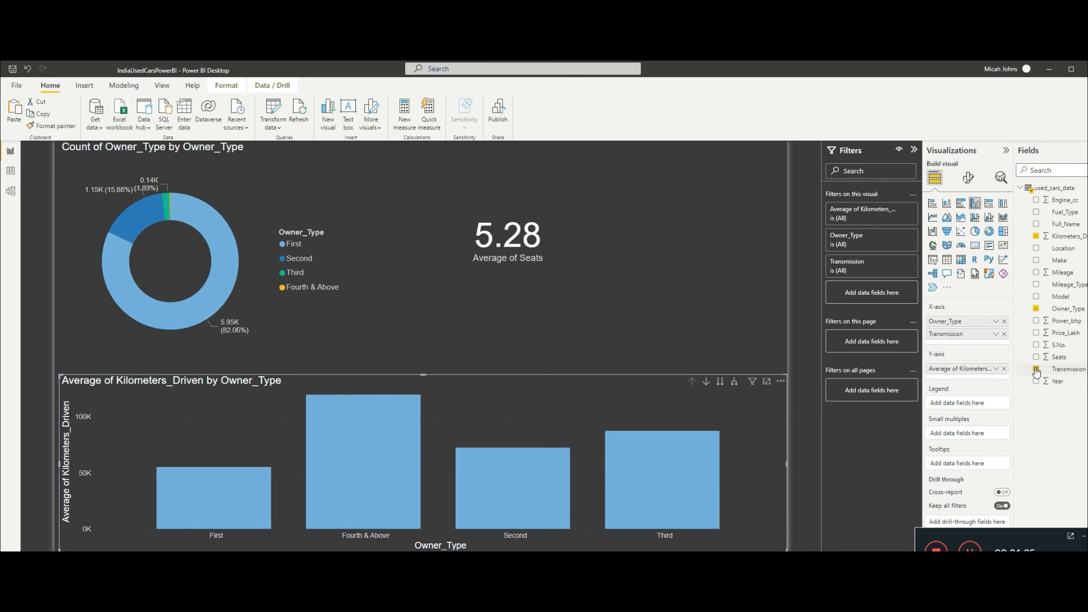
pyautogui.click(1037, 371)
pyautogui.moveTo(1070, 372); pyautogui.dragTo(969, 329)
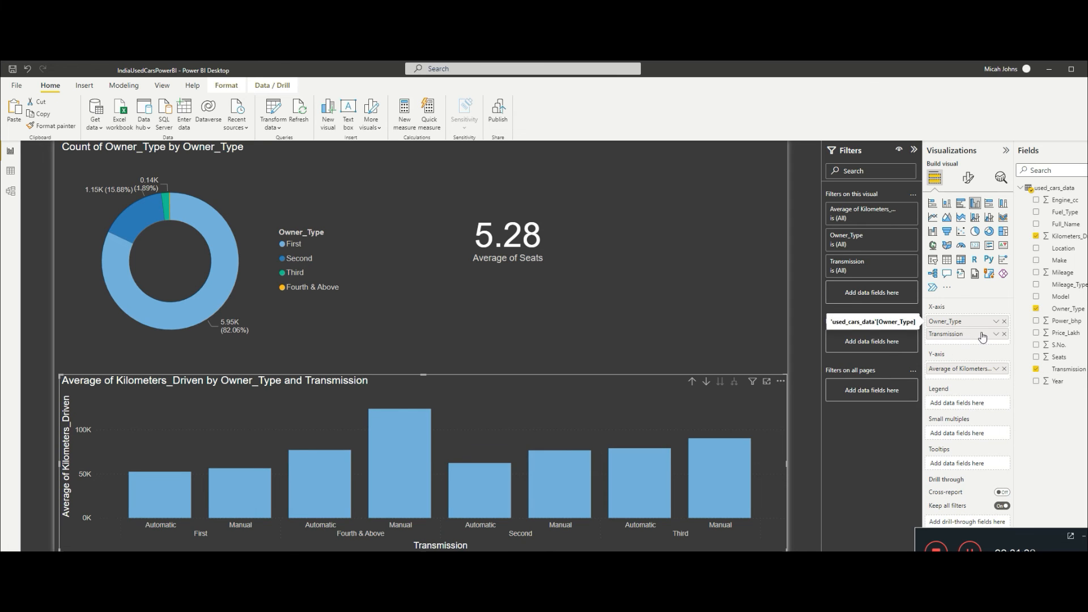
pyautogui.click(1004, 334)
pyautogui.moveTo(1066, 369); pyautogui.dragTo(969, 421)
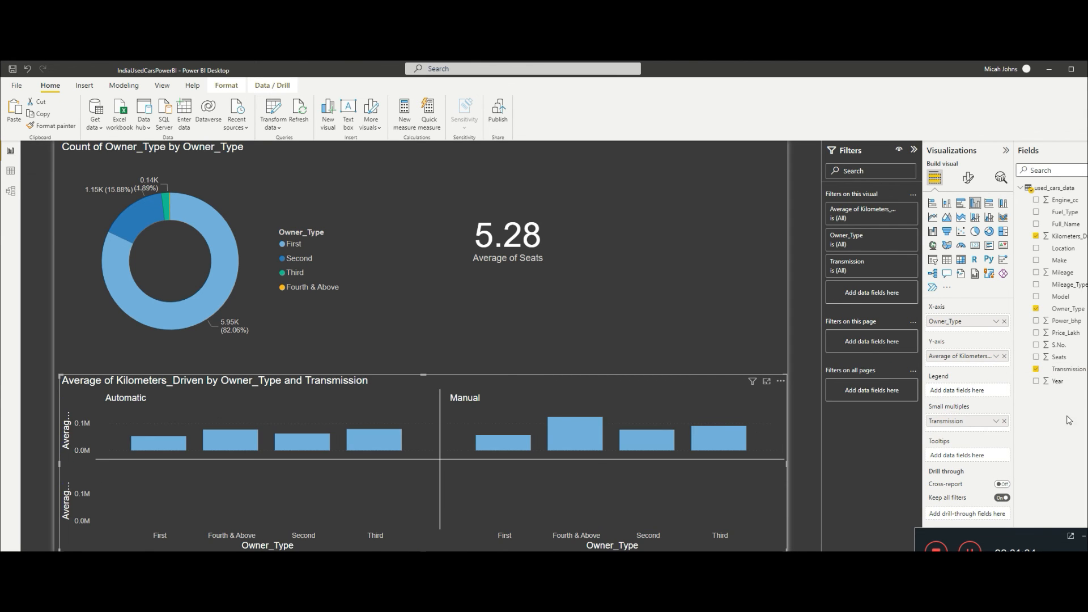
pyautogui.click(1004, 420)
# Try adding the count of Transmission to the kilometers chart's Y-axis, and remove it again
pyautogui.moveTo(1066, 370); pyautogui.dragTo(972, 361)
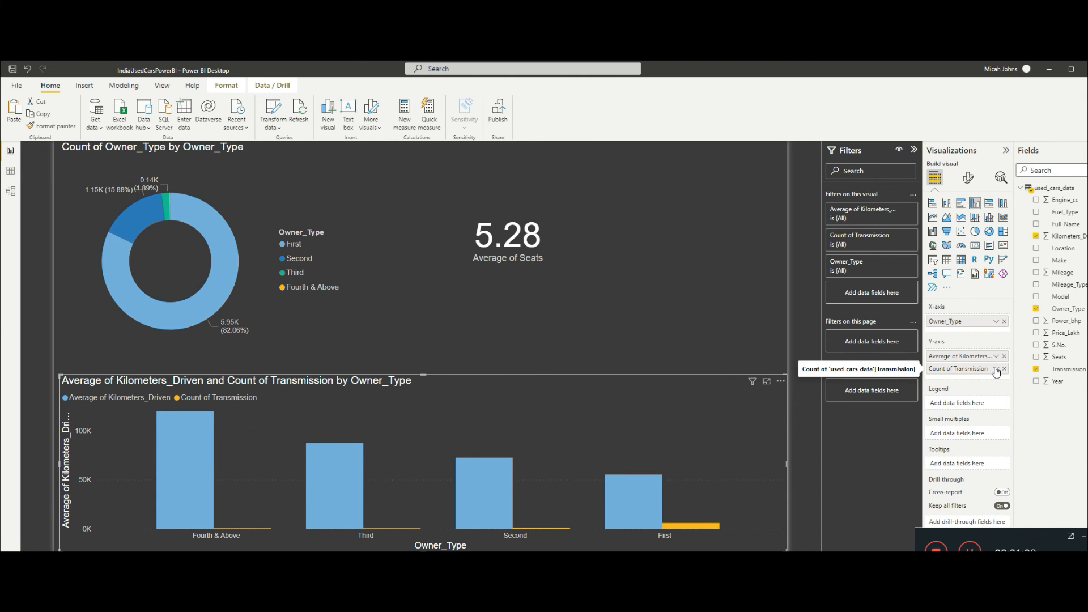
pyautogui.click(997, 370)
pyautogui.click(996, 370)
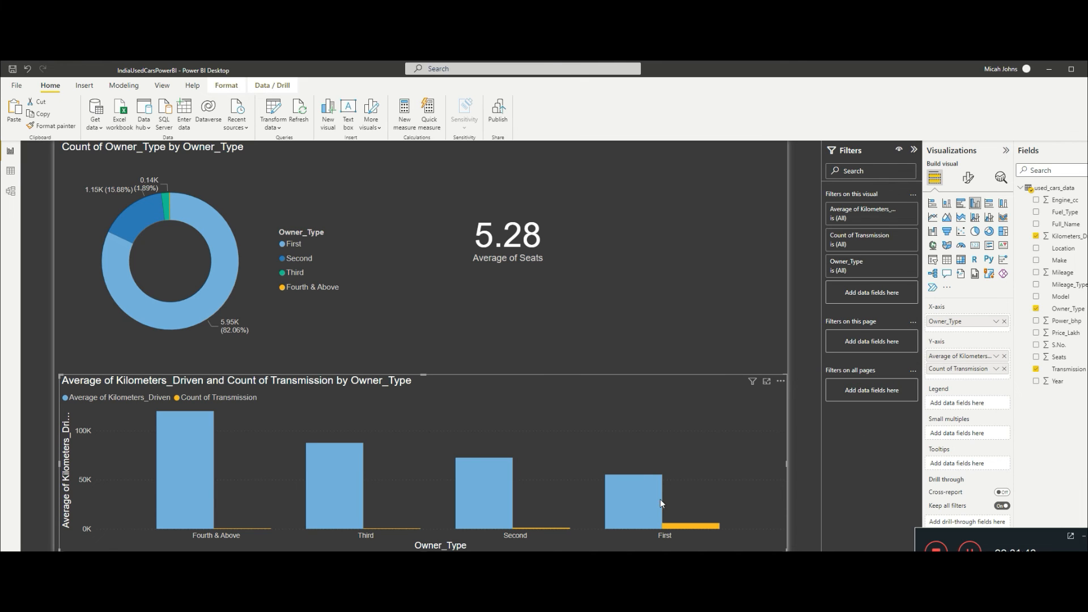
pyautogui.click(1004, 370)
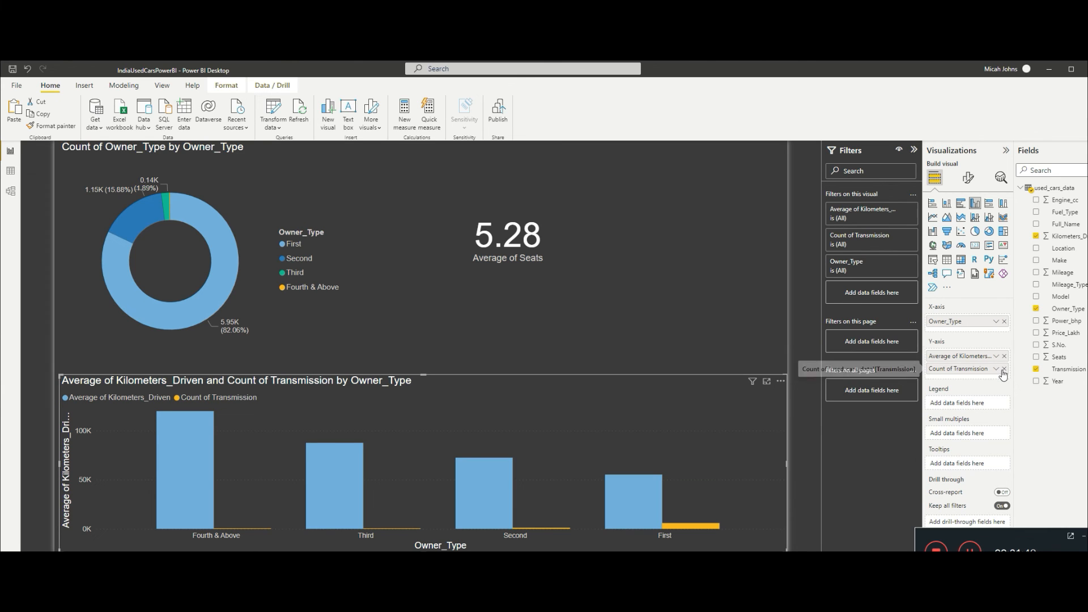
pyautogui.click(1005, 369)
# Turn the kilometers chart into a clustered bar chart with Transmission as the legend
pyautogui.click(961, 203)
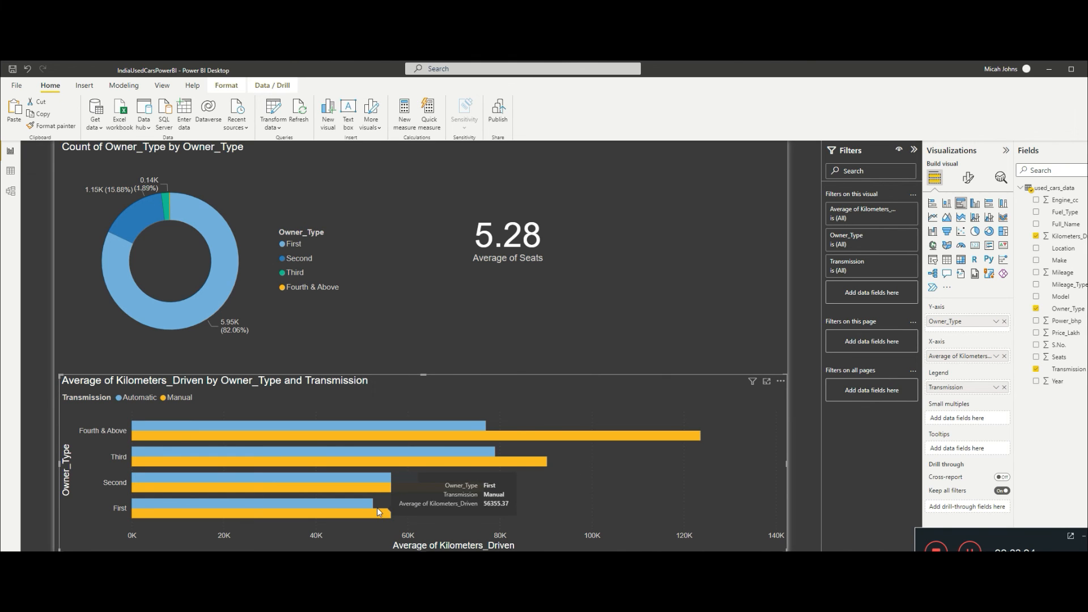
# Cross-highlight the page with the First, Second and Third slices of the Owner_Type donut, and clear the selection
pyautogui.click(227, 274)
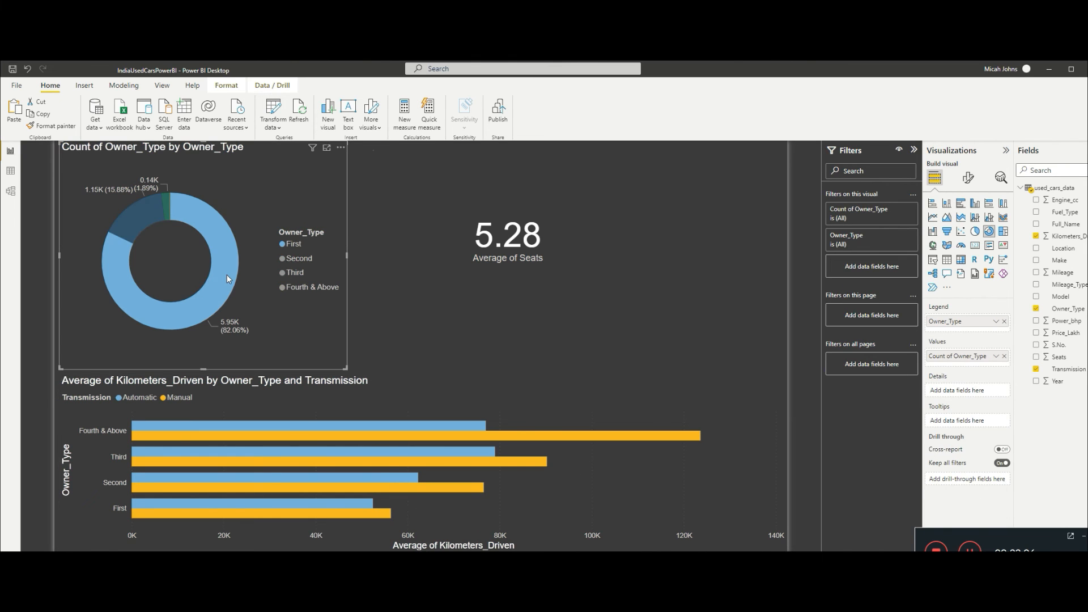
pyautogui.click(152, 219)
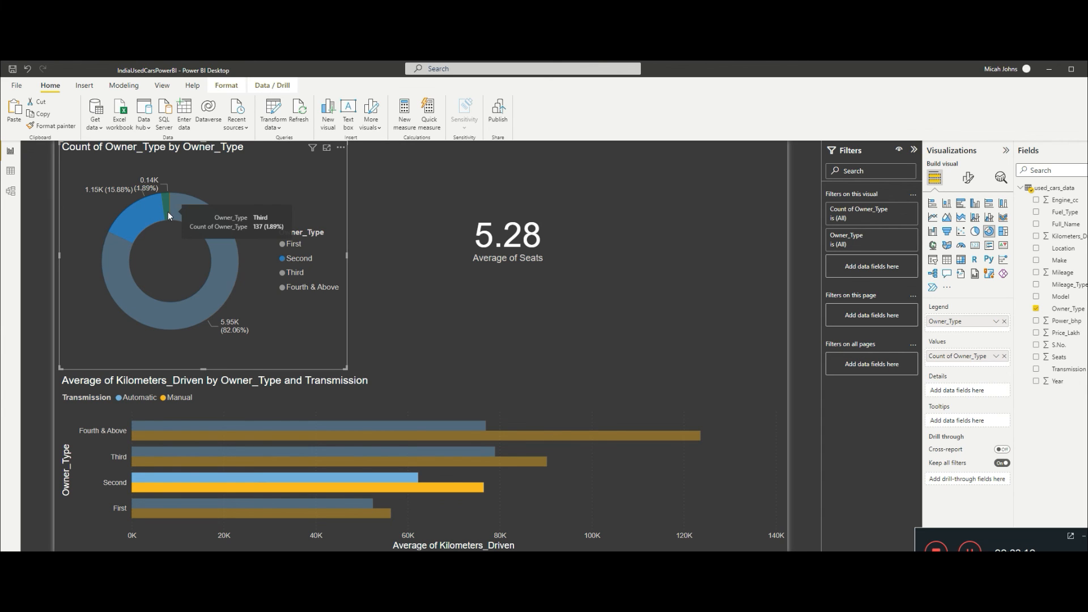
pyautogui.click(168, 212)
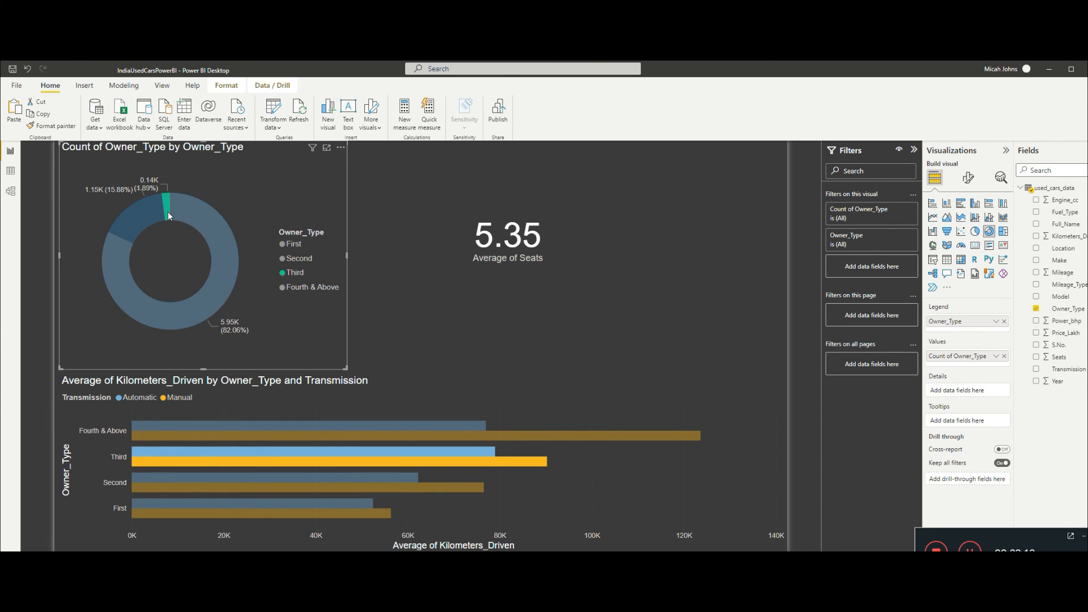
pyautogui.click(148, 213)
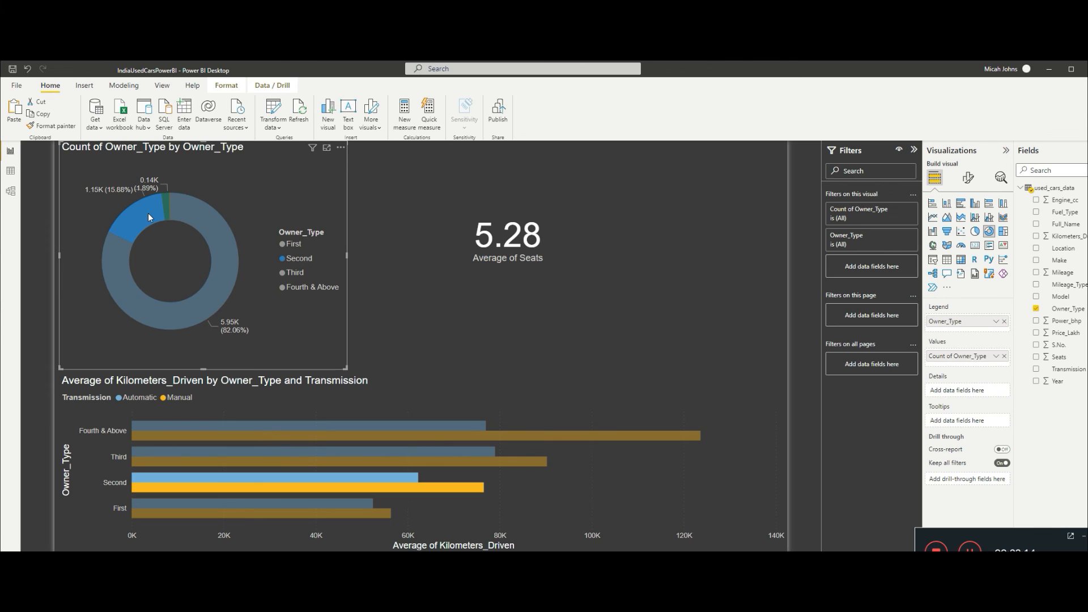
pyautogui.click(148, 213)
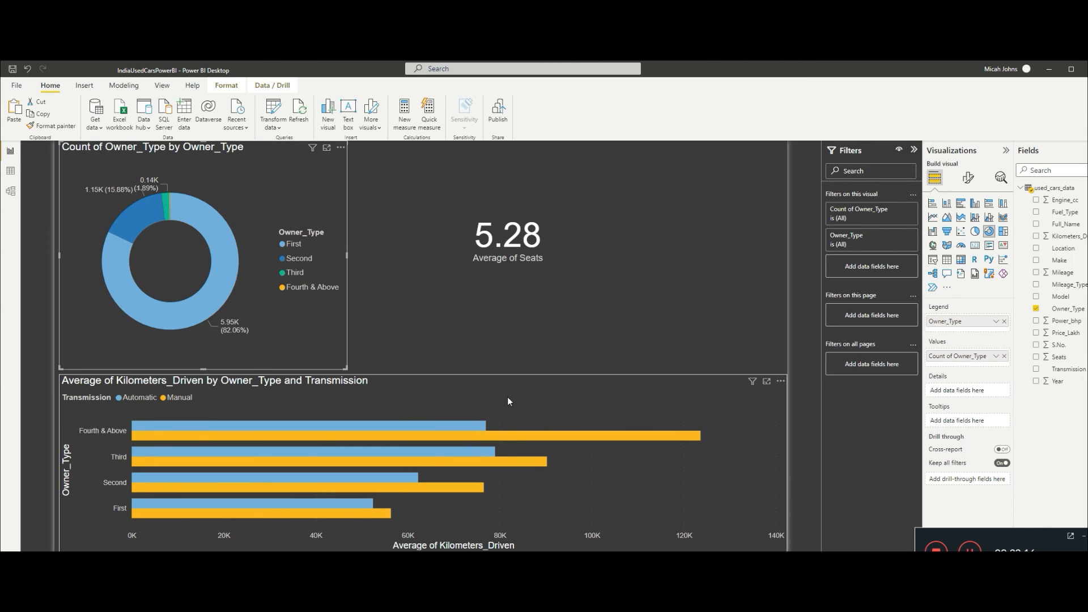
# Inspect the kilometers chart's bar values by owner type and transmission, and turn on its data labels
pyautogui.click(485, 383)
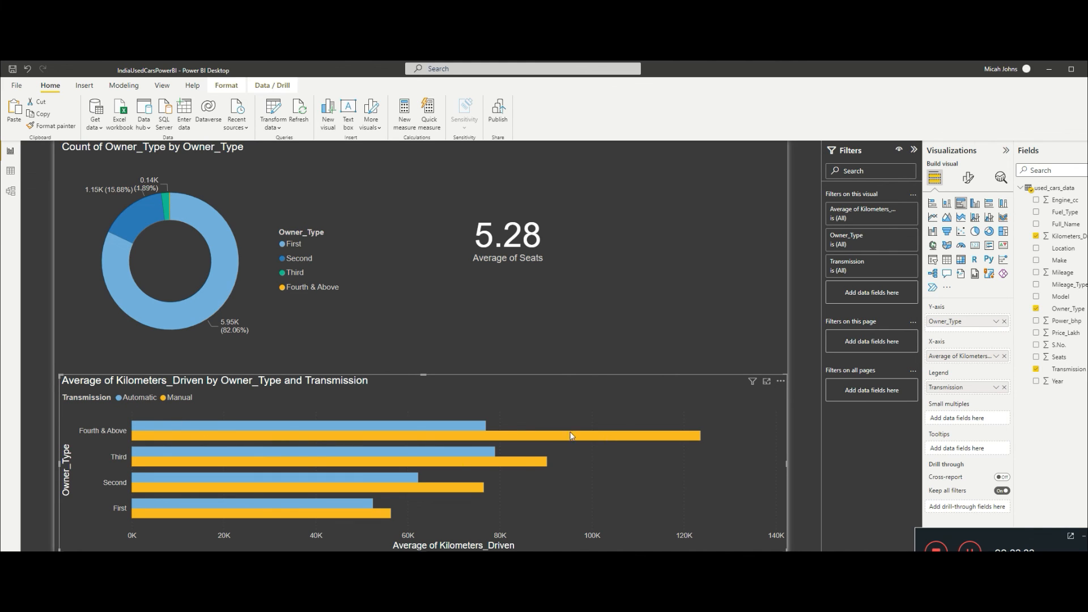
pyautogui.moveTo(382, 451)
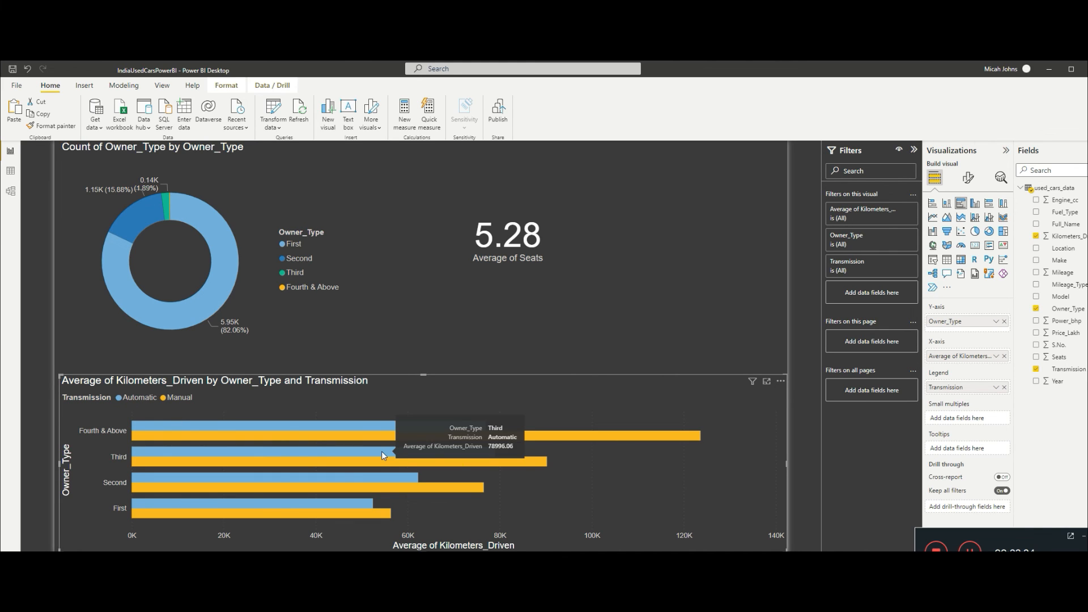
pyautogui.moveTo(342, 515)
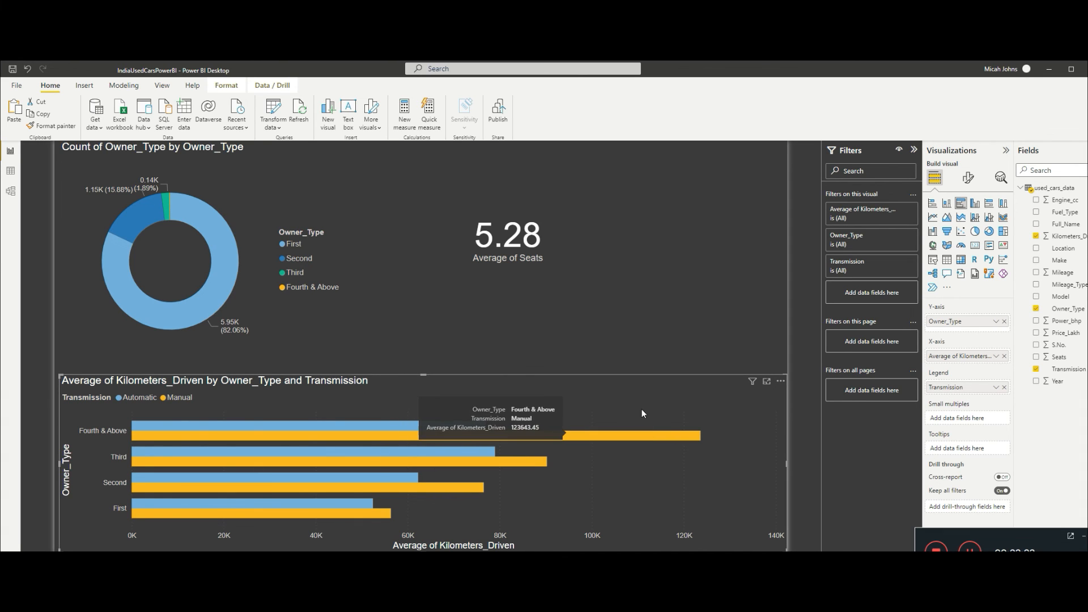
pyautogui.click(969, 178)
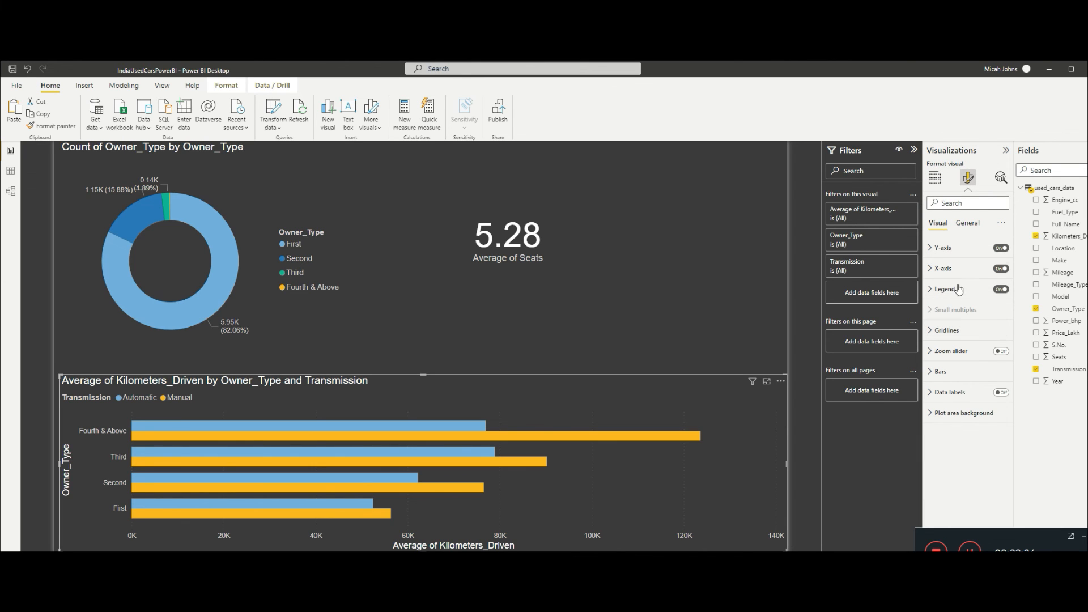
pyautogui.click(1001, 392)
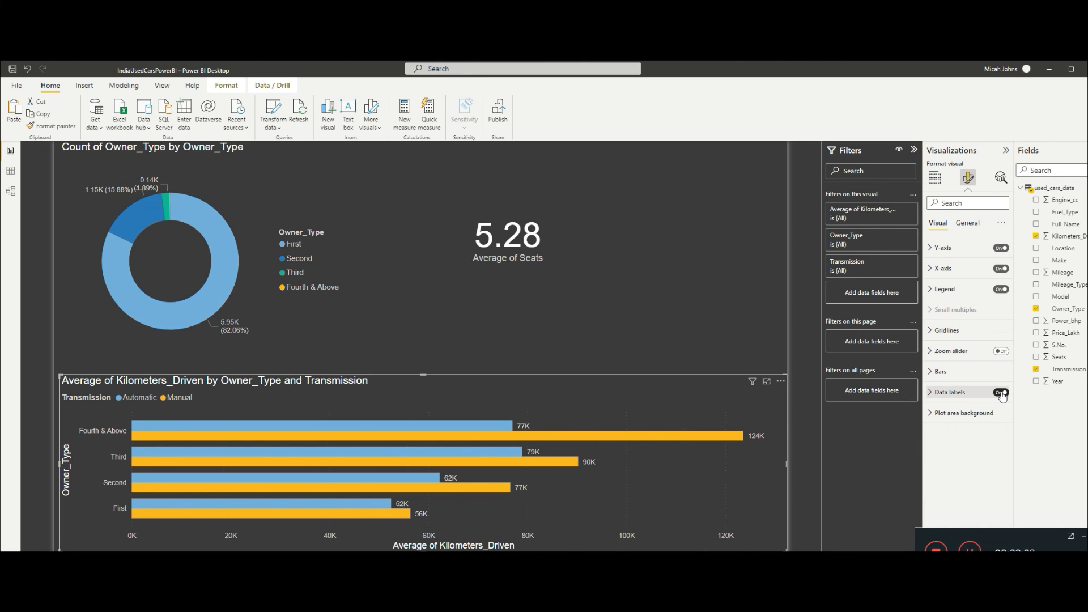
# Set the kilometers chart's data label values to the DIN font at size 21
pyautogui.click(930, 392)
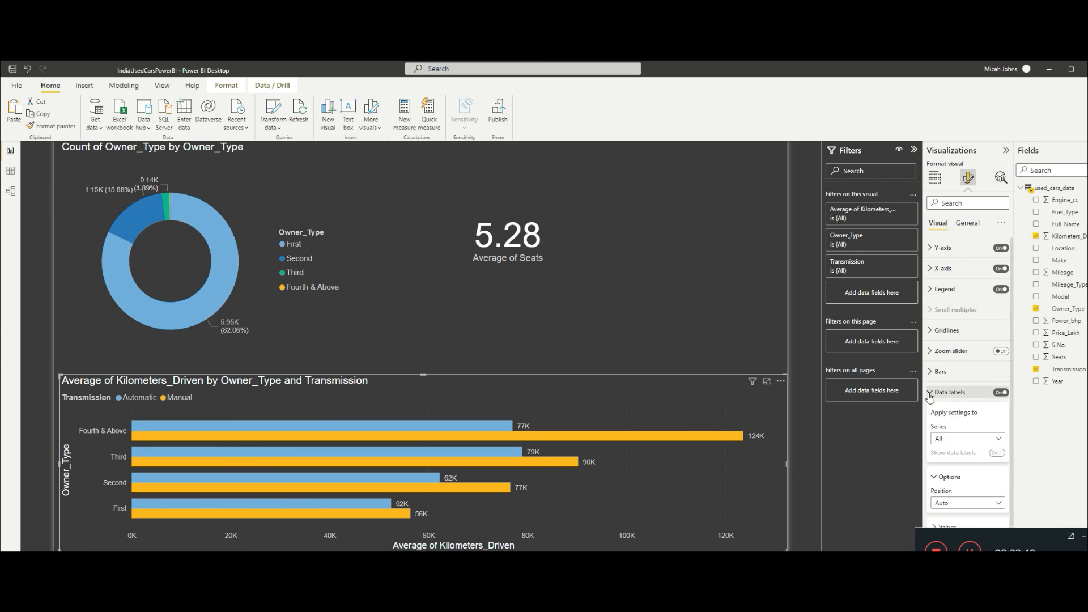
pyautogui.scroll(-1, 972, 420)
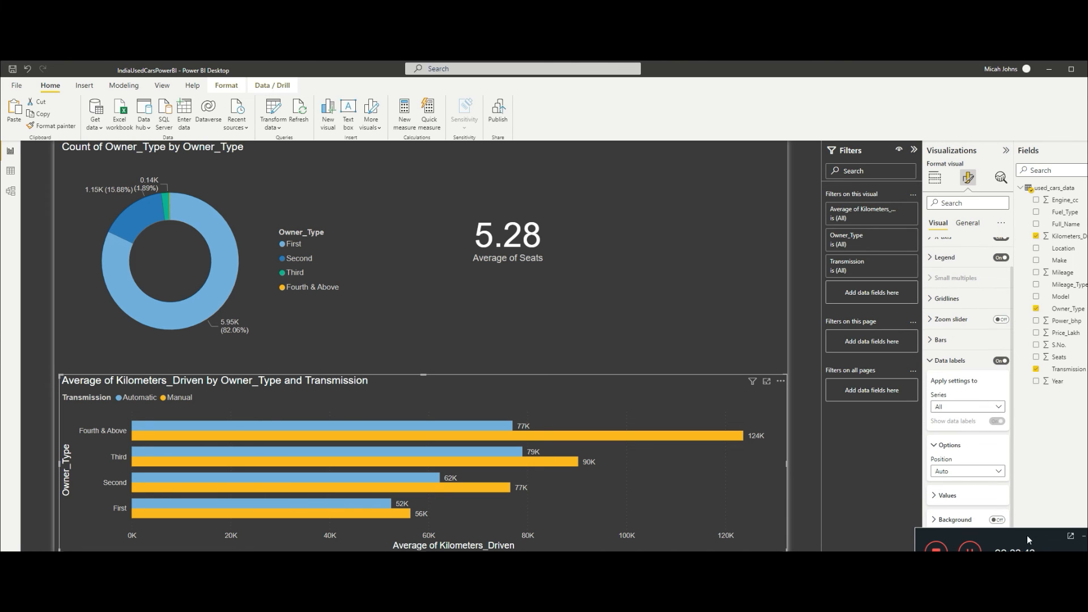
pyautogui.click(973, 497)
pyautogui.scroll(-2, 971, 482)
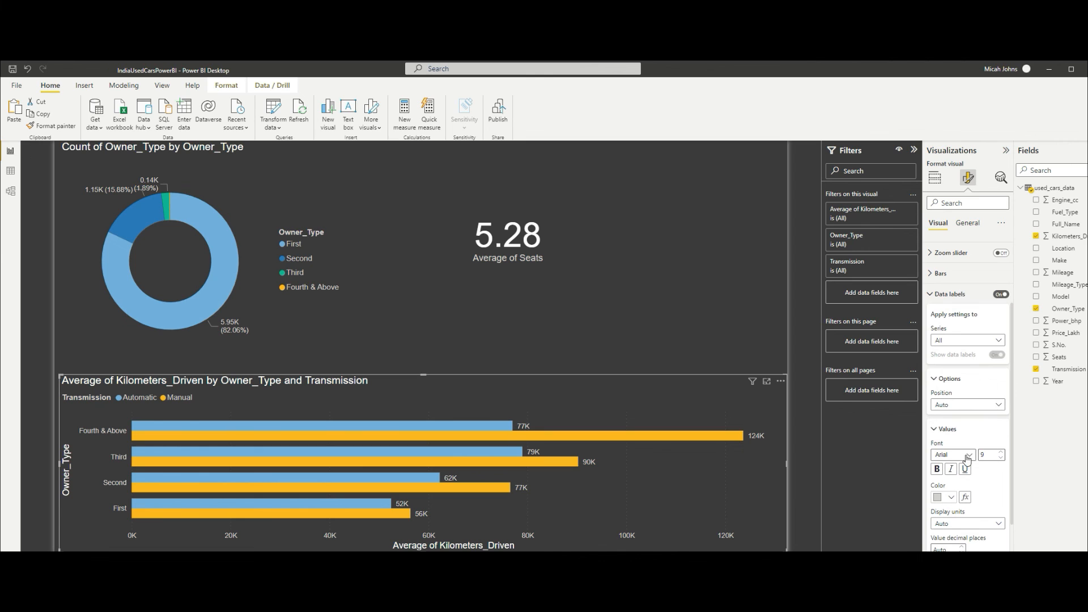
pyautogui.click(968, 455)
pyautogui.click(958, 442)
pyautogui.click(1001, 453)
pyautogui.click(1001, 452)
pyautogui.click(1001, 453)
pyautogui.click(1001, 452)
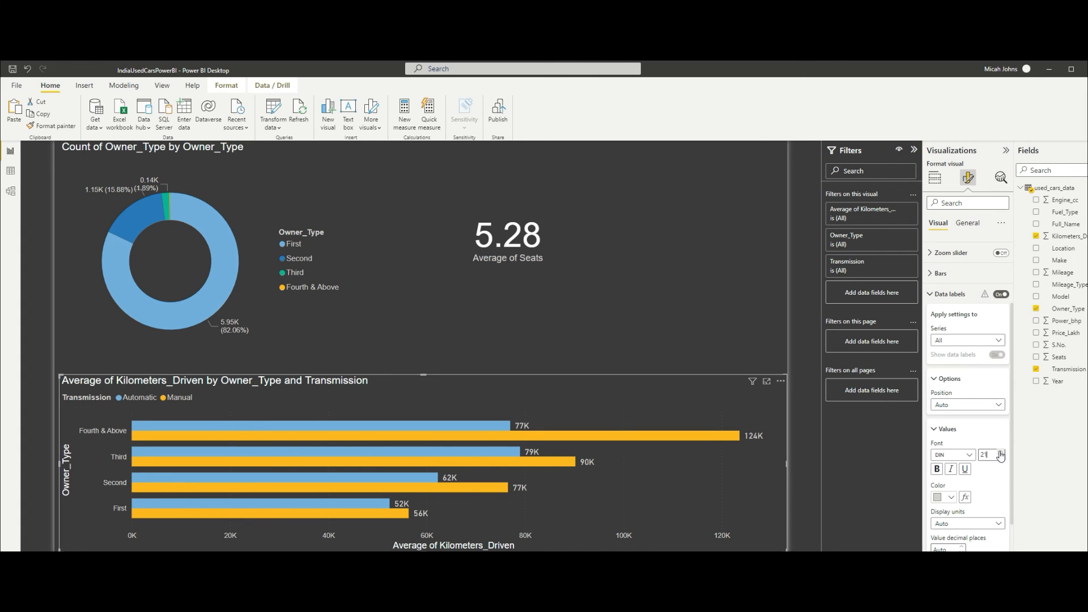
# Set the data labels' display units to Thousands with 0 decimal places
pyautogui.scroll(-2, 966, 431)
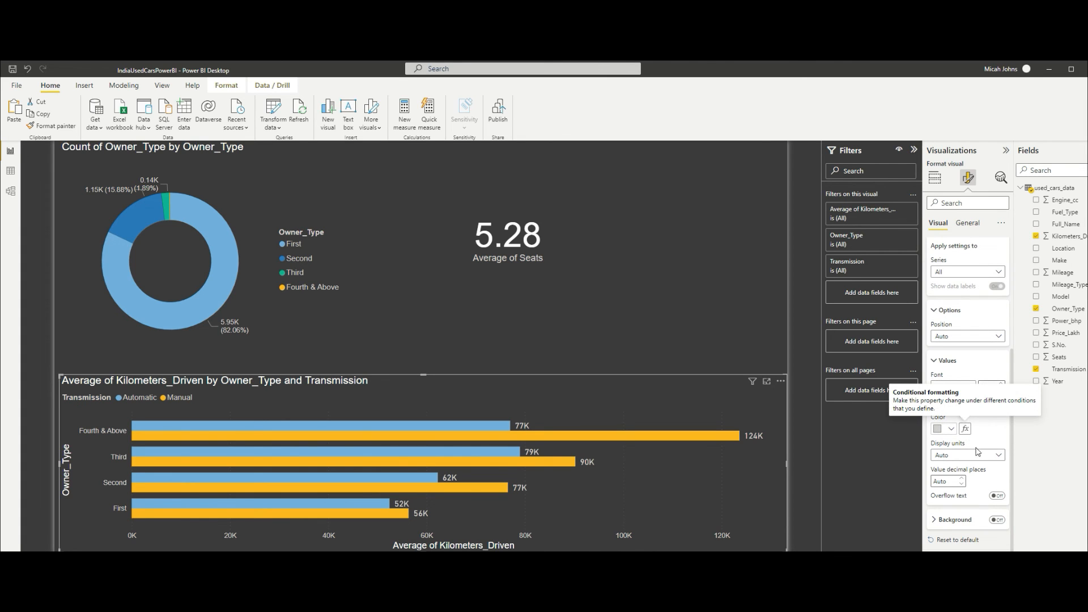
pyautogui.click(1003, 457)
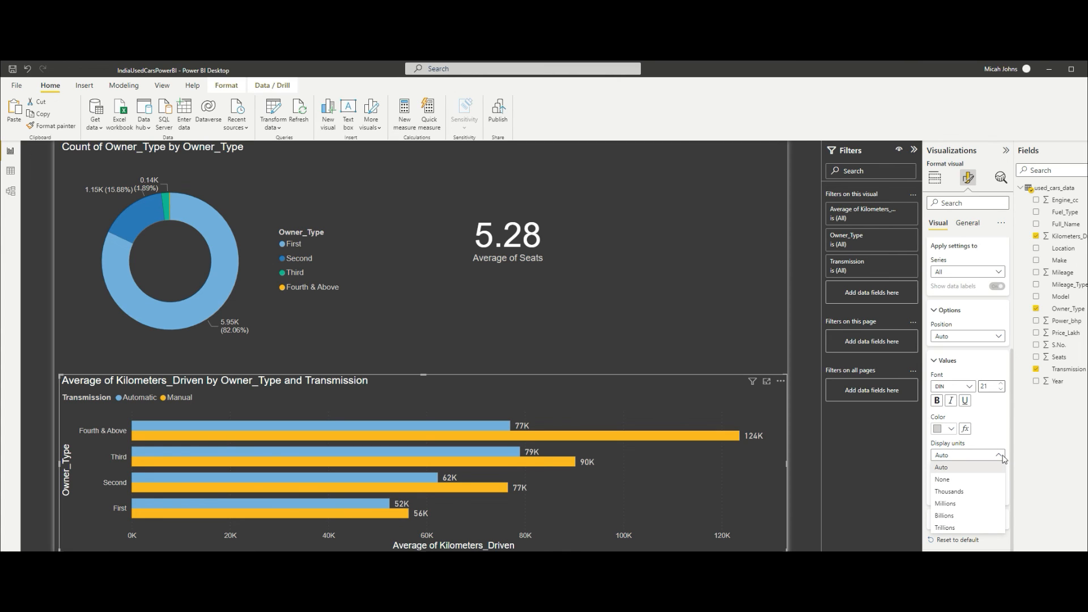
pyautogui.click(968, 492)
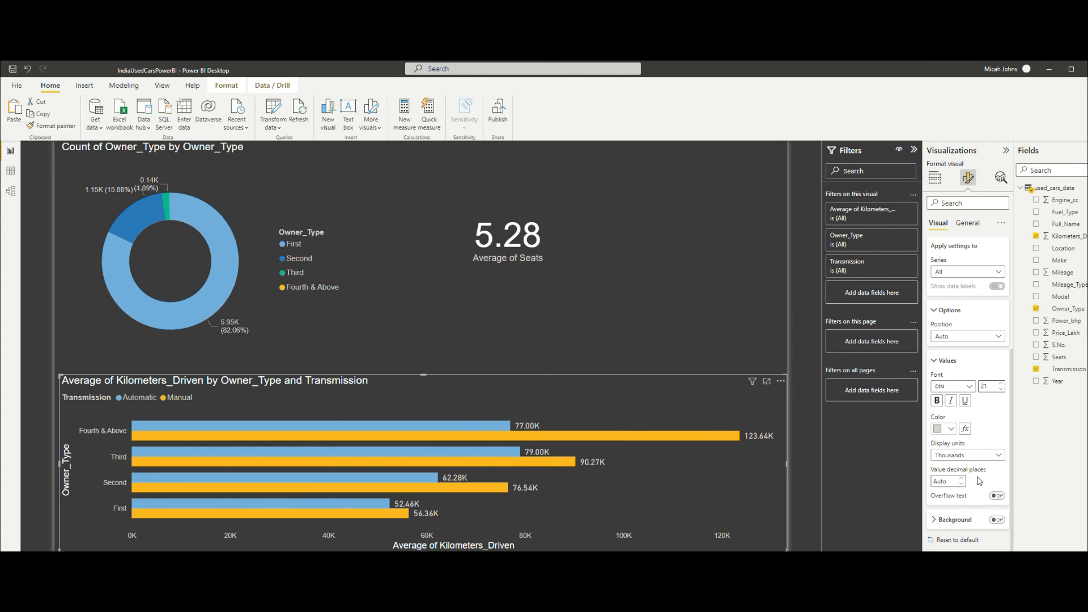
pyautogui.click(963, 485)
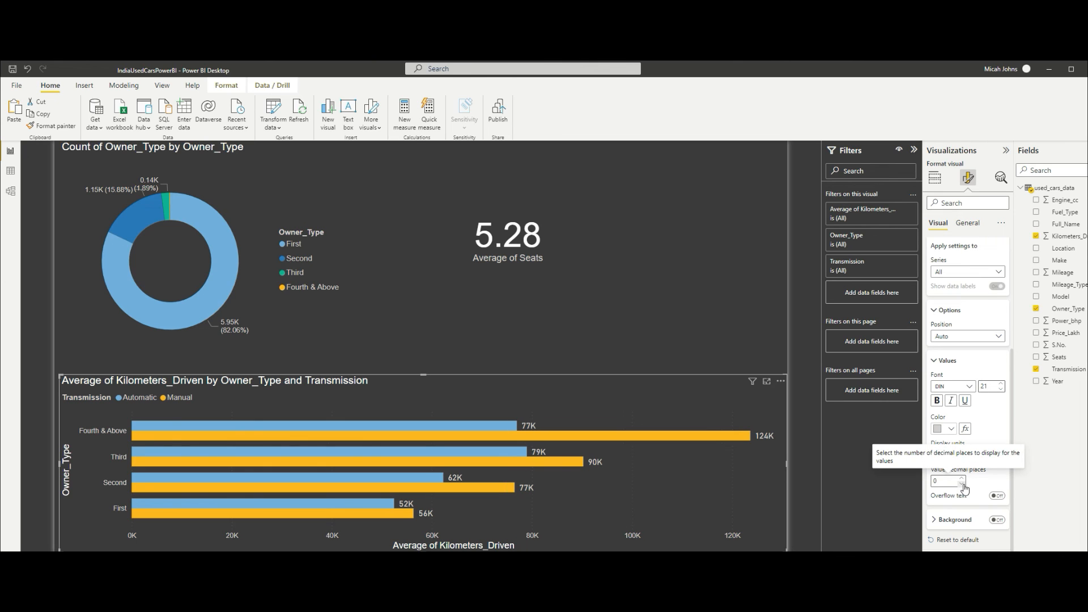
pyautogui.click(936, 363)
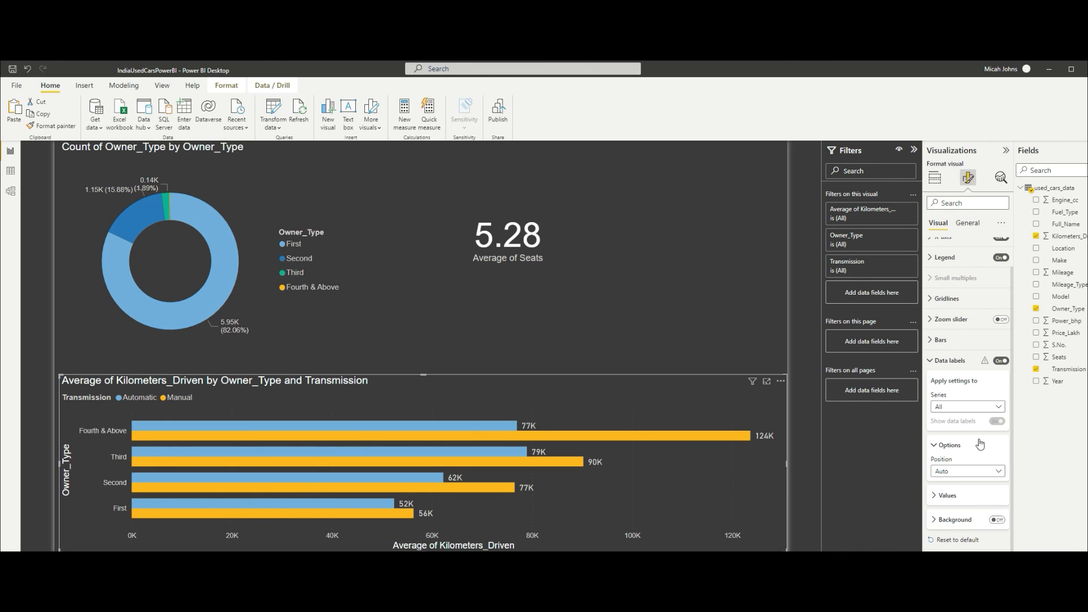
pyautogui.click(931, 361)
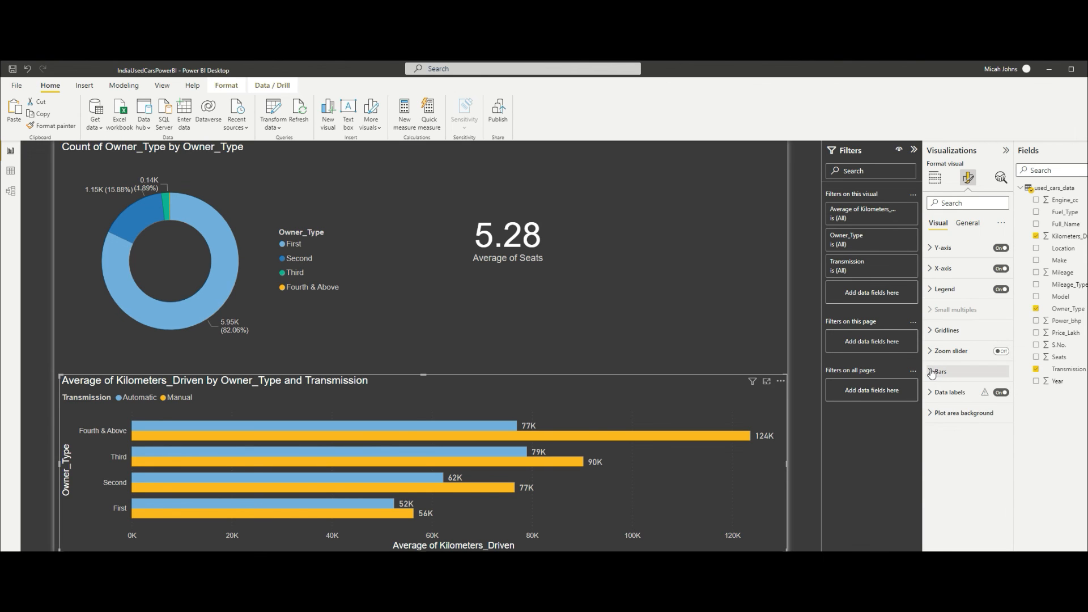
# Set the kilometers chart's title text to "Average Kilometers driven by Owner and Transmission Type"
pyautogui.click(933, 373)
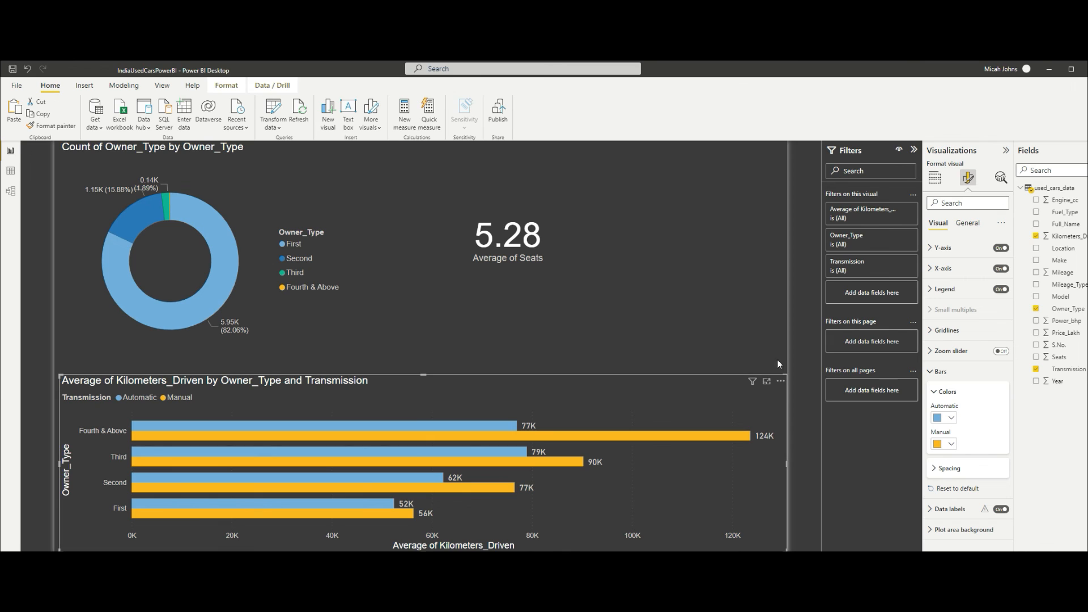
pyautogui.click(933, 373)
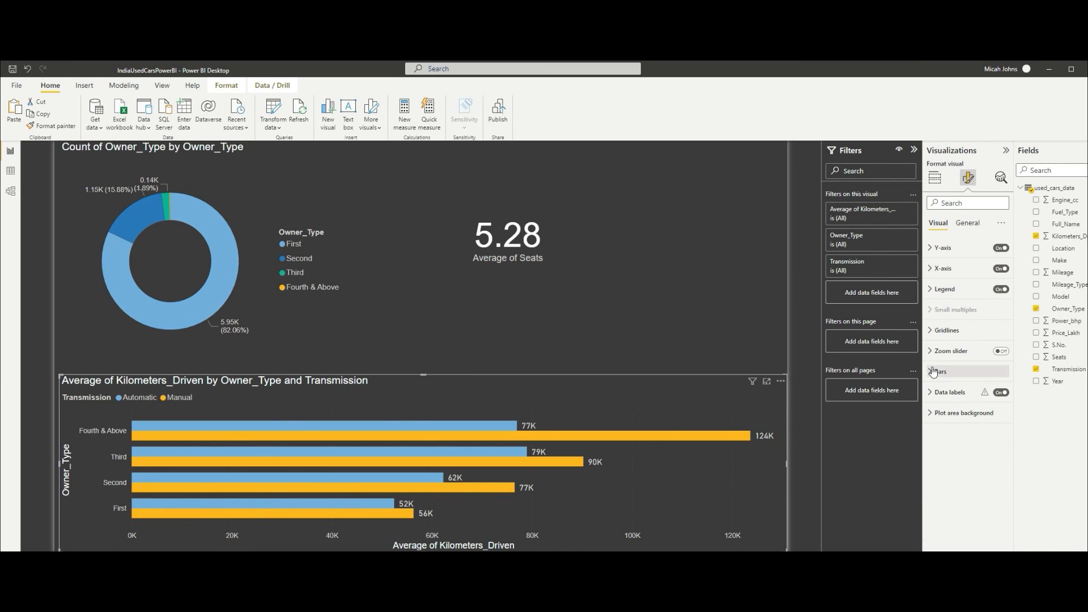
pyautogui.click(964, 224)
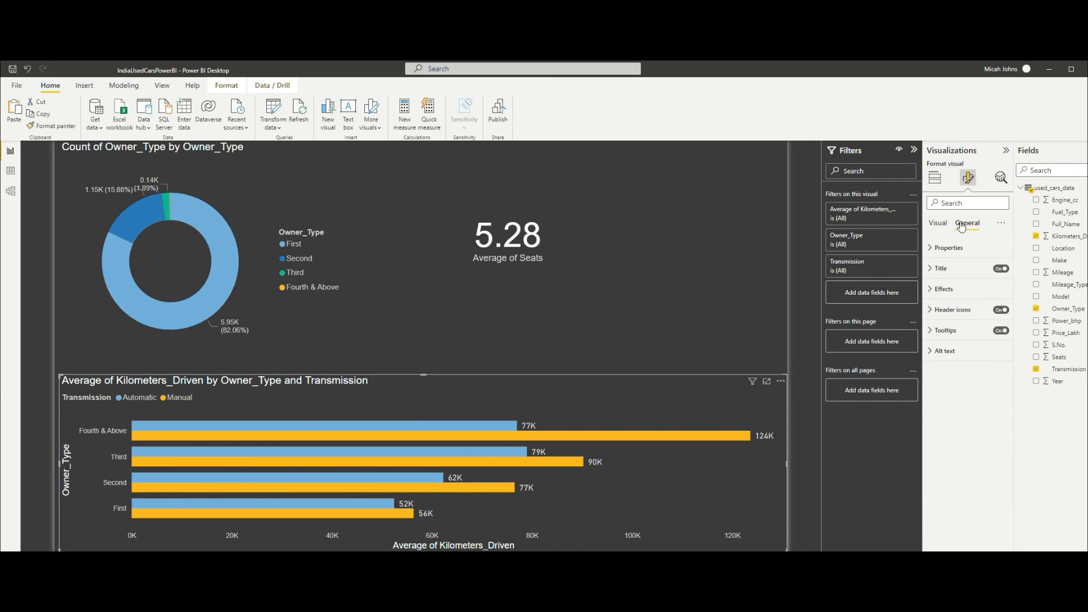
pyautogui.click(945, 249)
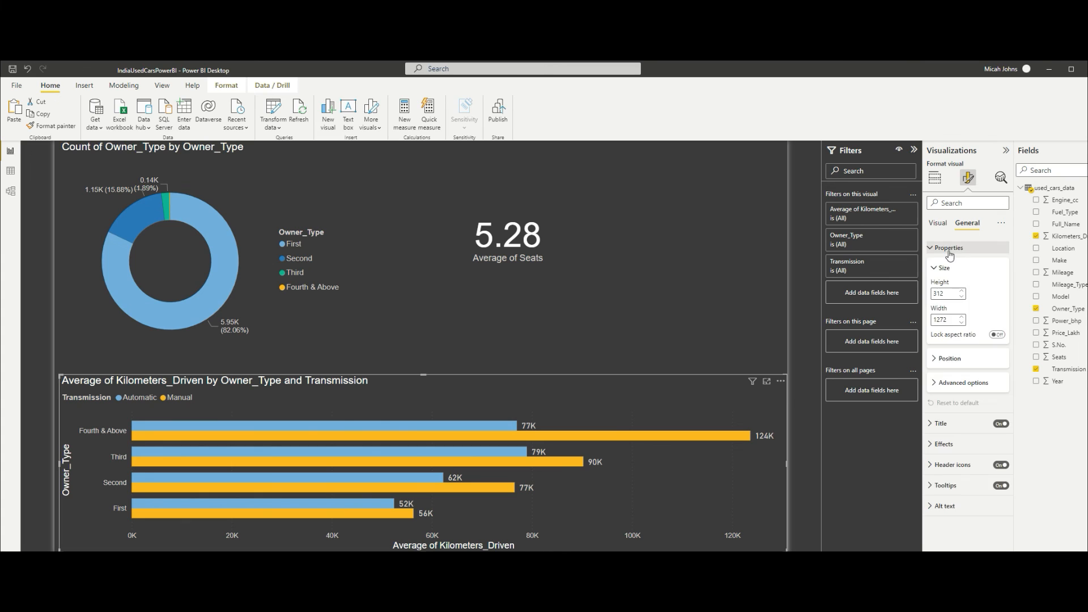
pyautogui.click(948, 248)
pyautogui.click(943, 268)
pyautogui.tripleClick(963, 299)
pyautogui.write('Average Kilom')
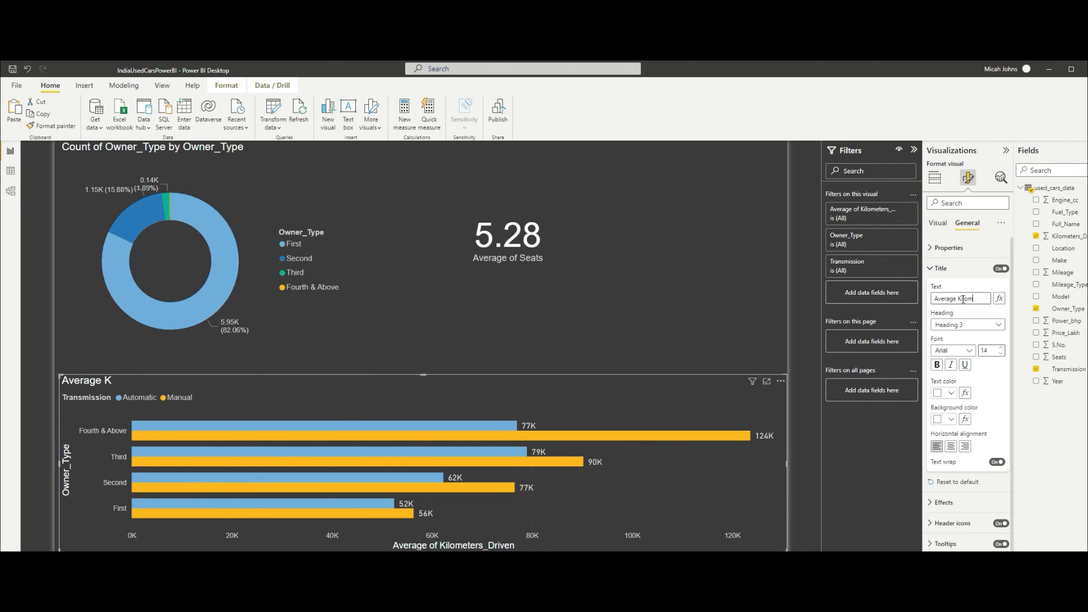
pyautogui.write('en by Ower')
pyautogui.press('BackSpace')
pyautogui.press('BackSpace')
pyautogui.write('ner and')
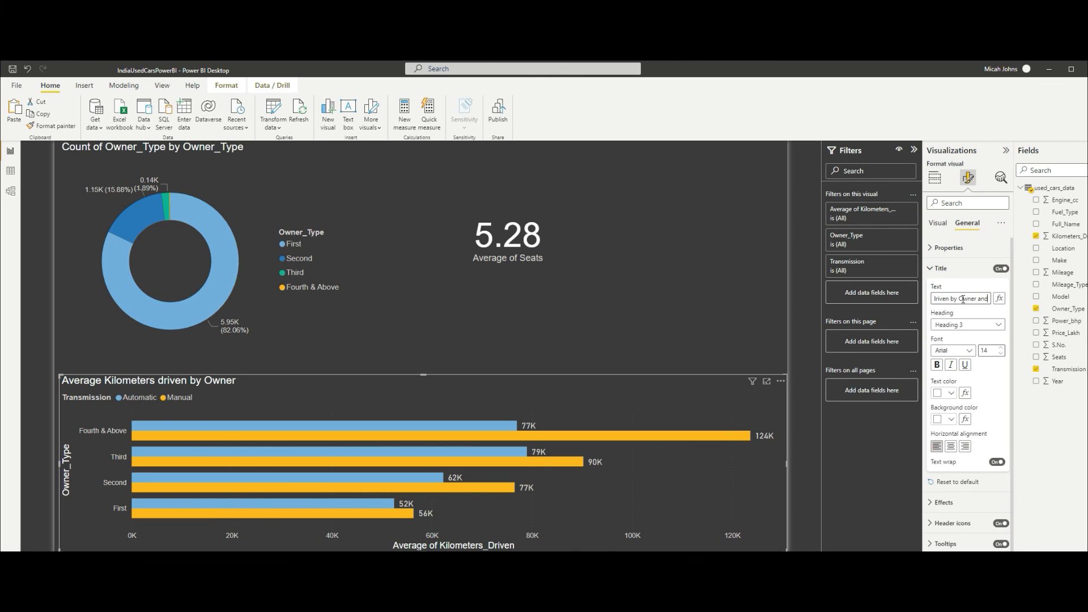
pyautogui.write(' Transmission Type')
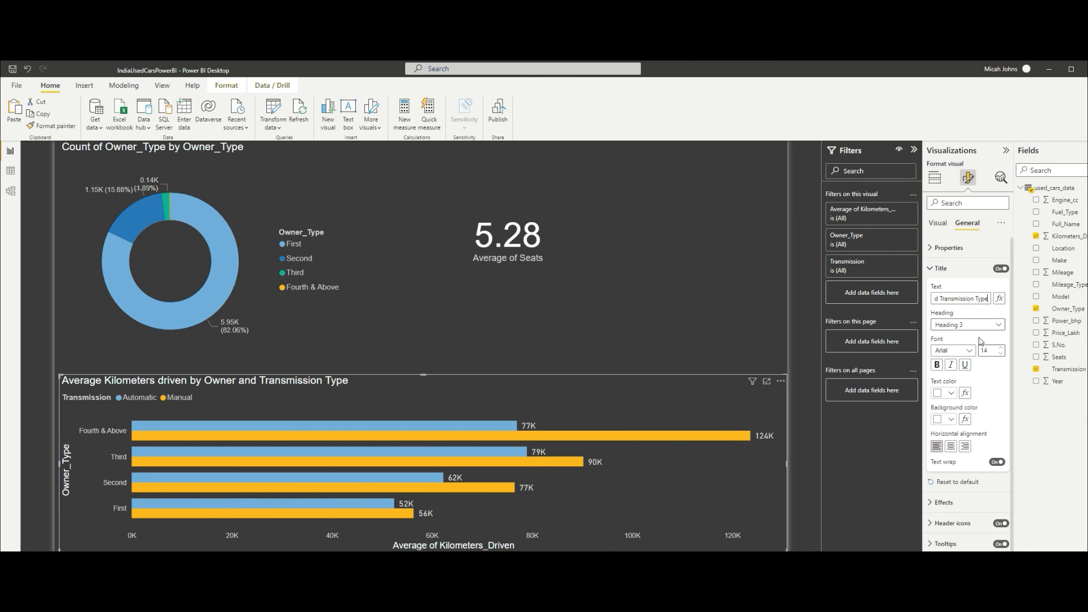
# Center the kilometers chart's title and set its font to DIN at size 19
pyautogui.click(952, 446)
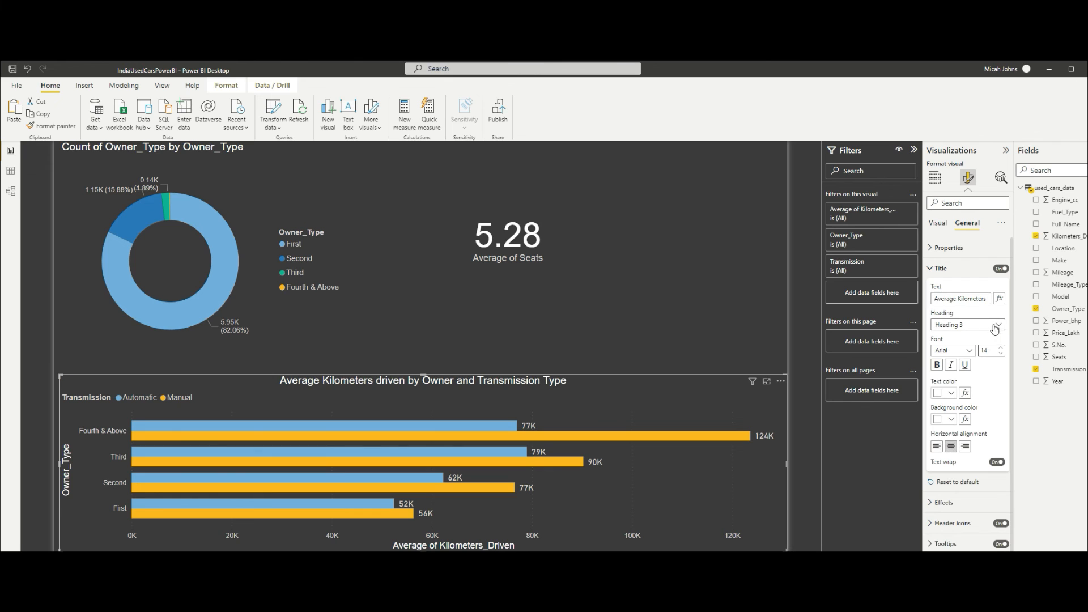
pyautogui.click(967, 351)
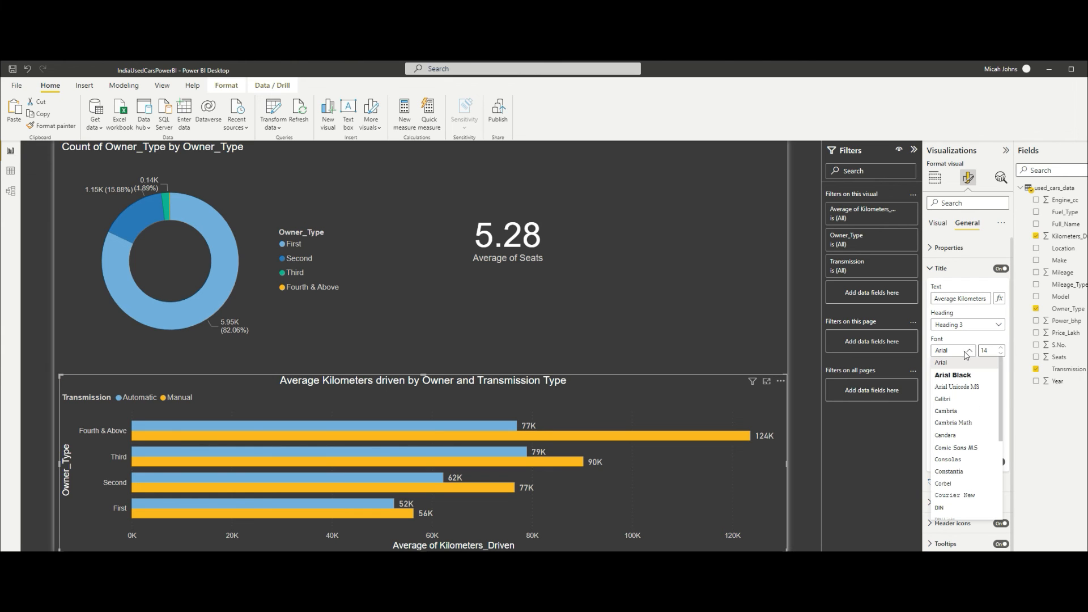
pyautogui.click(945, 508)
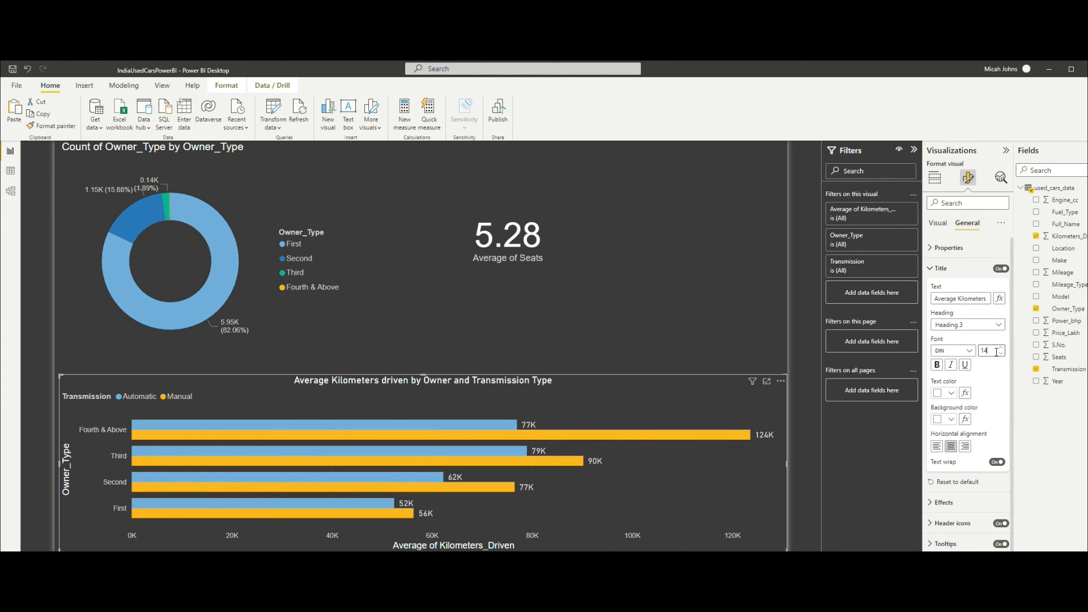
pyautogui.click(1002, 348)
pyautogui.click(1003, 348)
pyautogui.click(1002, 349)
pyautogui.click(1002, 348)
pyautogui.click(1002, 348)
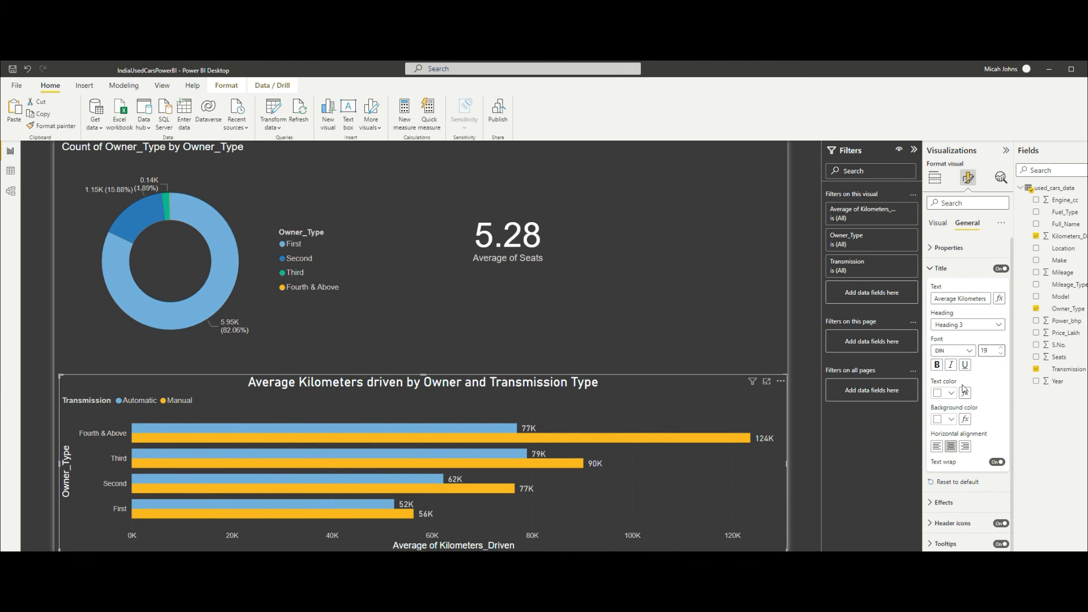
# Turn off the Y-axis title of the kilometers chart
pyautogui.click(939, 226)
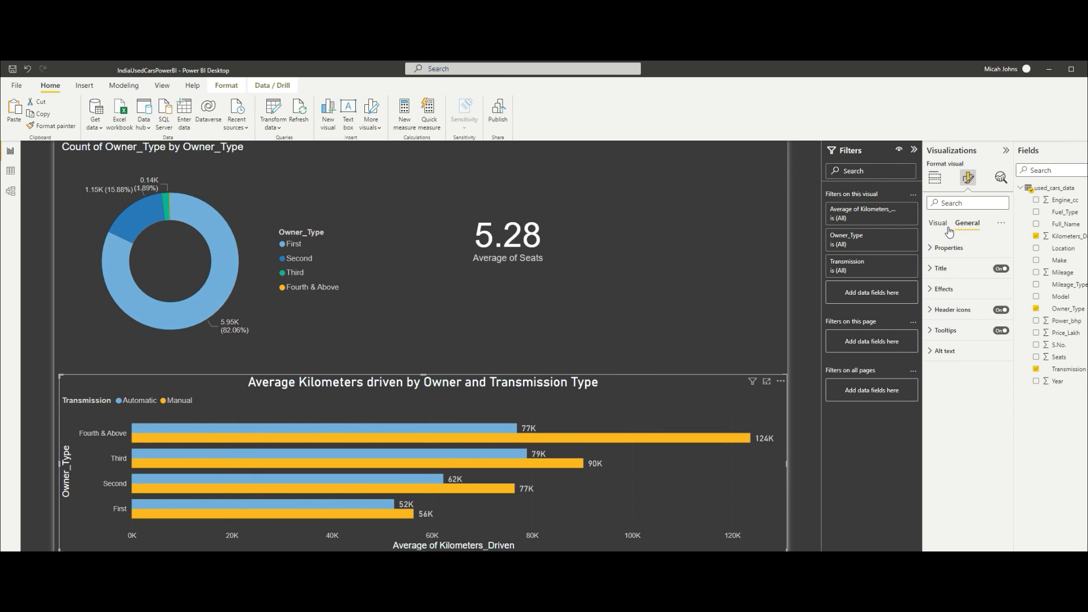
pyautogui.click(948, 250)
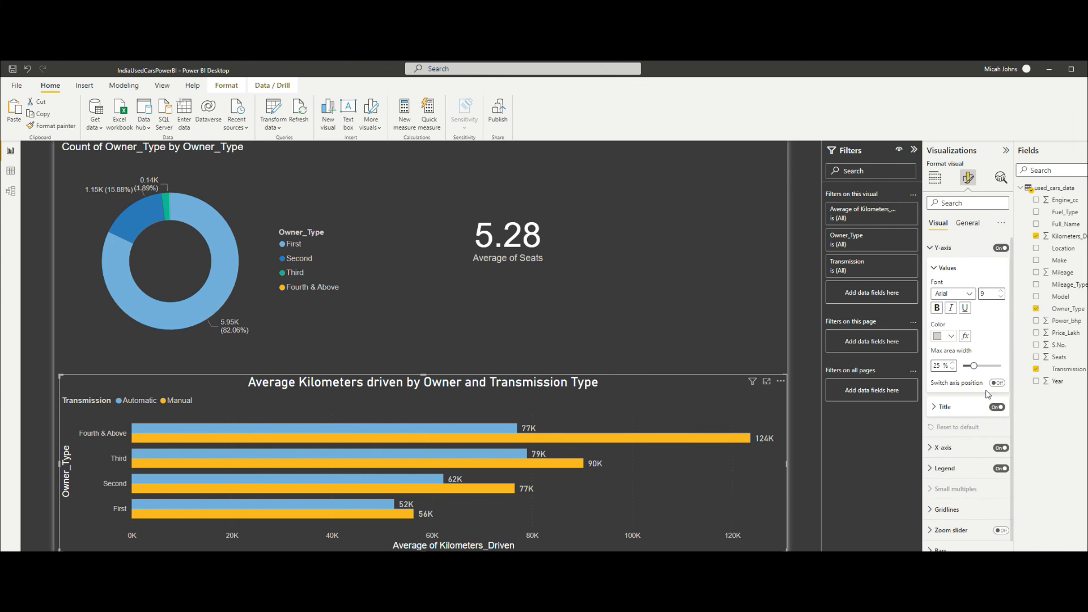
pyautogui.click(997, 409)
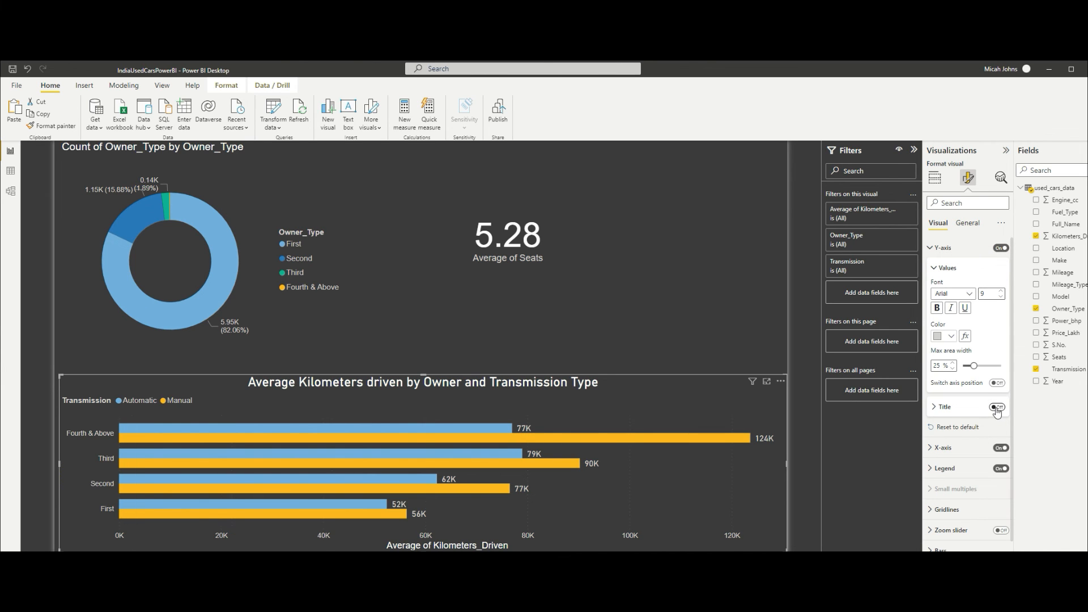
# Set the kilometers chart's X-axis title to "Miles Driven on Average" in the DIN font at size 14
pyautogui.click(970, 450)
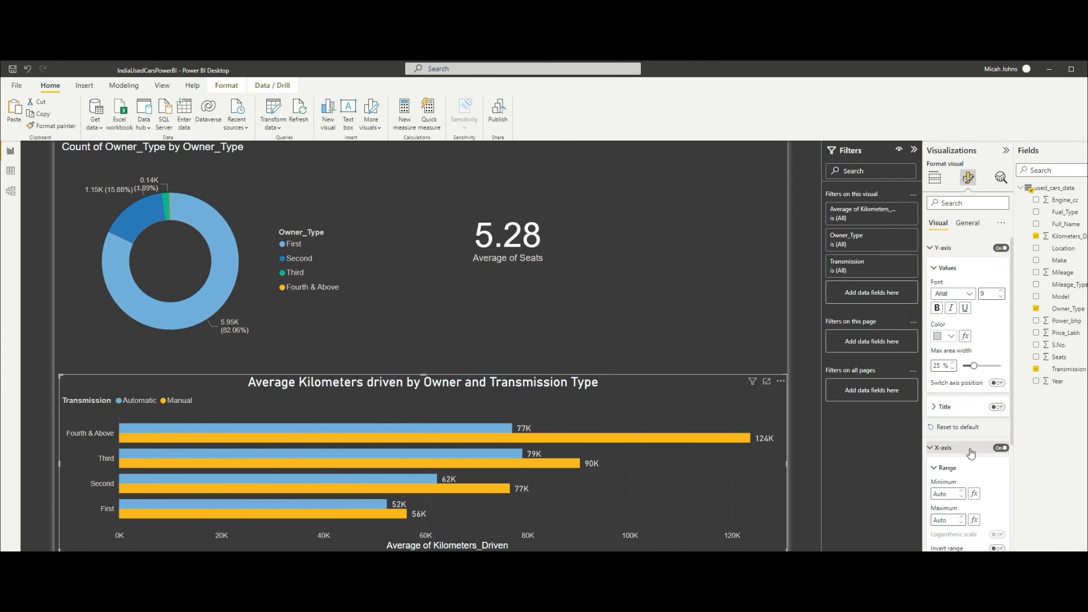
pyautogui.scroll(-1, 971, 453)
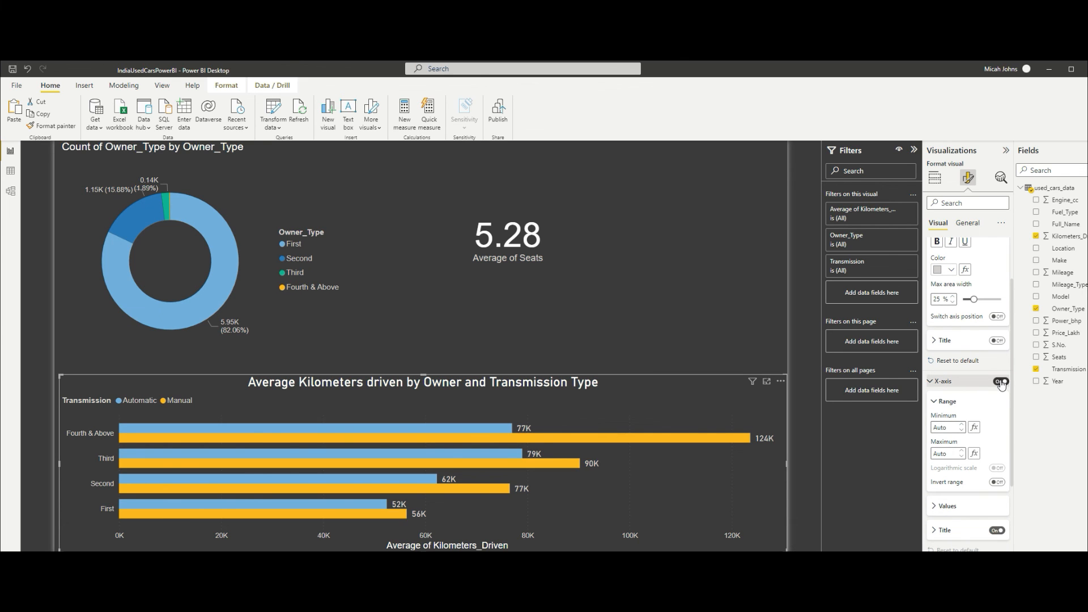
pyautogui.click(997, 530)
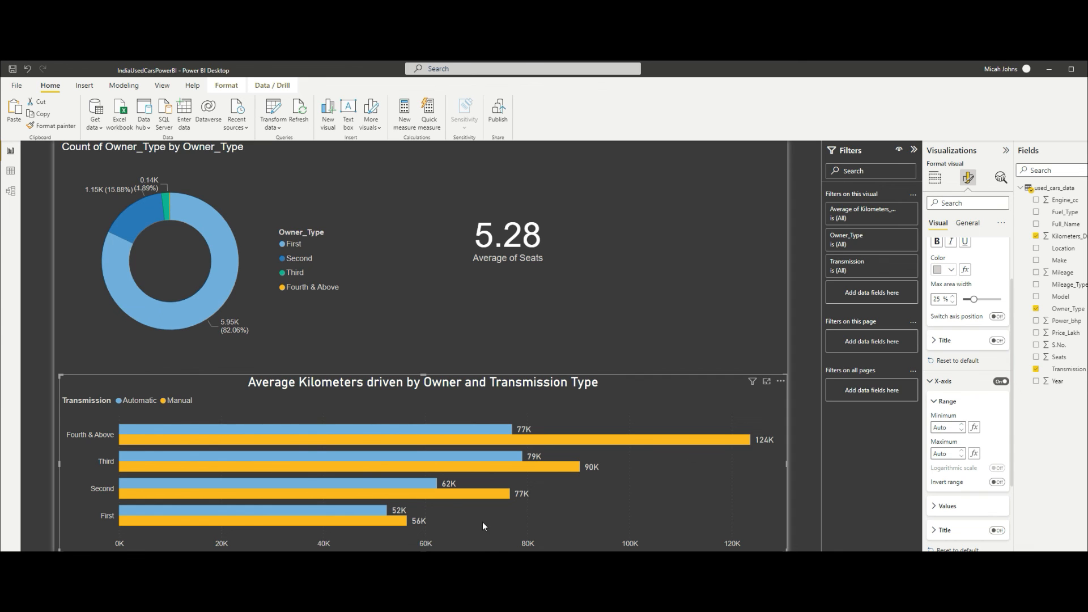
pyautogui.click(945, 531)
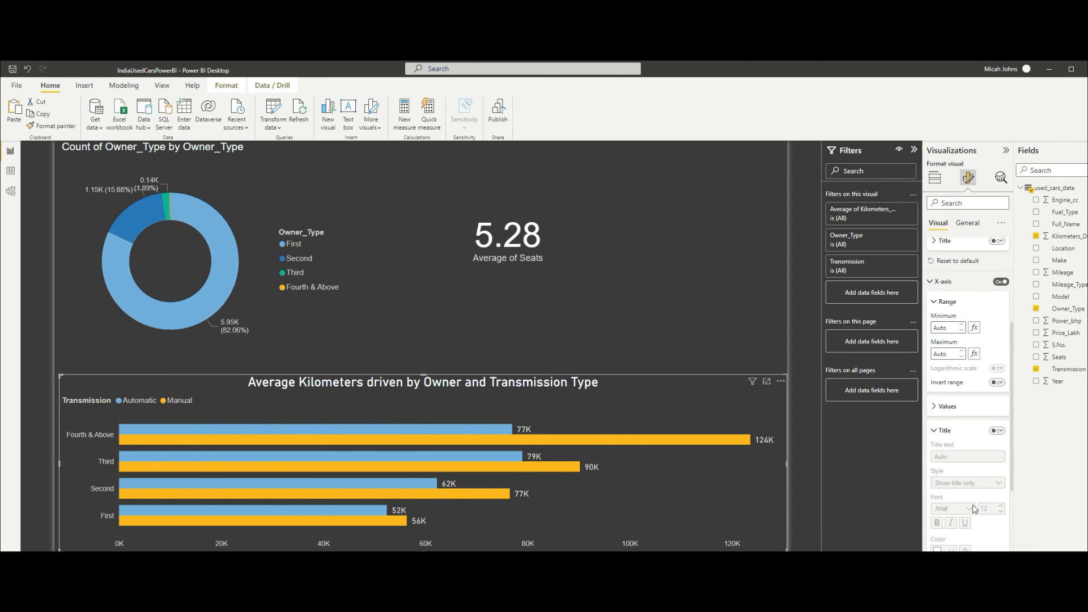
pyautogui.click(997, 431)
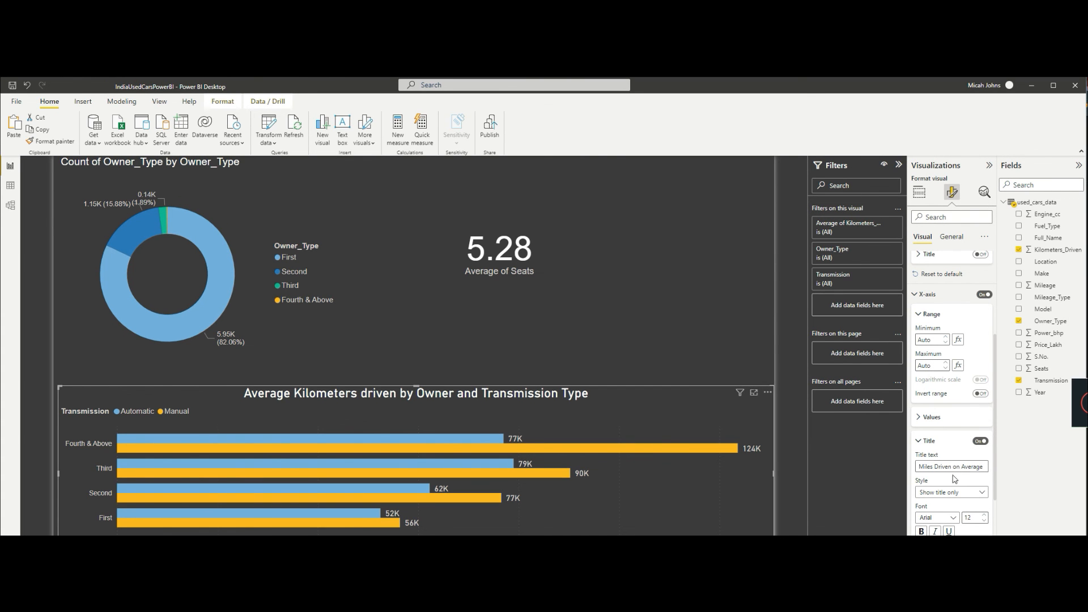
pyautogui.click(953, 518)
pyautogui.click(941, 508)
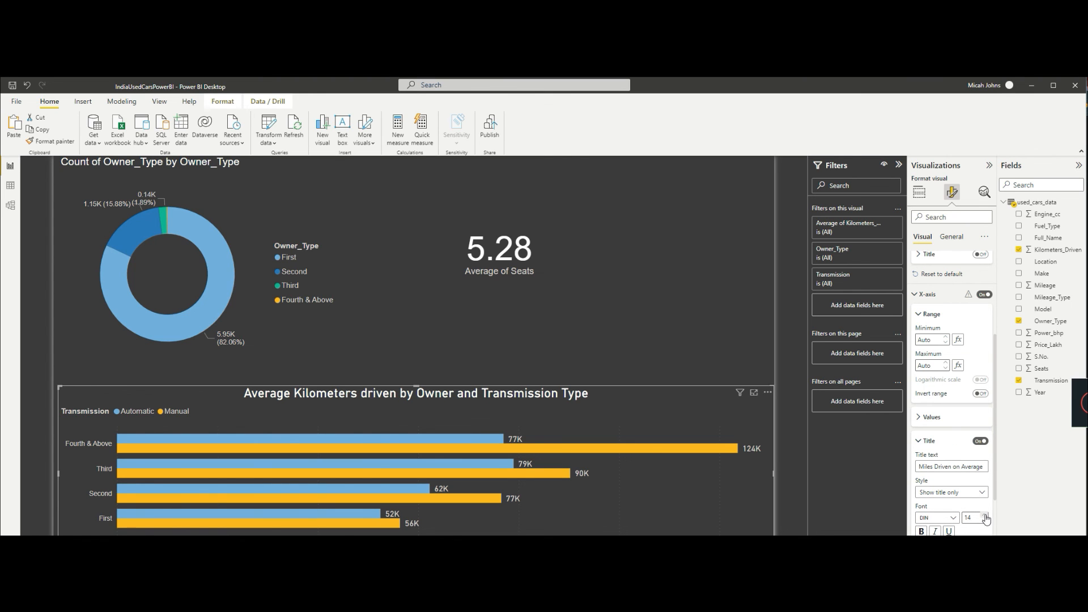
# Move the Average of Seats card below the donut and resize the kilometers chart to fill the page height beside them
pyautogui.moveTo(417, 385); pyautogui.dragTo(418, 366)
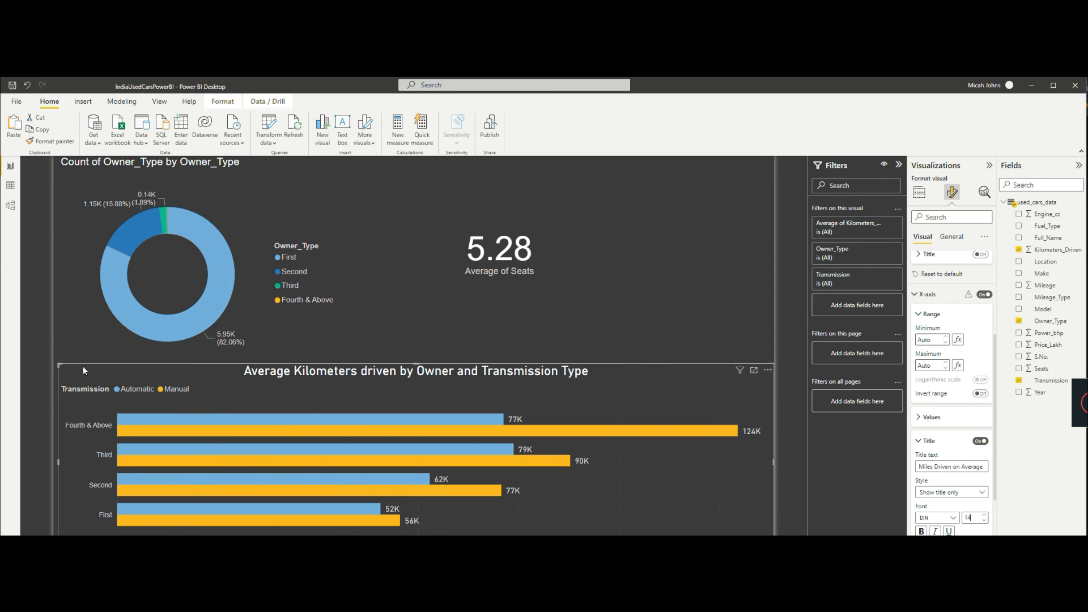
pyautogui.moveTo(59, 364); pyautogui.dragTo(185, 418)
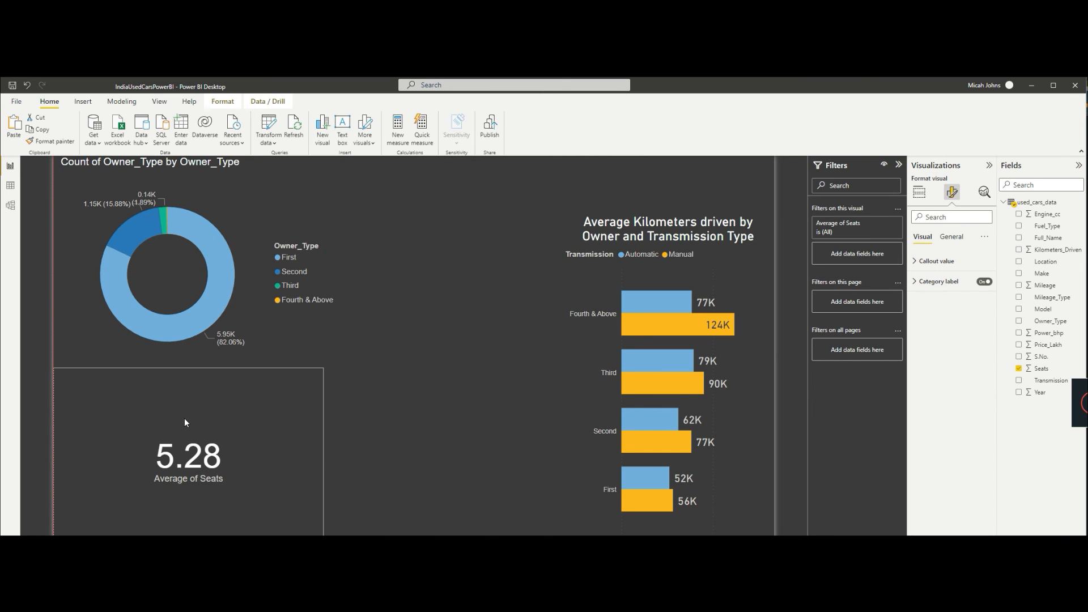
pyautogui.click(578, 250)
pyautogui.moveTo(565, 215); pyautogui.dragTo(331, 164)
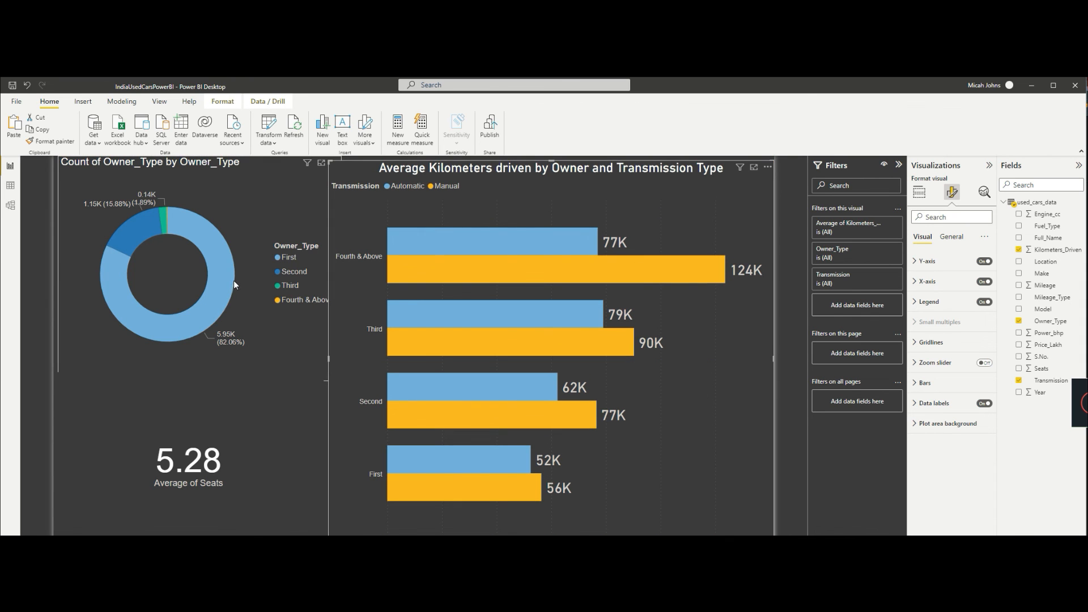
# Set the Owner_Type donut's legend position to Bottom center
pyautogui.click(247, 258)
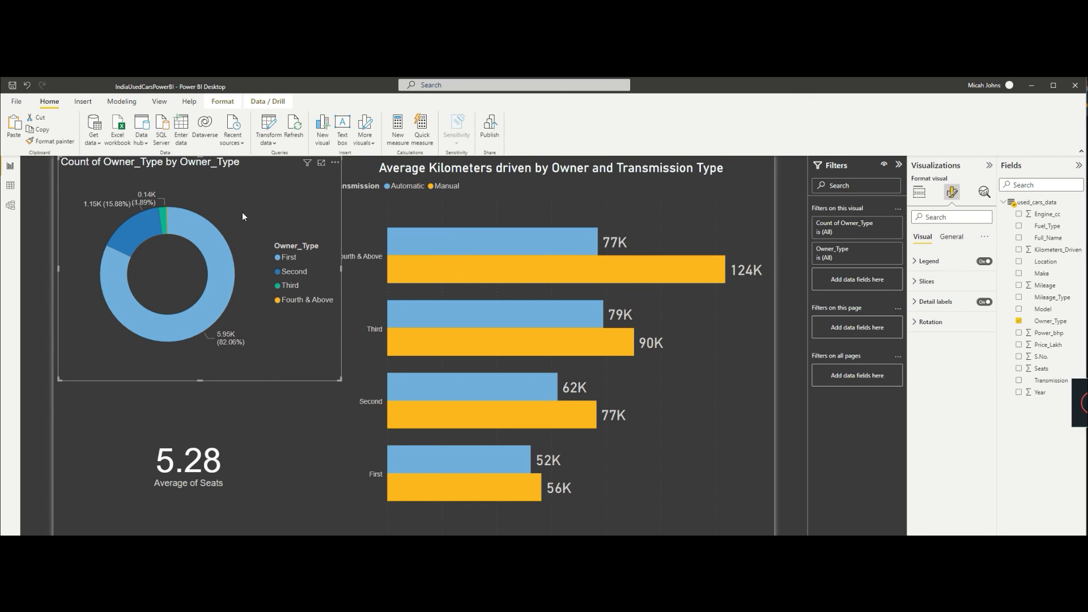
pyautogui.click(944, 262)
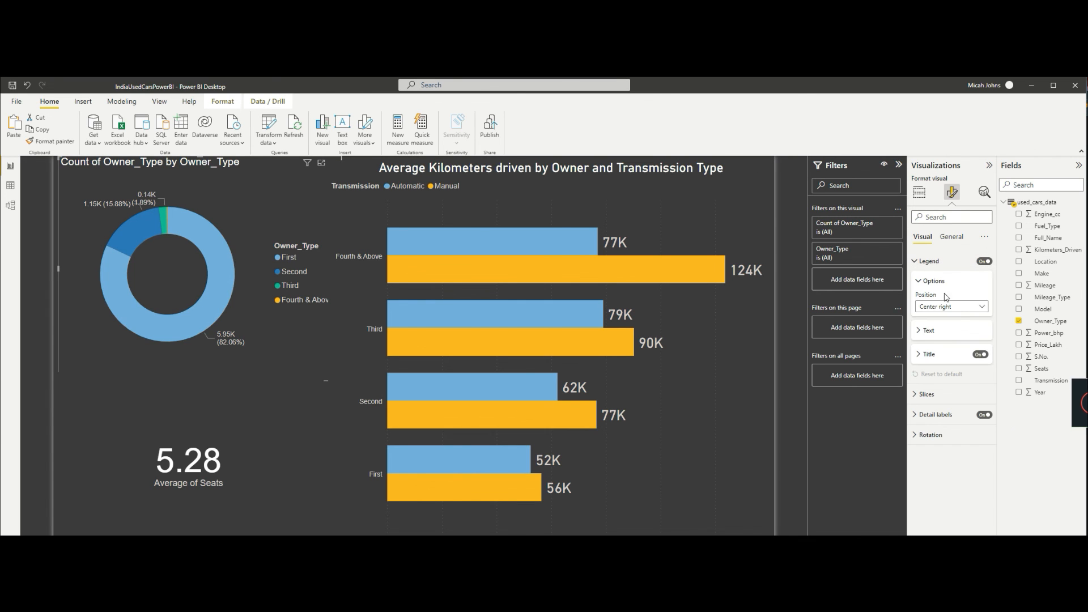
pyautogui.click(949, 306)
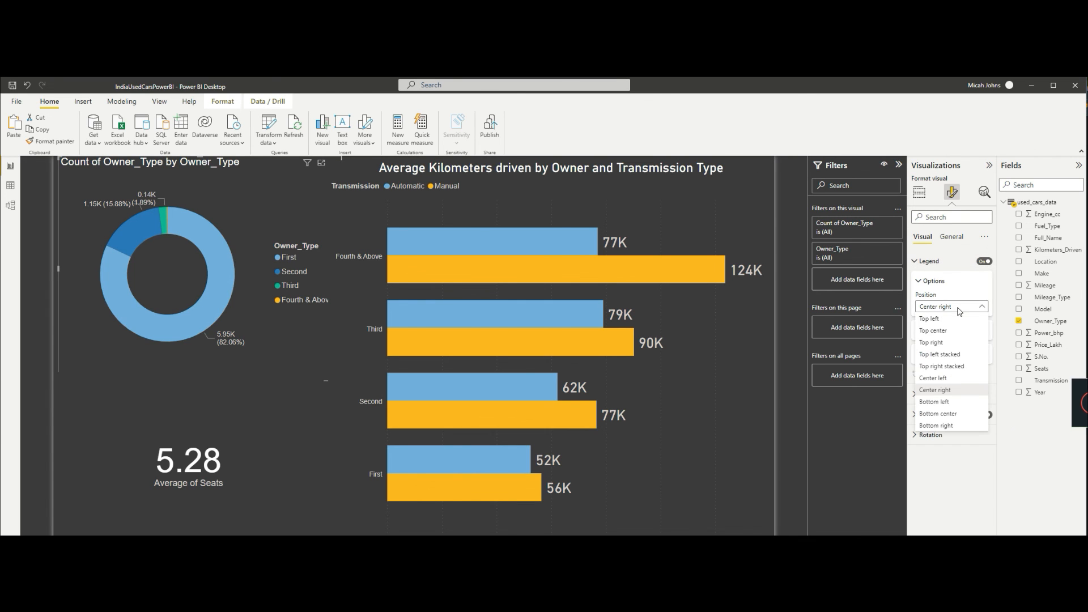
pyautogui.click(957, 413)
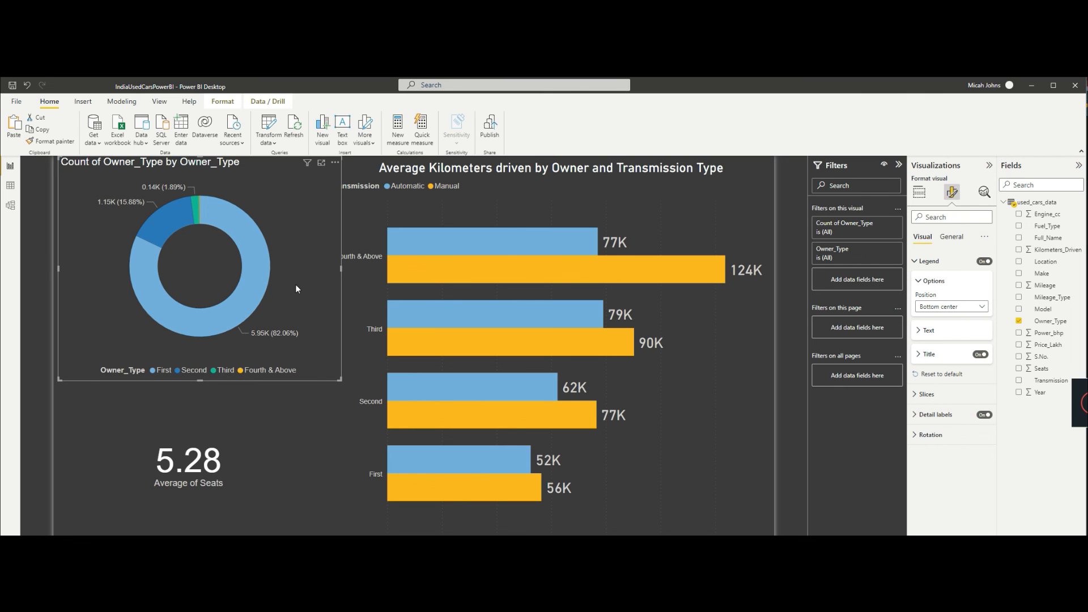
# Delete the Average of Seats card below the donut
pyautogui.click(240, 408)
pyautogui.moveTo(188, 374); pyautogui.dragTo(176, 468)
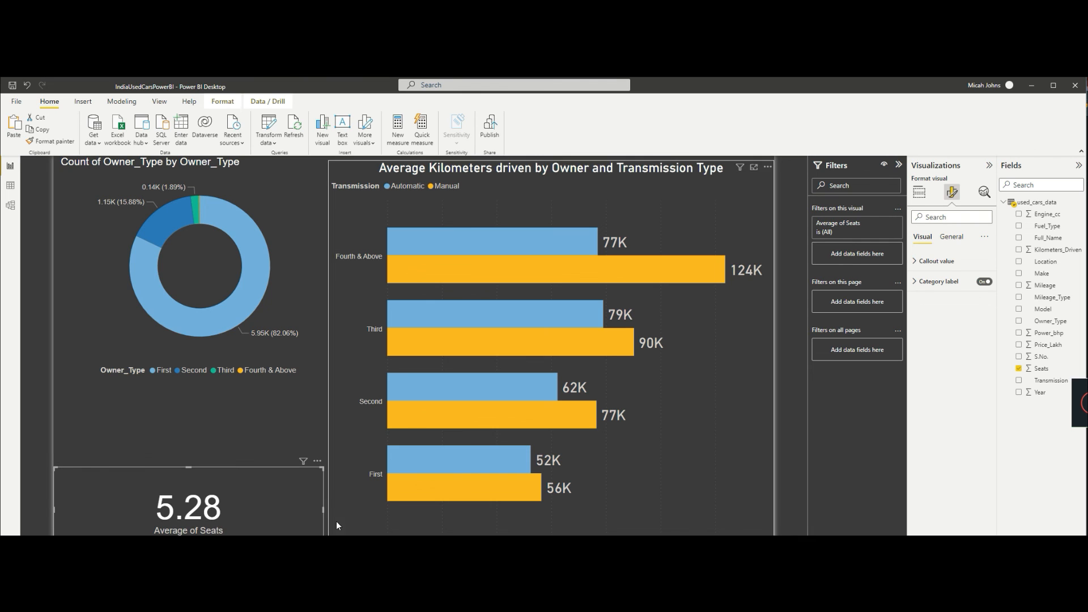
pyautogui.moveTo(324, 509); pyautogui.dragTo(148, 502)
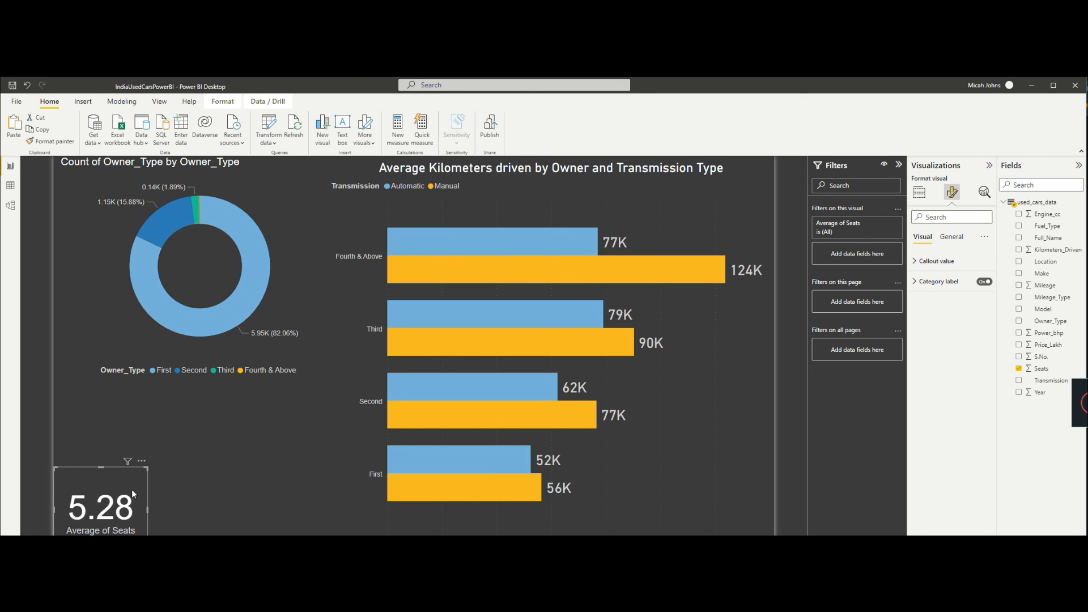
pyautogui.press('Delete')
# Stretch the Owner_Type donut chart down the page and align its upper edge with the kilometers chart
pyautogui.click(216, 360)
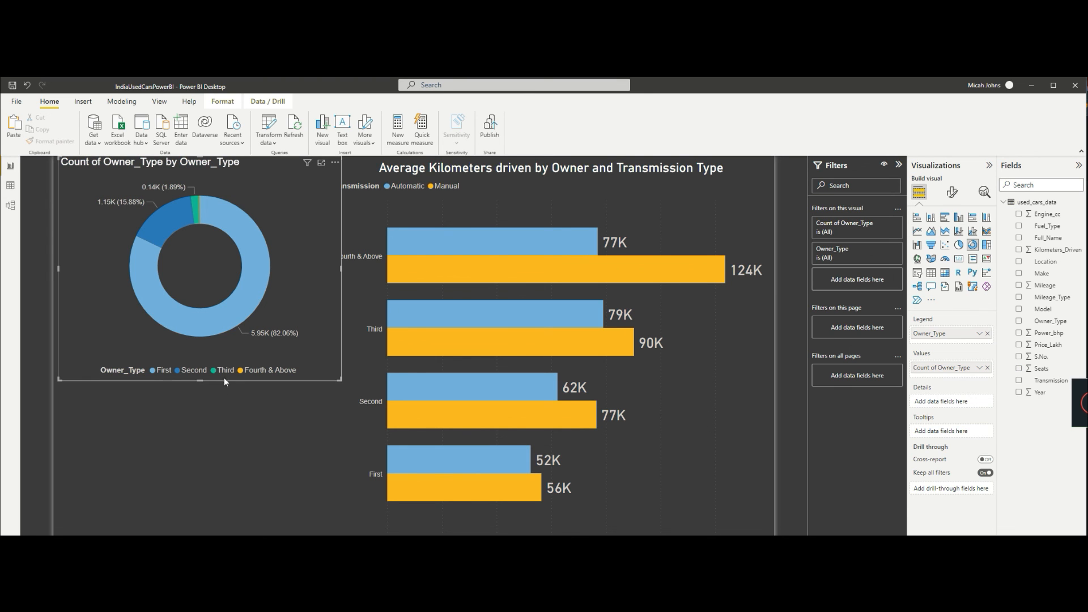
pyautogui.moveTo(224, 381); pyautogui.dragTo(192, 525)
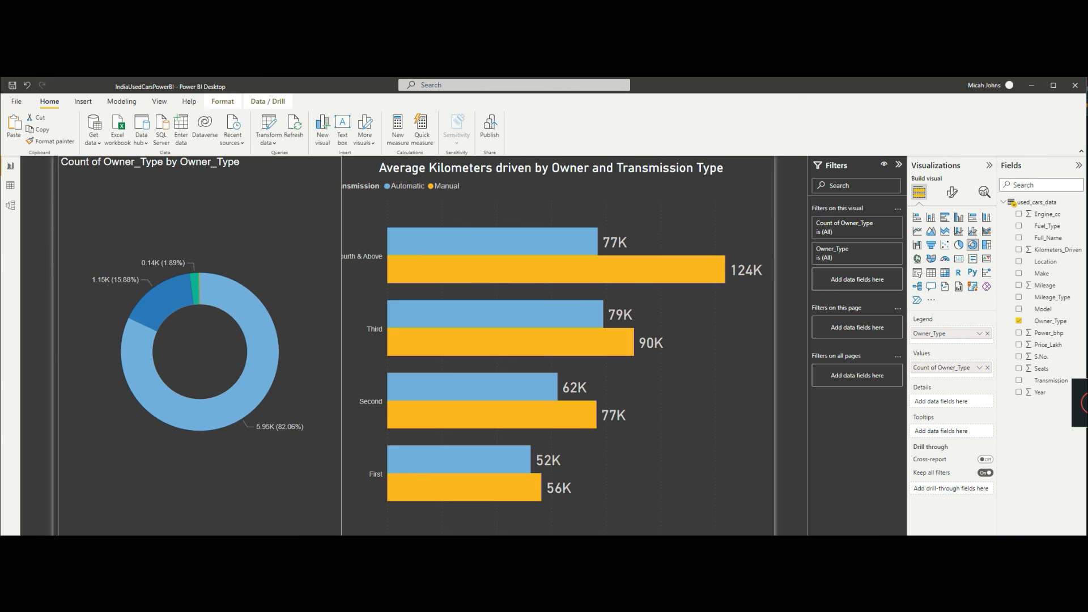
pyautogui.moveTo(296, 190); pyautogui.dragTo(296, 194)
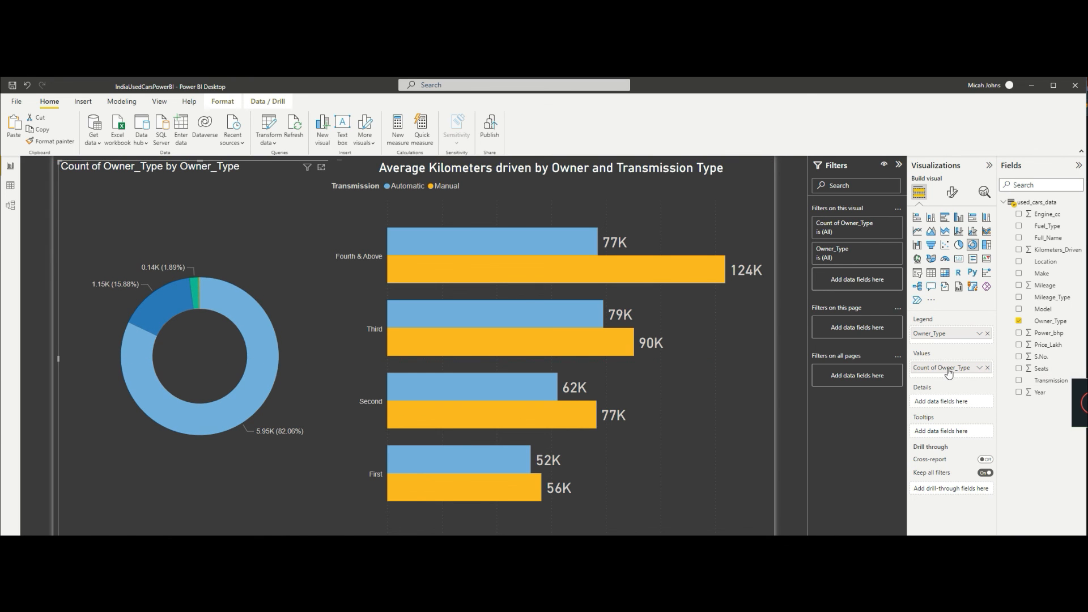
# Rename the donut chart's legend field to "Owners"
pyautogui.doubleClick(941, 334)
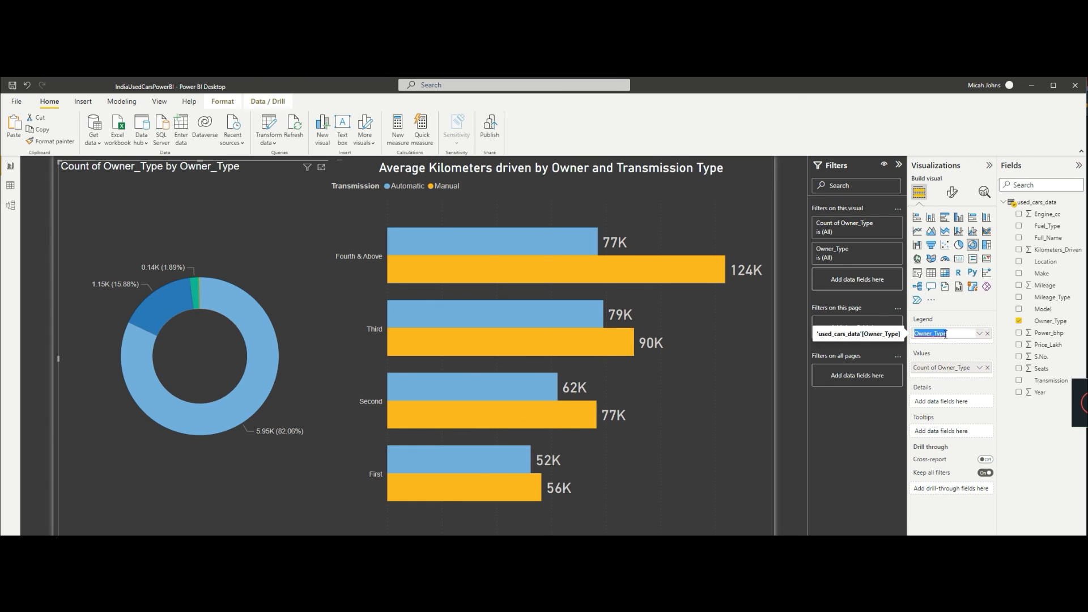
pyautogui.write('Own')
pyautogui.press('Return')
pyautogui.doubleClick(945, 335)
pyautogui.click(945, 334)
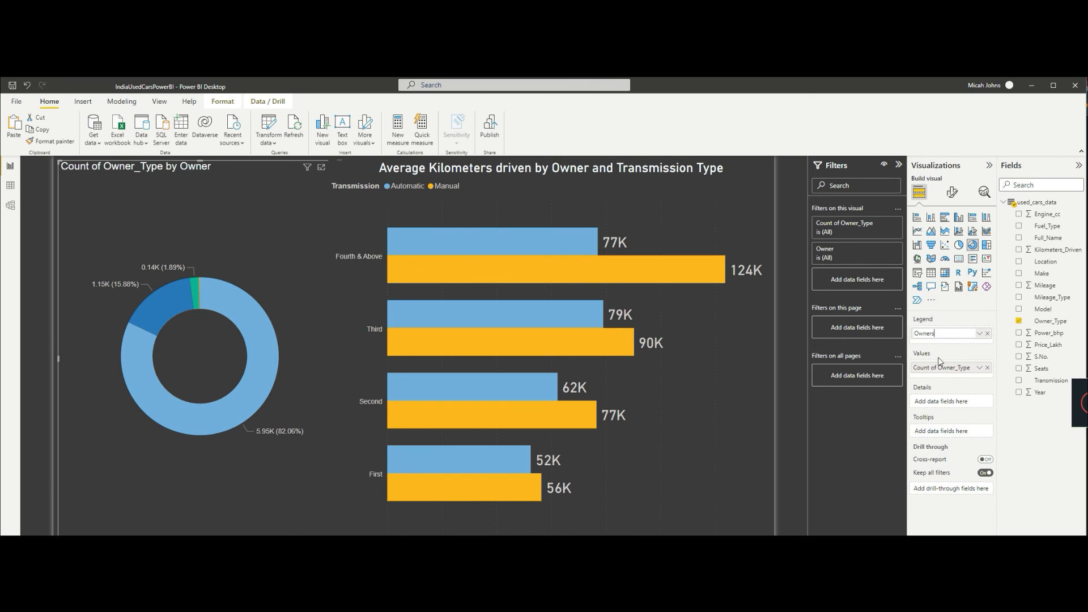
pyautogui.write('s')
pyautogui.press('Return')
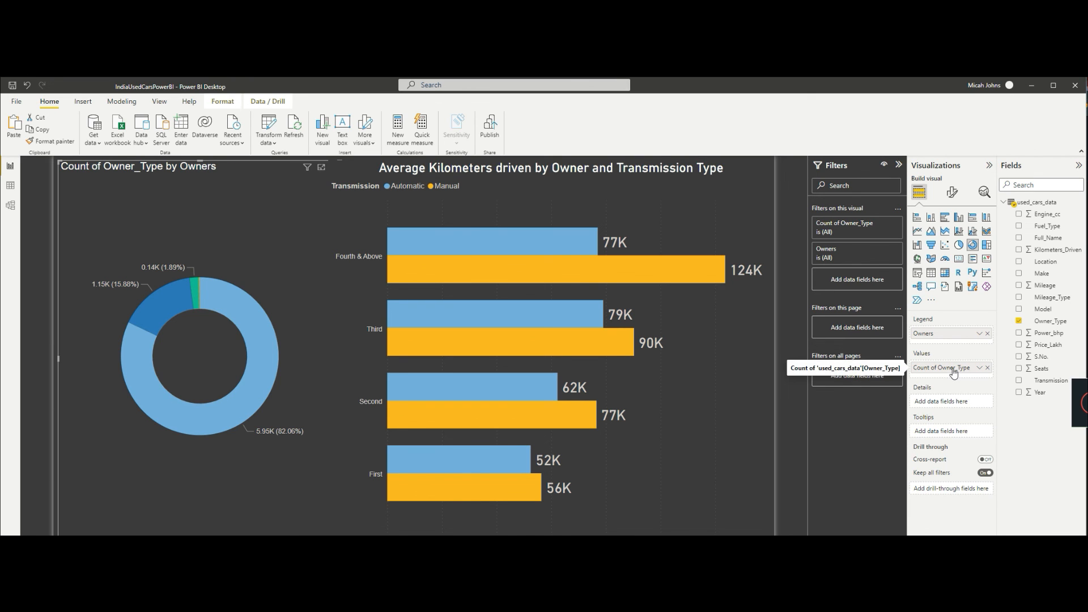
# Rename the donut chart's values field to "Count of Owner Type"
pyautogui.doubleClick(953, 370)
pyautogui.write('Count of O')
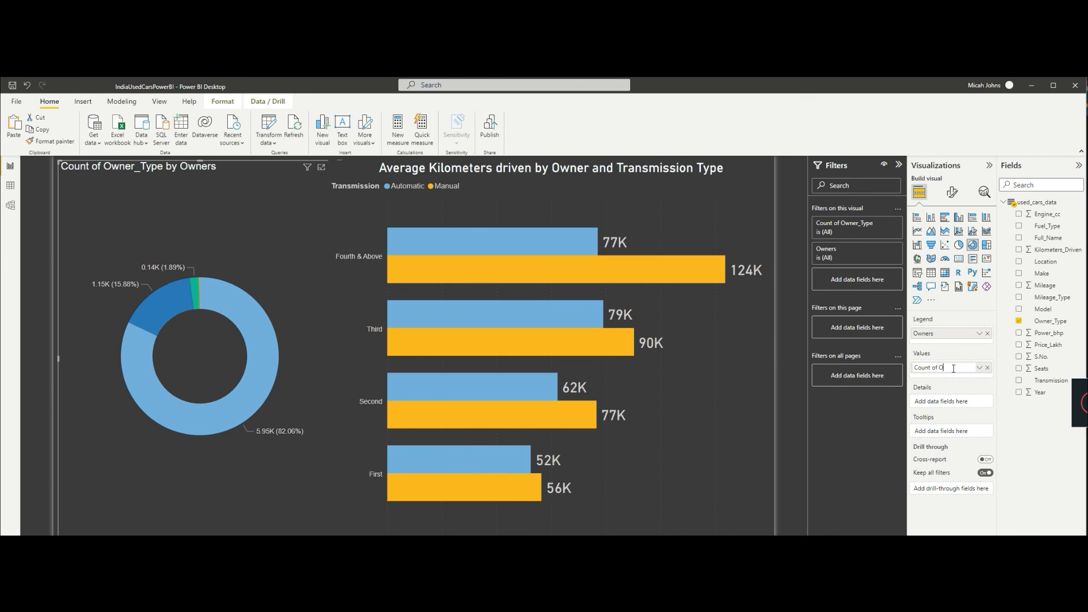
pyautogui.write('wner Type')
pyautogui.press('Return')
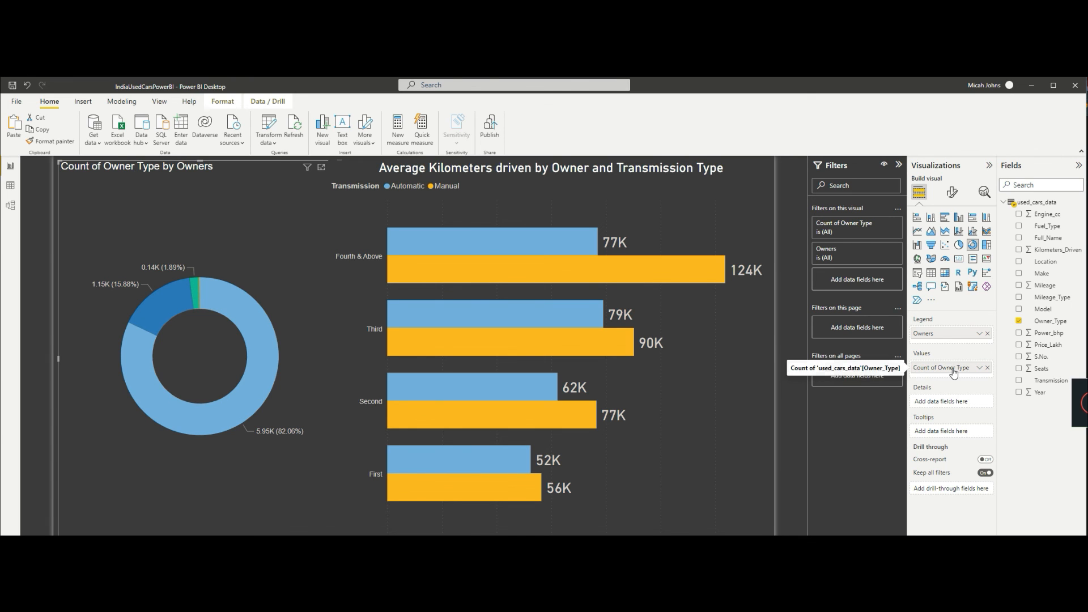
# Center the donut chart's title horizontally
pyautogui.click(952, 194)
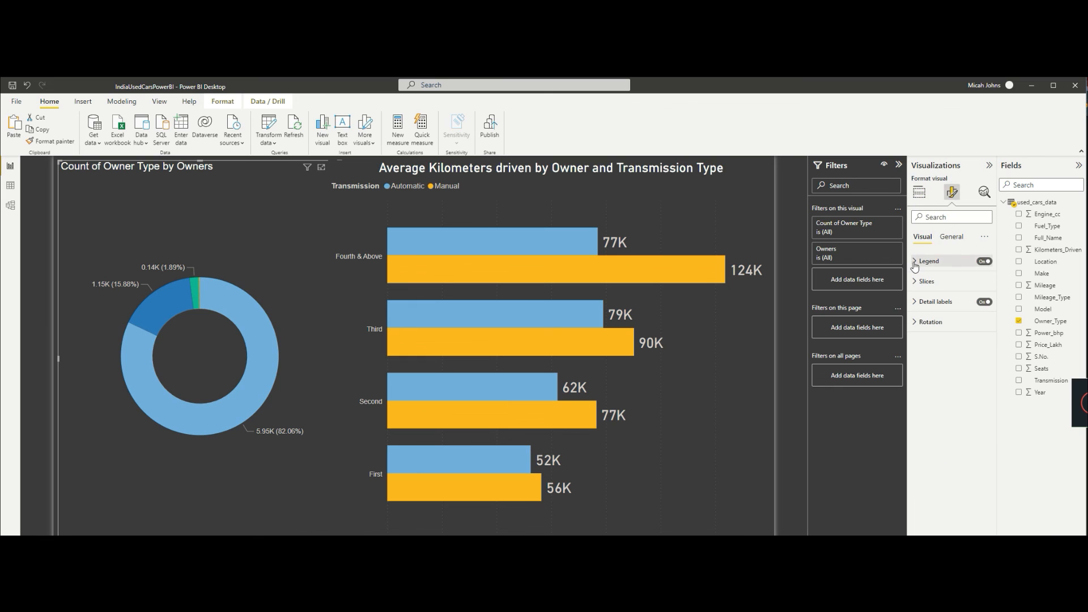
pyautogui.click(952, 237)
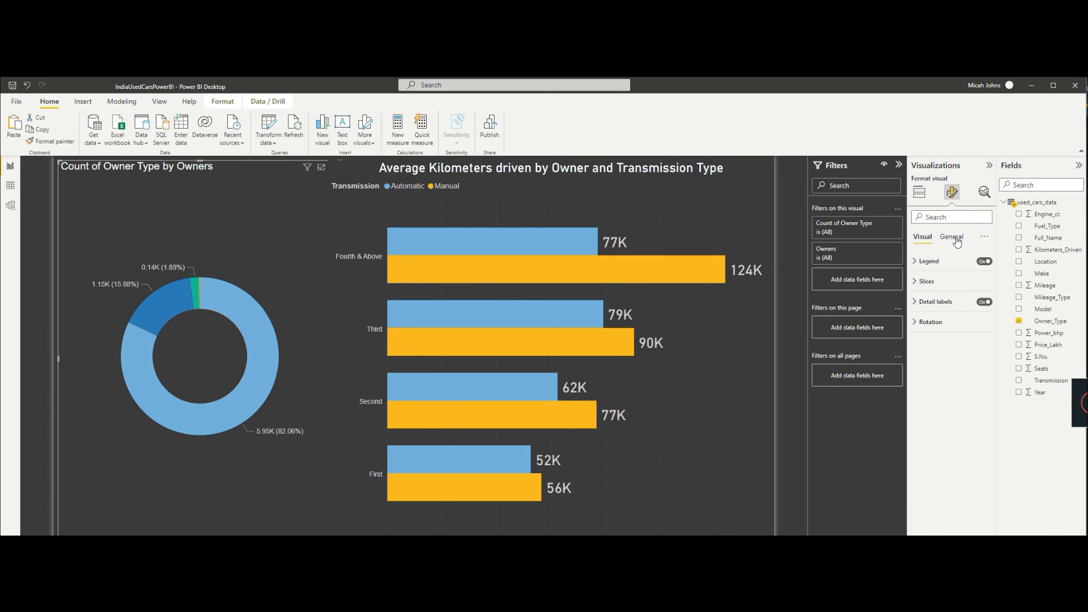
pyautogui.click(915, 282)
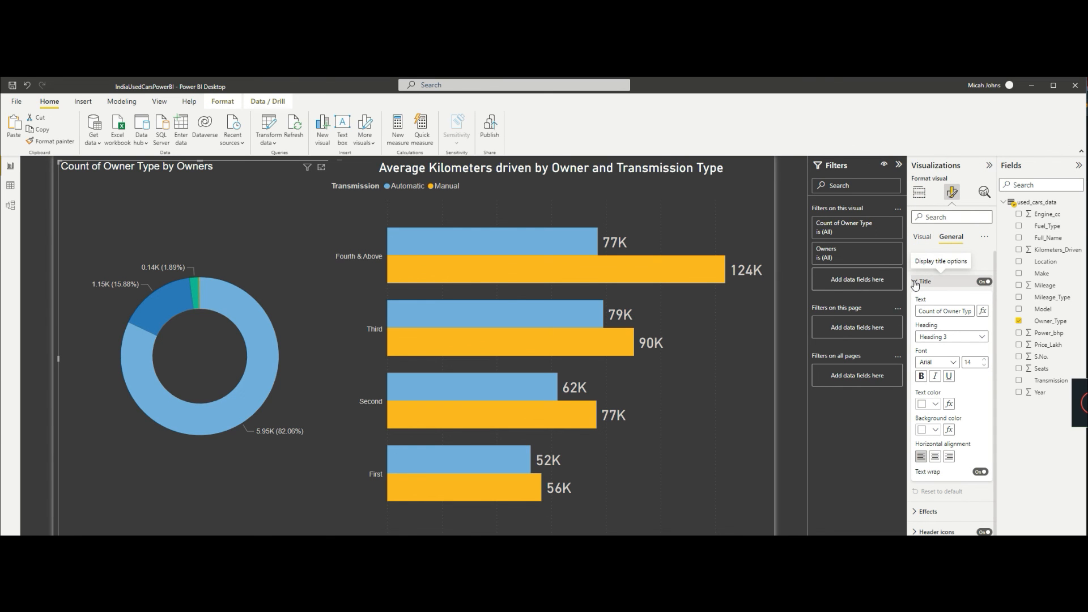
pyautogui.click(935, 457)
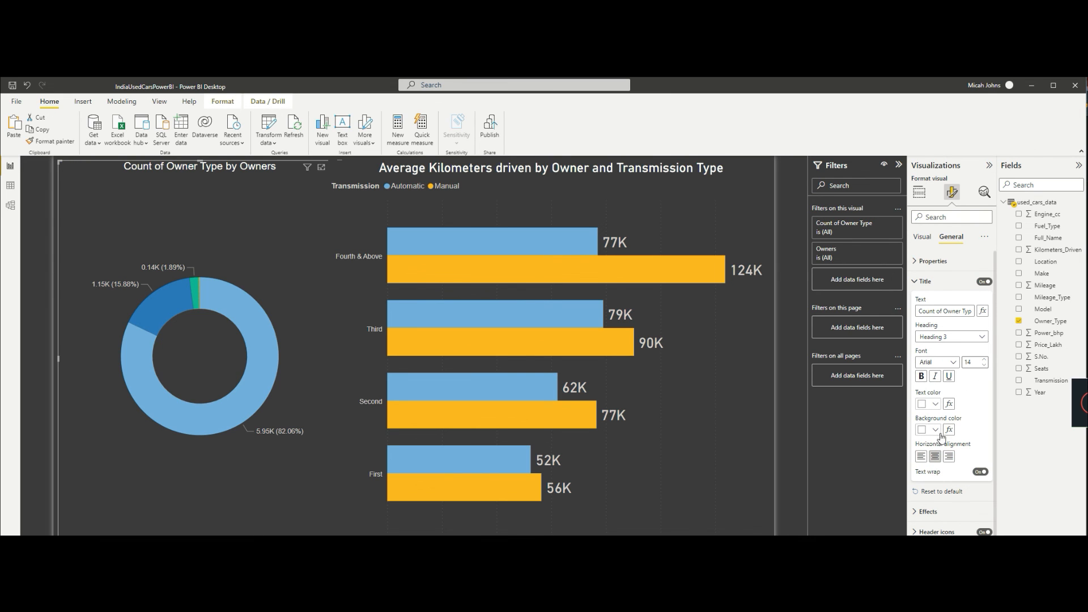
# Set the donut chart's title font to DIN, size 20
pyautogui.click(985, 339)
pyautogui.click(985, 339)
pyautogui.click(952, 358)
pyautogui.click(960, 478)
pyautogui.click(984, 360)
pyautogui.click(985, 360)
pyautogui.click(985, 360)
pyautogui.click(985, 360)
pyautogui.click(984, 360)
pyautogui.click(984, 360)
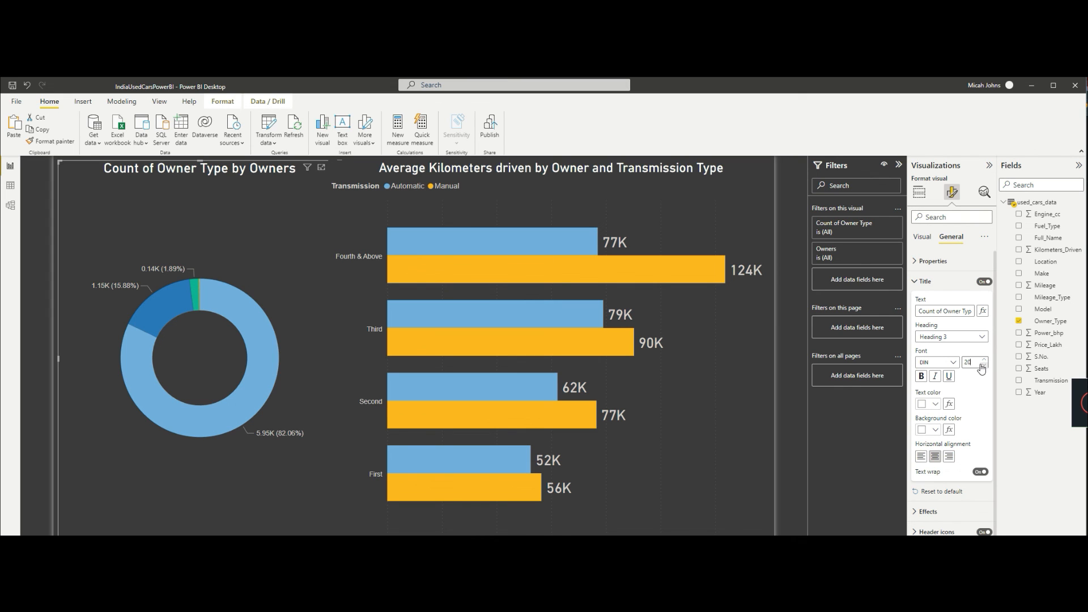
# Change the donut chart's title text to "Owner Type Distribution"
pyautogui.tripleClick(945, 311)
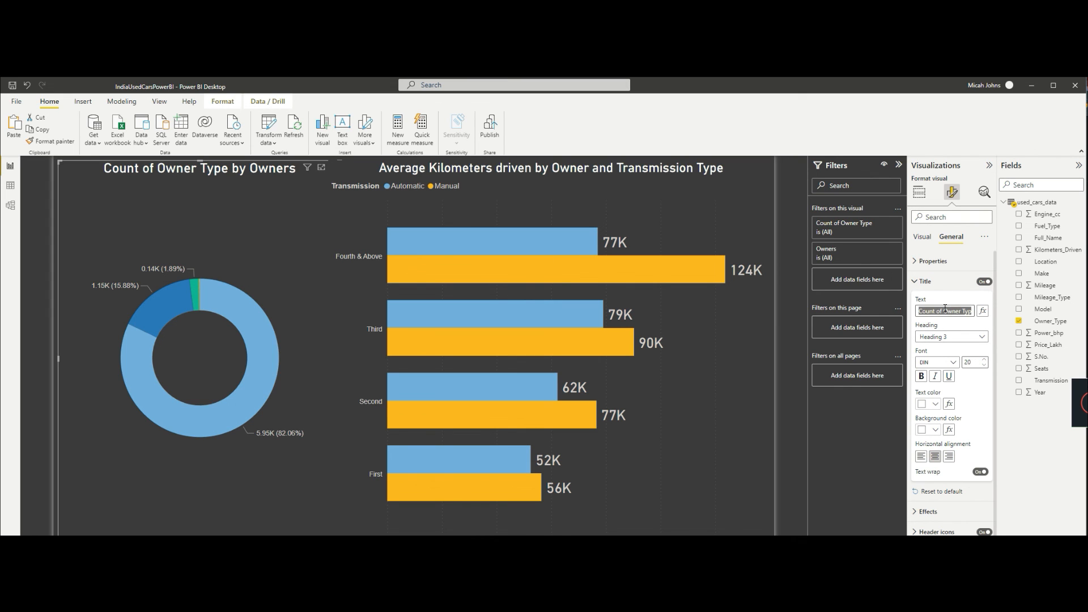
pyautogui.write('Owner Type')
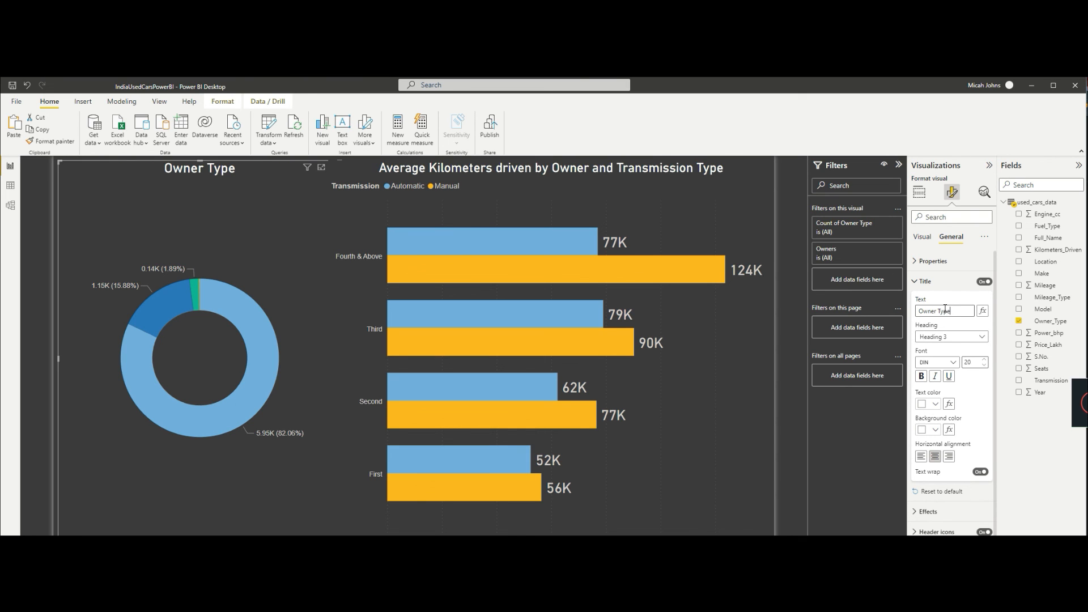
pyautogui.write('Distribution')
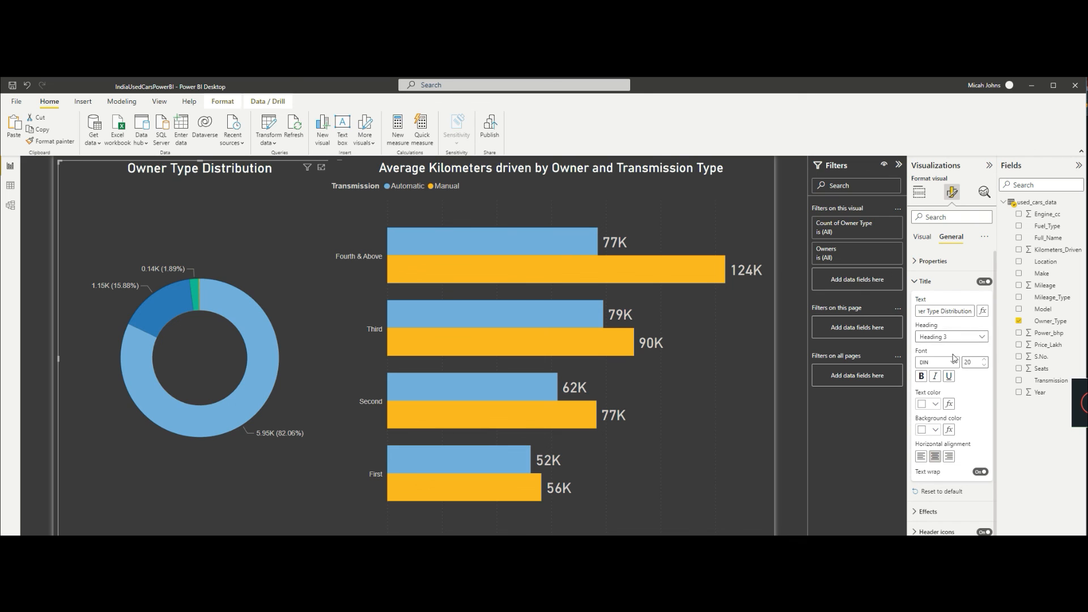
pyautogui.click(973, 419)
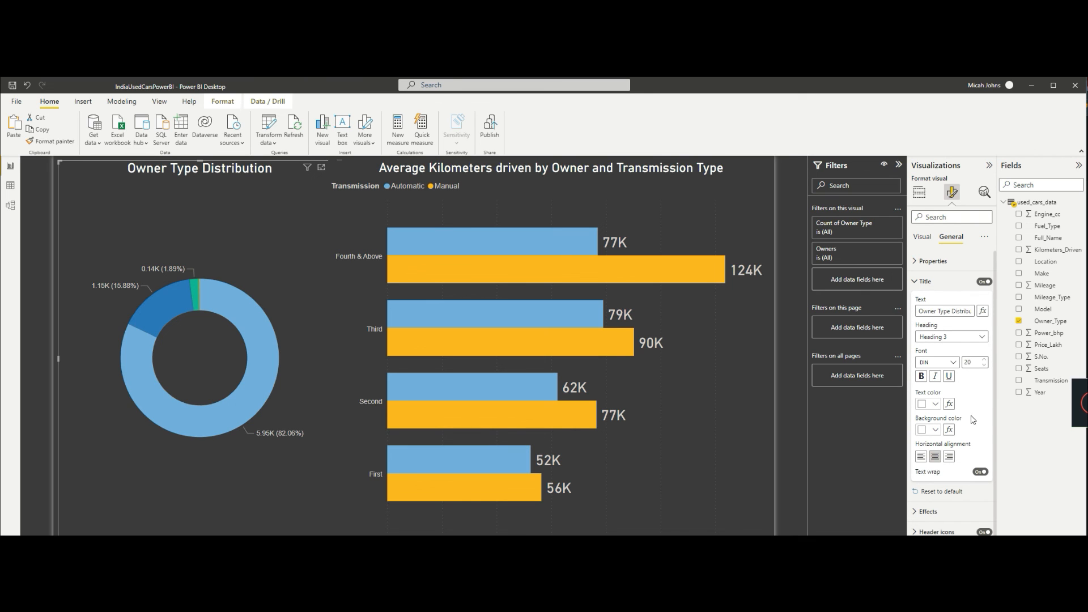
pyautogui.click(925, 282)
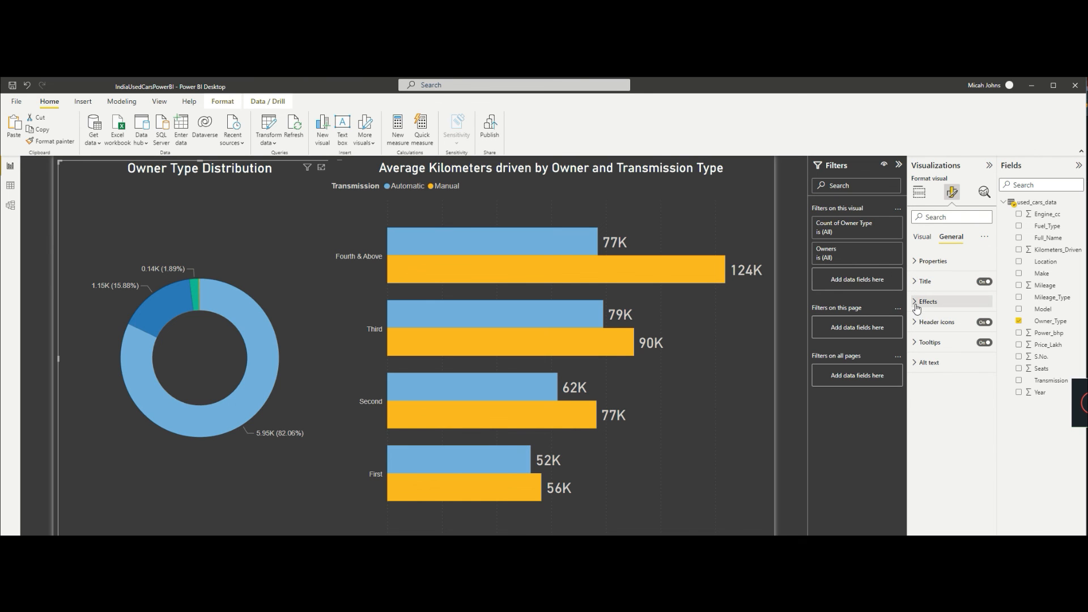
pyautogui.click(918, 302)
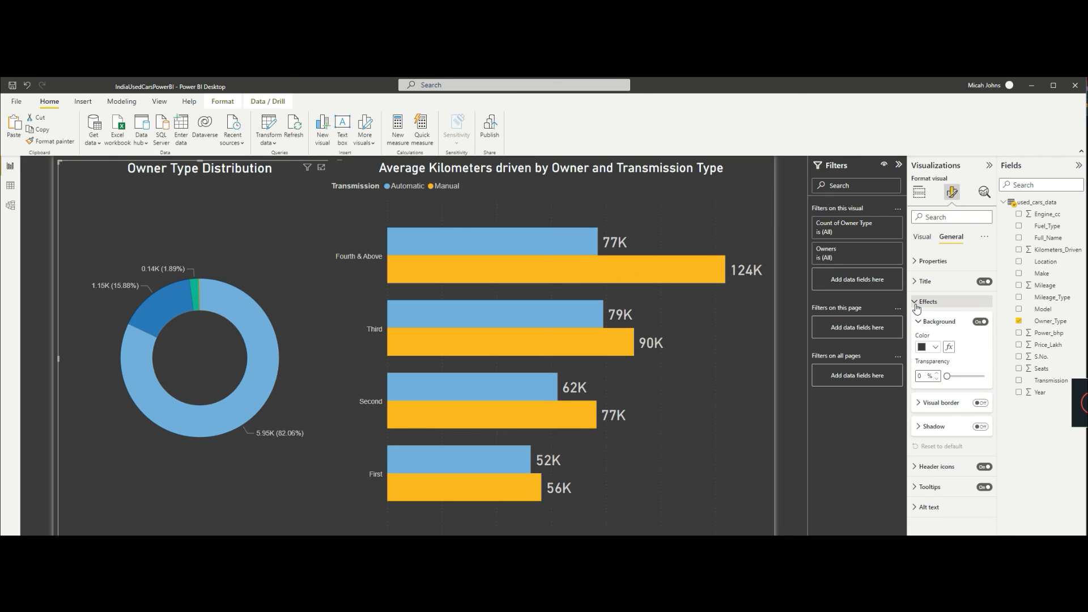
pyautogui.click(918, 305)
pyautogui.click(919, 263)
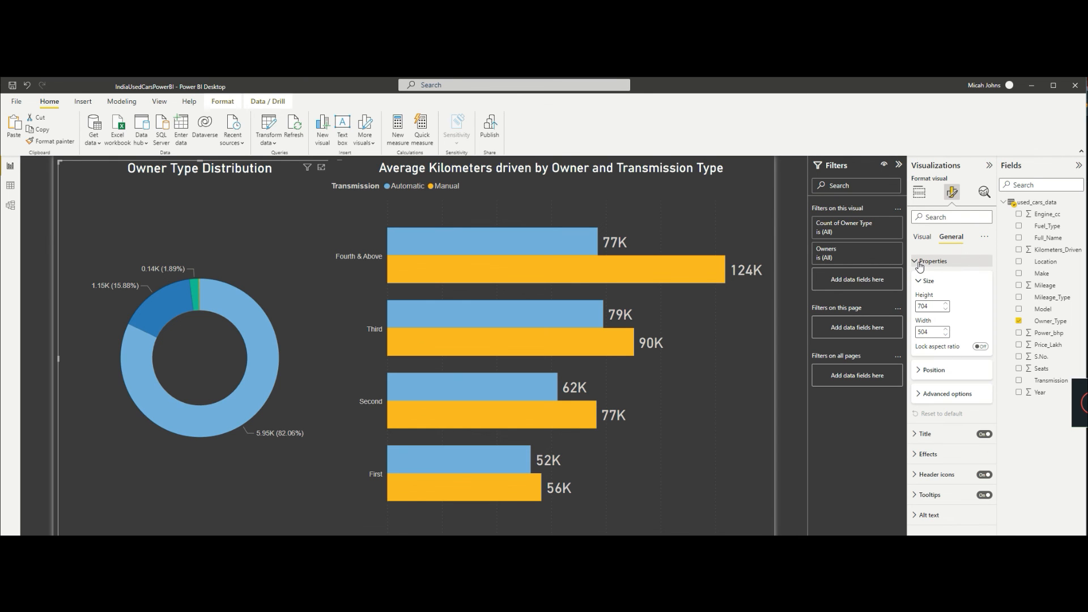
pyautogui.click(920, 262)
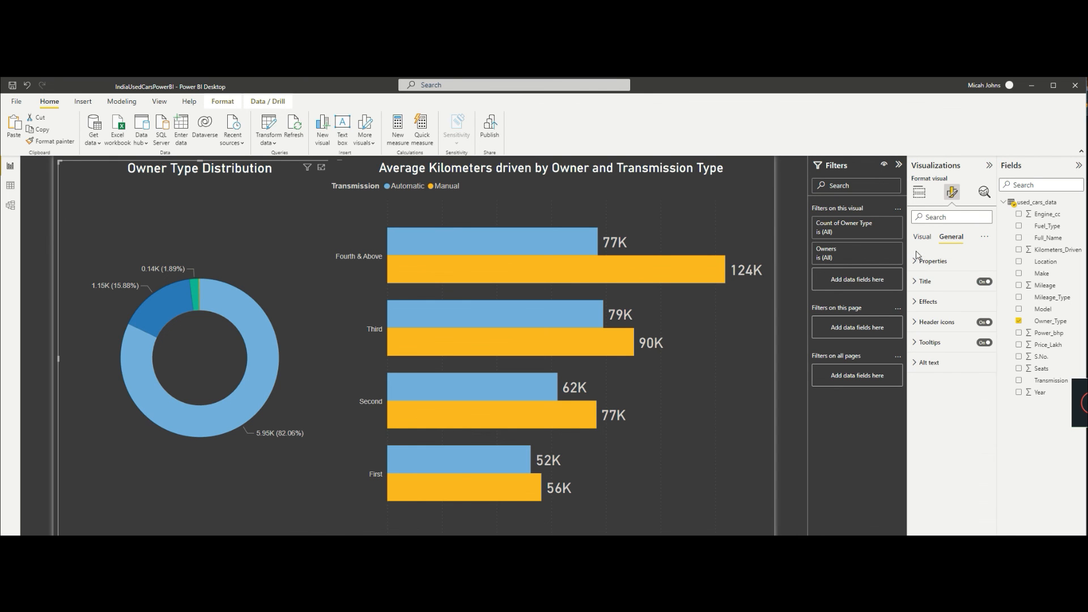
pyautogui.click(923, 239)
pyautogui.click(919, 263)
pyautogui.click(919, 264)
pyautogui.click(920, 264)
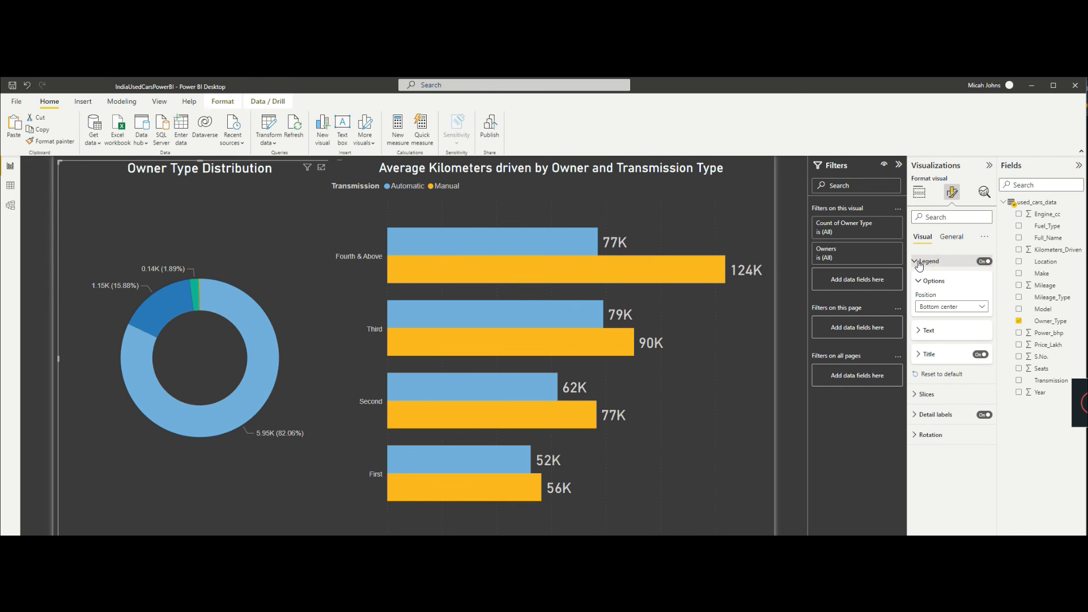
pyautogui.click(919, 263)
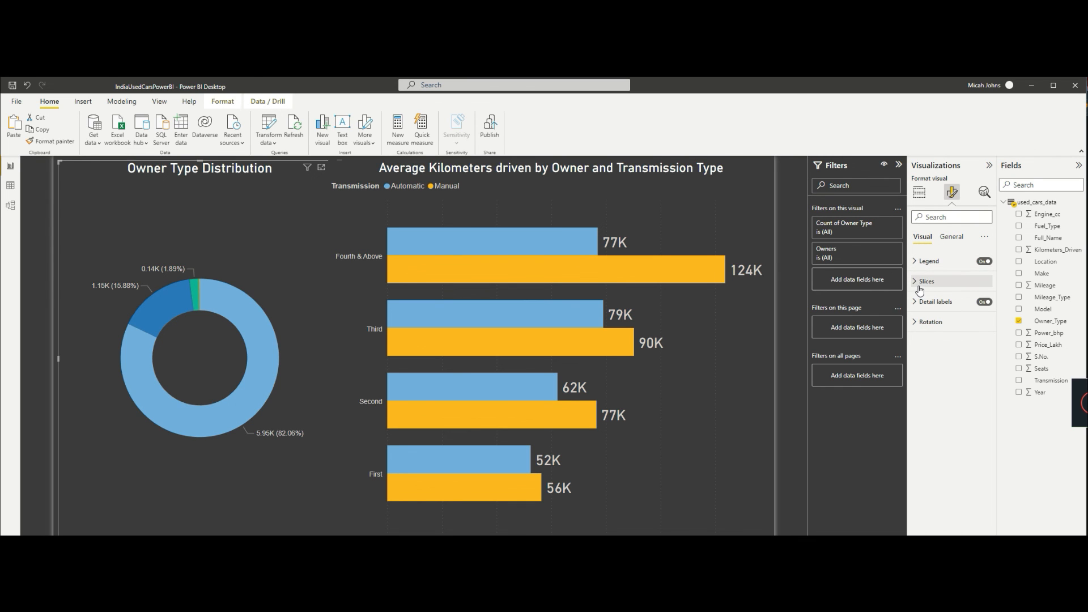
pyautogui.click(919, 283)
pyautogui.click(919, 283)
# Set the position of the donut chart's detail labels to Inside
pyautogui.click(920, 301)
pyautogui.click(981, 348)
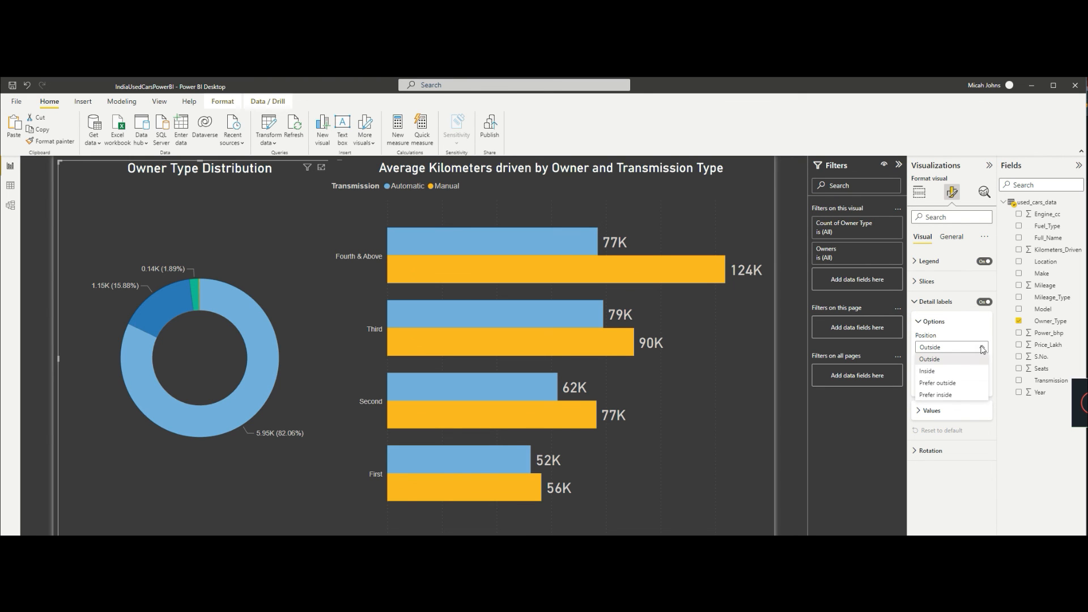
pyautogui.click(938, 372)
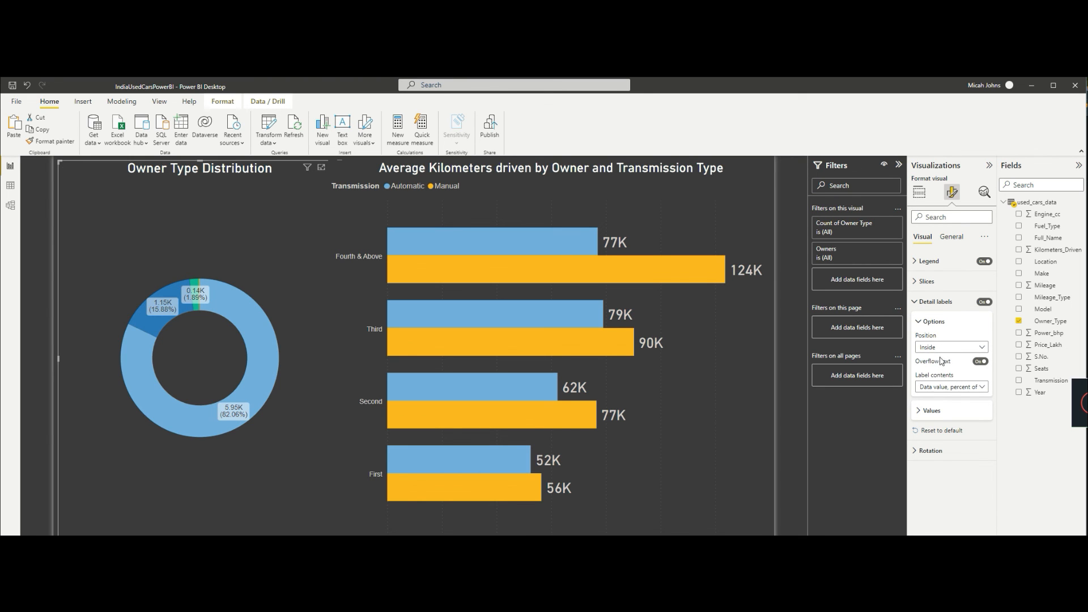
# Try data value alone as the donut's detail label contents, and restore data value with percent of total
pyautogui.click(957, 388)
pyautogui.click(955, 413)
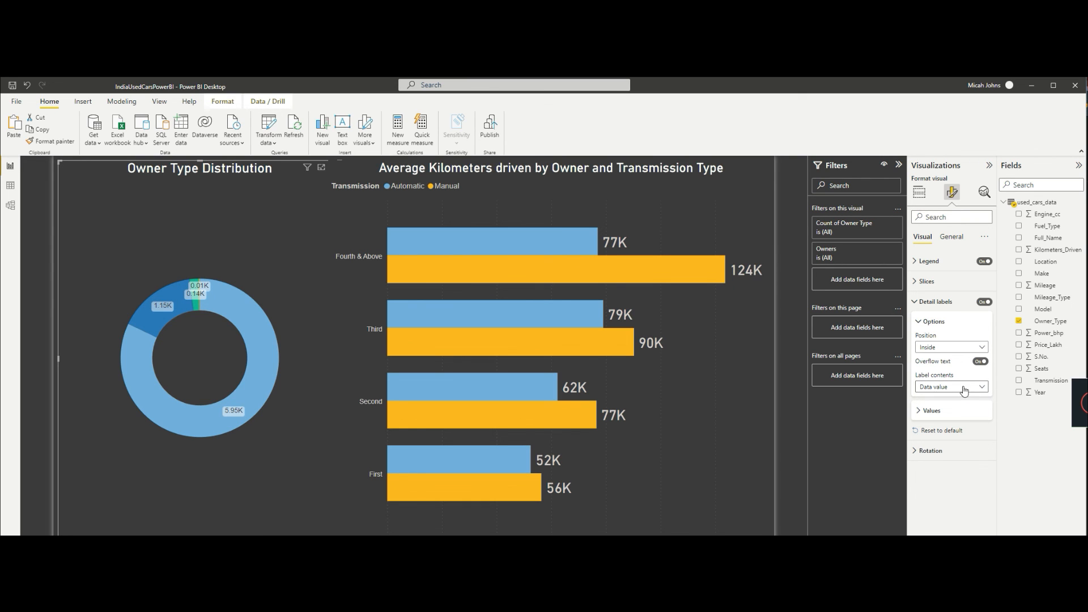
pyautogui.click(964, 390)
pyautogui.click(966, 459)
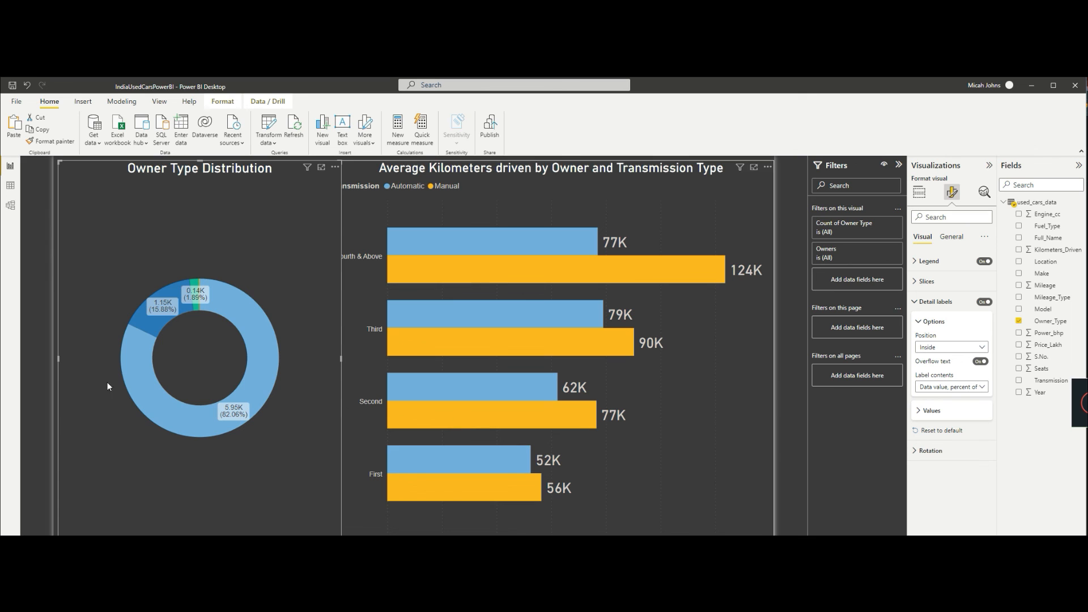
# Set the donut chart's detail label values to the DIN font, size 15
pyautogui.click(931, 410)
pyautogui.click(954, 436)
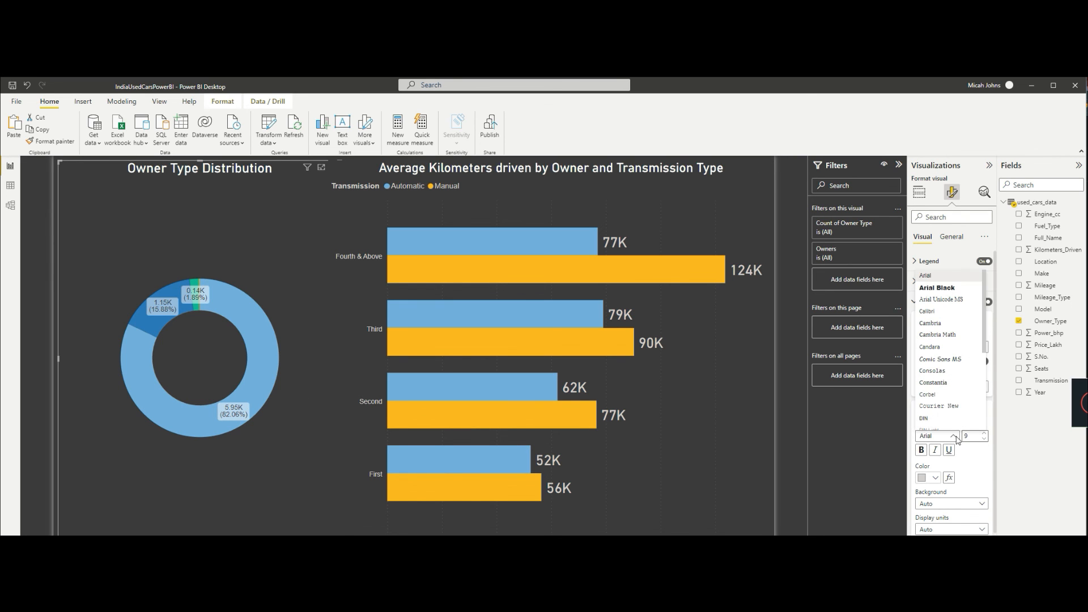
pyautogui.click(945, 421)
pyautogui.click(987, 434)
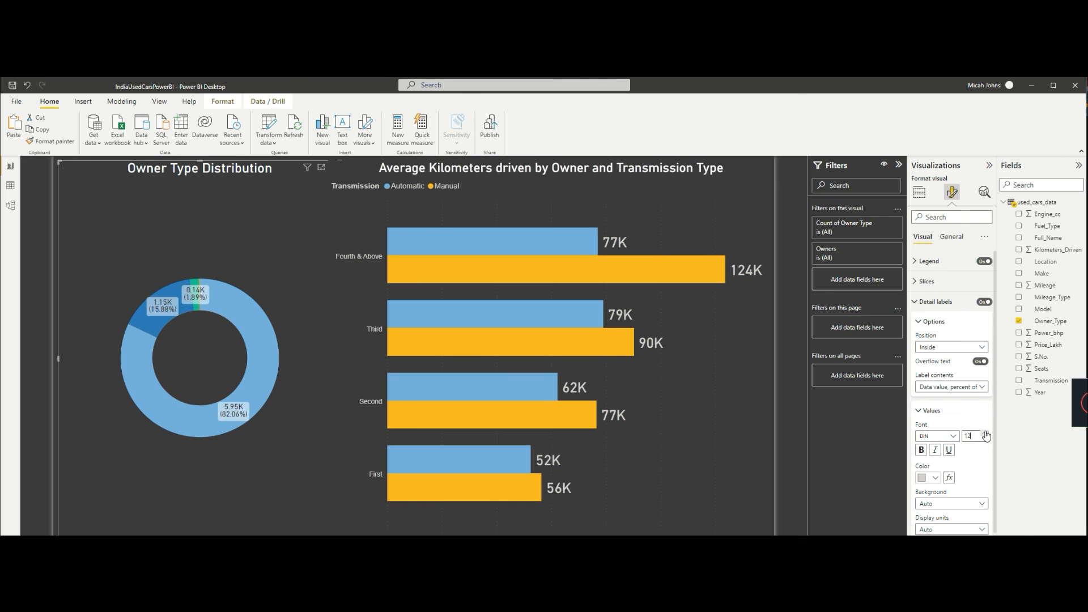
pyautogui.click(986, 434)
pyautogui.click(987, 434)
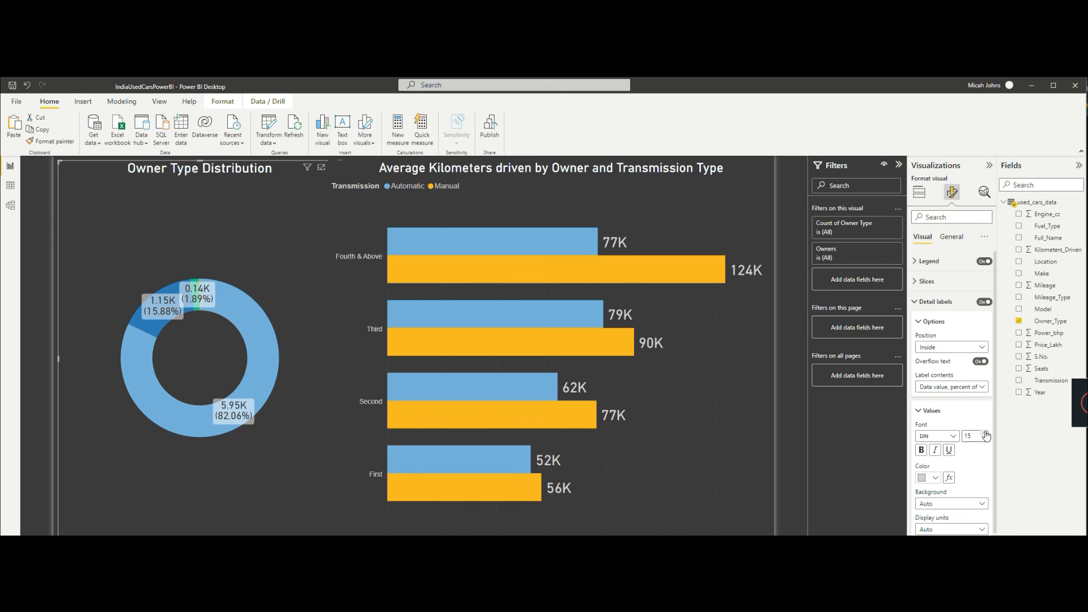
# Cross-filter the kilometers bar chart by the First and Second owner slices of the donut, and clear the selection
pyautogui.click(259, 400)
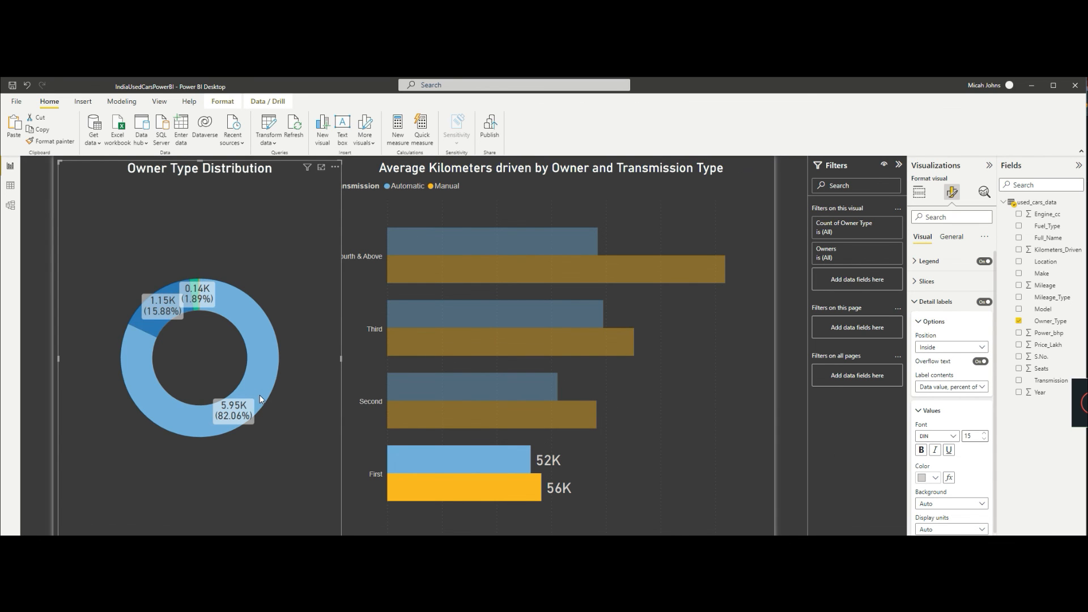
pyautogui.click(168, 324)
pyautogui.click(152, 322)
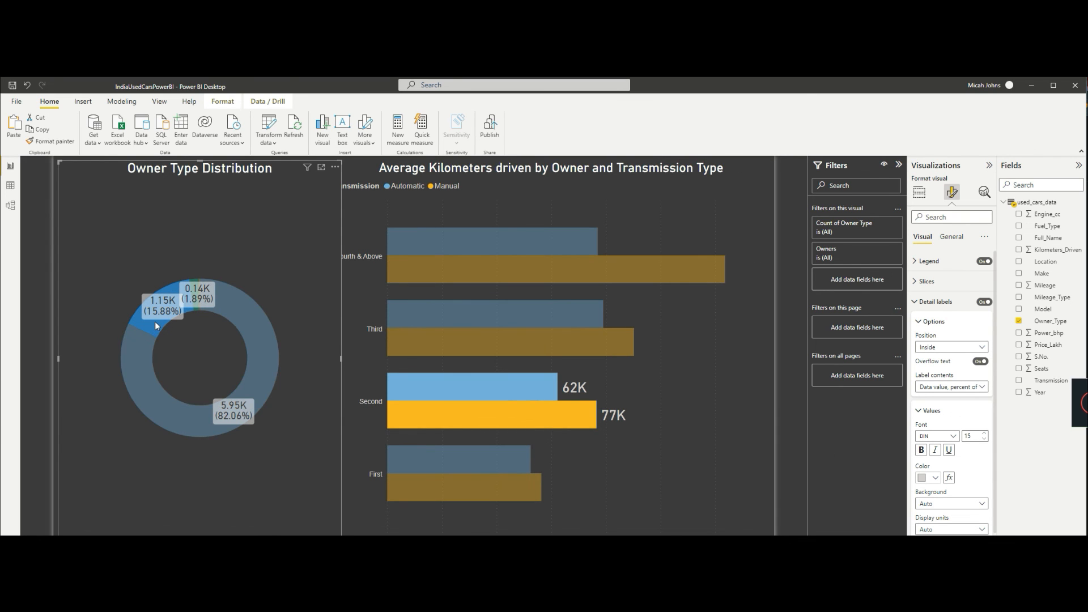
pyautogui.click(155, 322)
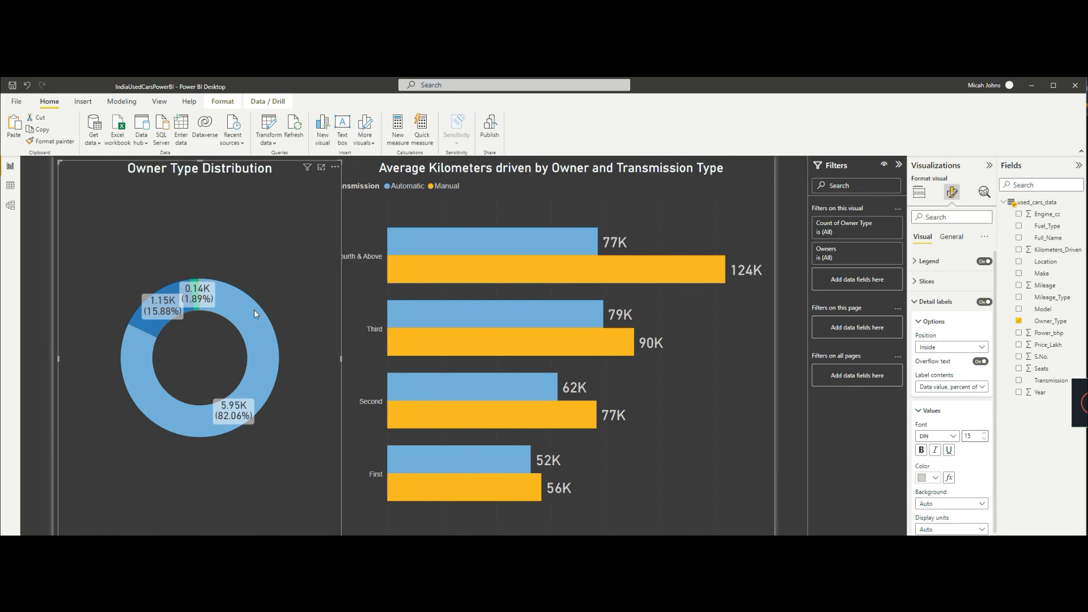
pyautogui.moveTo(158, 323)
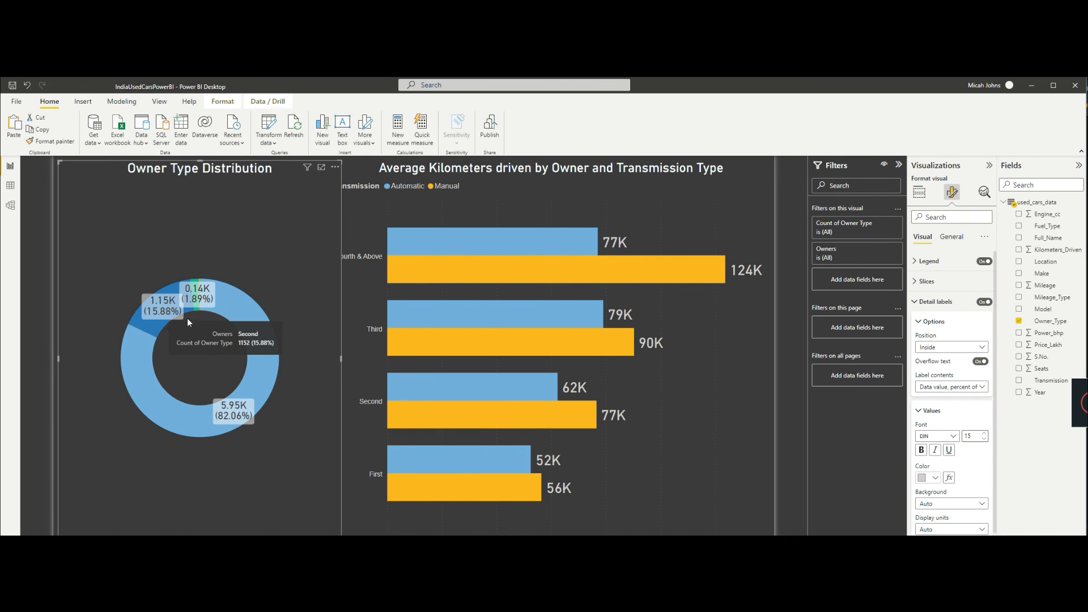
pyautogui.moveTo(455, 255)
# Narrow the kilometers bar chart from its donut-facing edge to leave a small gap between the two charts, and save the report
pyautogui.click(349, 334)
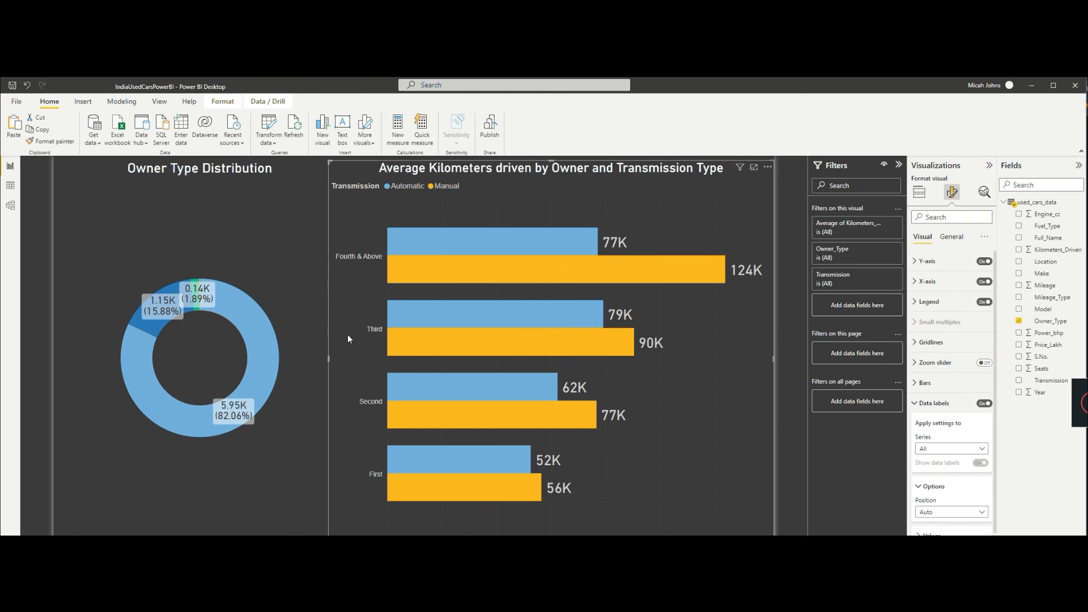
pyautogui.moveTo(329, 358); pyautogui.dragTo(373, 359)
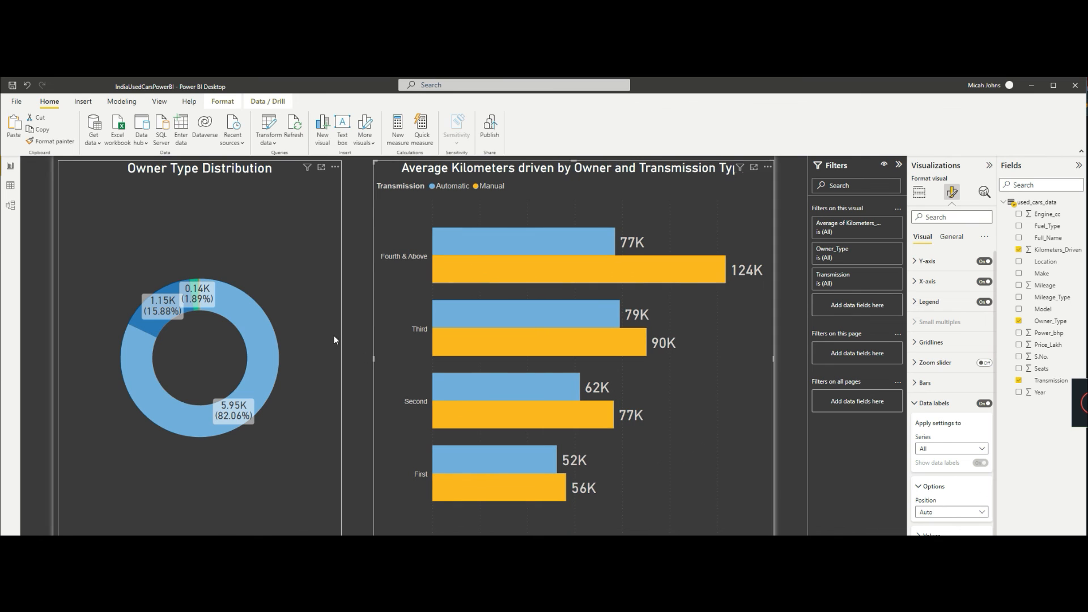
pyautogui.click(334, 336)
pyautogui.click(377, 346)
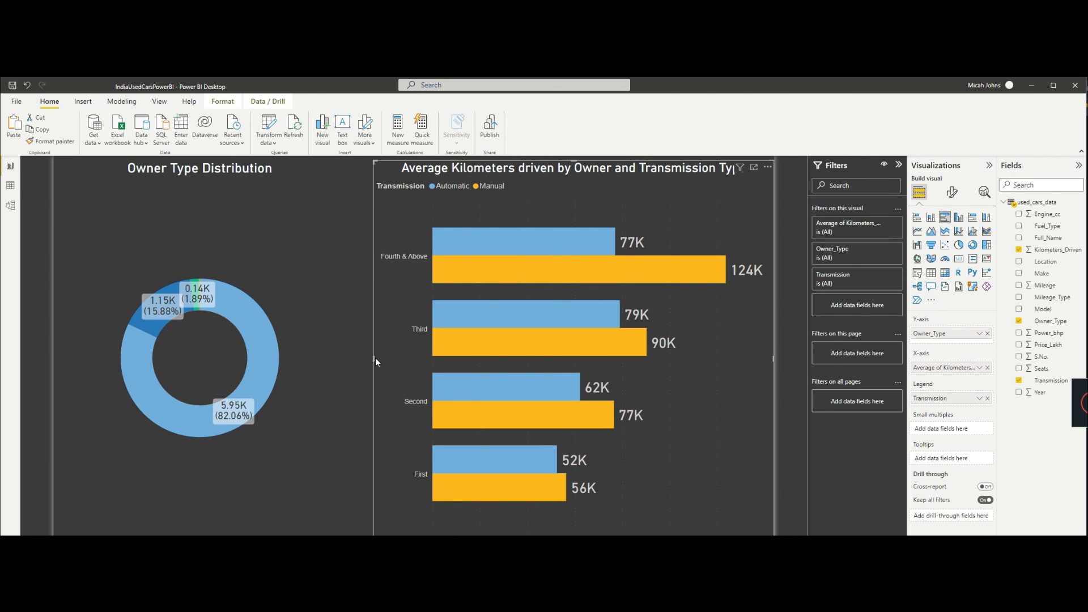
pyautogui.moveTo(375, 358); pyautogui.dragTo(359, 357)
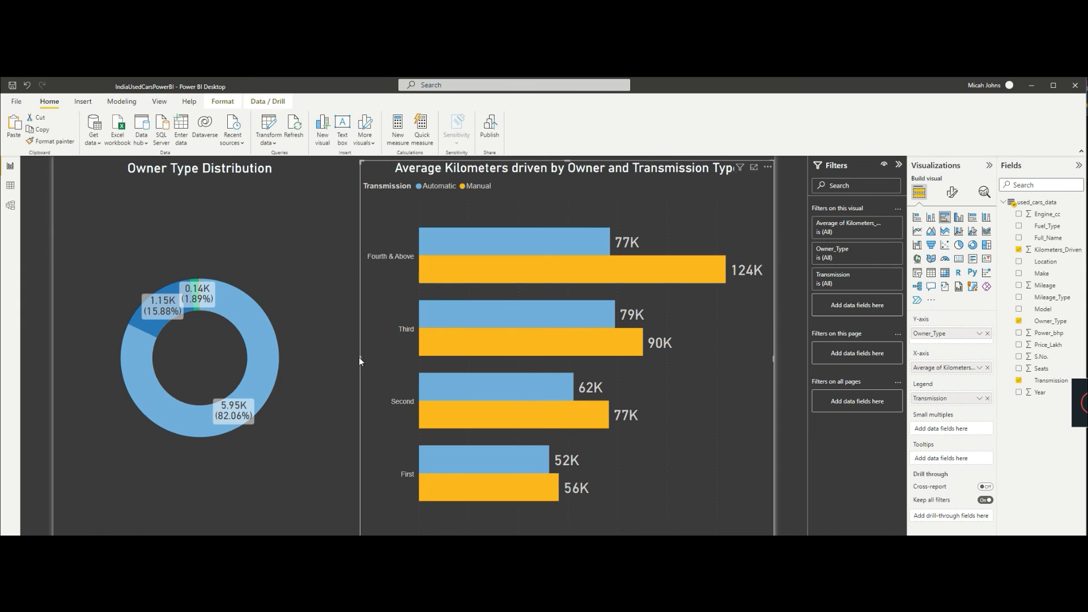
pyautogui.click(15, 85)
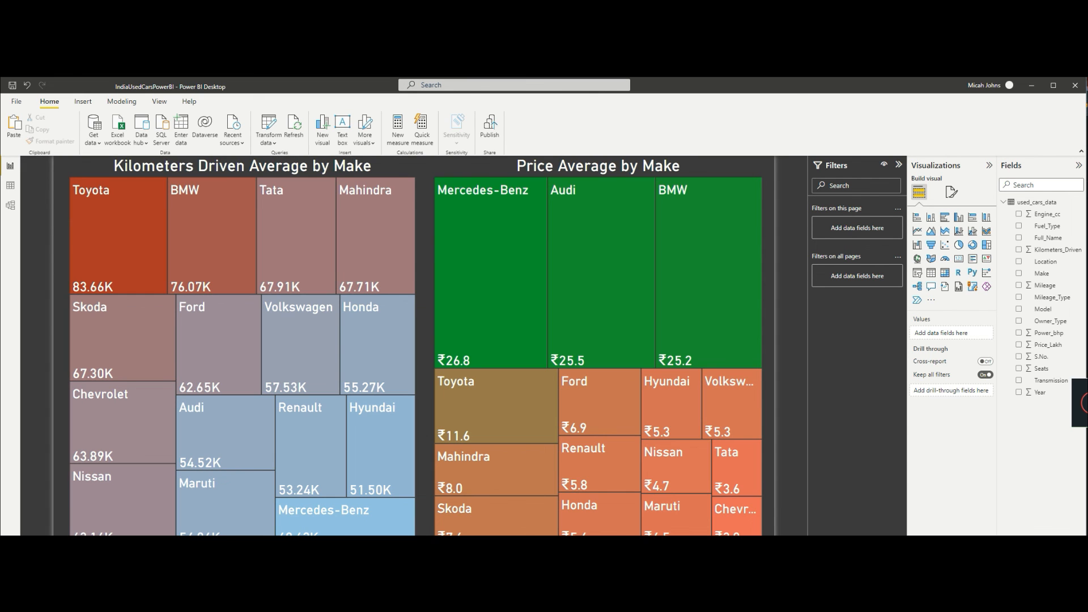
# Open the summary page and cross-filter it by the Mercedes-Benz and Ford bars of the Inventory Count by Make chart
pyautogui.click(71, 541)
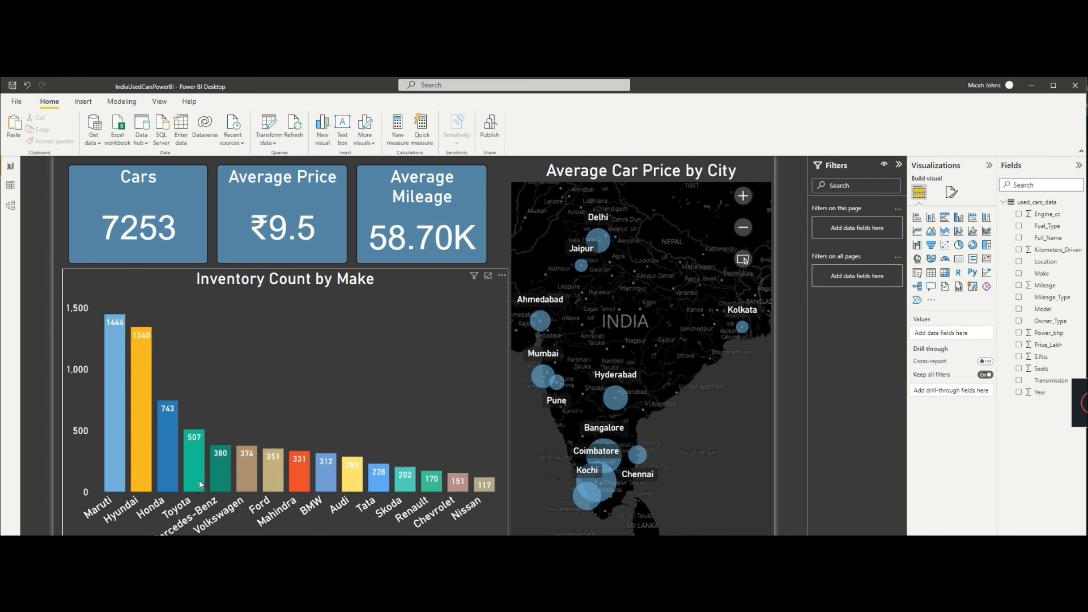
pyautogui.click(214, 471)
pyautogui.click(280, 472)
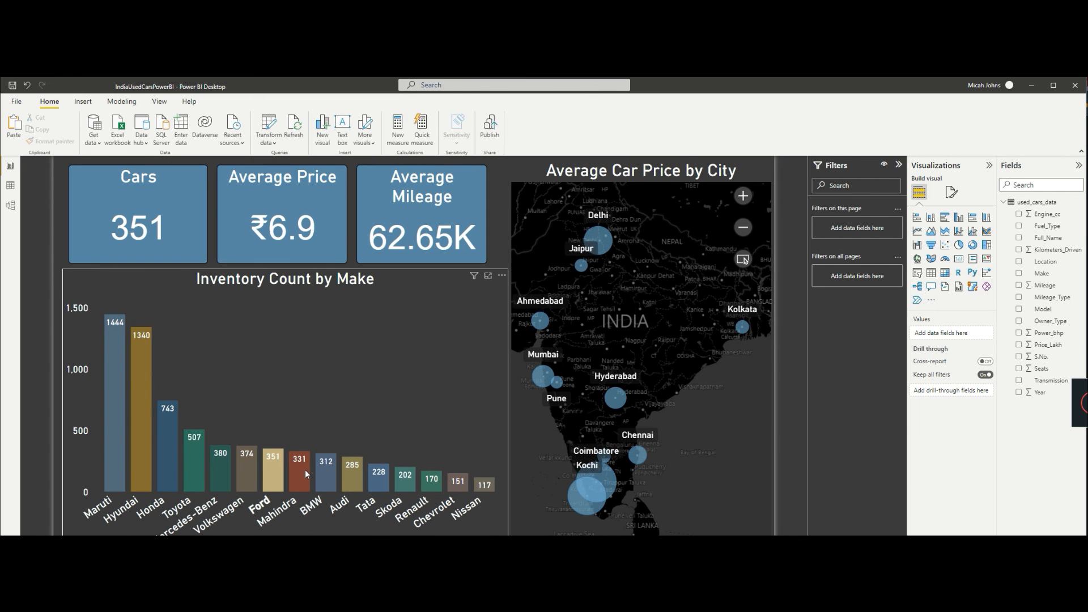
# Cross-filter the summary page by the Mahindra, BMW, Audi, Tata and Skoda bars of the Inventory Count by Make chart
pyautogui.click(305, 469)
pyautogui.click(333, 470)
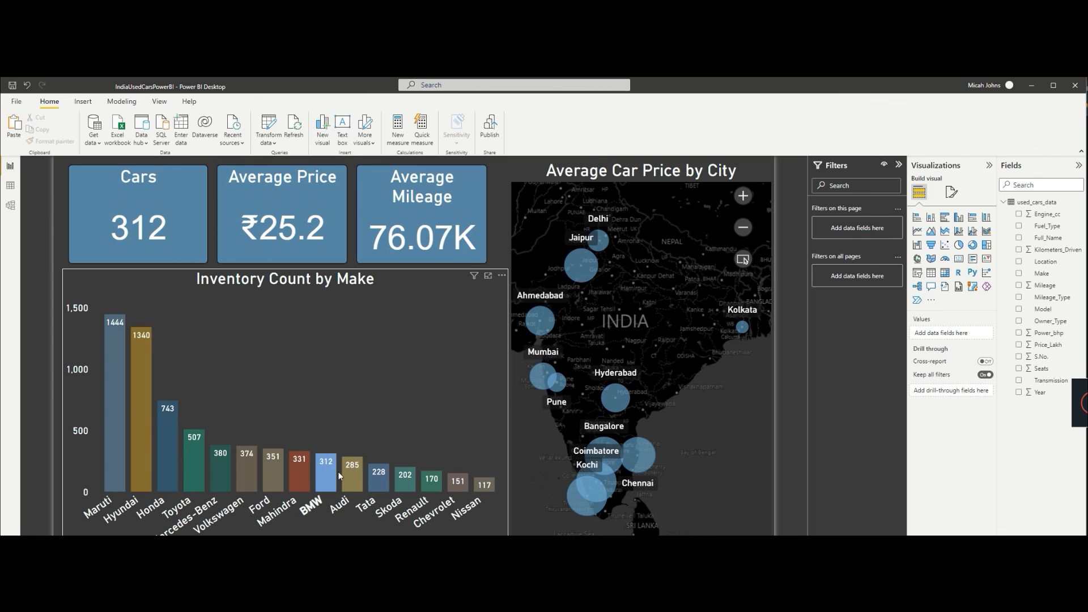
pyautogui.click(354, 478)
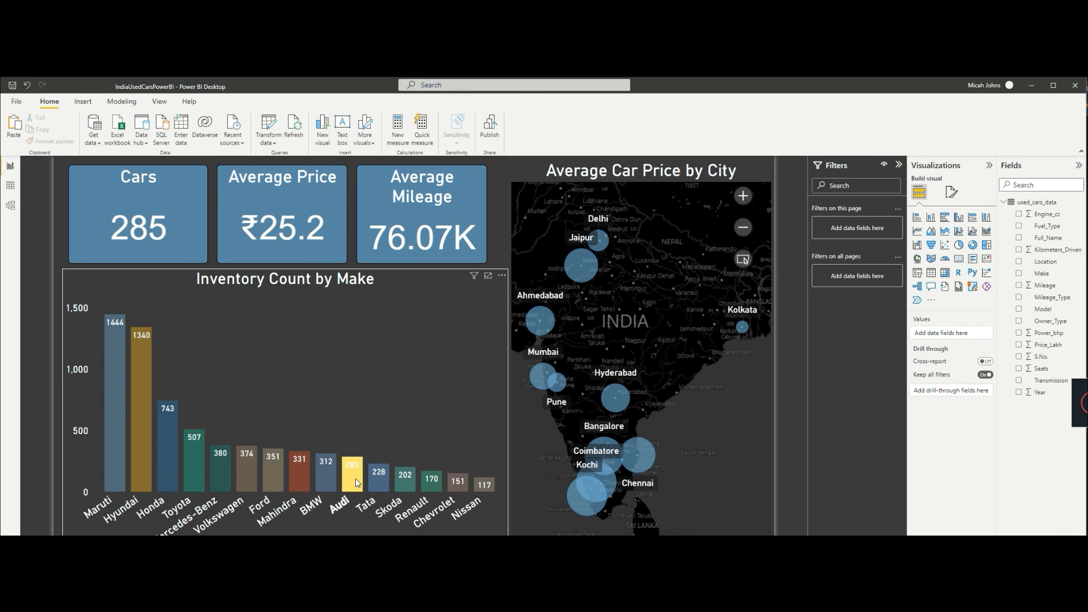
pyautogui.click(387, 481)
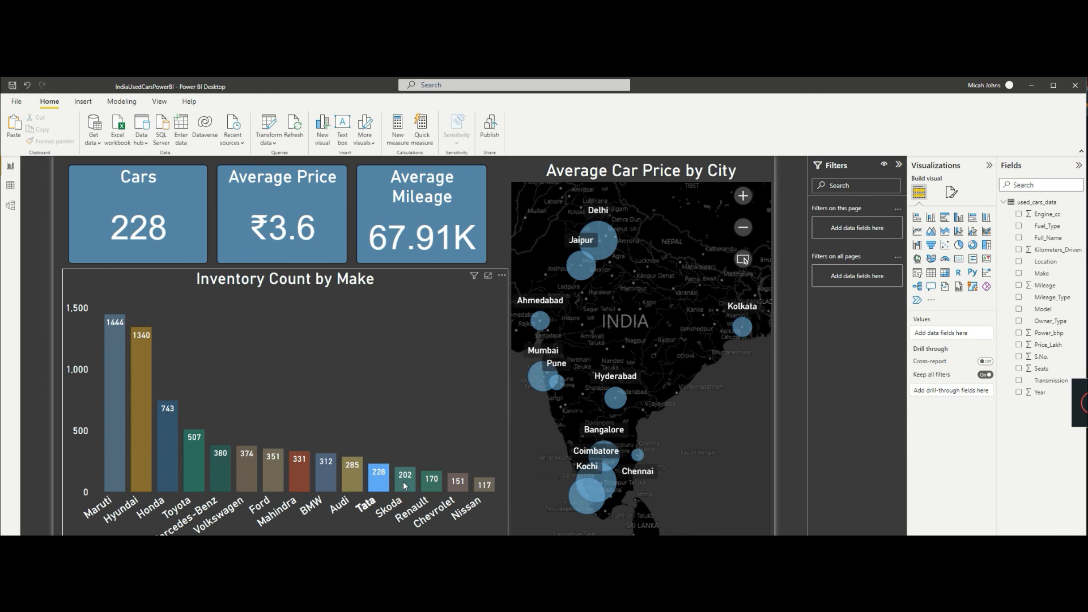
pyautogui.click(405, 483)
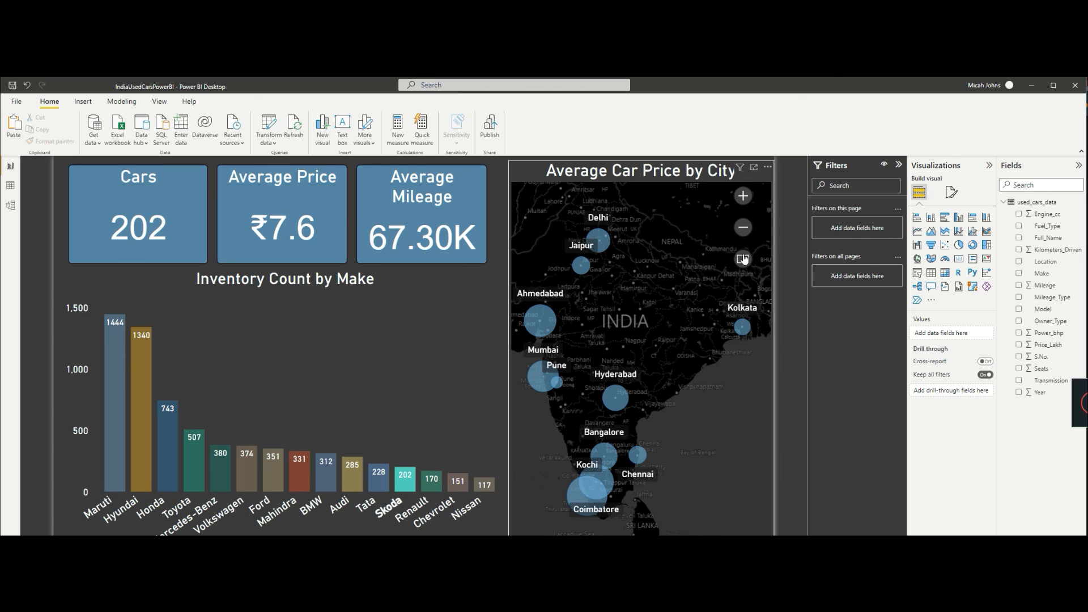
# Cross-filter the summary page by Hyderabad on the price map, combine it with the Maruti bar, and clear the selection
pyautogui.click(615, 396)
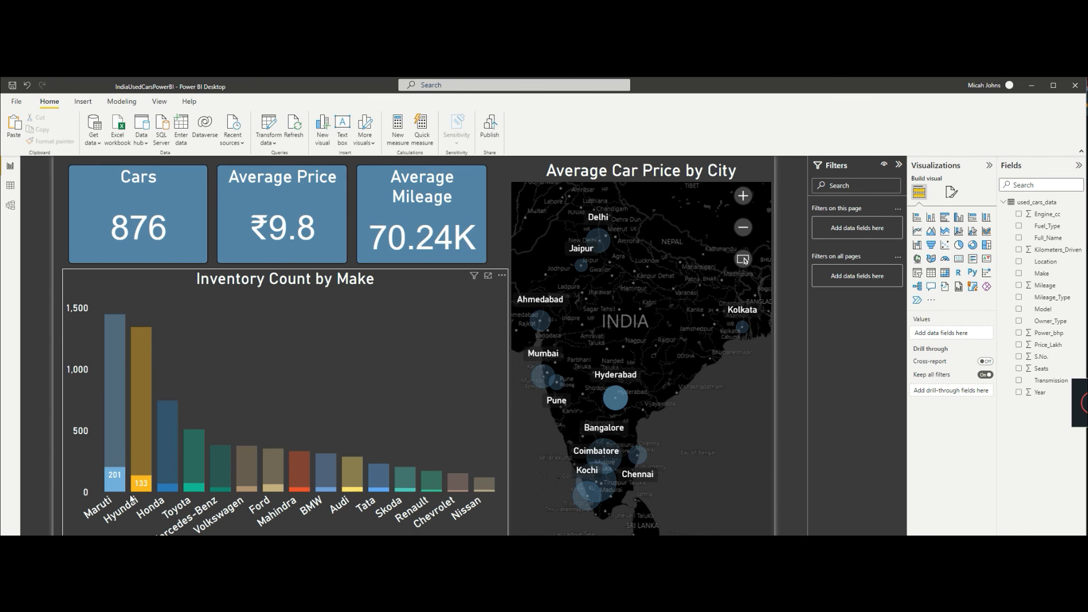
pyautogui.click(115, 488)
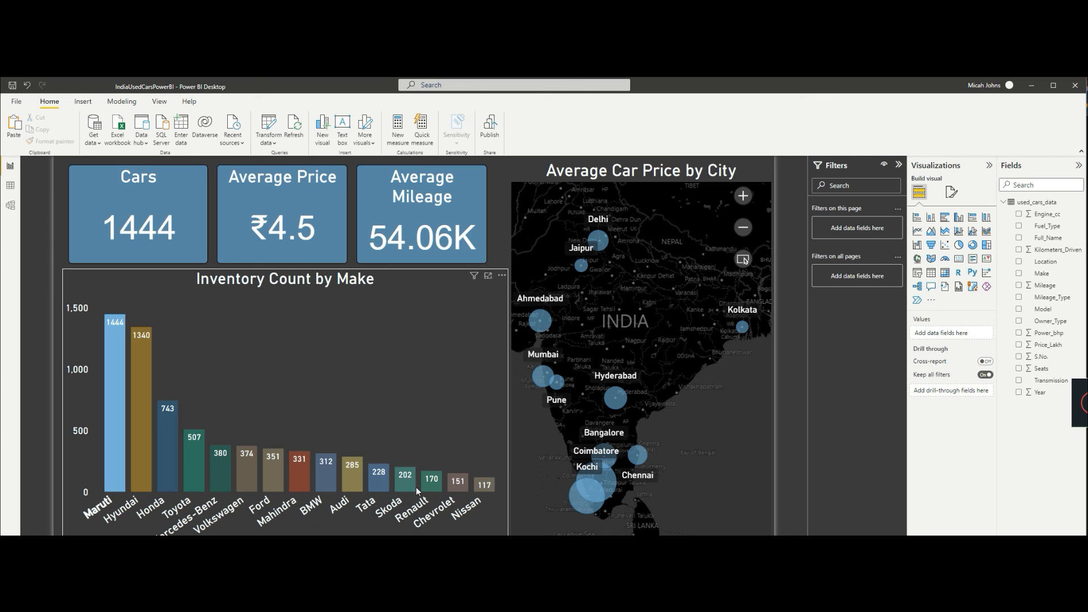
pyautogui.click(742, 260)
pyautogui.moveTo(601, 364); pyautogui.dragTo(644, 444)
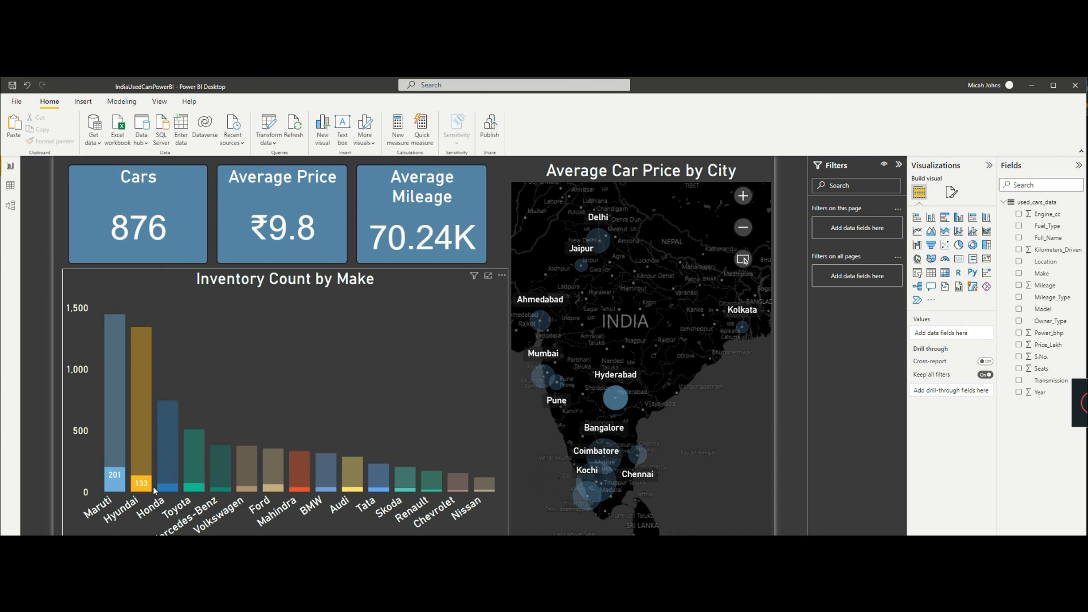
pyautogui.keyDown('ctrl'); pyautogui.click(116, 481); pyautogui.keyUp('ctrl')
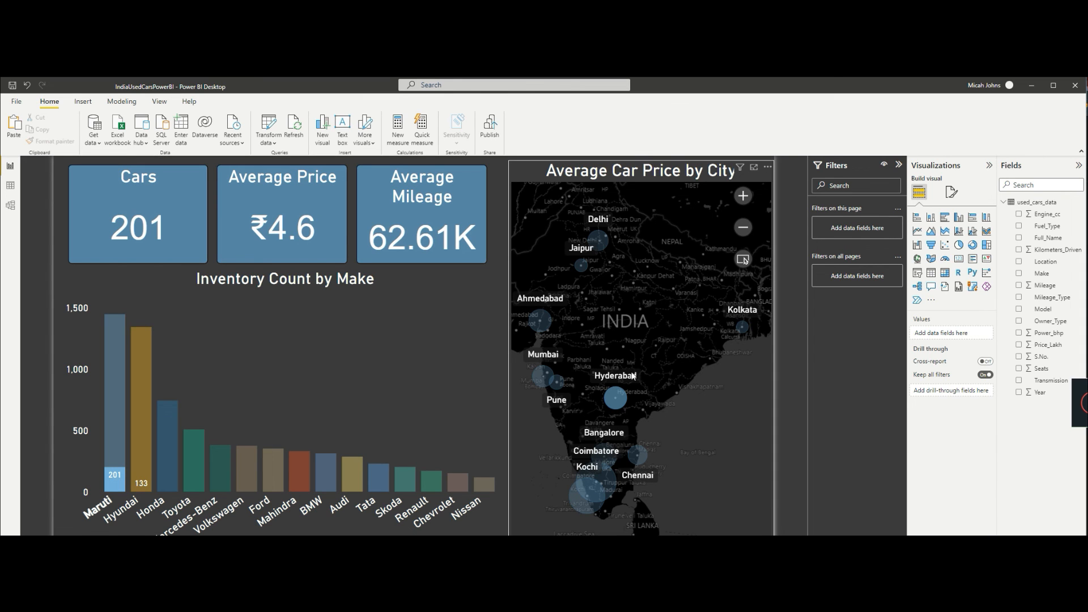
pyautogui.click(679, 380)
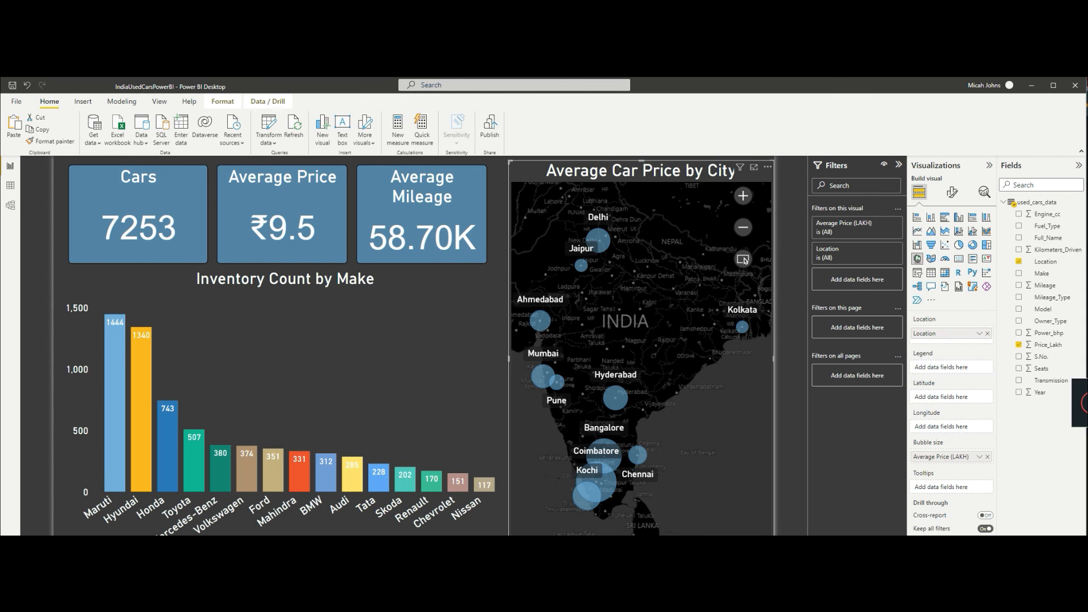
# Compare the owner-type page's donut and kilometers charts with the summary page, ending on the summary page
pyautogui.click(126, 572)
pyautogui.moveTo(127, 341)
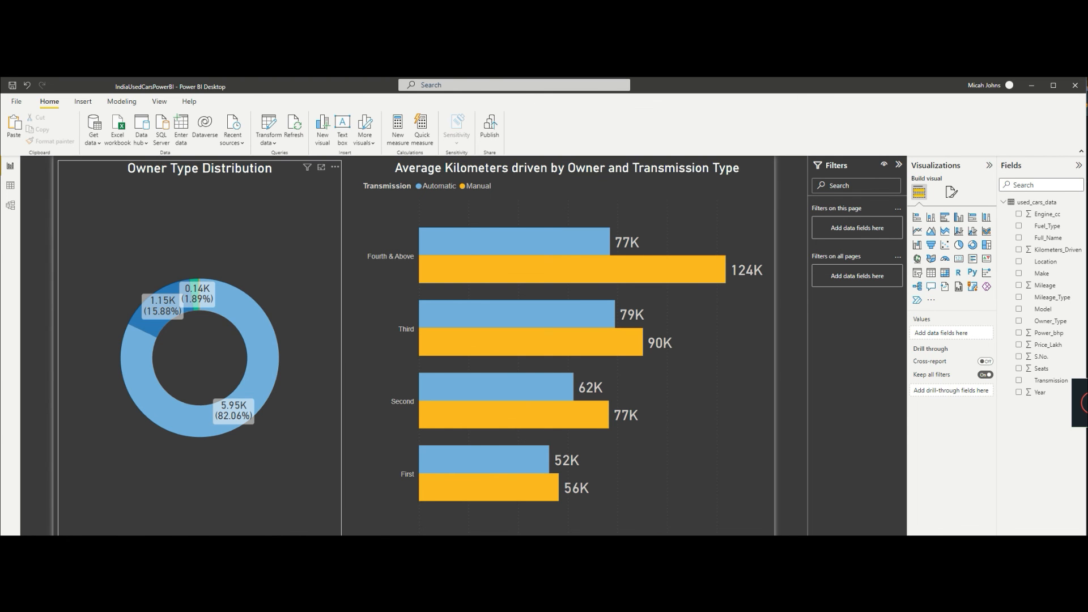
pyautogui.hotkey('ctrl', 'pageup')
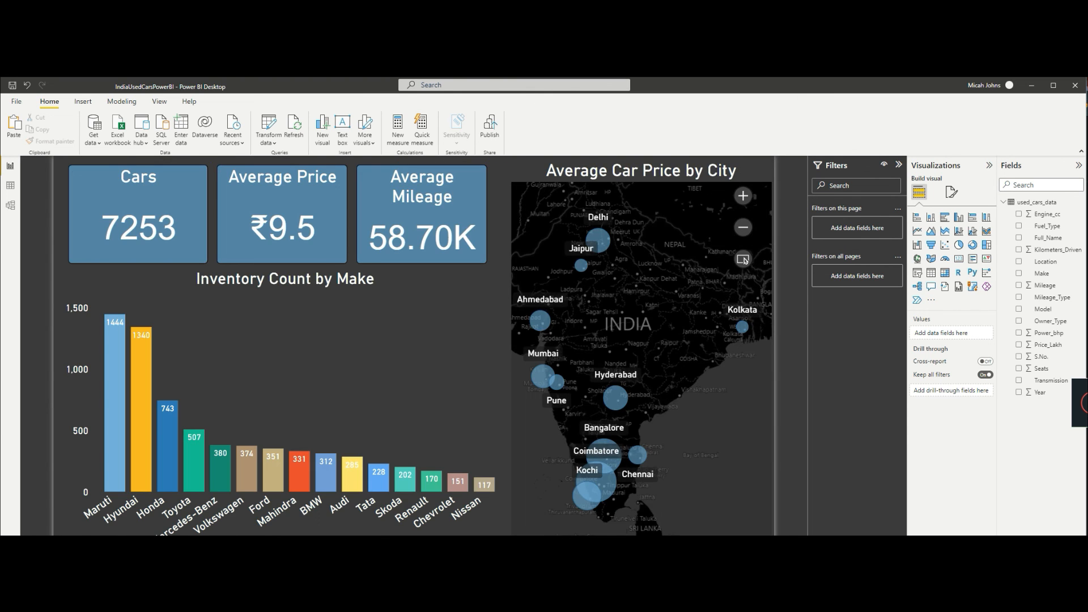
pyautogui.hotkey('ctrl', 'pagedown')
pyautogui.hotkey('ctrl', 'pagedown')
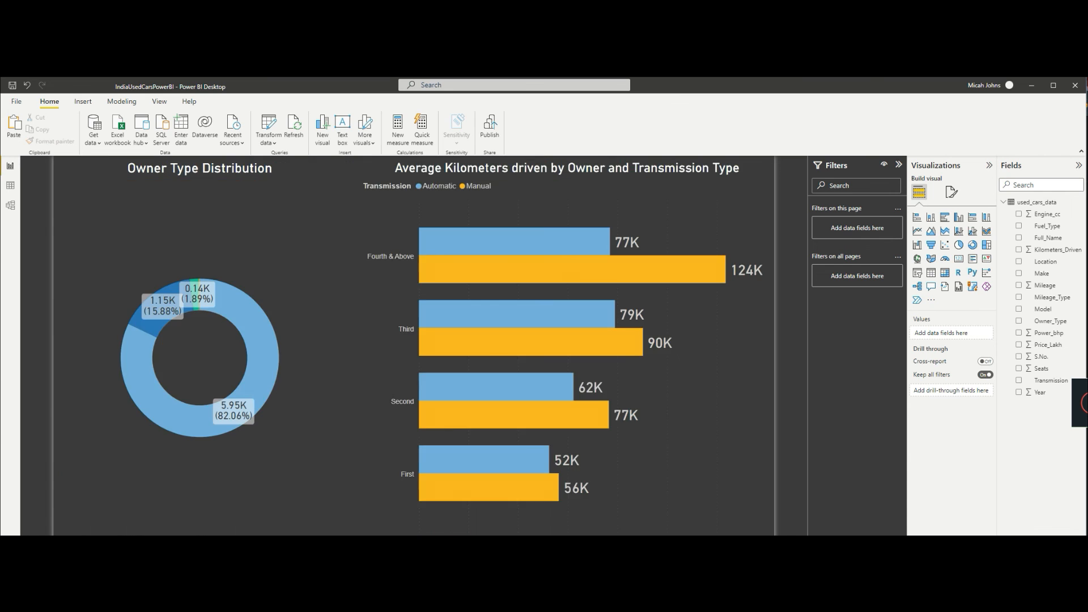
pyautogui.hotkey('ctrl', 'pageup')
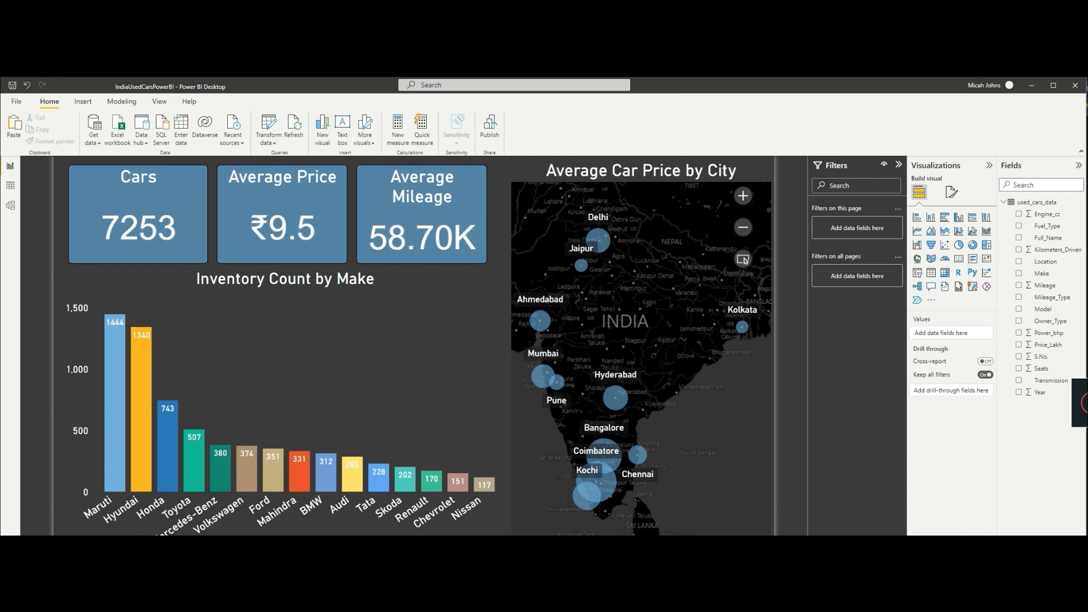